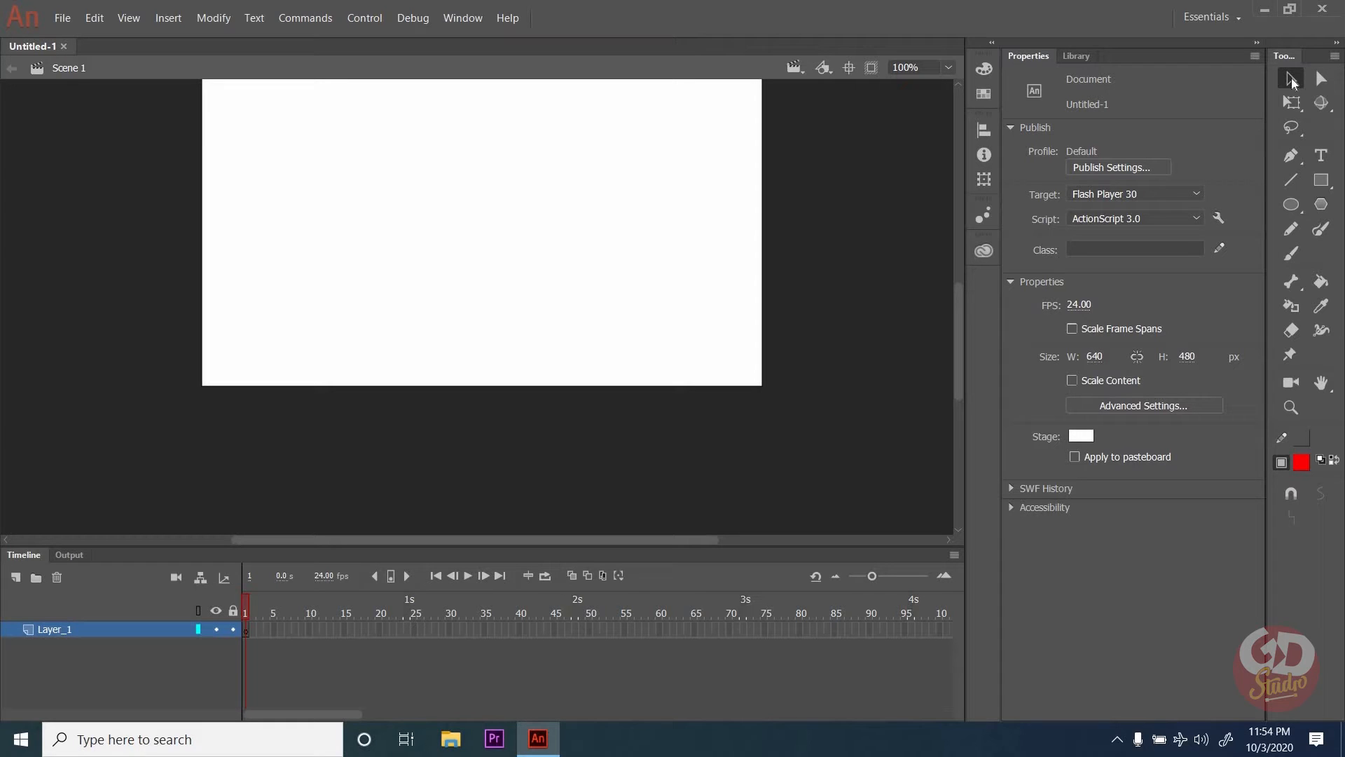
Draw a red square about 141 by 141 px with a thin outline near the middle of the stage, using the Rectangle tool.
{"action": "left_click", "coordinate": [1327, 182]}
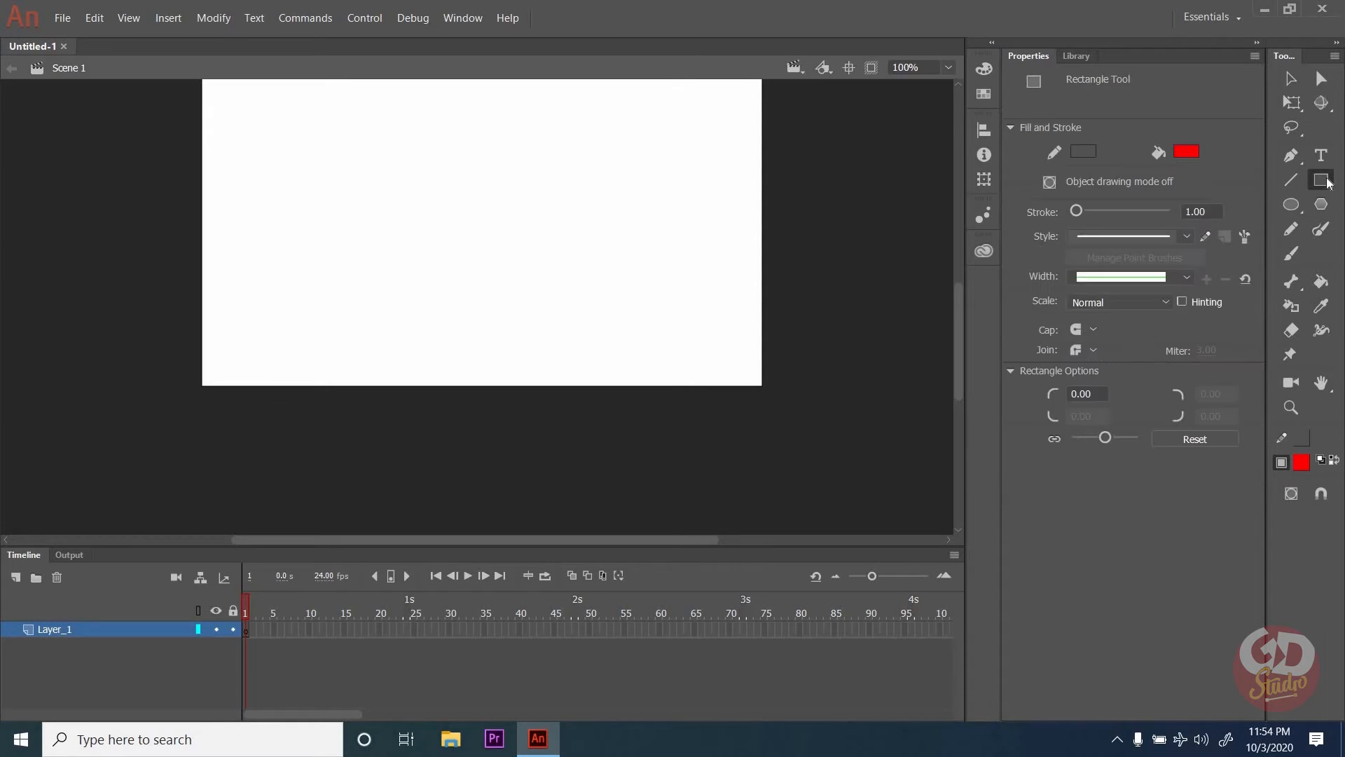
{"action": "left_click", "coordinate": [1323, 183]}
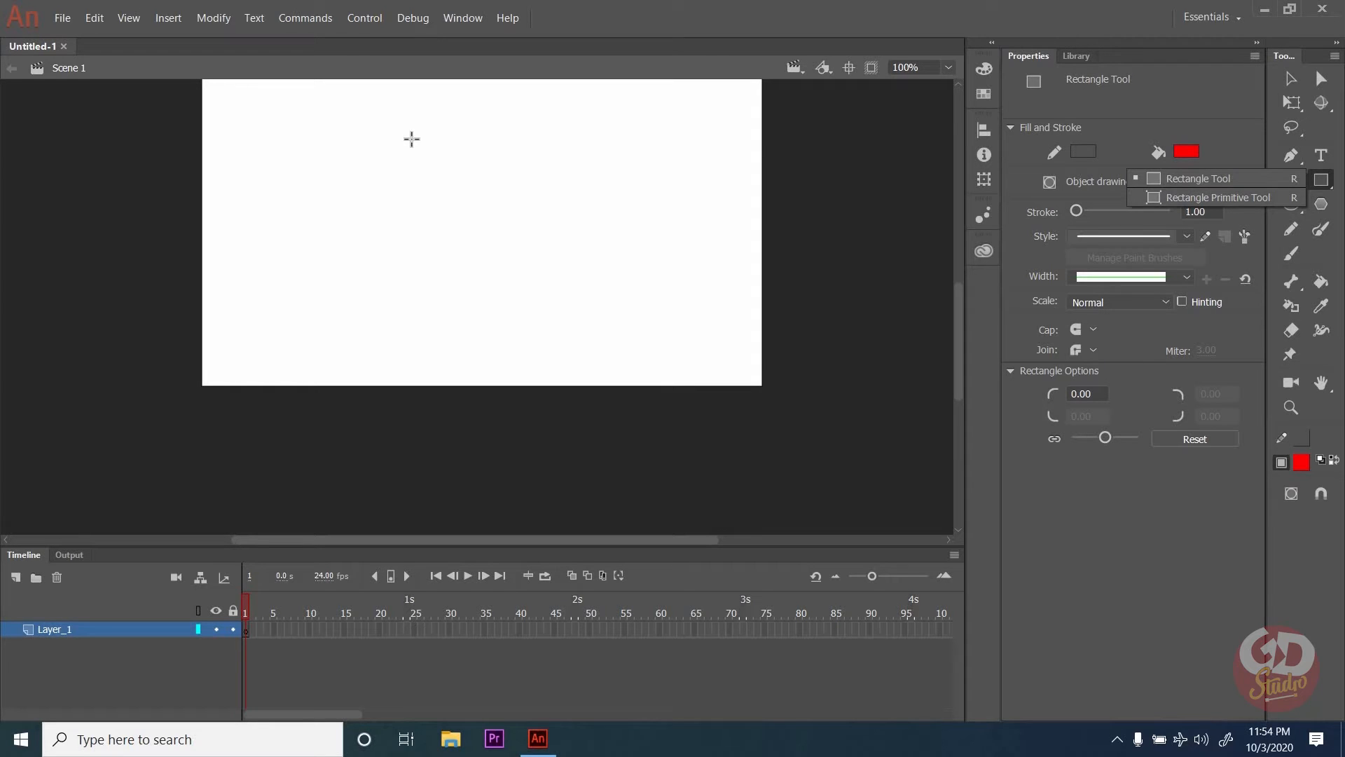
{"action": "left_click_drag", "start_coordinate": [404, 123], "coordinate": [504, 247]}
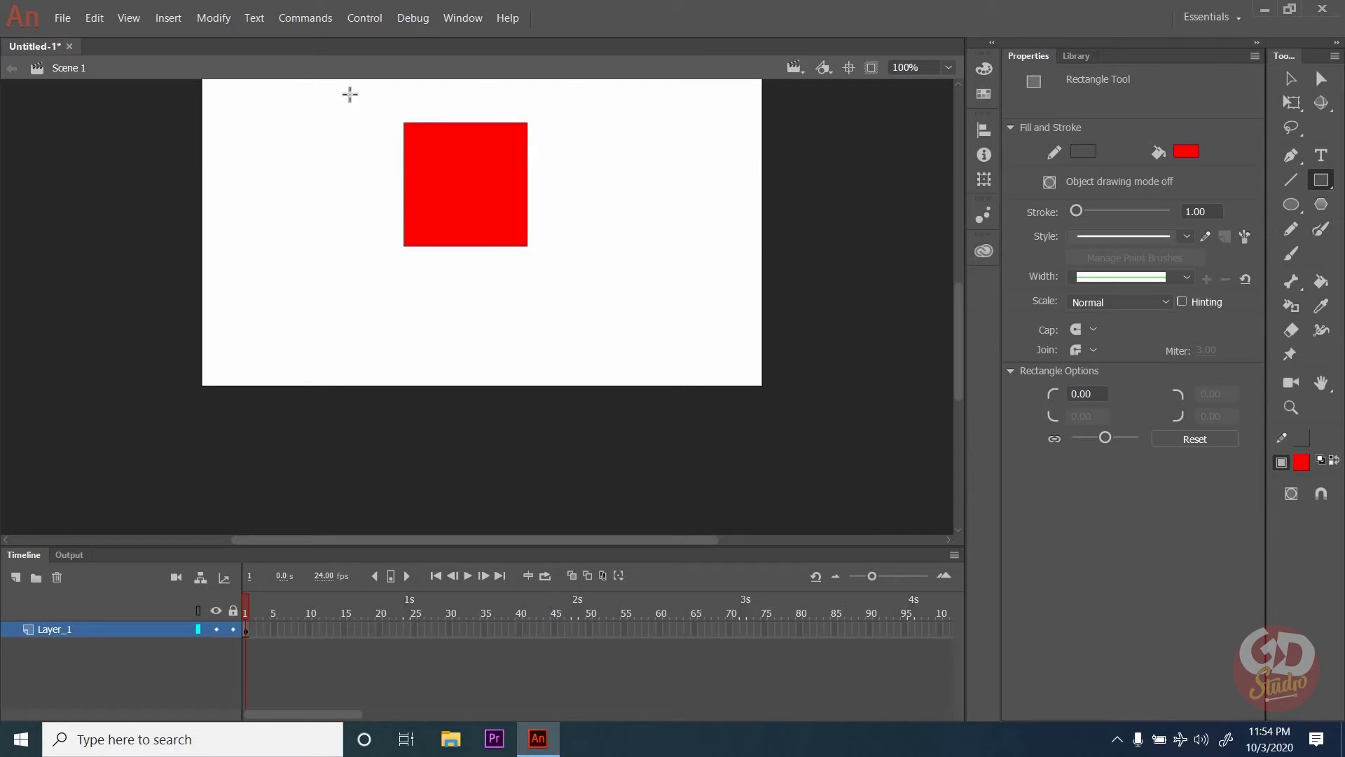
{"action": "left_click", "coordinate": [954, 65]}
{"action": "left_click", "coordinate": [930, 88]}
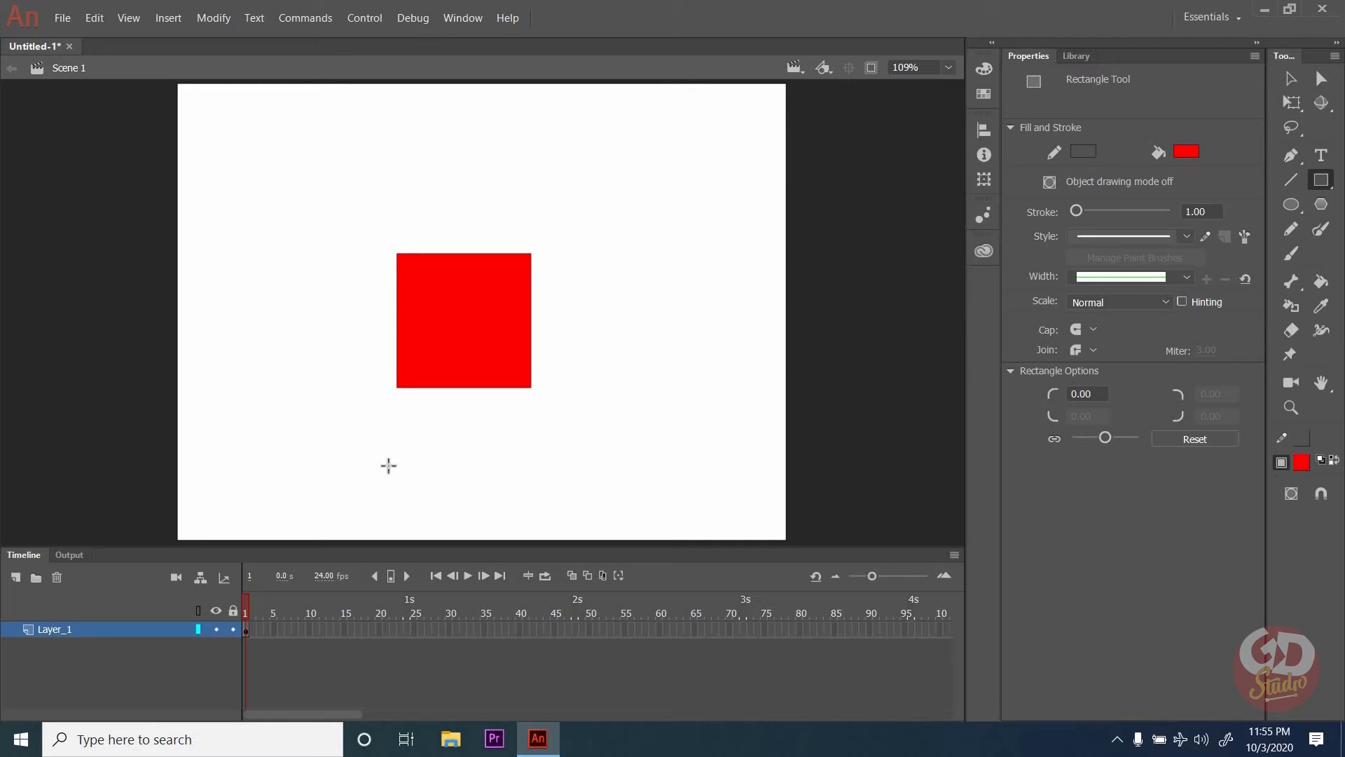
Select only the square's red fill, move it to the right out of its outline, and undo the move.
{"action": "left_click", "coordinate": [1292, 79]}
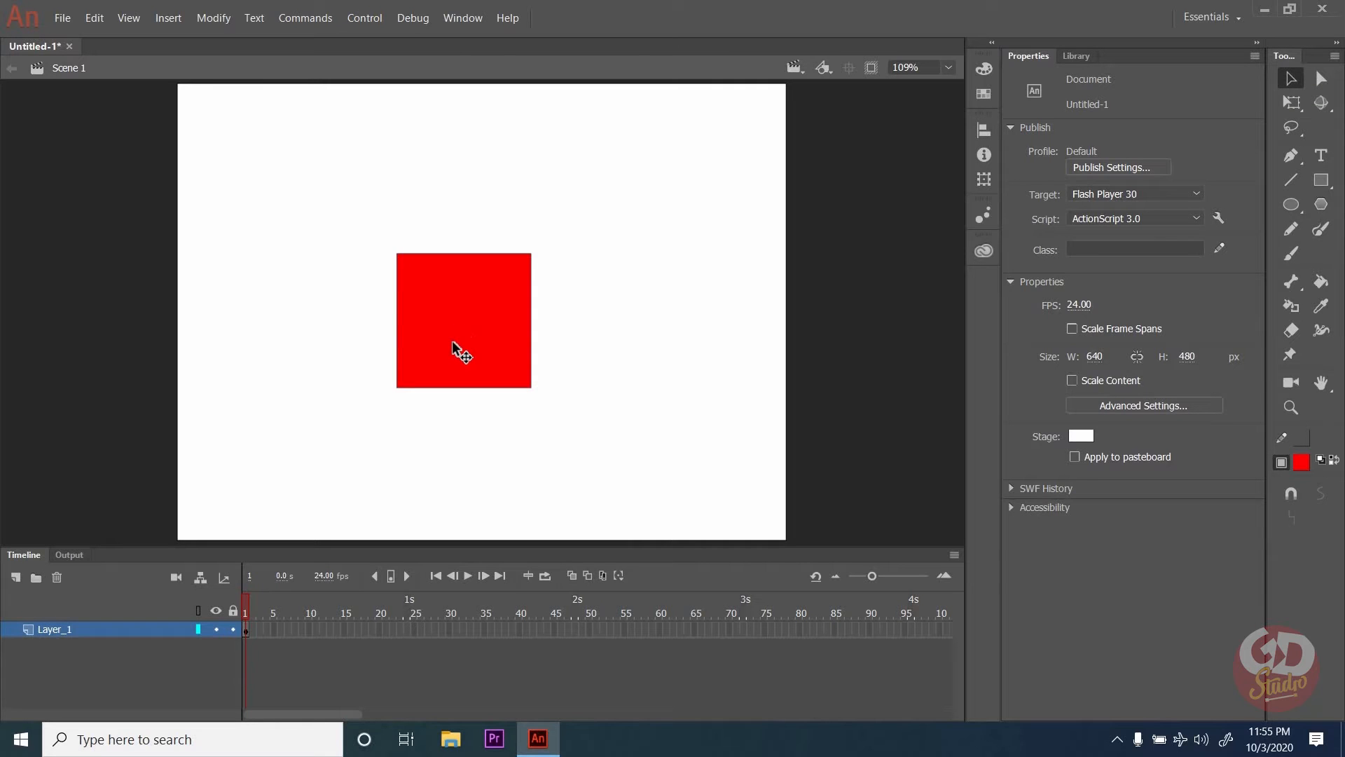
{"action": "left_click", "coordinate": [470, 315]}
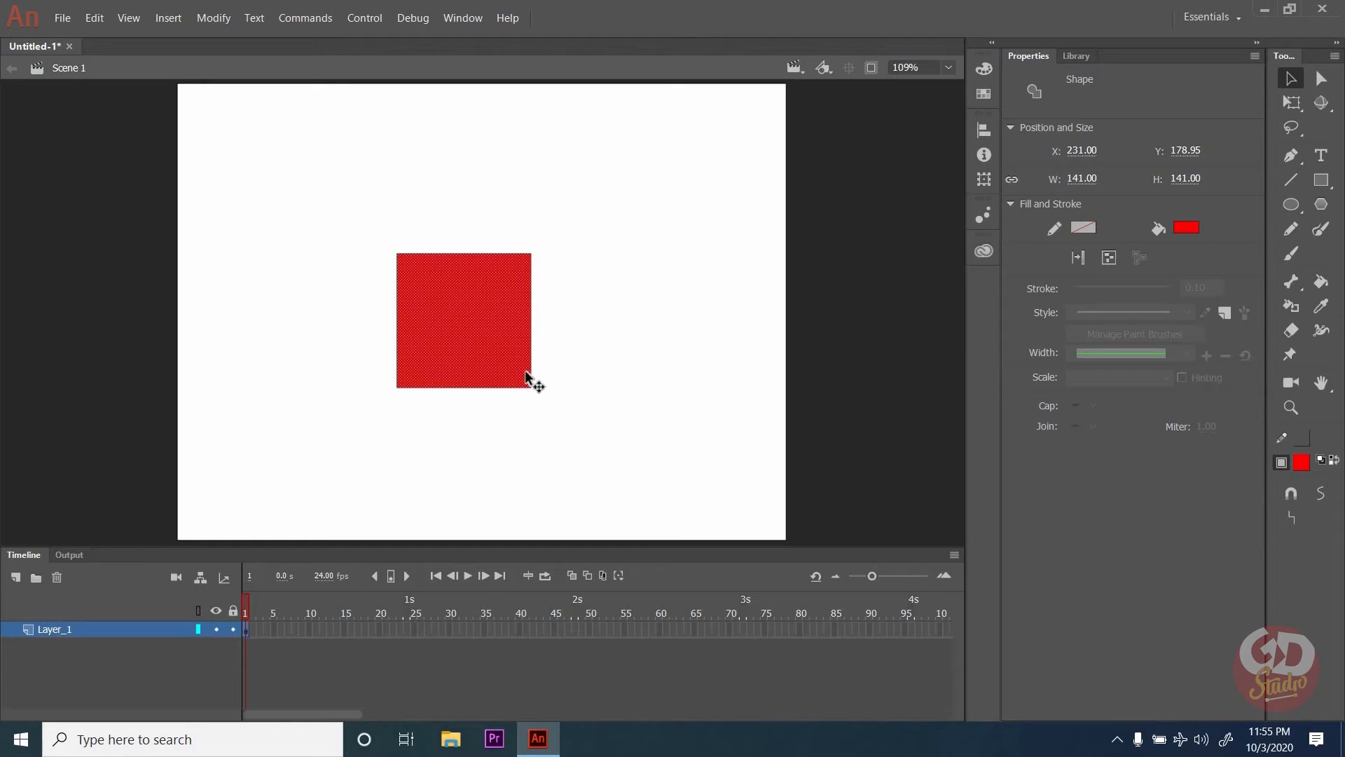
{"action": "left_click_drag", "start_coordinate": [527, 312], "coordinate": [702, 312]}
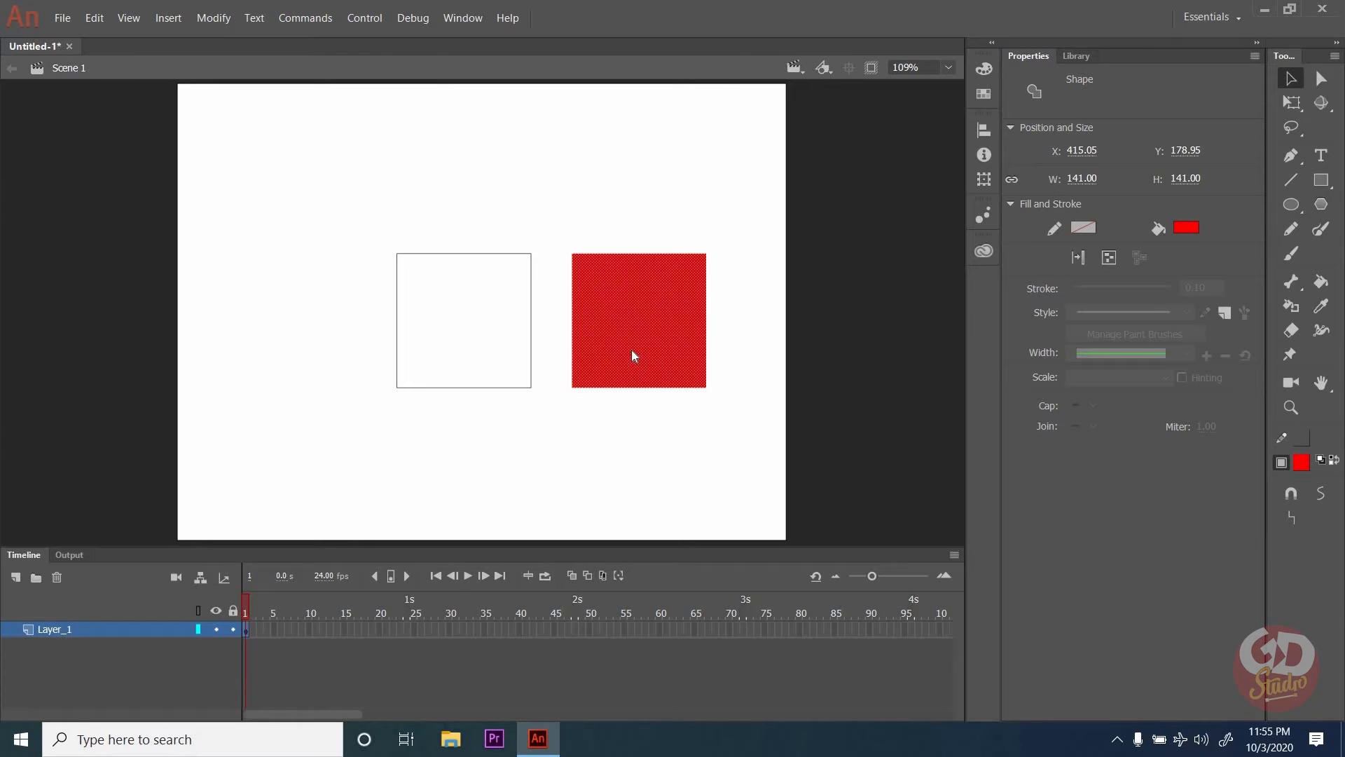
{"action": "key", "text": "ctrl+z"}
{"action": "left_click", "coordinate": [591, 332]}
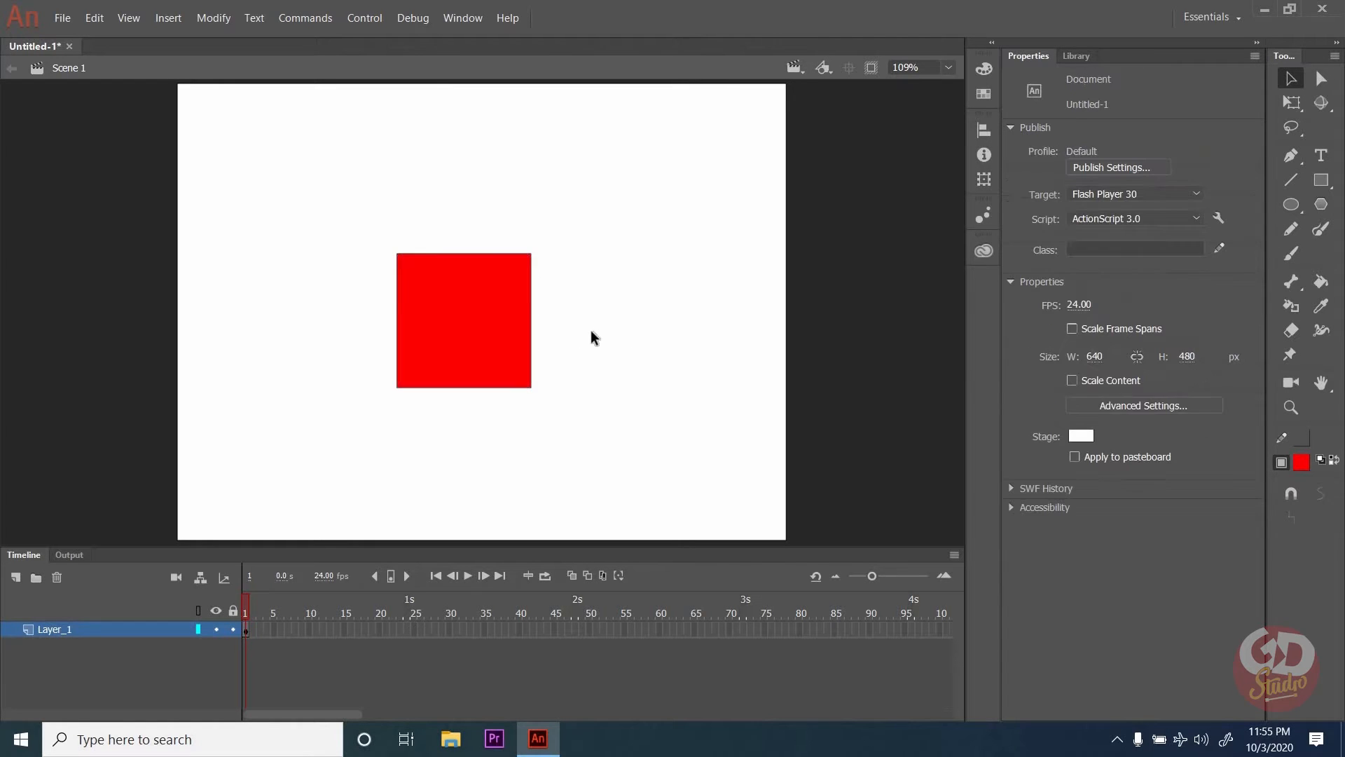
Select the square's fill and outline together, move them to the right, and undo the move.
{"action": "left_click", "coordinate": [466, 319]}
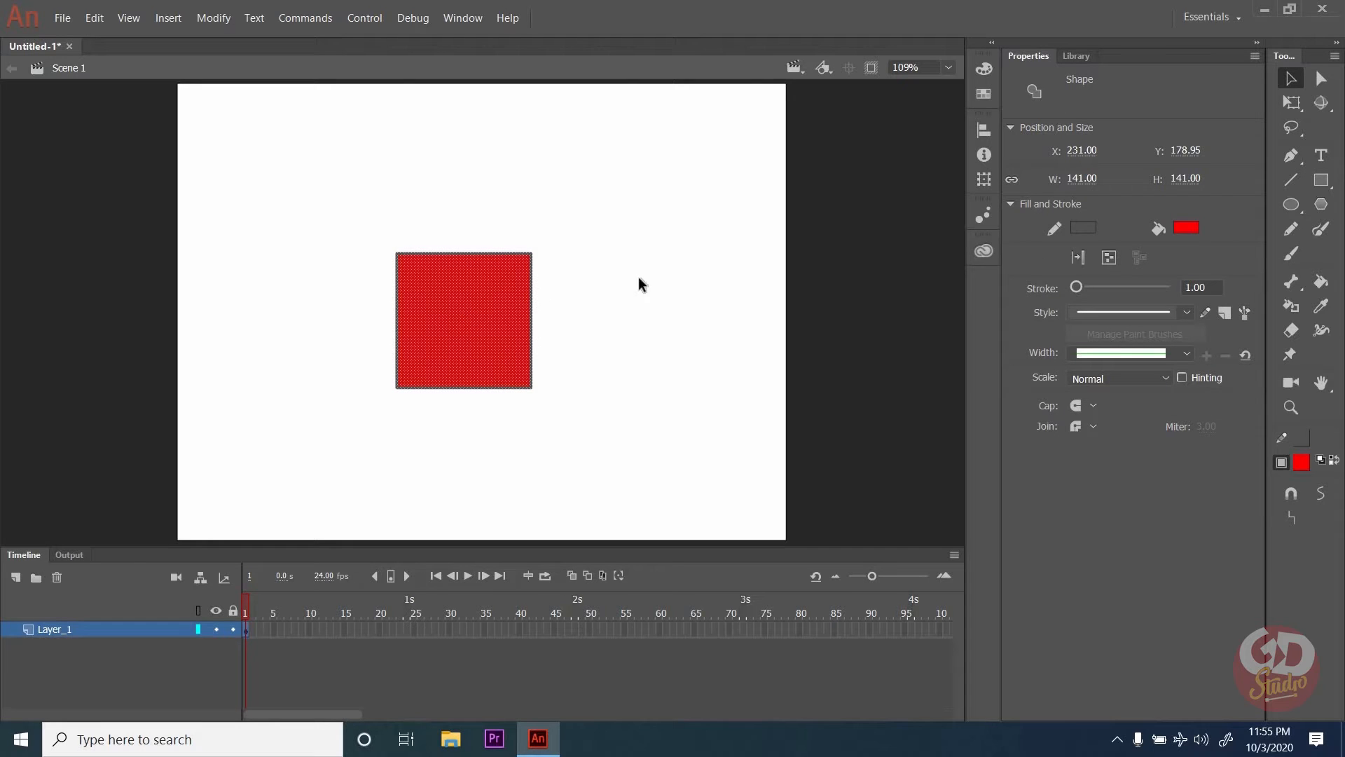
{"action": "left_click_drag", "start_coordinate": [443, 327], "coordinate": [614, 331]}
{"action": "key", "text": "ctrl+z"}
{"action": "left_click", "coordinate": [594, 321]}
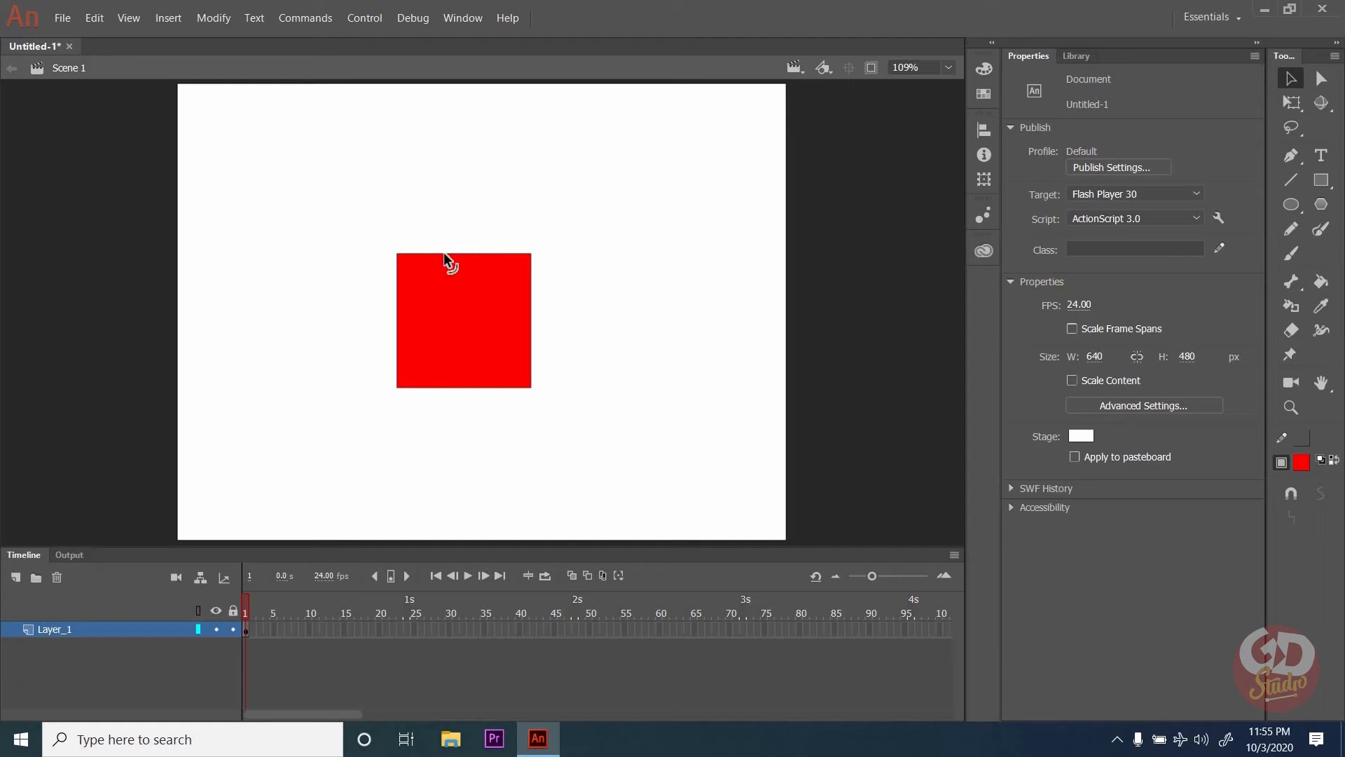
Select the square's entire outline by itself, select its fill by itself, and clear the selection.
{"action": "left_click", "coordinate": [445, 260]}
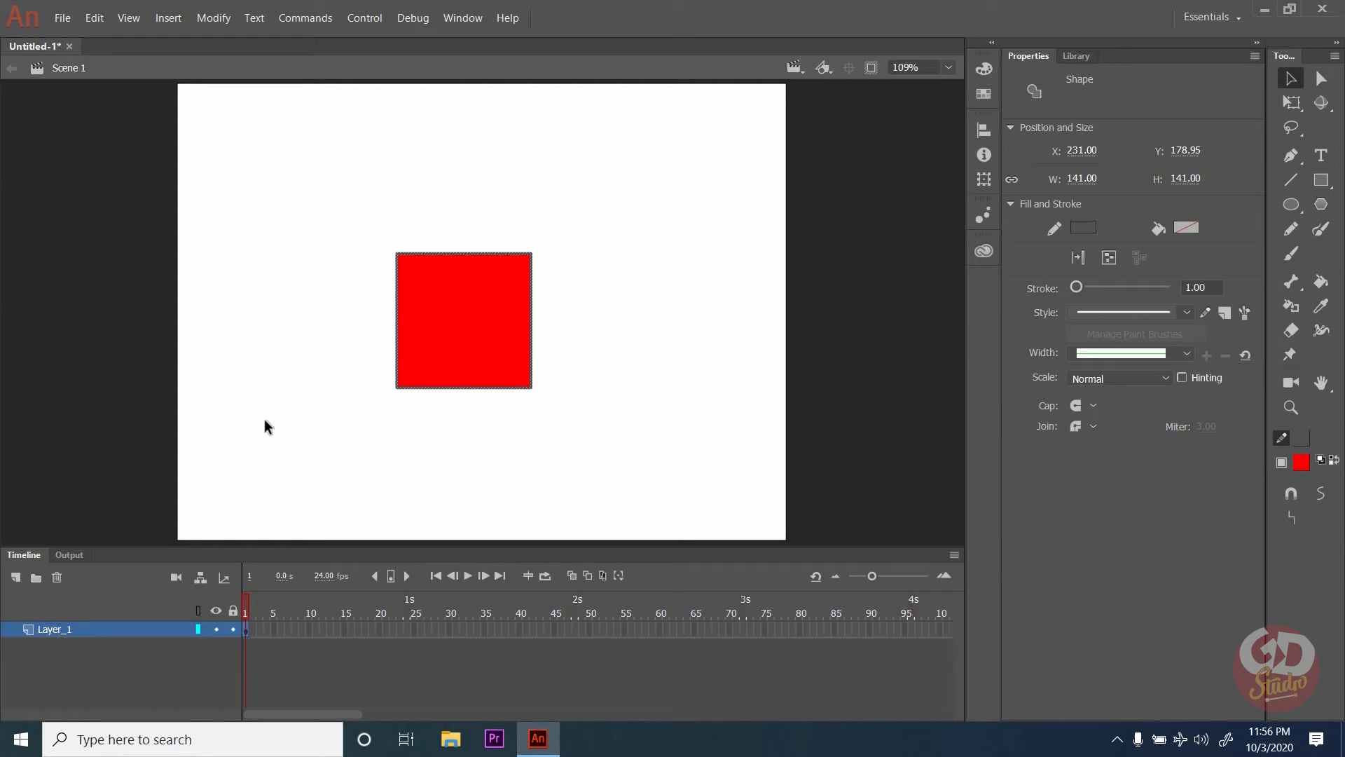
{"action": "left_click", "coordinate": [595, 324]}
{"action": "left_click", "coordinate": [456, 308]}
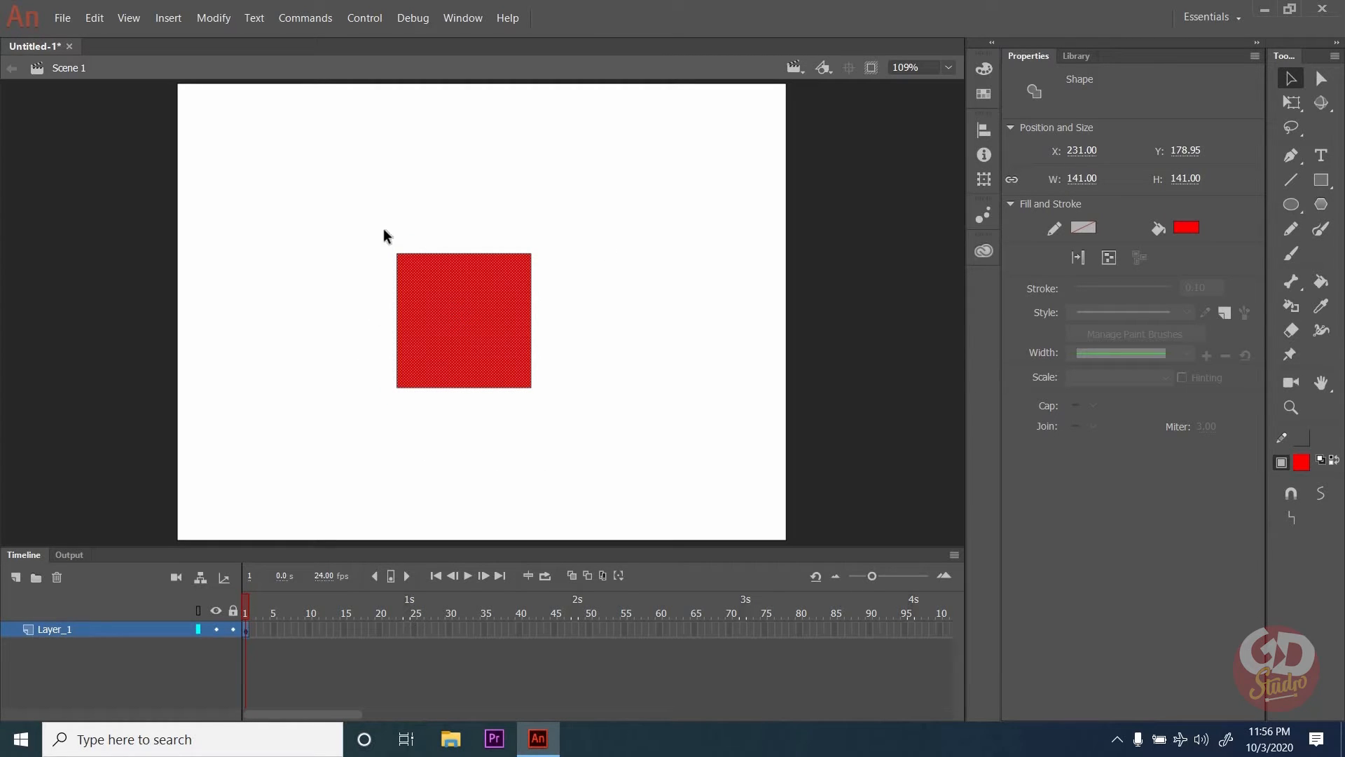
{"action": "left_click", "coordinate": [560, 345]}
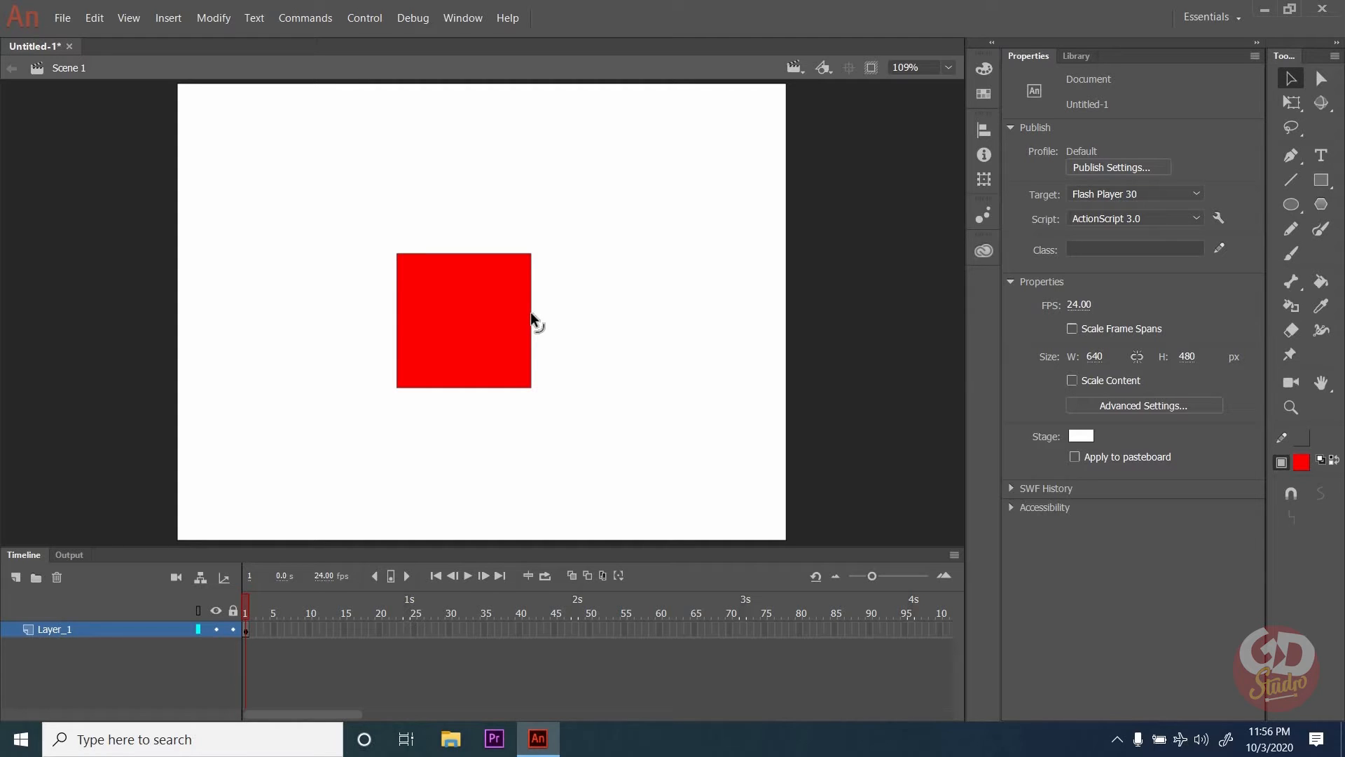
Bend all four edges of the square outward with the Selection tool to make a nearly round shape.
{"action": "left_click_drag", "start_coordinate": [531, 315], "coordinate": [568, 312]}
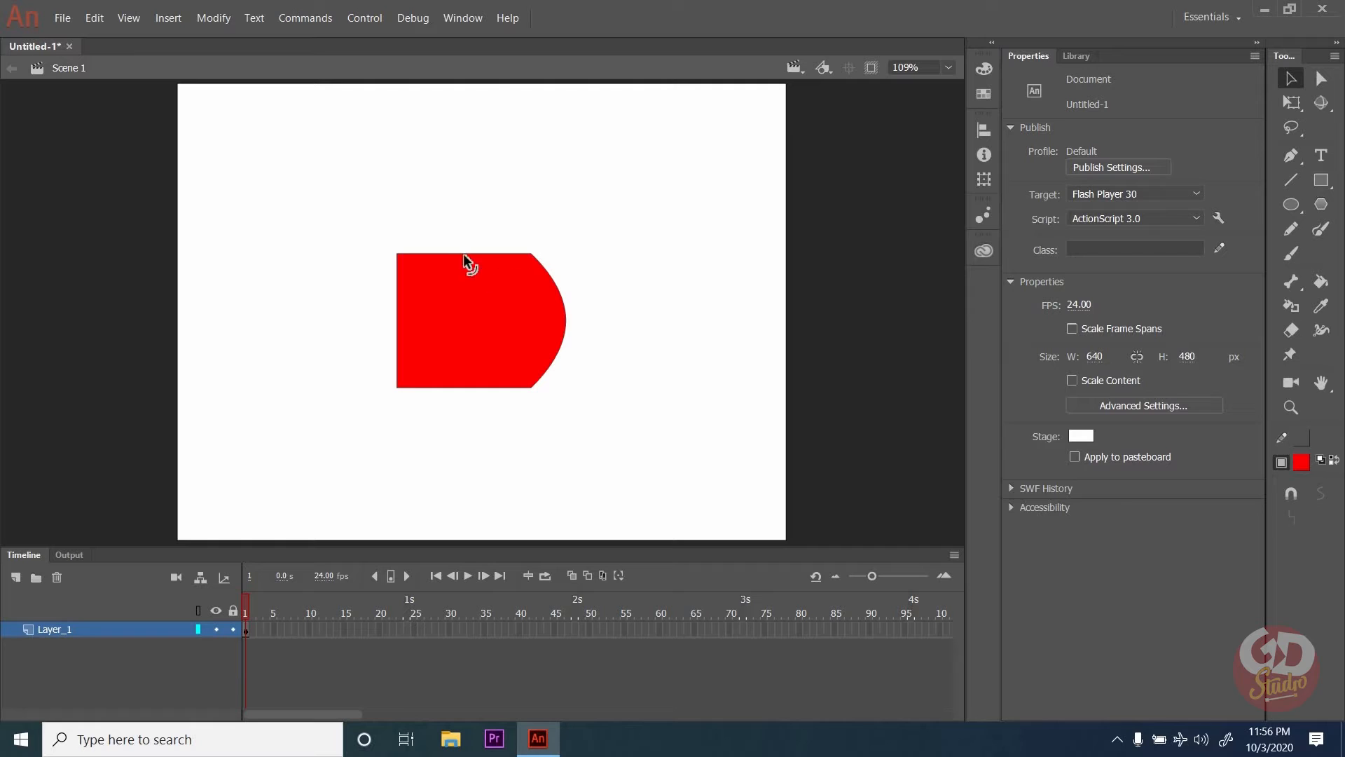
{"action": "left_click_drag", "start_coordinate": [463, 254], "coordinate": [457, 227]}
{"action": "left_click_drag", "start_coordinate": [398, 305], "coordinate": [359, 304]}
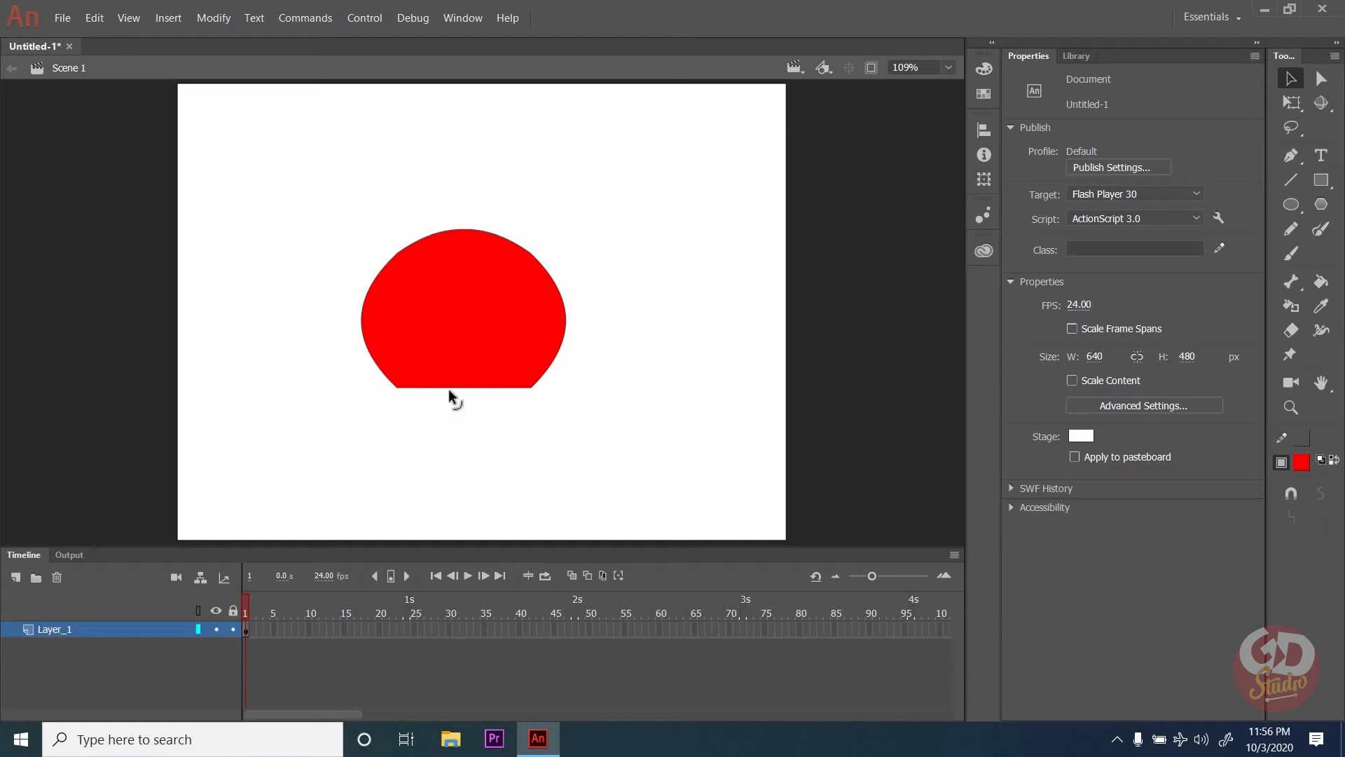
{"action": "left_click_drag", "start_coordinate": [449, 387], "coordinate": [448, 415]}
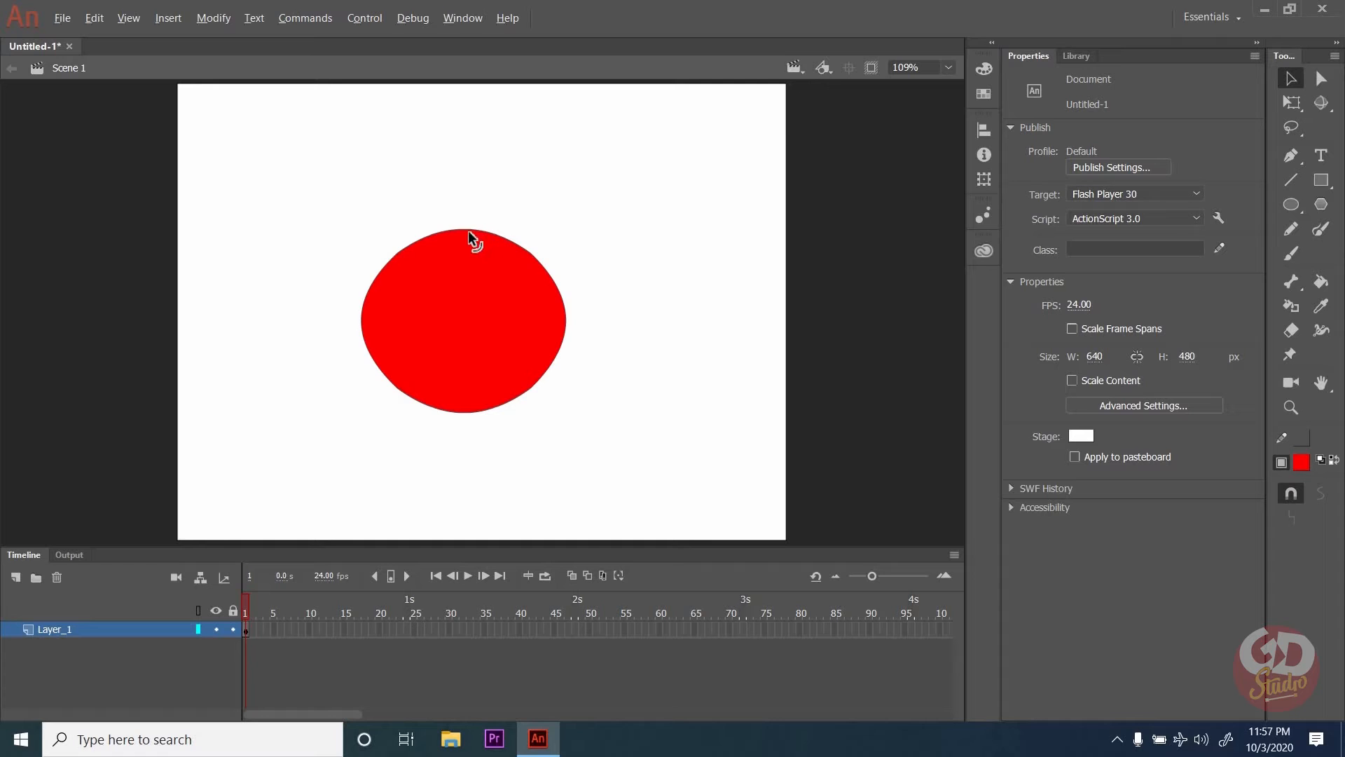
Pull a new corner point out of each of the round shape's four sides to form a four-pointed star, and undo back to the square.
{"action": "left_click_drag", "start_coordinate": [460, 229], "coordinate": [460, 165]}
{"action": "left_click_drag", "start_coordinate": [463, 412], "coordinate": [460, 483]}
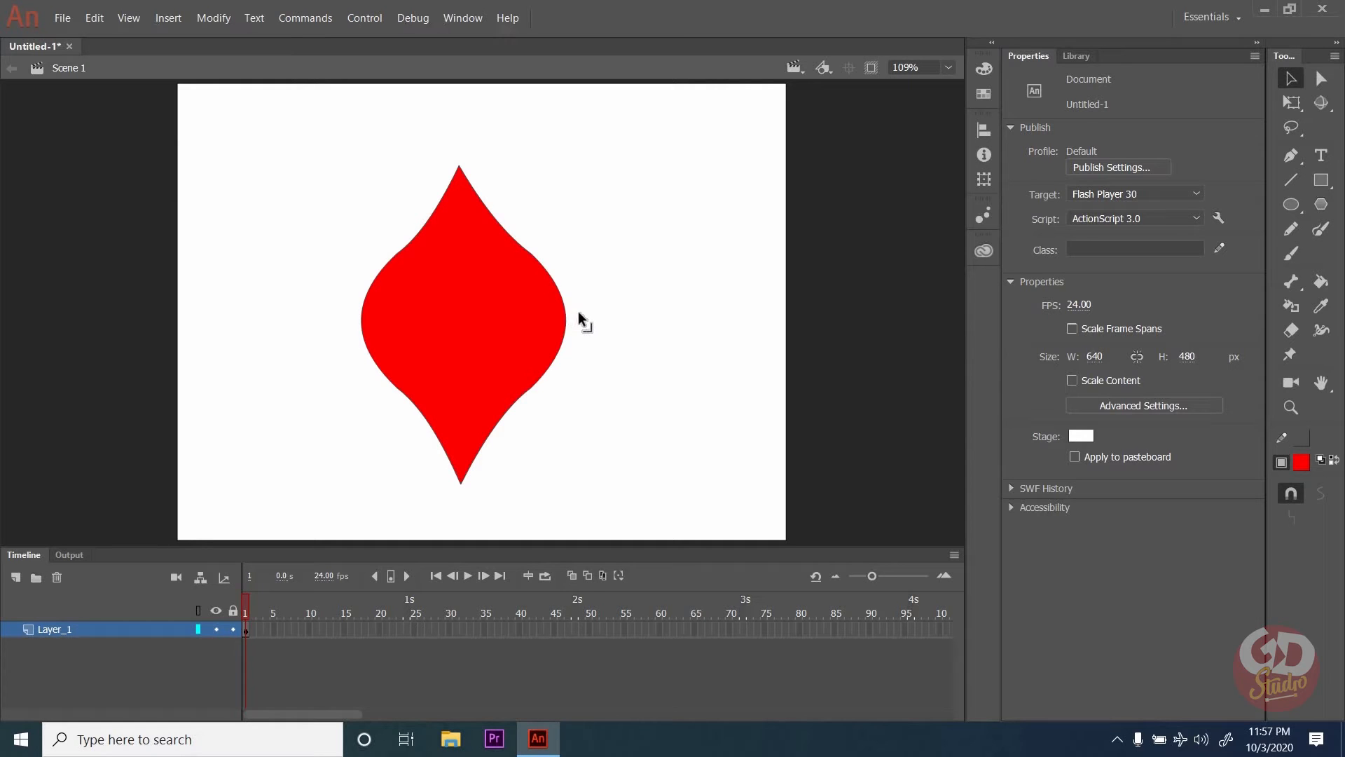
{"action": "left_click_drag", "start_coordinate": [578, 313], "coordinate": [631, 313]}
{"action": "left_click_drag", "start_coordinate": [362, 321], "coordinate": [286, 323]}
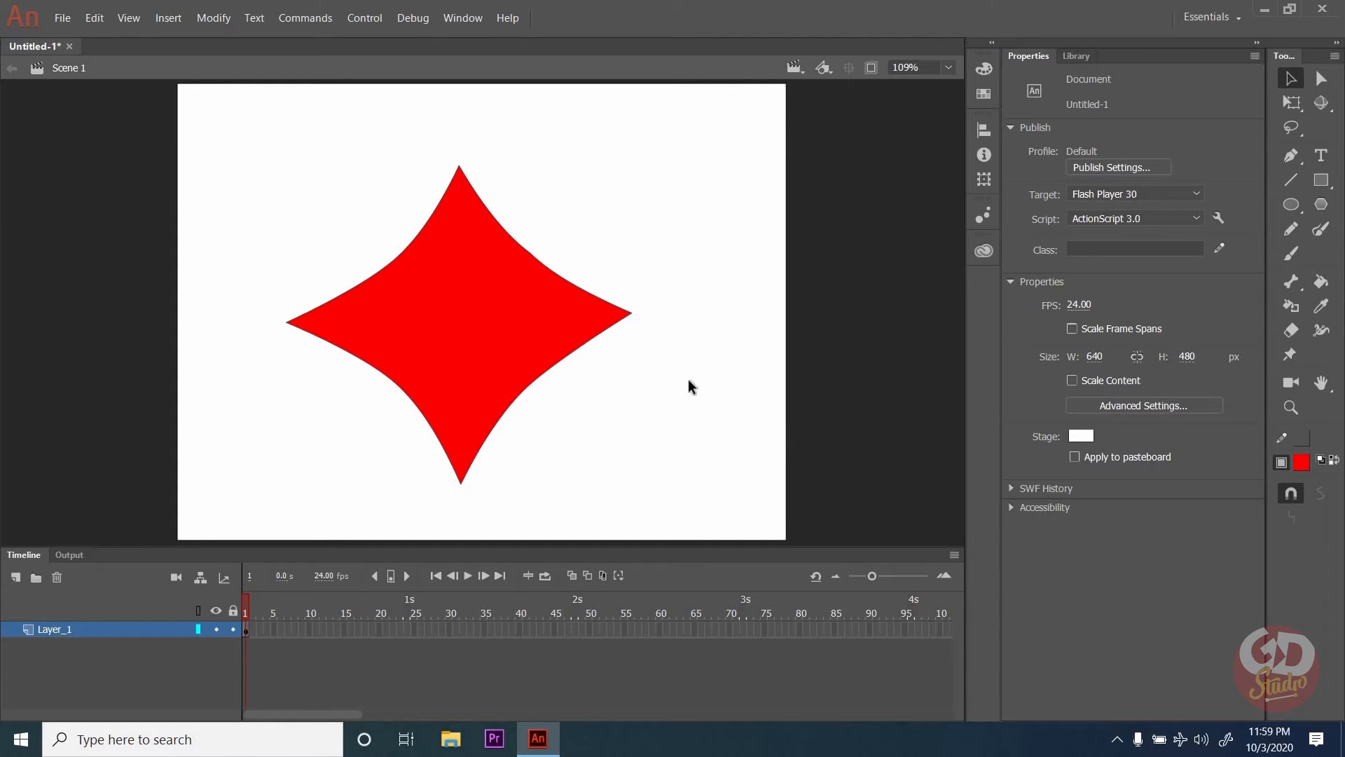
{"action": "key", "text": "ctrl+a"}
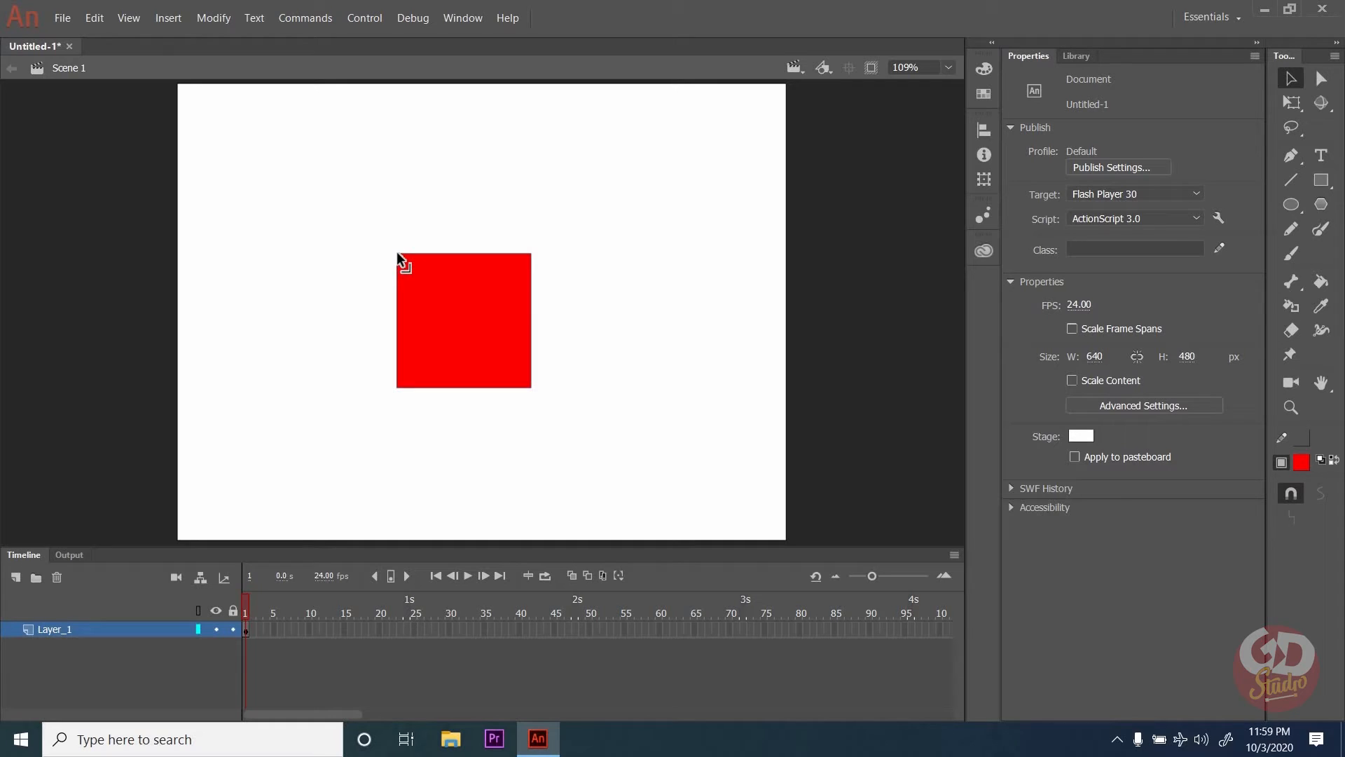
Move the square's upper-left corner onto its lower-left corner with Snap to Objects on, undo it, and repeat the move with snapping off.
{"action": "left_click_drag", "start_coordinate": [398, 254], "coordinate": [400, 388]}
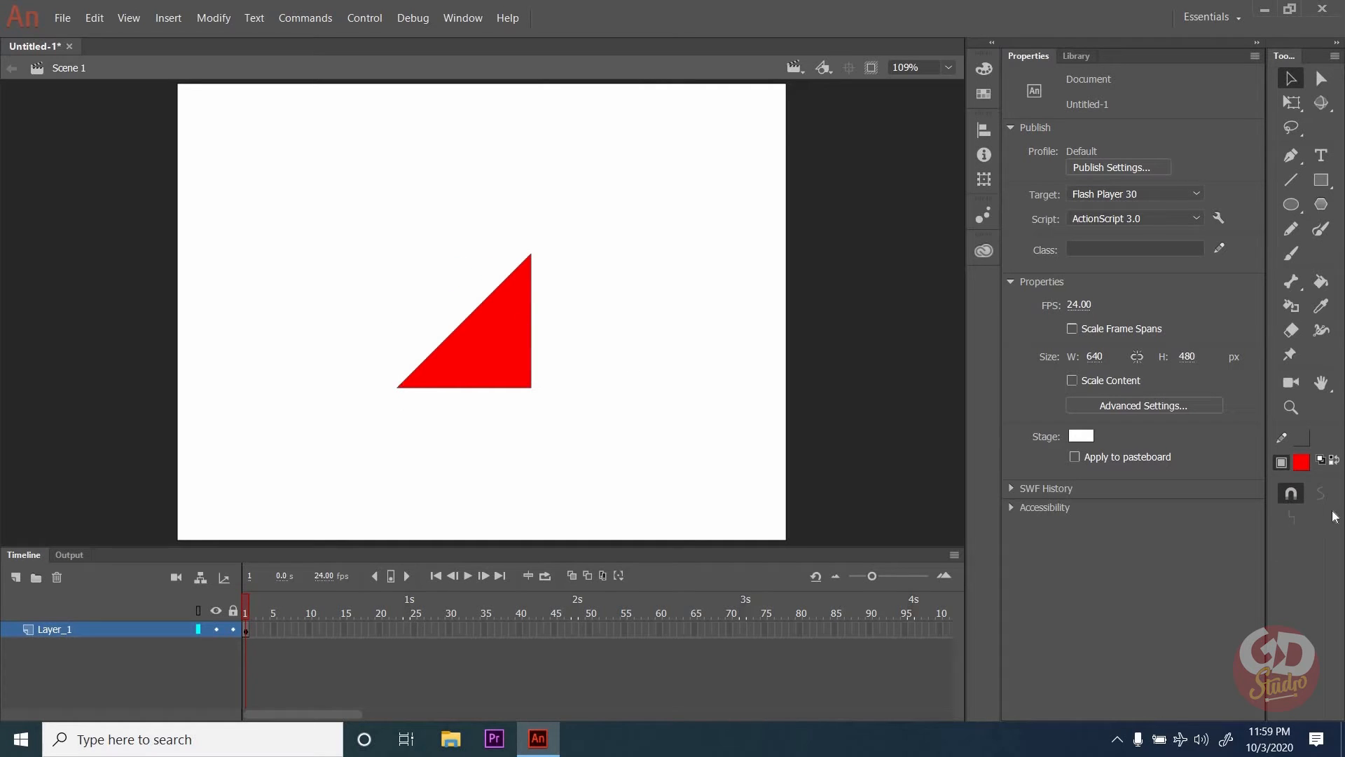
{"action": "key", "text": "ctrl+z"}
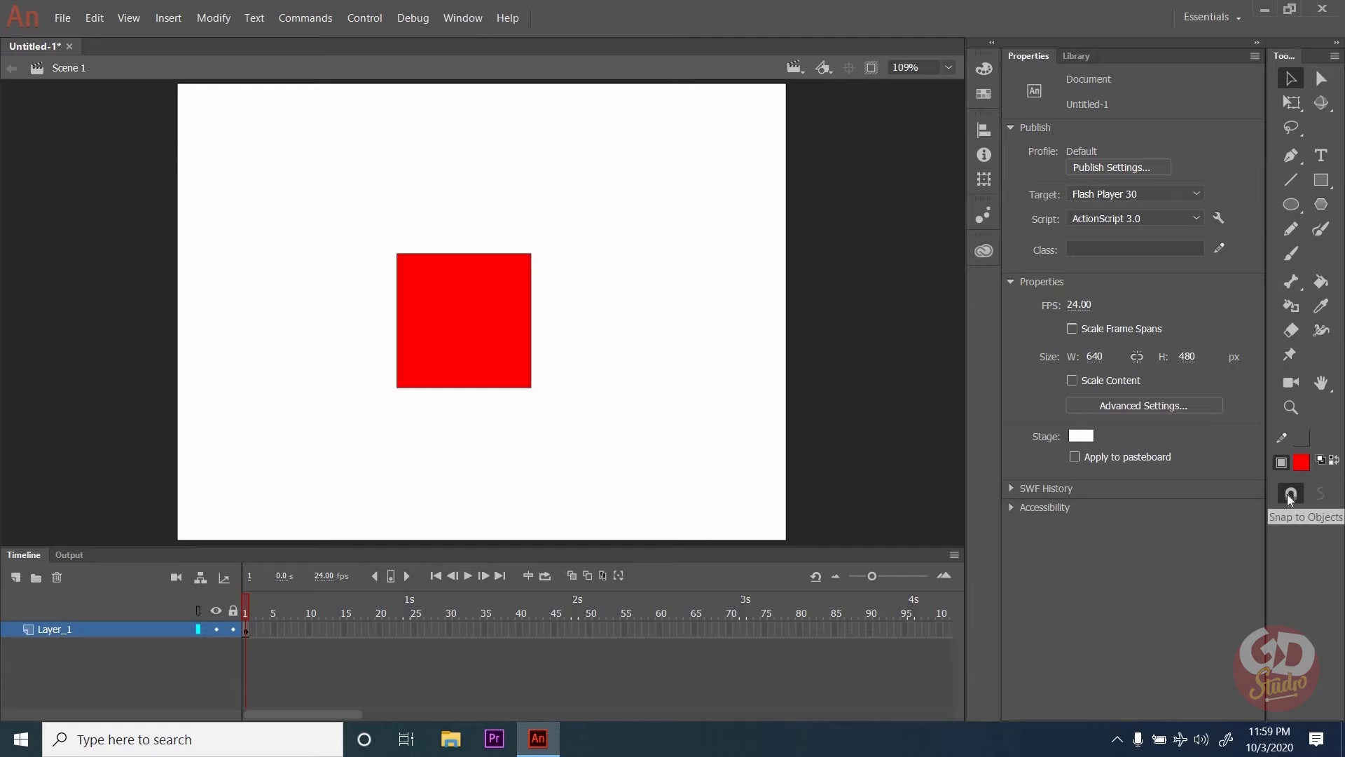
{"action": "left_click", "coordinate": [1290, 494]}
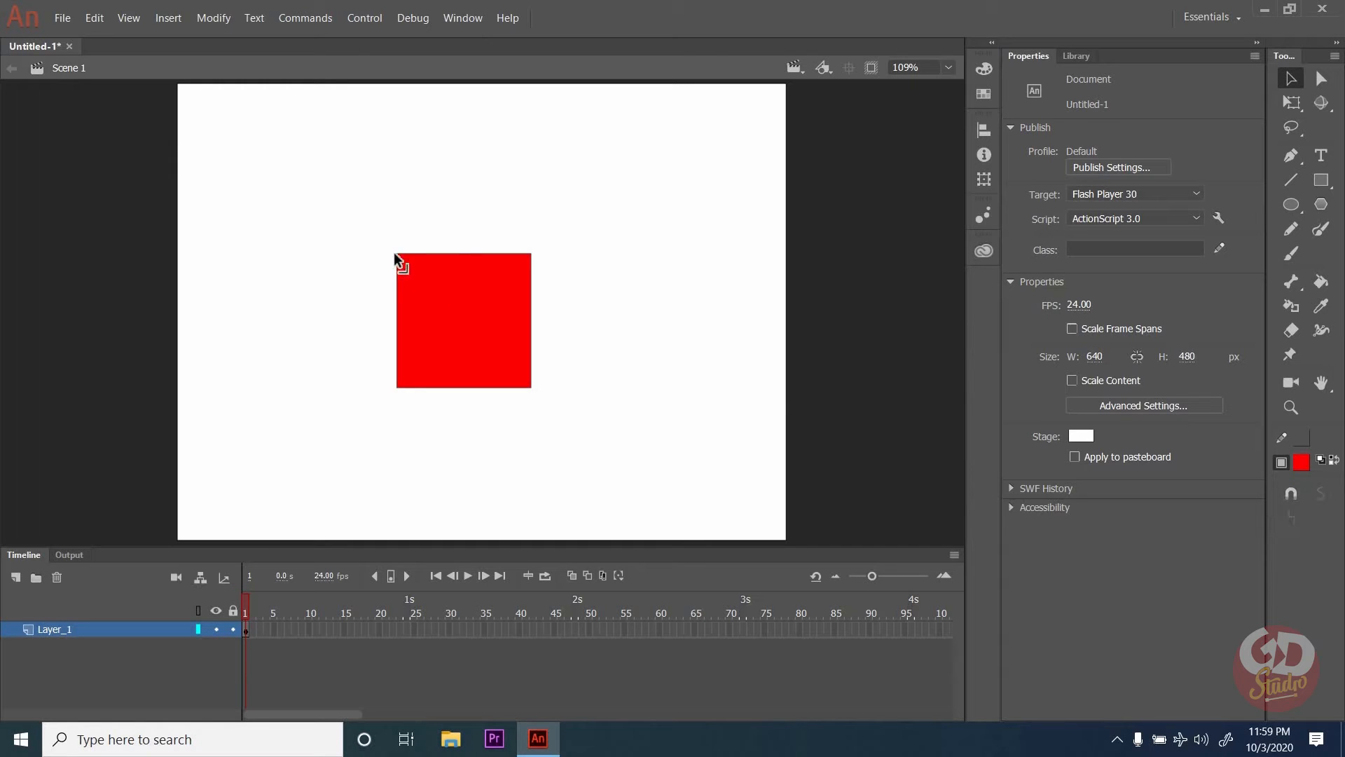
{"action": "left_click_drag", "start_coordinate": [397, 254], "coordinate": [396, 388]}
Turn Snap to Objects back on and undo the corner move to restore the square.
{"action": "left_click", "coordinate": [1290, 493]}
{"action": "left_click", "coordinate": [519, 327]}
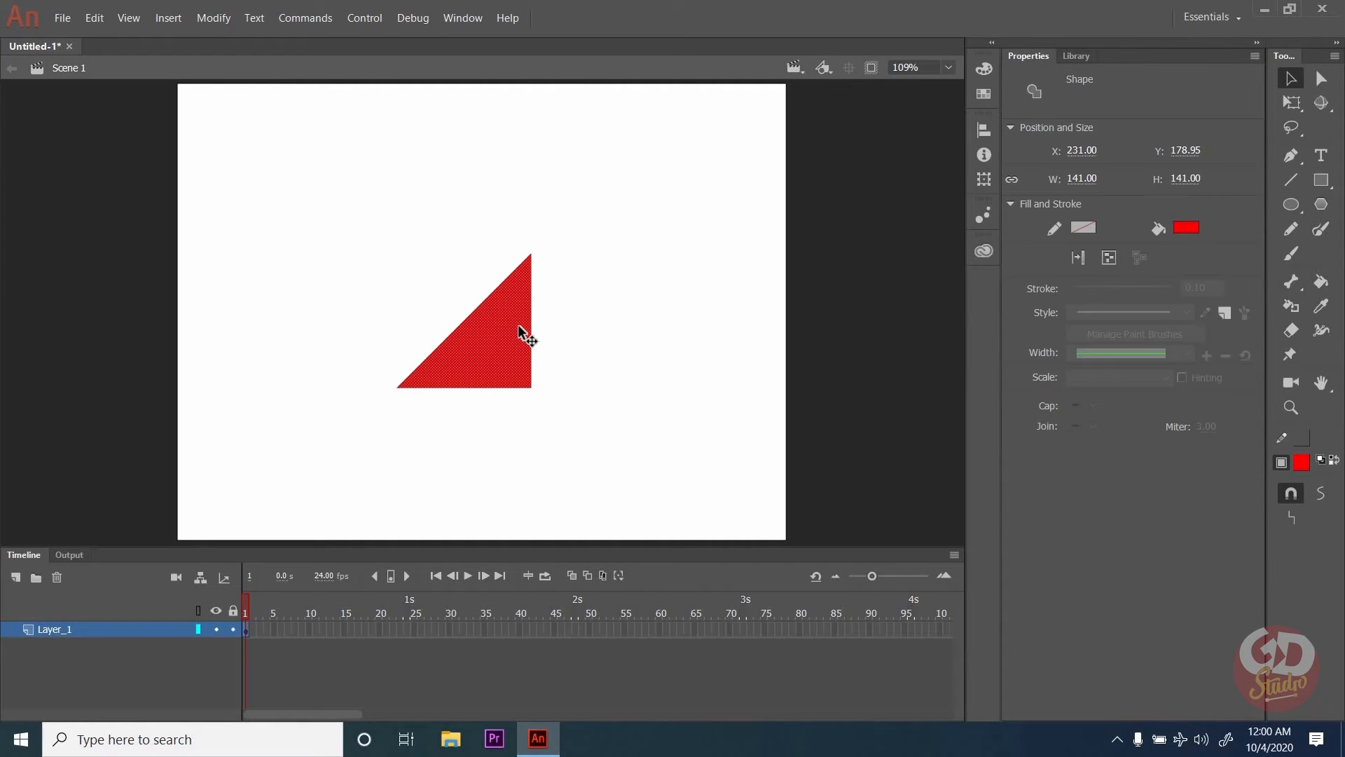
{"action": "key", "text": "a"}
{"action": "left_click", "coordinate": [393, 246]}
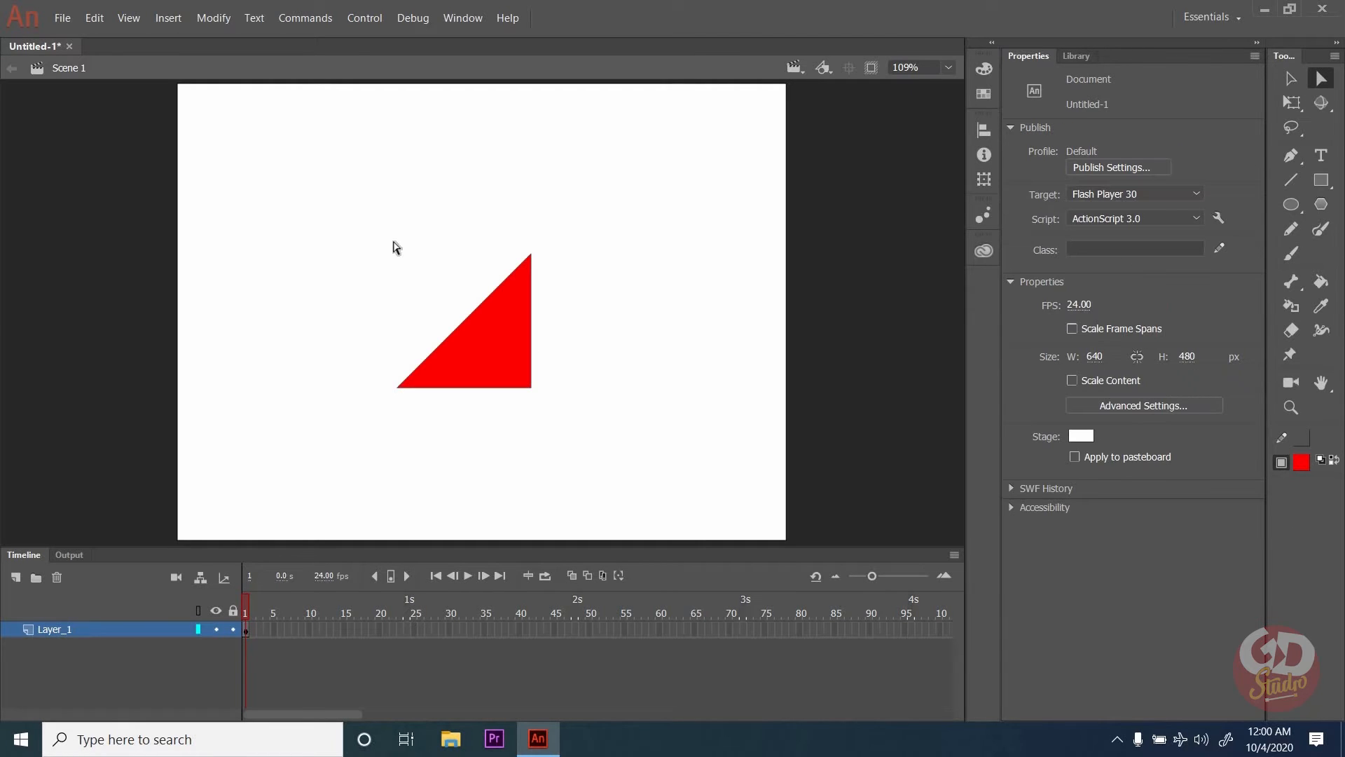
{"action": "key", "text": "ctrl+z"}
{"action": "key", "text": "v"}
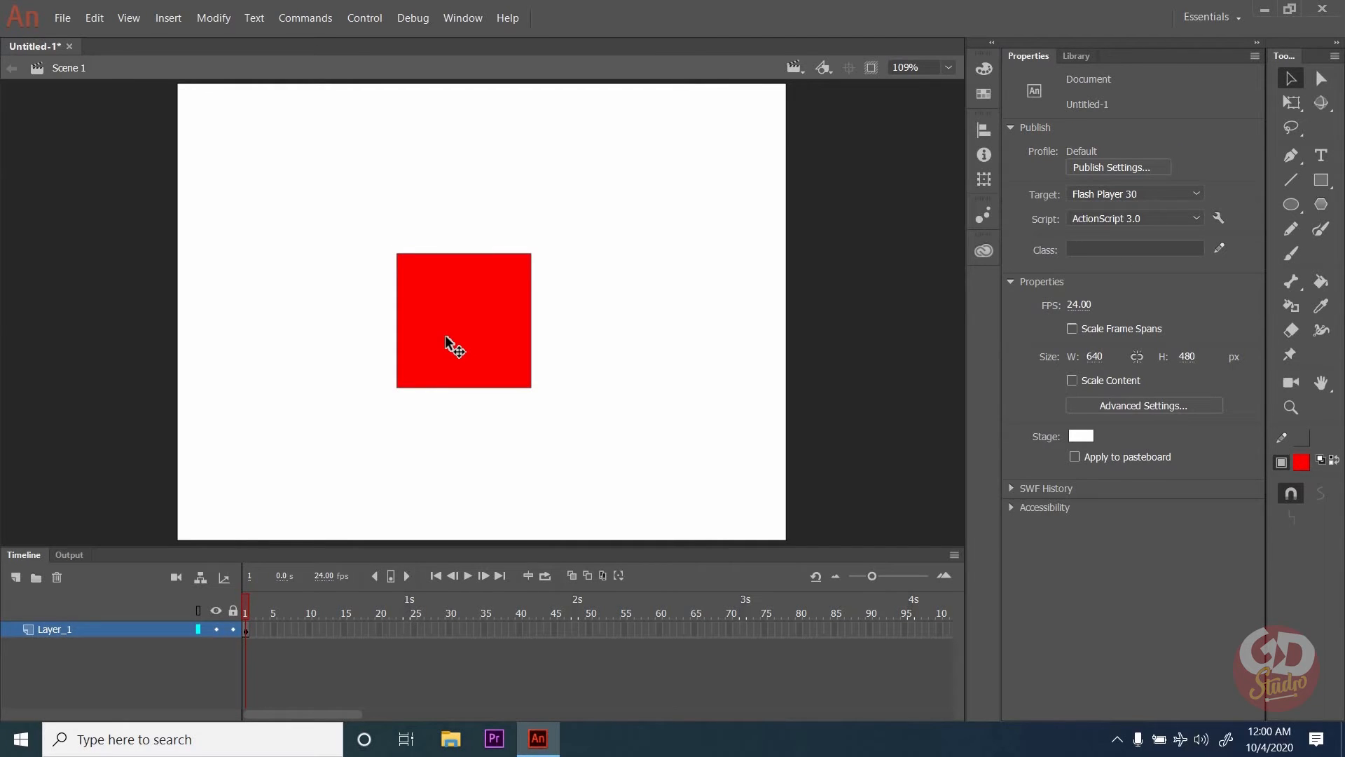
Move the square's four corner anchor points outward with the Subselection tool to form an uneven quadrilateral wider at the top.
{"action": "left_click", "coordinate": [1322, 79]}
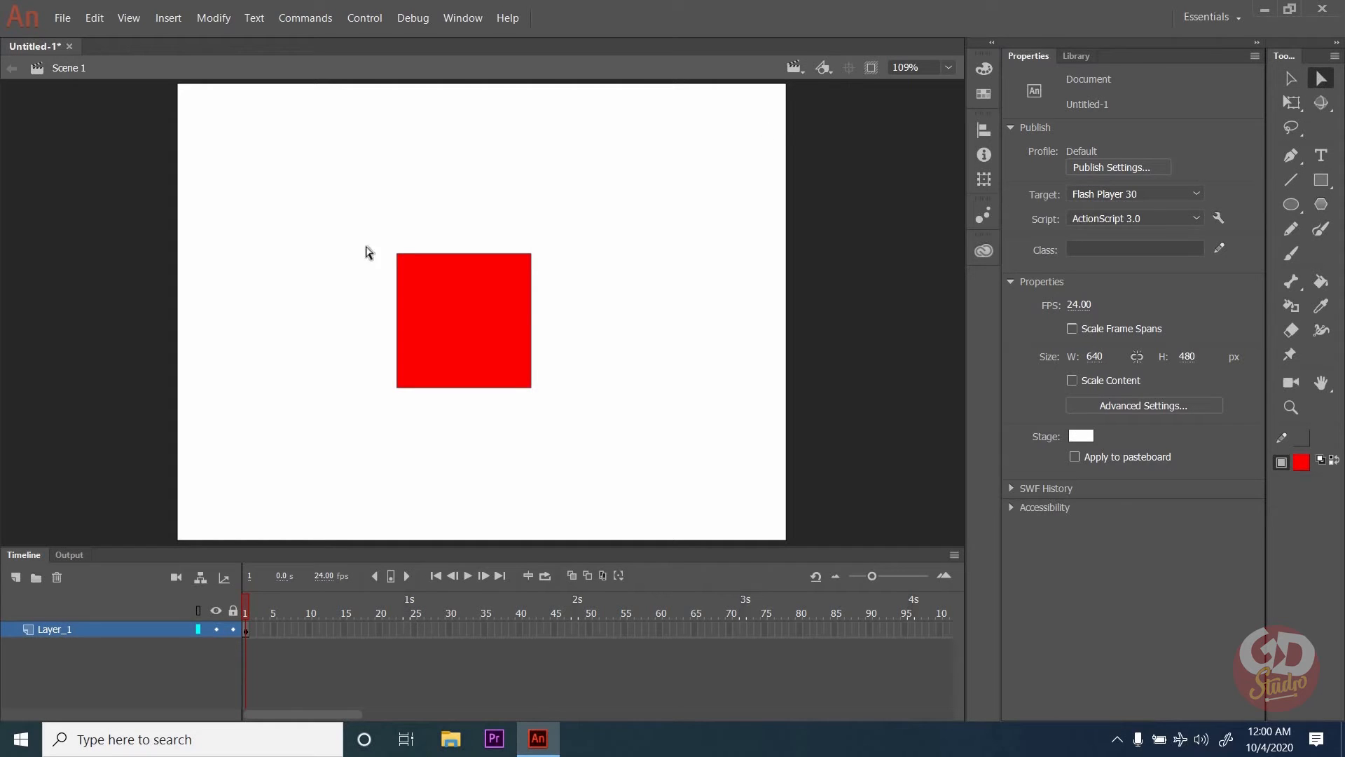
{"action": "left_click", "coordinate": [403, 259]}
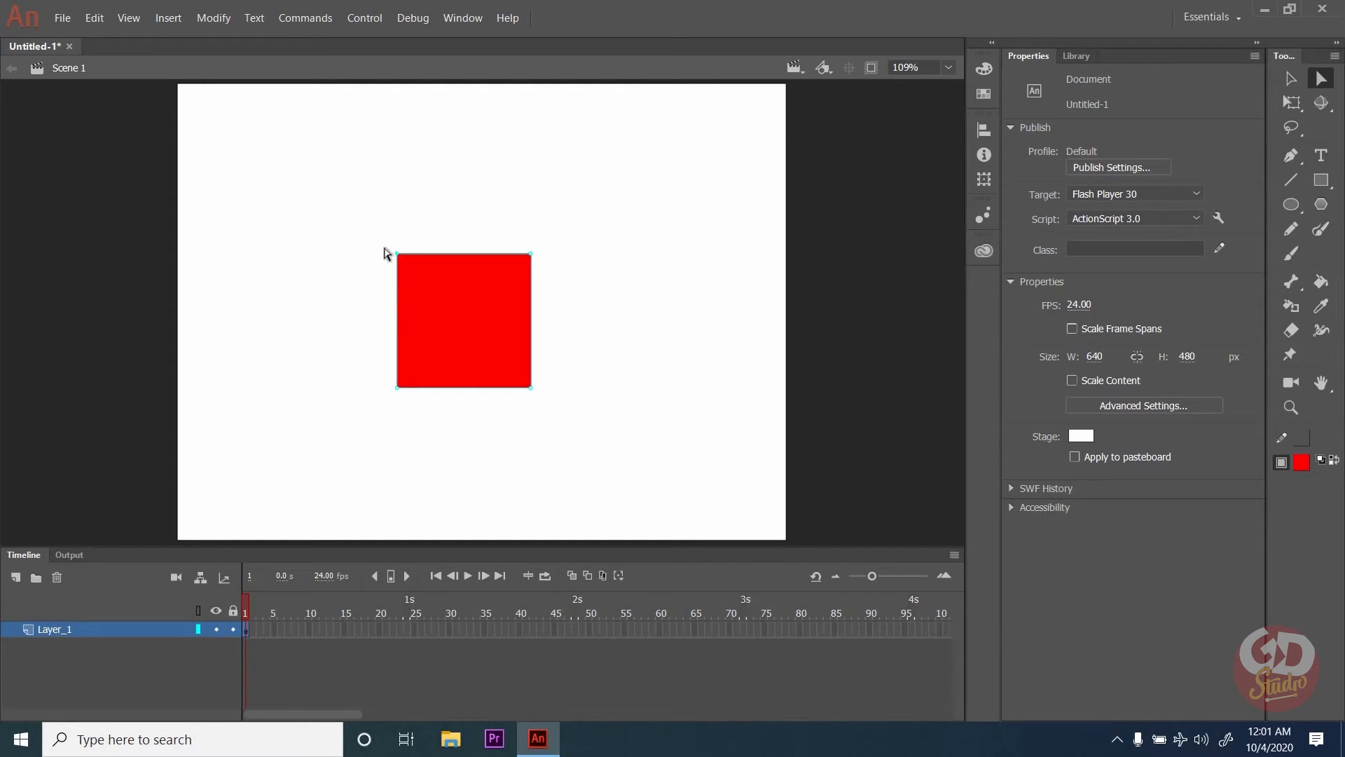
{"action": "left_click_drag", "start_coordinate": [397, 254], "coordinate": [396, 233]}
{"action": "left_click_drag", "start_coordinate": [532, 255], "coordinate": [599, 204]}
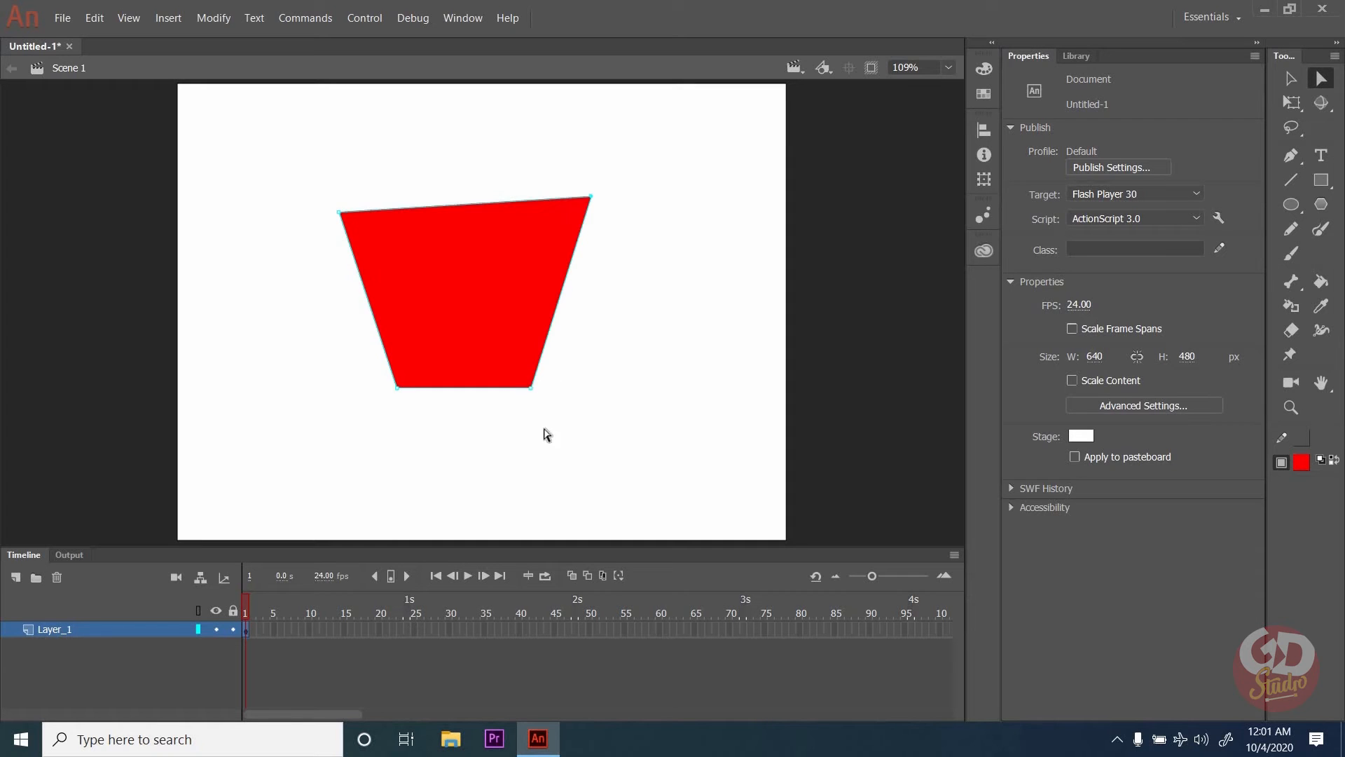
{"action": "left_click_drag", "start_coordinate": [531, 388], "coordinate": [558, 441]}
{"action": "left_click_drag", "start_coordinate": [395, 391], "coordinate": [371, 431]}
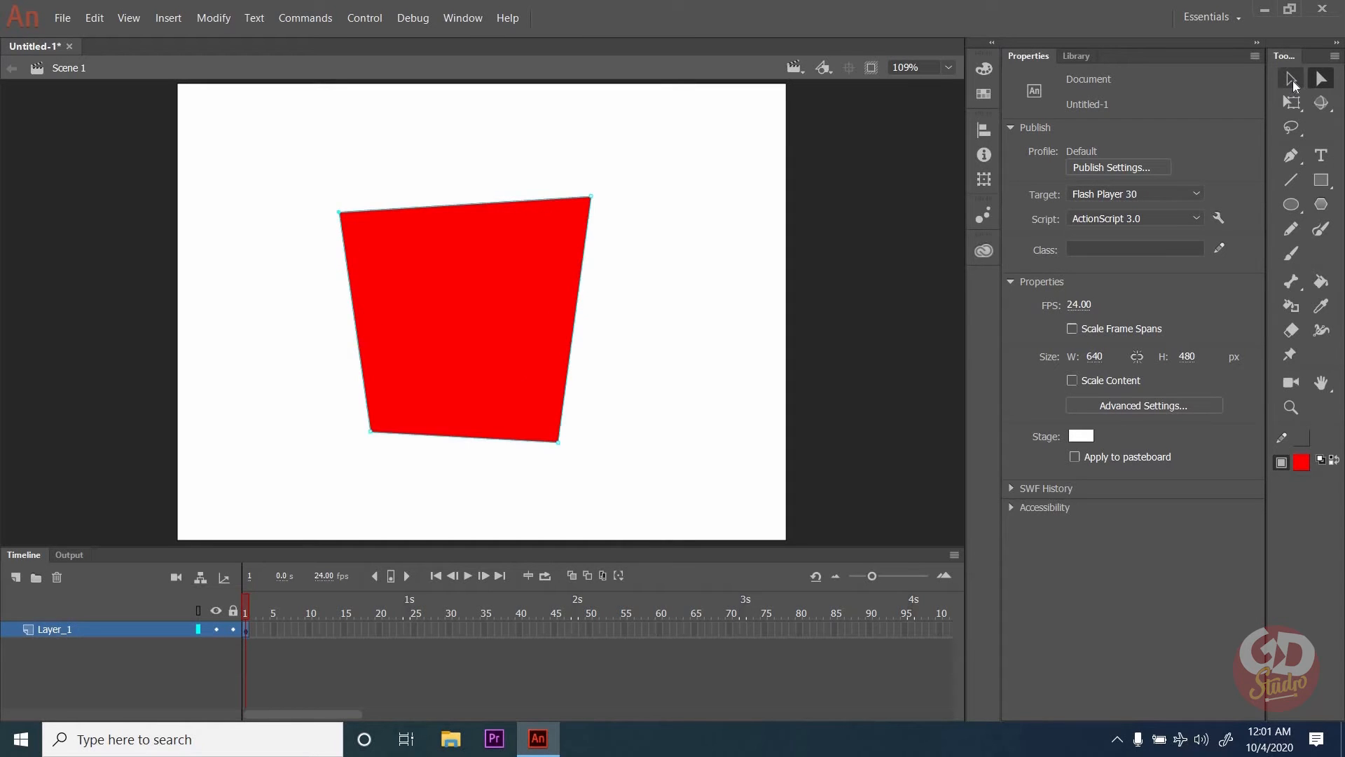
Bend the quadrilateral's upper edge inward with the Selection tool, and deepen the curve using its Subselection tangent handles.
{"action": "left_click", "coordinate": [1291, 79]}
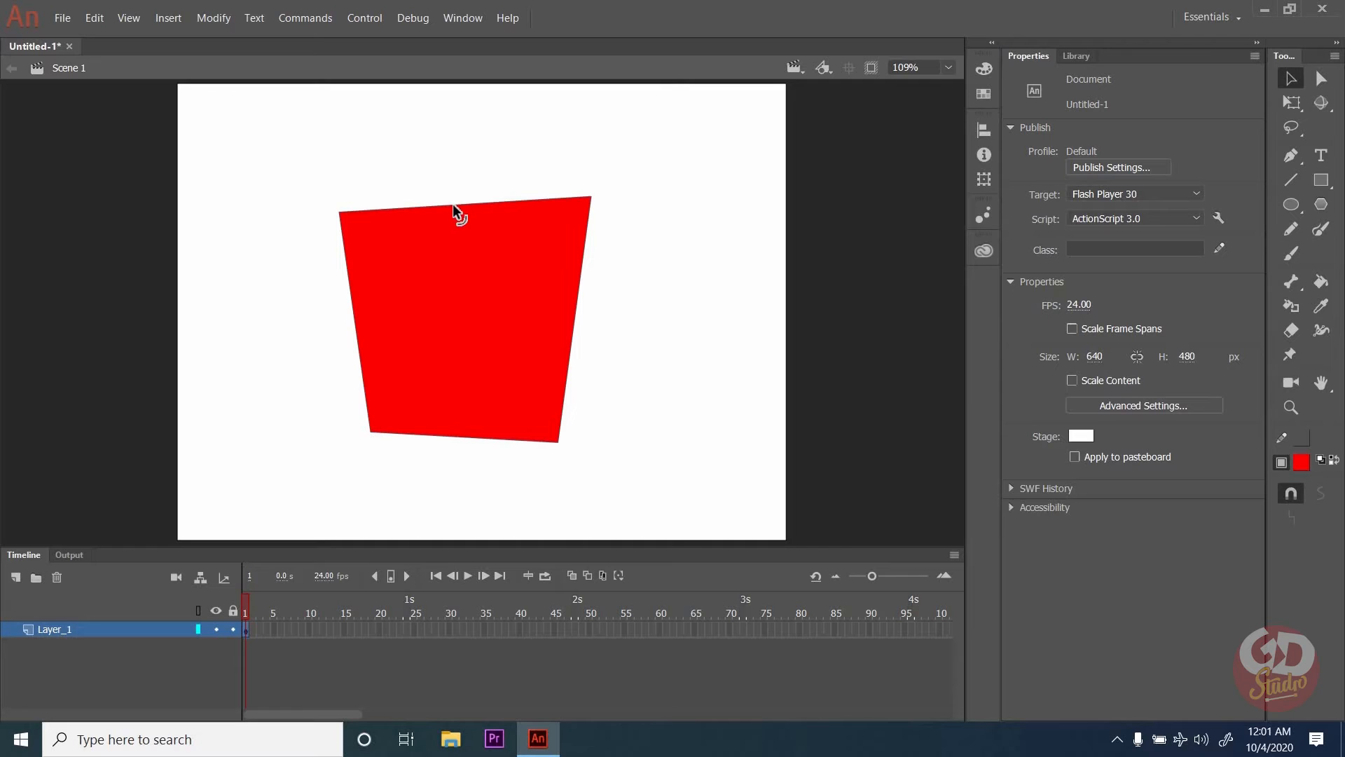
{"action": "left_click_drag", "start_coordinate": [455, 209], "coordinate": [455, 264]}
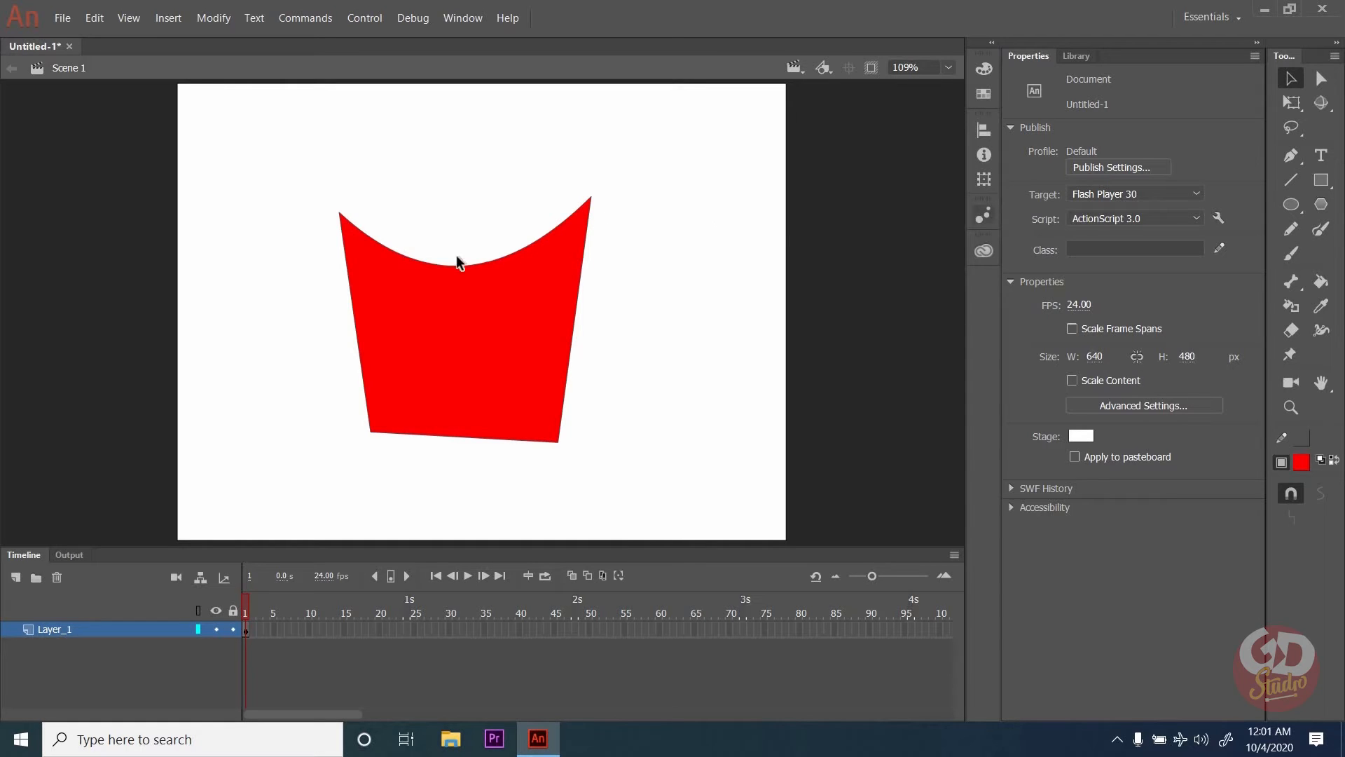
{"action": "left_click", "coordinate": [1322, 79]}
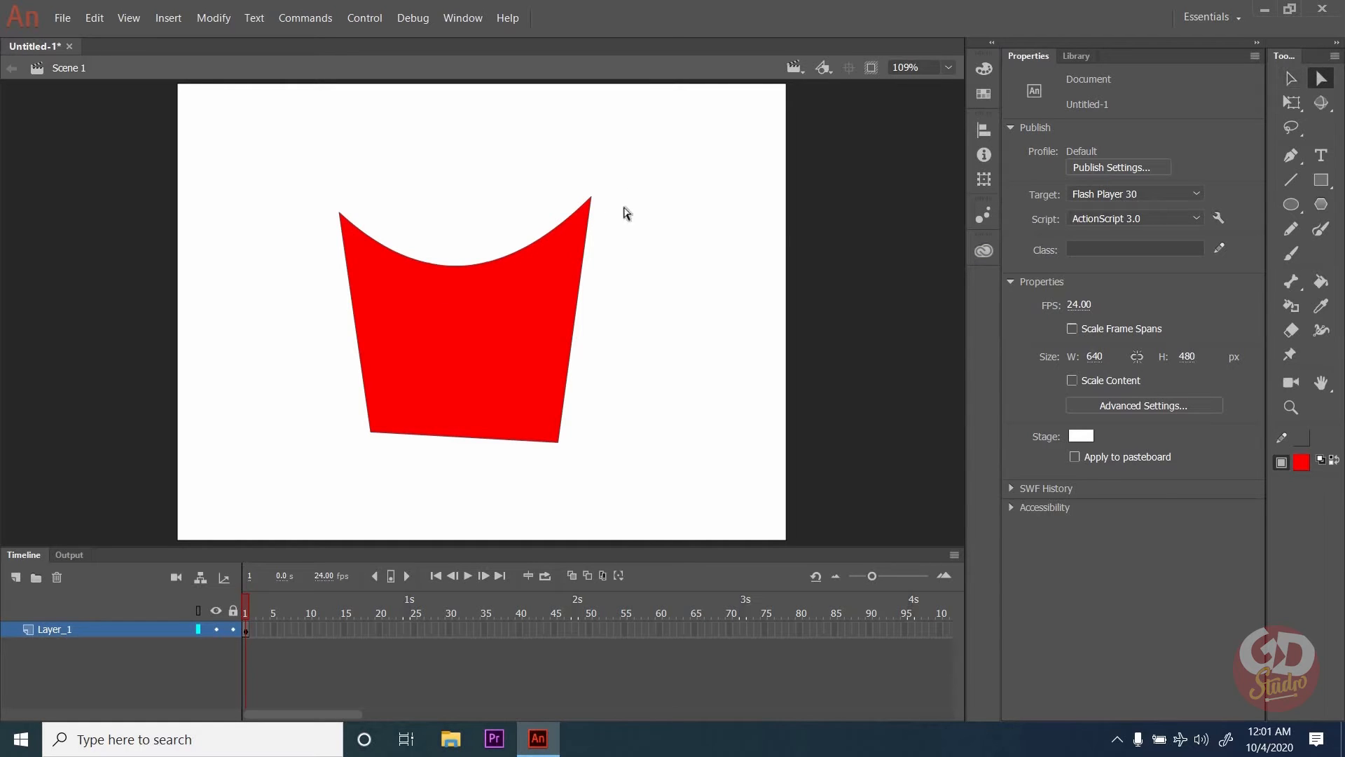
{"action": "left_click", "coordinate": [591, 201]}
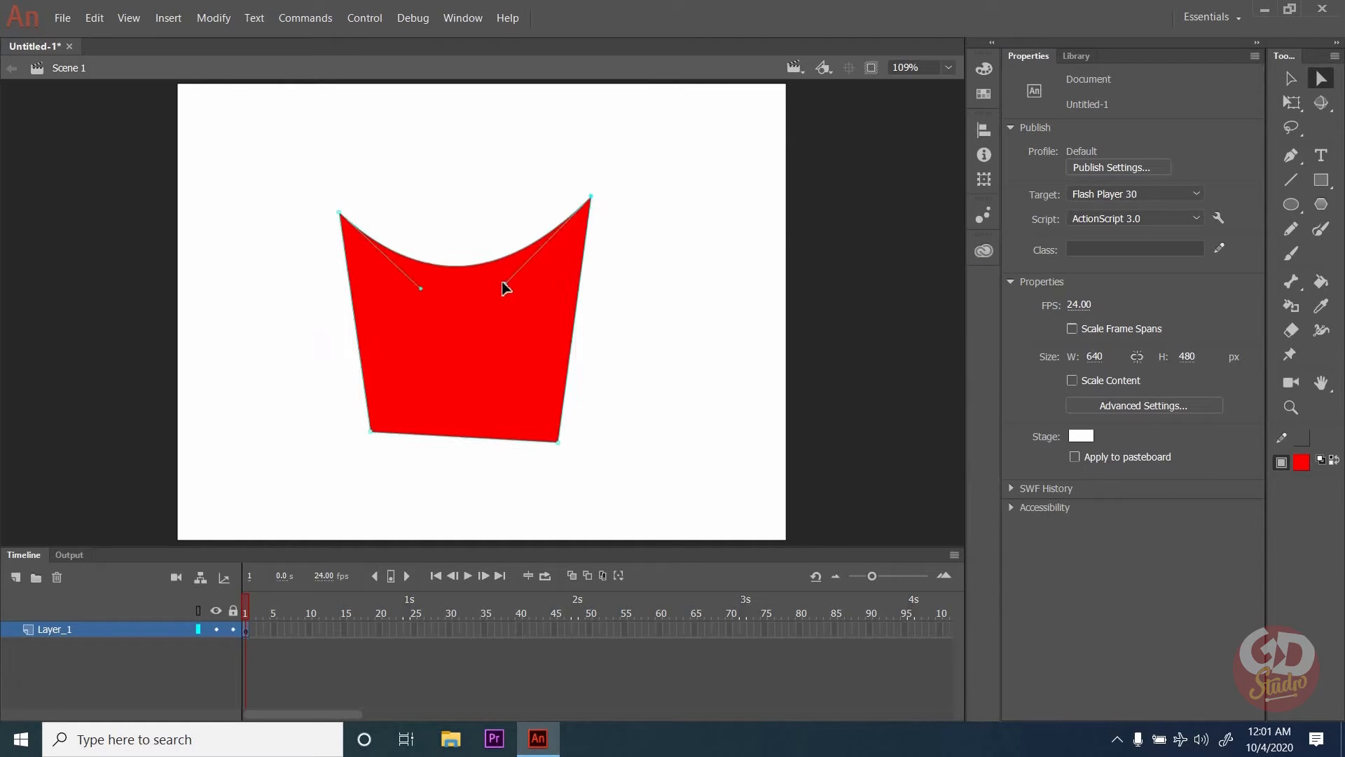
{"action": "left_click_drag", "start_coordinate": [506, 287], "coordinate": [427, 314]}
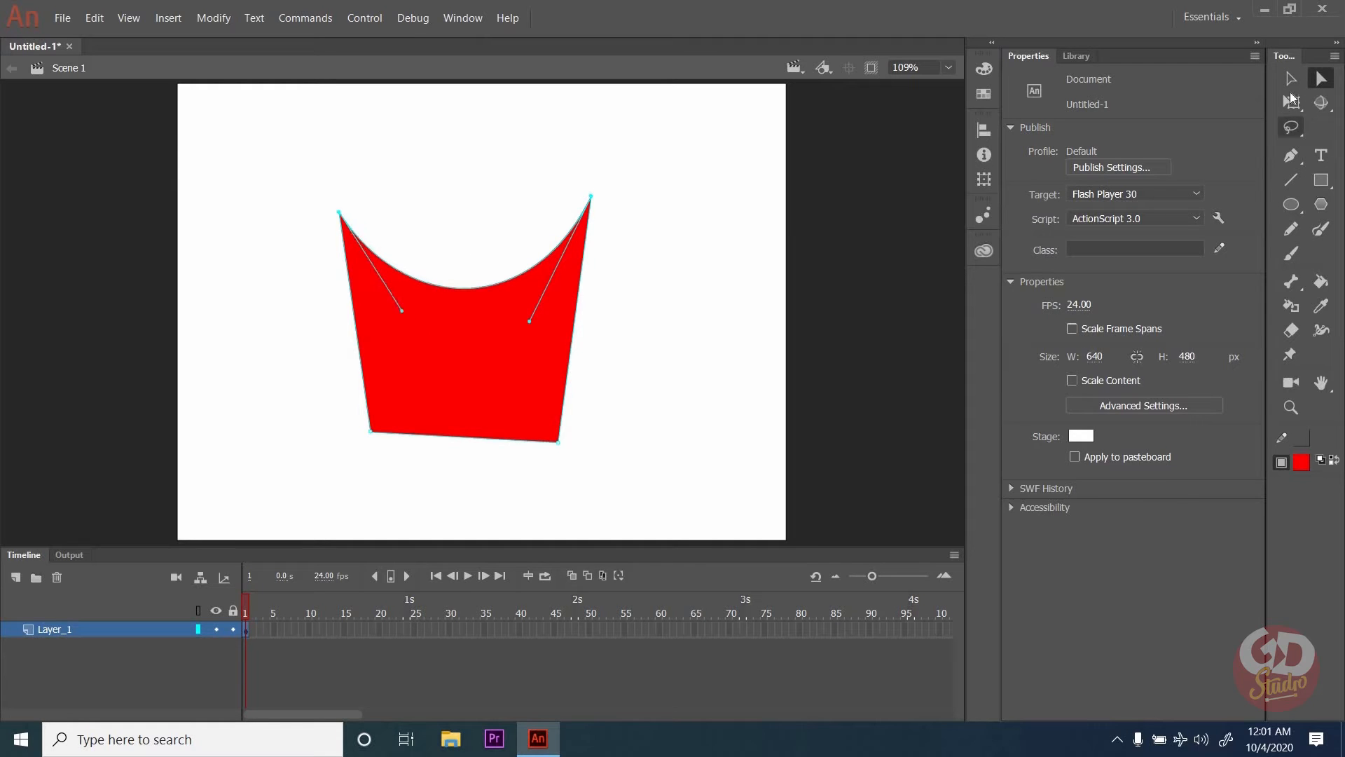
Select only the curved upper outline segment of the red shape with the Selection tool.
{"action": "left_click", "coordinate": [1291, 78]}
{"action": "left_click", "coordinate": [412, 279]}
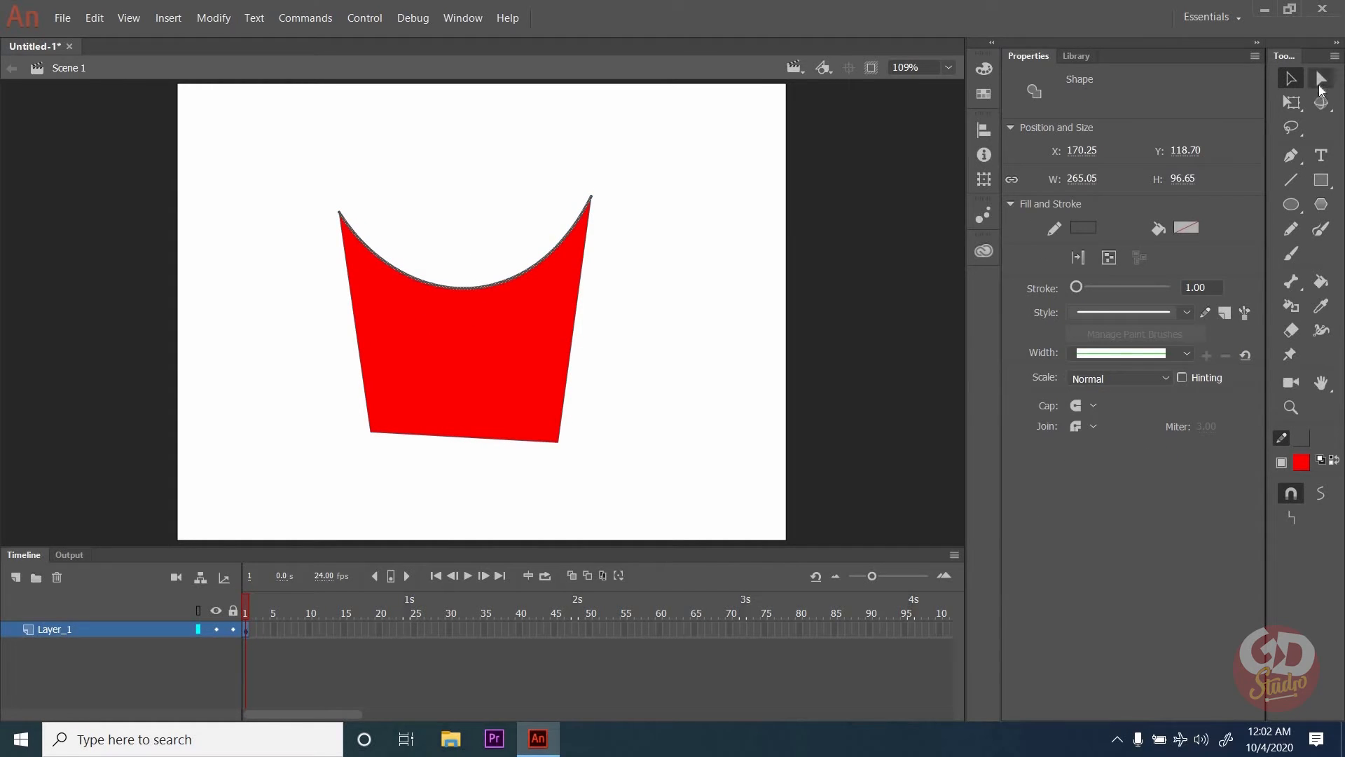
Adjust the curved upper edge of the red shape by moving its left tangent handle toward the shape's left side with the Subselection tool.
{"action": "left_click", "coordinate": [1321, 79]}
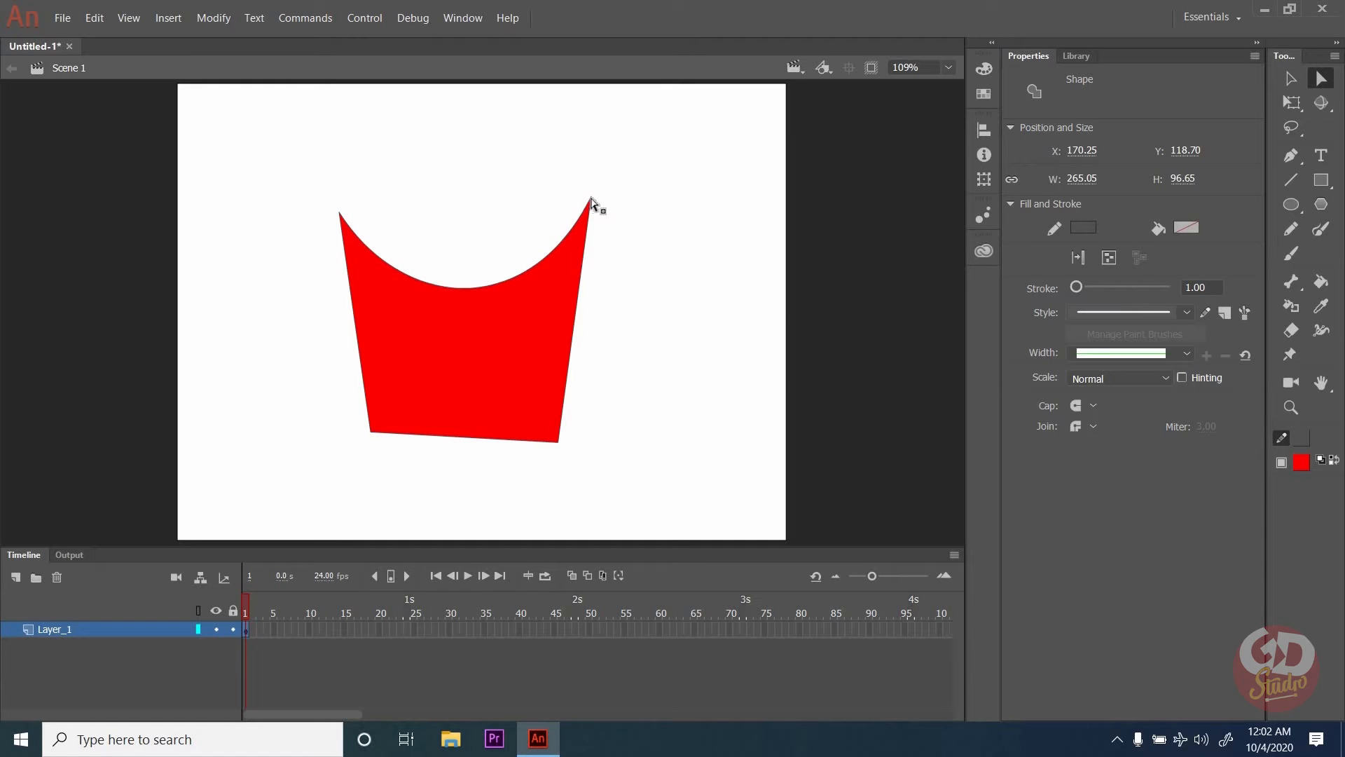
{"action": "left_click", "coordinate": [589, 214]}
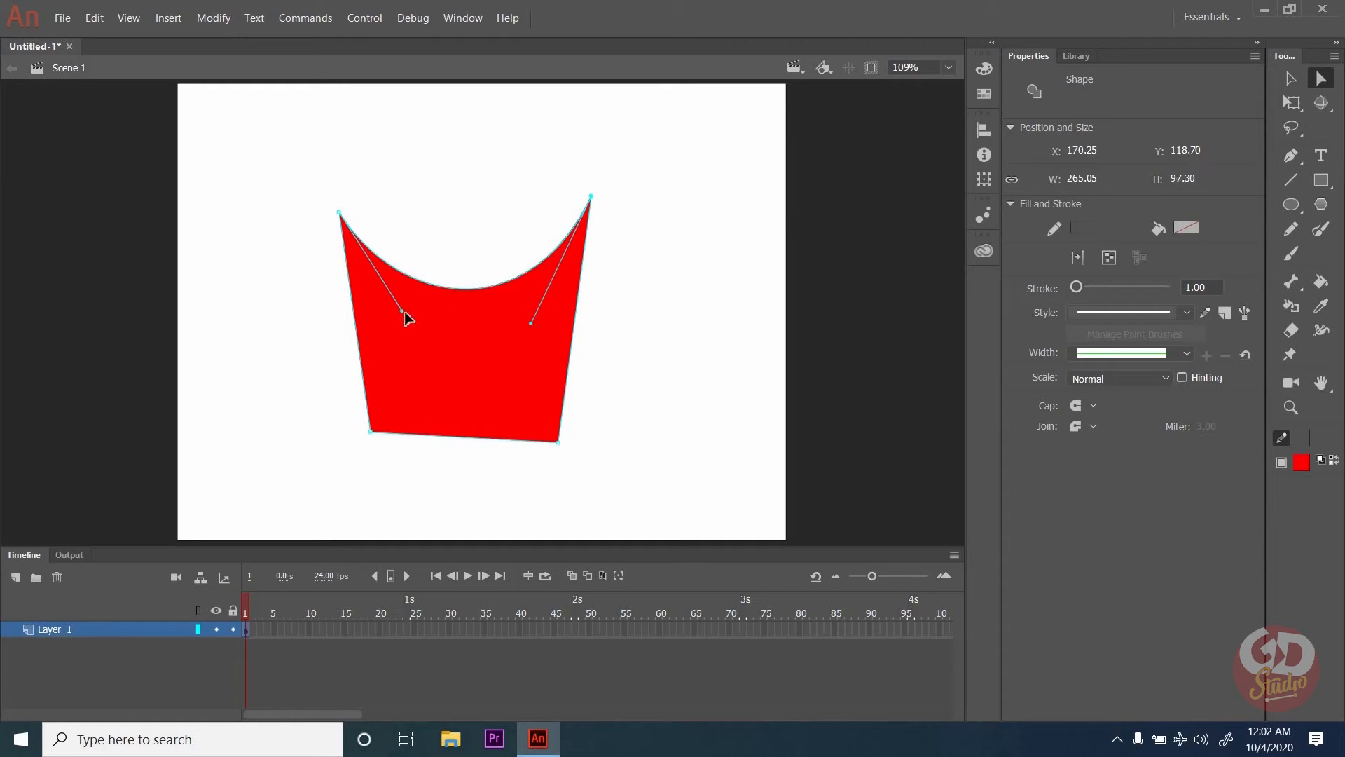
{"action": "left_click_drag", "start_coordinate": [402, 317], "coordinate": [384, 309]}
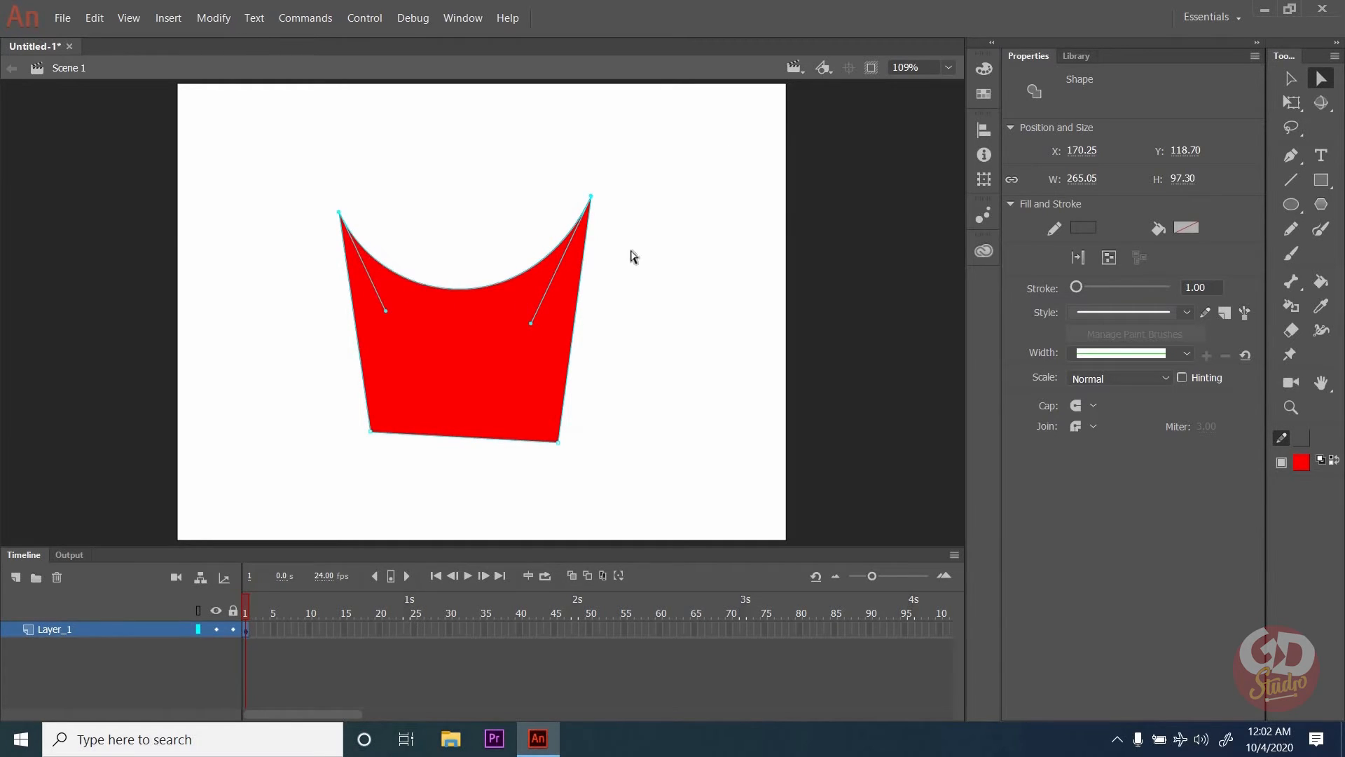
{"action": "left_click", "coordinate": [672, 194]}
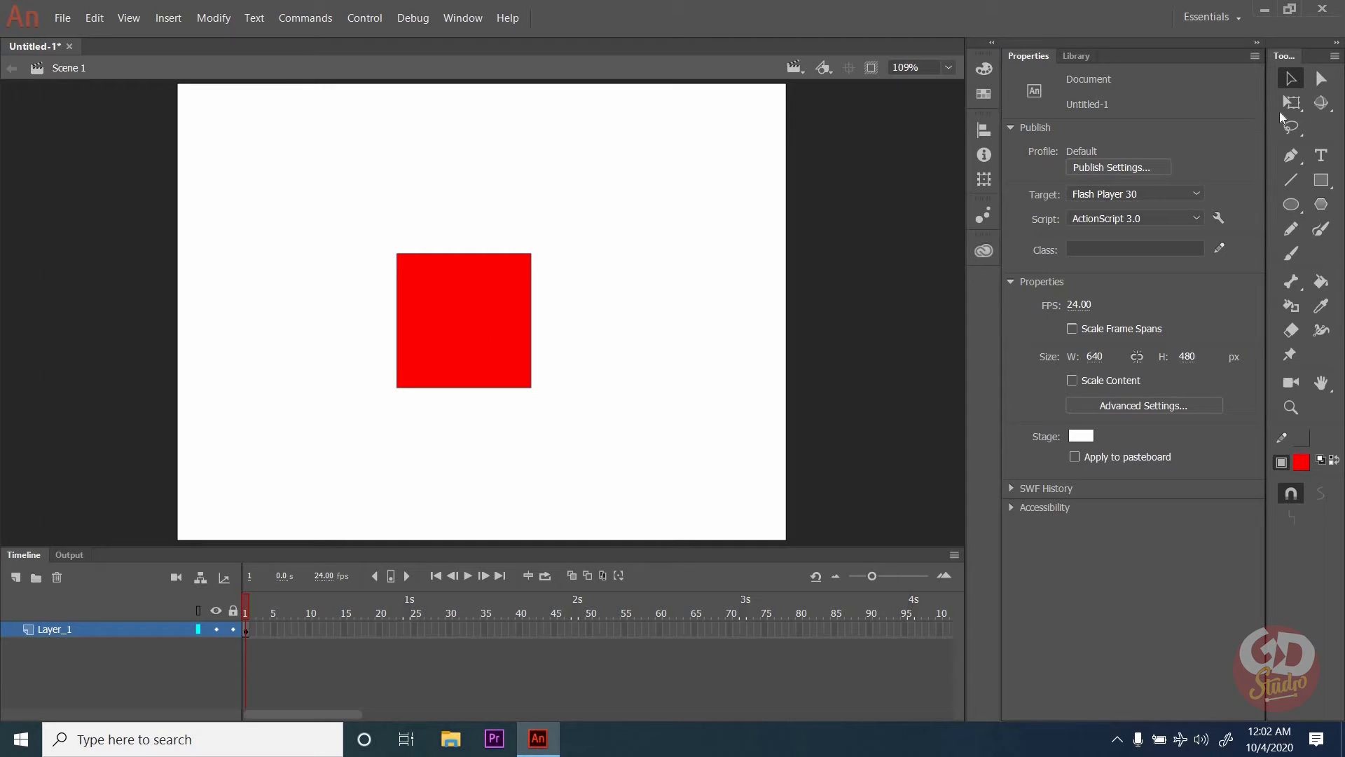
Move the red square with the Free Transform tool to the upper-left area of the stage, at about X 63, Y 65.
{"action": "left_click", "coordinate": [1291, 102]}
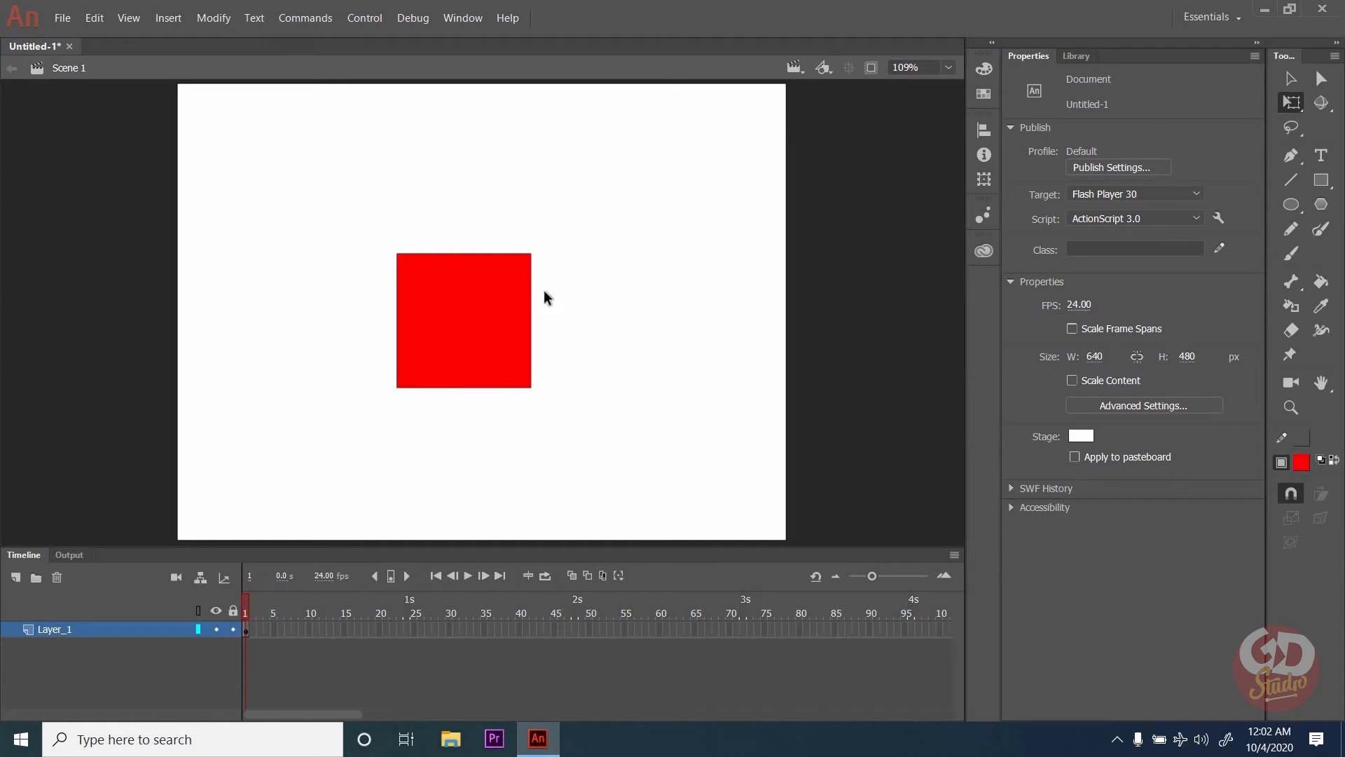
{"action": "left_click", "coordinate": [468, 324]}
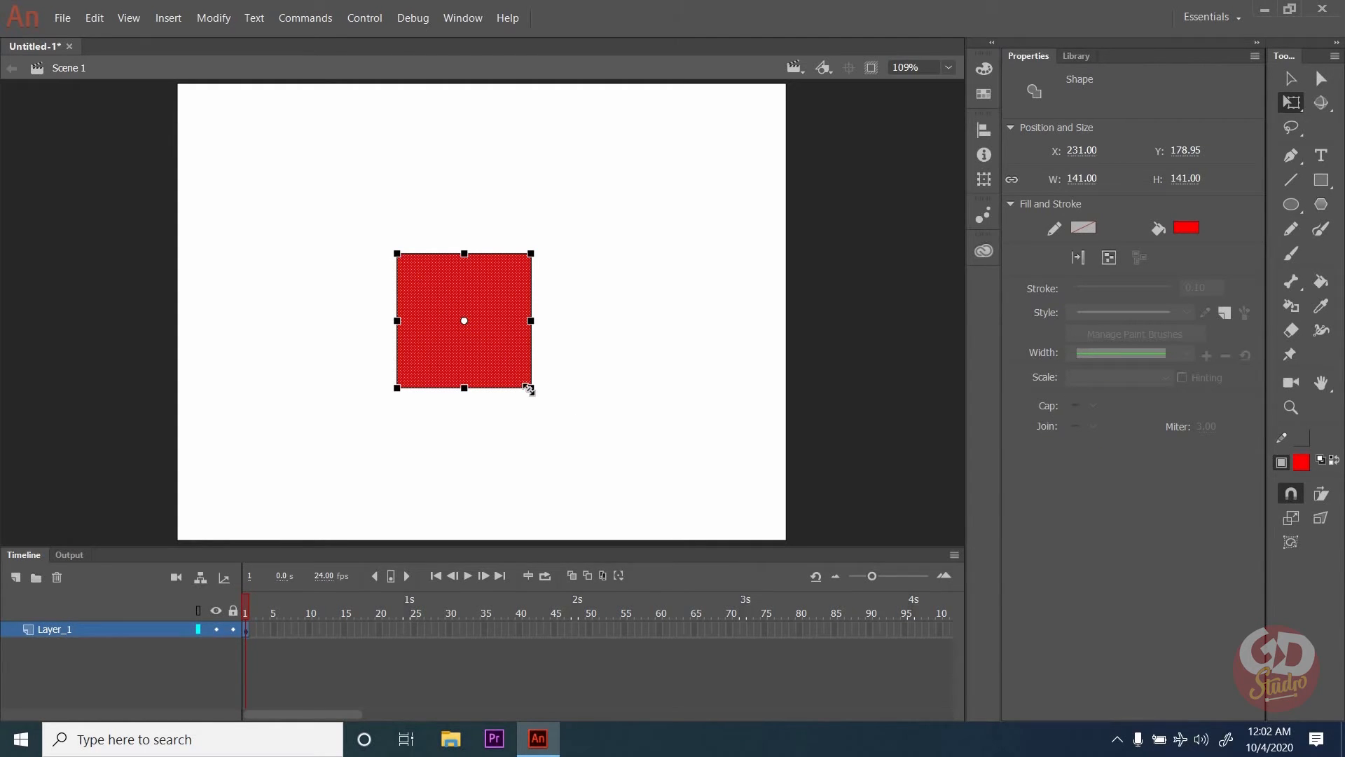
{"action": "left_click_drag", "start_coordinate": [495, 312], "coordinate": [363, 200]}
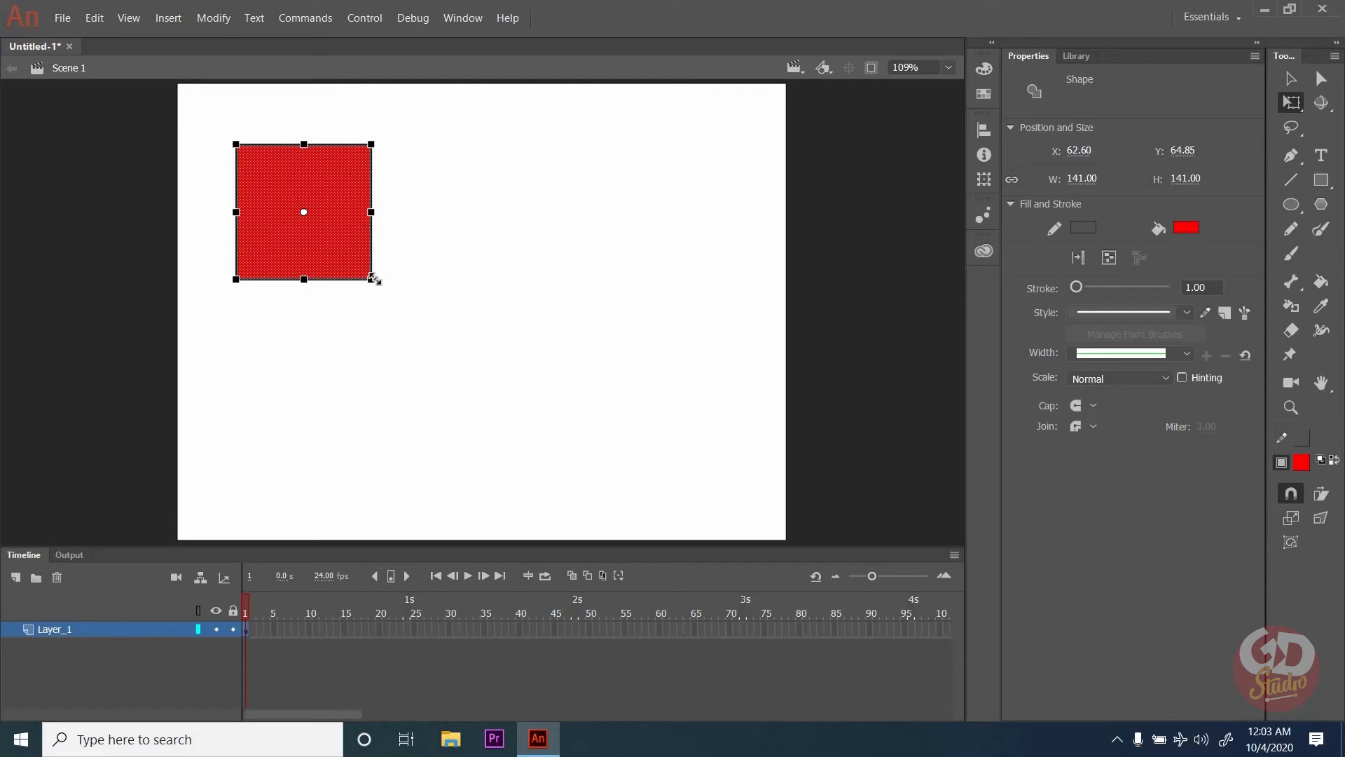
Scale the square proportionally from its corners, up to about 221 px wide and down to about 108 px, and deselect it.
{"action": "left_click_drag", "start_coordinate": [372, 279], "coordinate": [410, 319]}
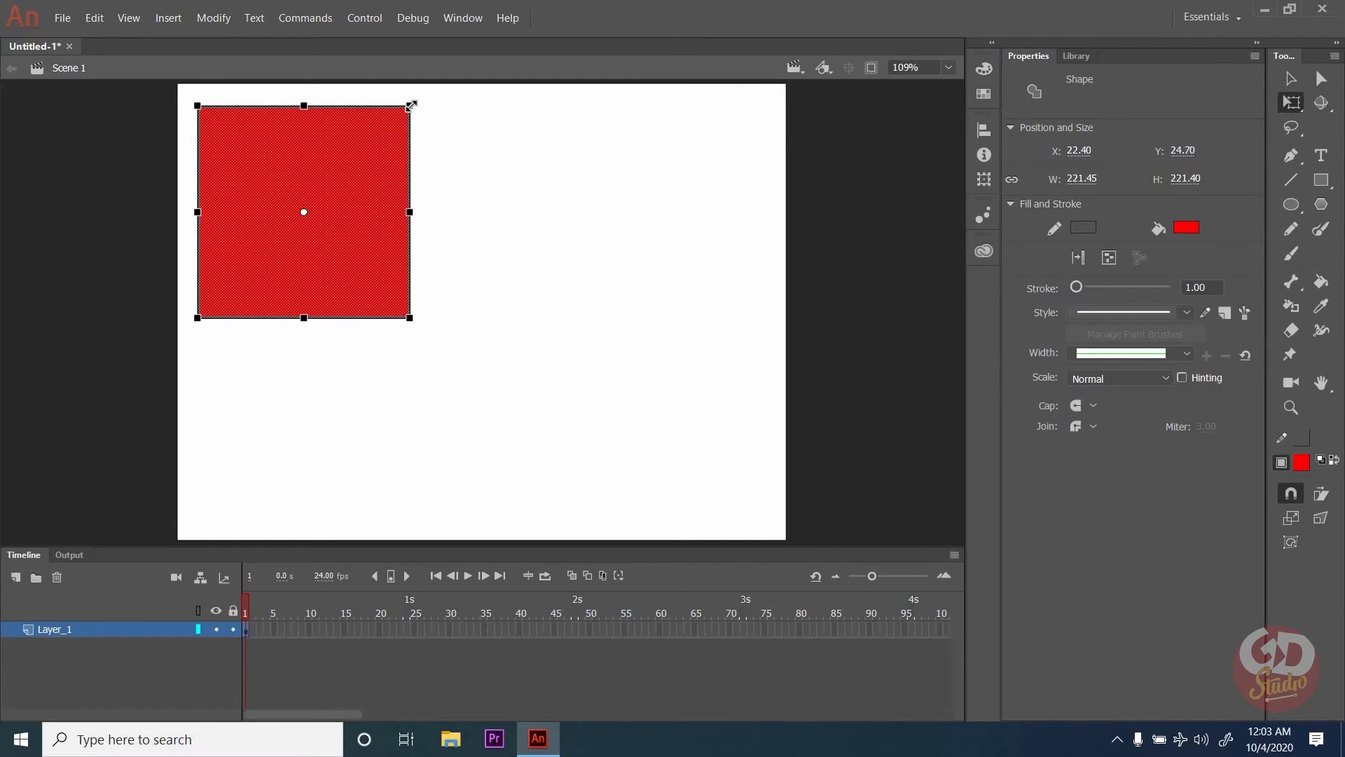
{"action": "left_click_drag", "start_coordinate": [411, 105], "coordinate": [413, 233]}
{"action": "key", "text": "ctrl+z"}
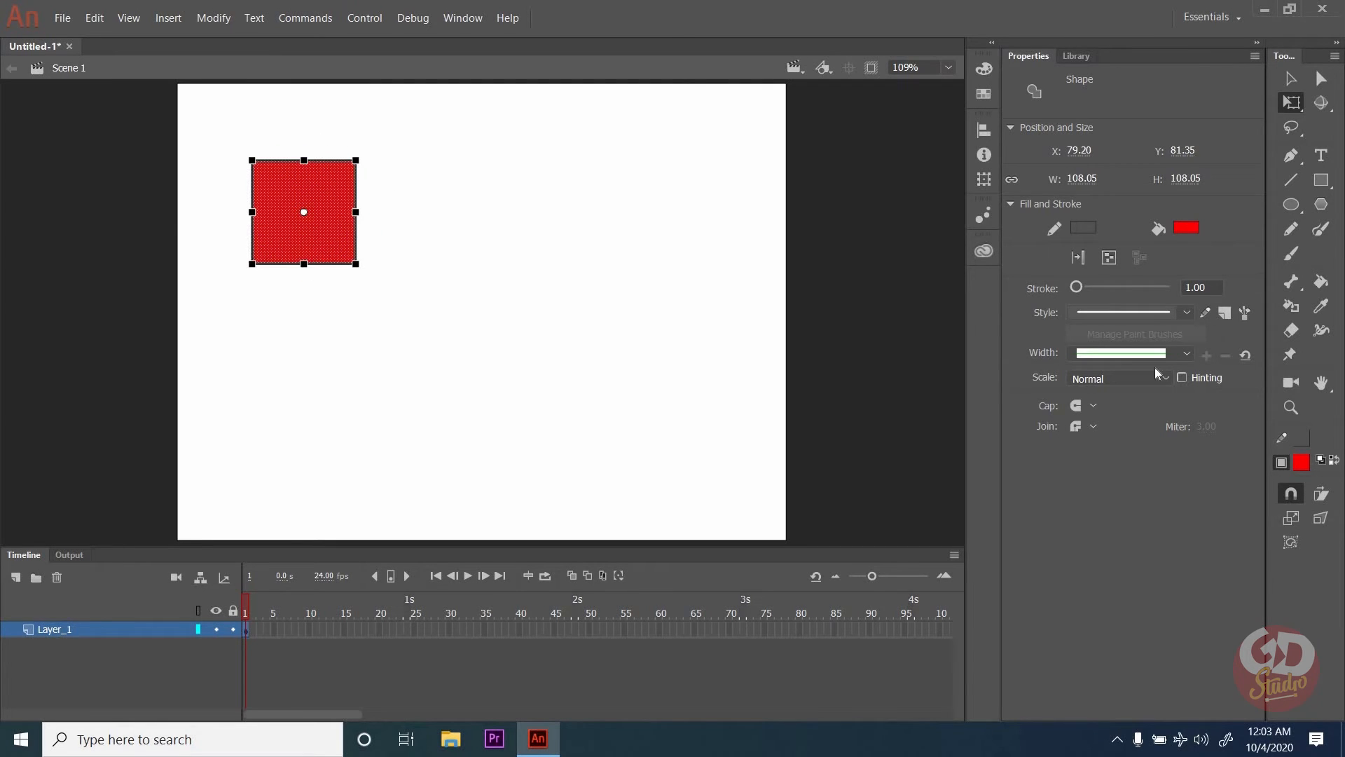
{"action": "left_click", "coordinate": [358, 216]}
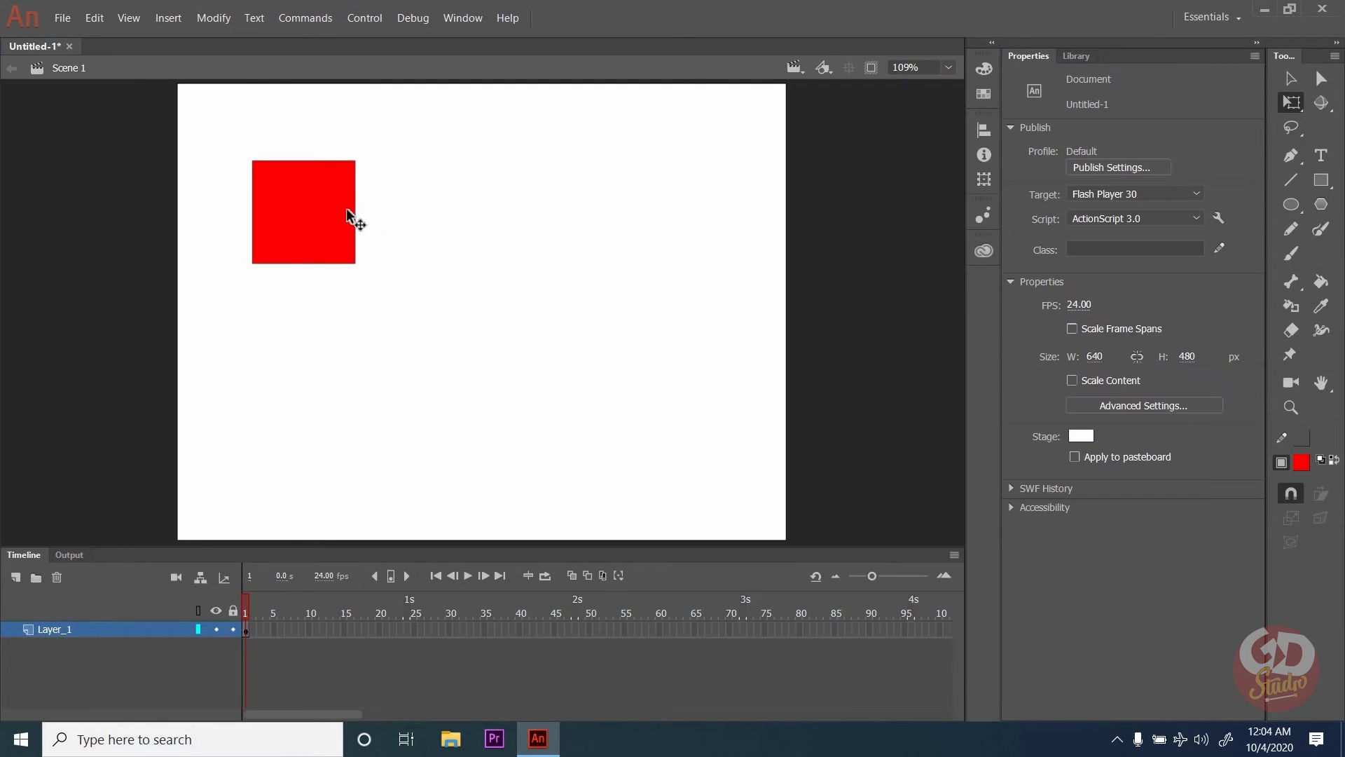
Switch to the Gradient Transform tool and return to the Free Transform tool.
{"action": "left_click", "coordinate": [1293, 105]}
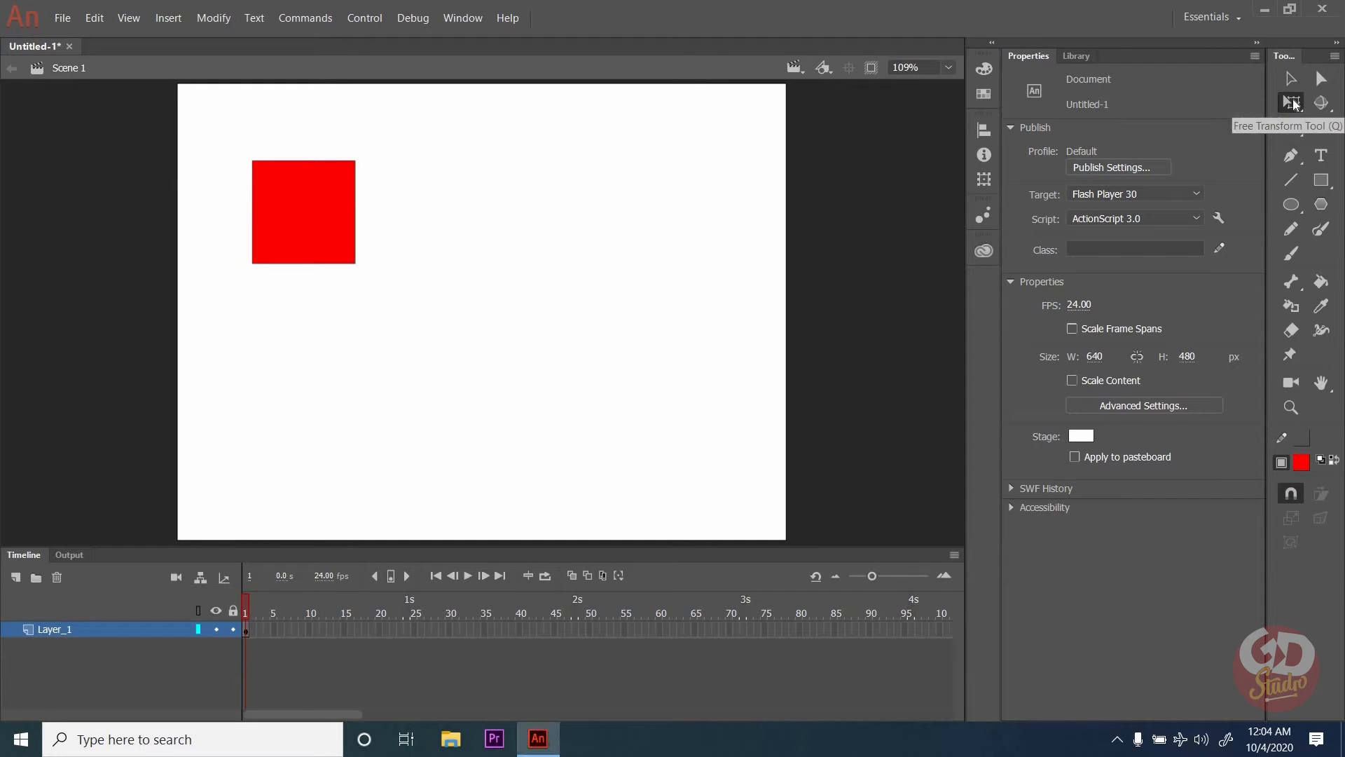
{"action": "left_click", "coordinate": [1300, 110]}
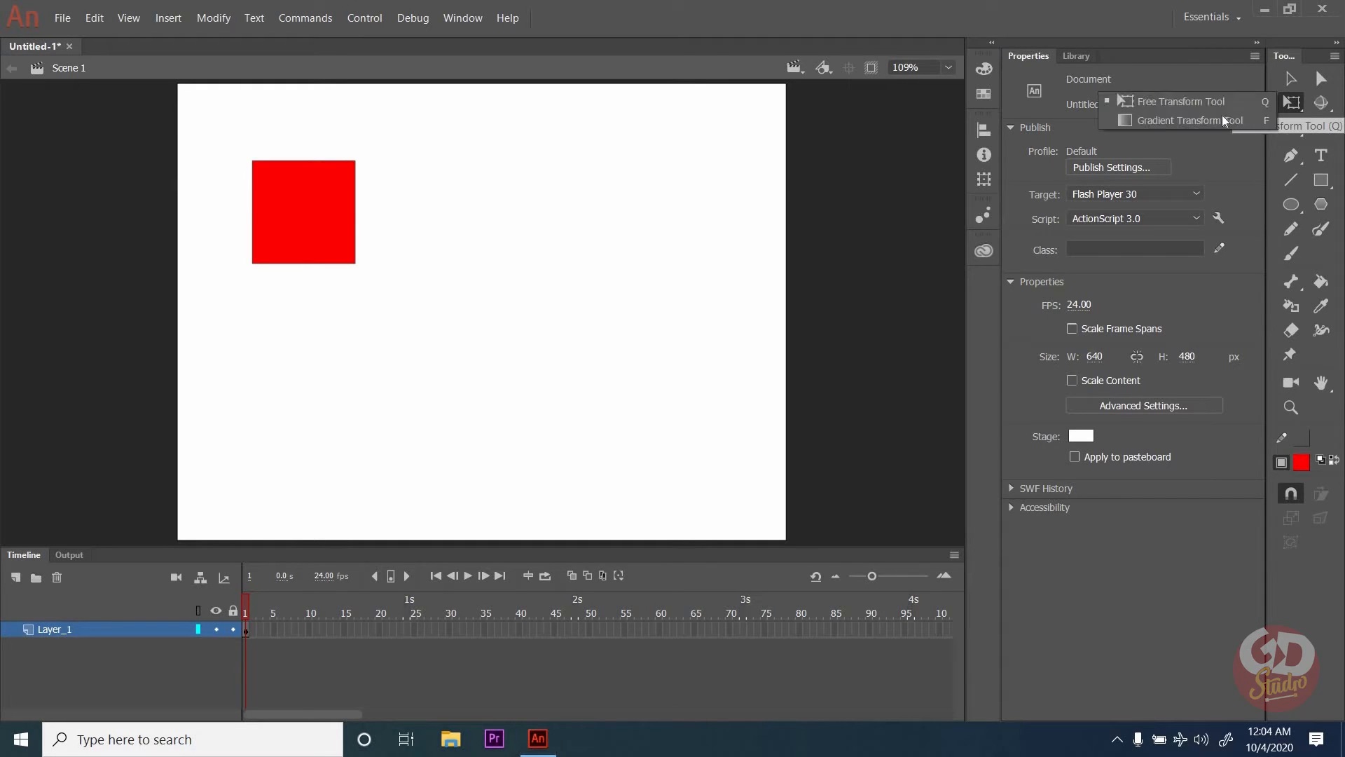
{"action": "left_click", "coordinate": [1192, 121]}
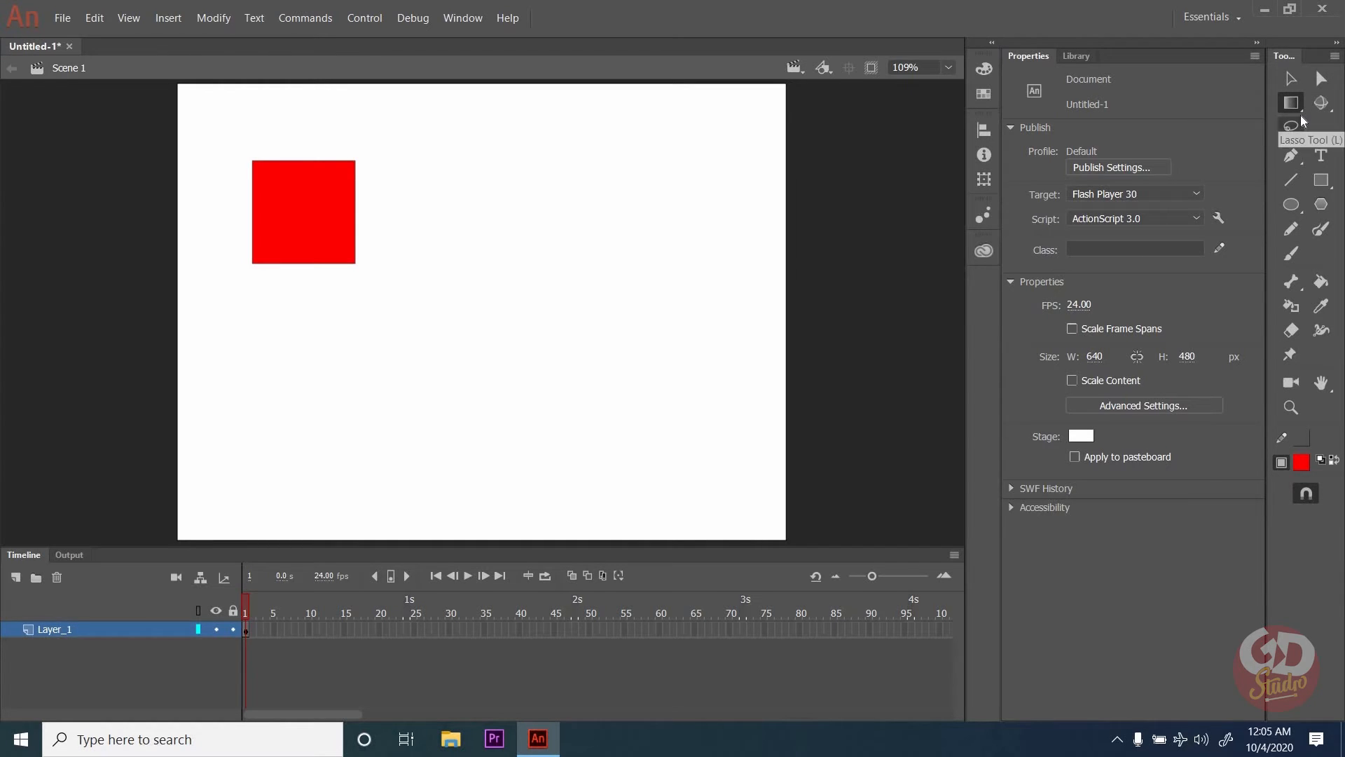
{"action": "left_click", "coordinate": [1300, 111]}
{"action": "left_click", "coordinate": [1167, 102]}
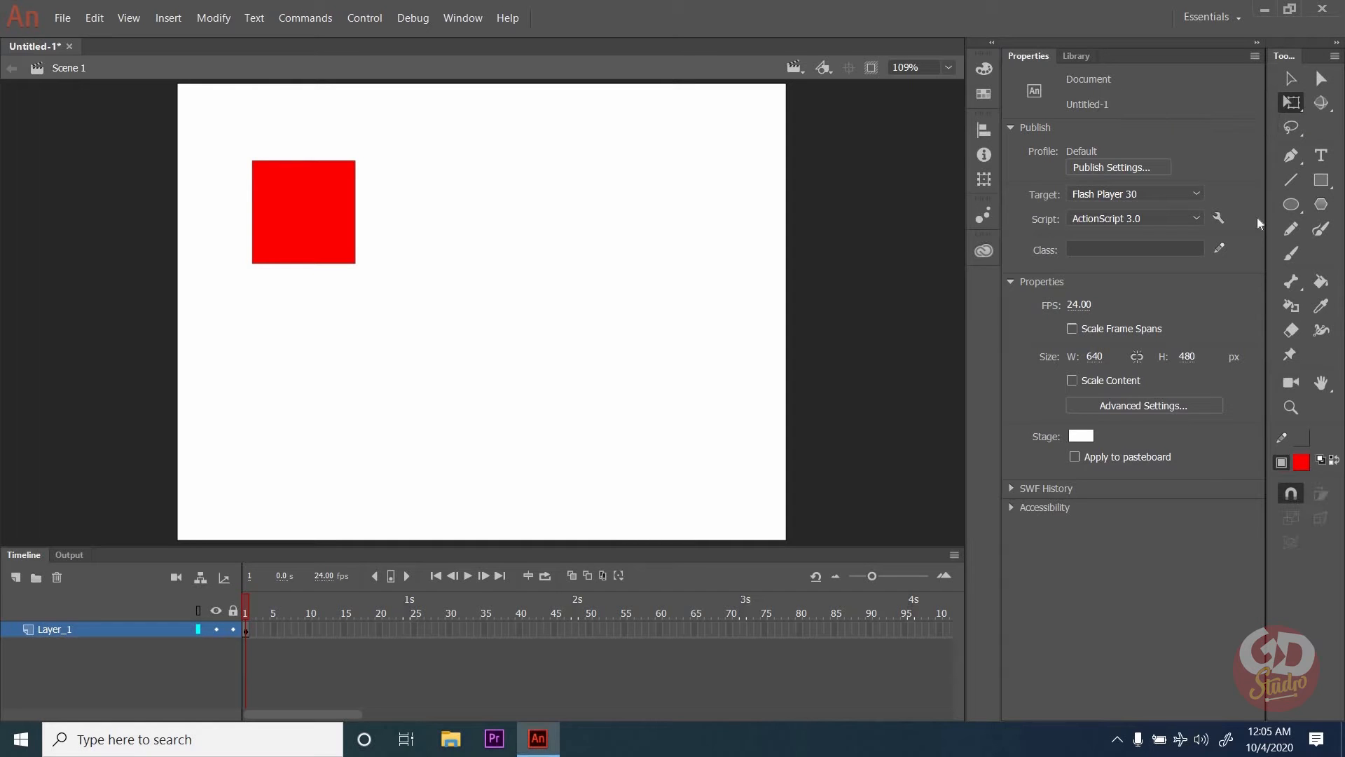
Enlarge the square to about 274 px with the Free Transform tool and center it on the stage horizontally and vertically.
{"action": "left_click", "coordinate": [327, 230]}
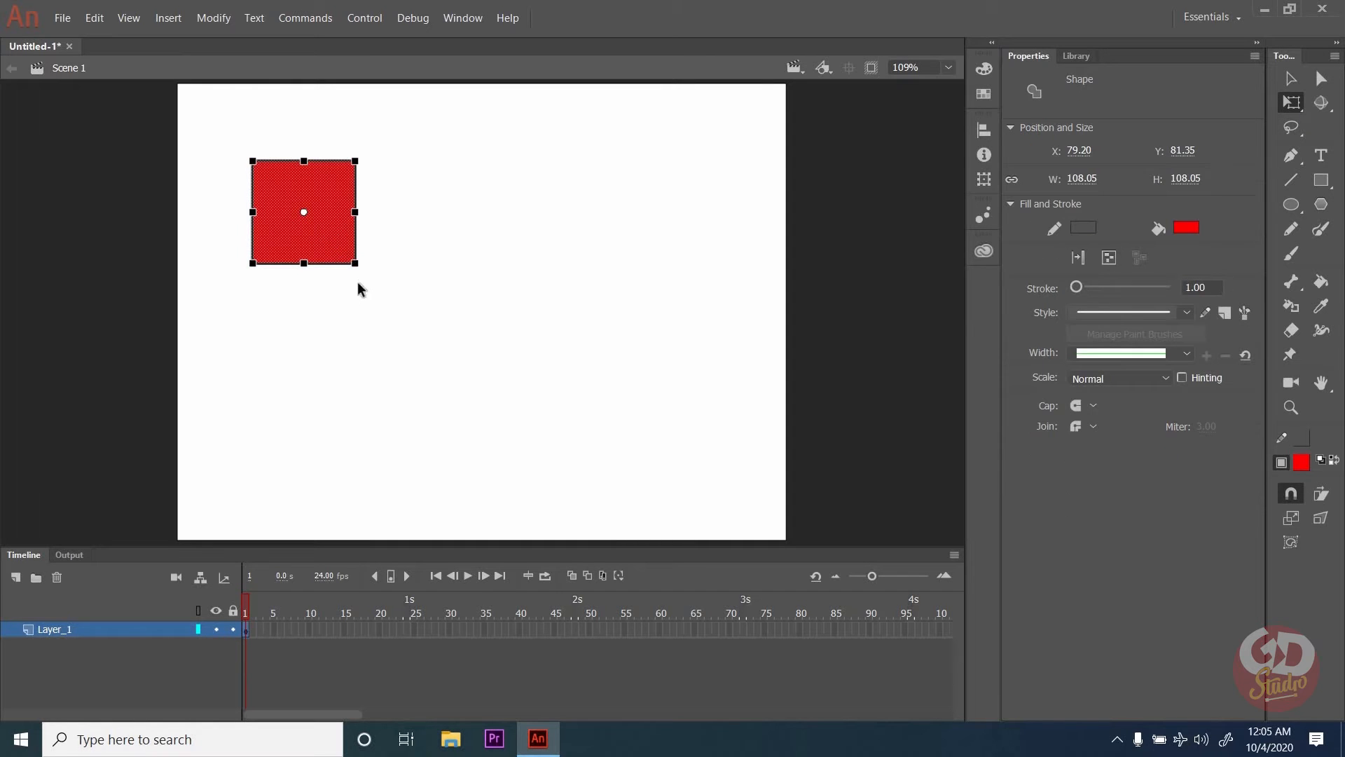
{"action": "left_click_drag", "start_coordinate": [368, 273], "coordinate": [435, 357]}
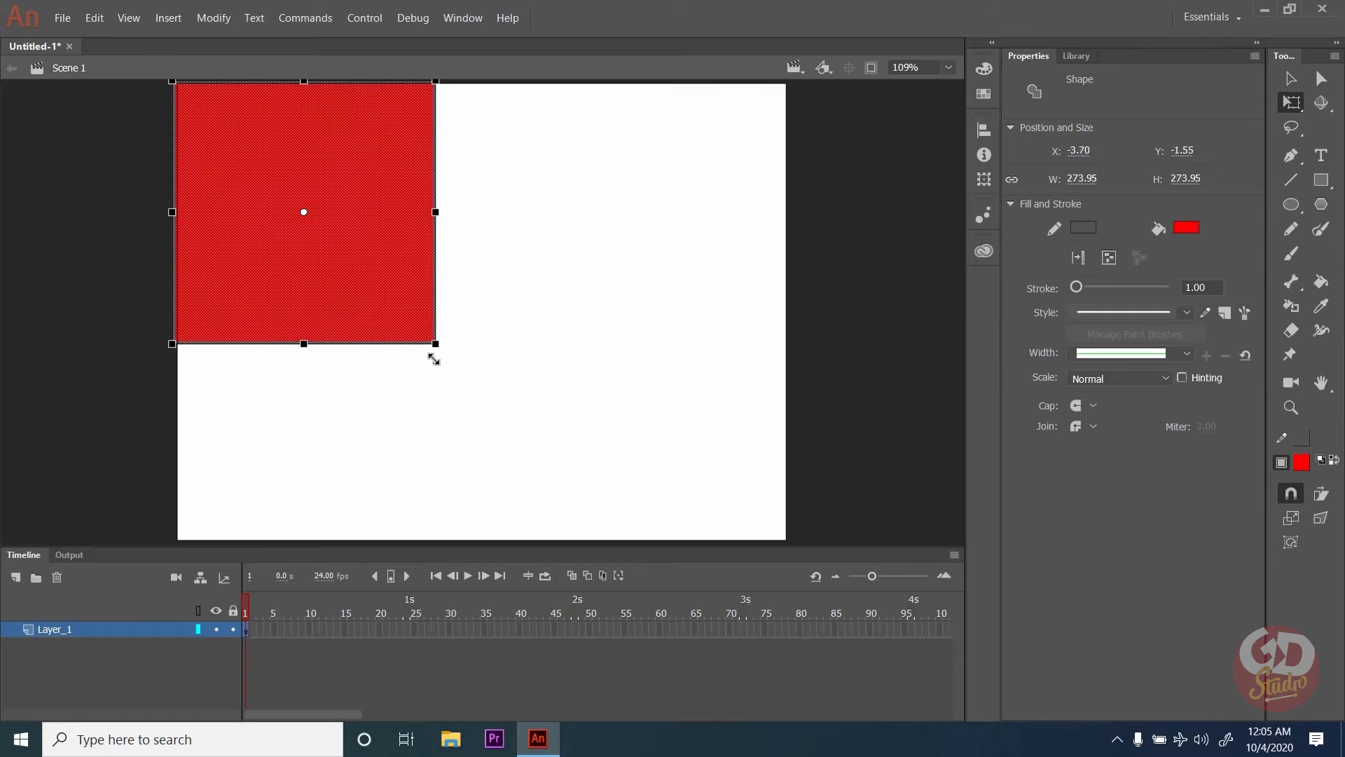
{"action": "left_click", "coordinate": [981, 133]}
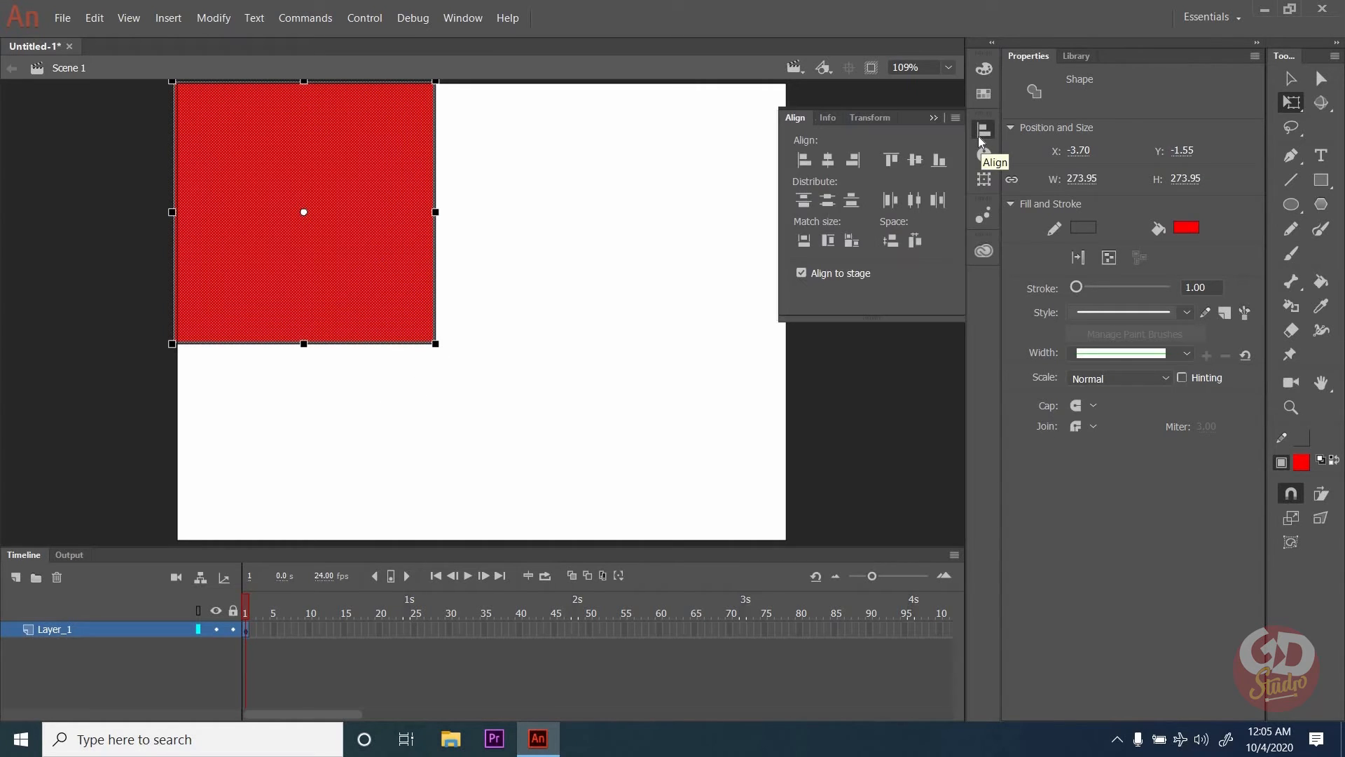
{"action": "left_click", "coordinate": [830, 158]}
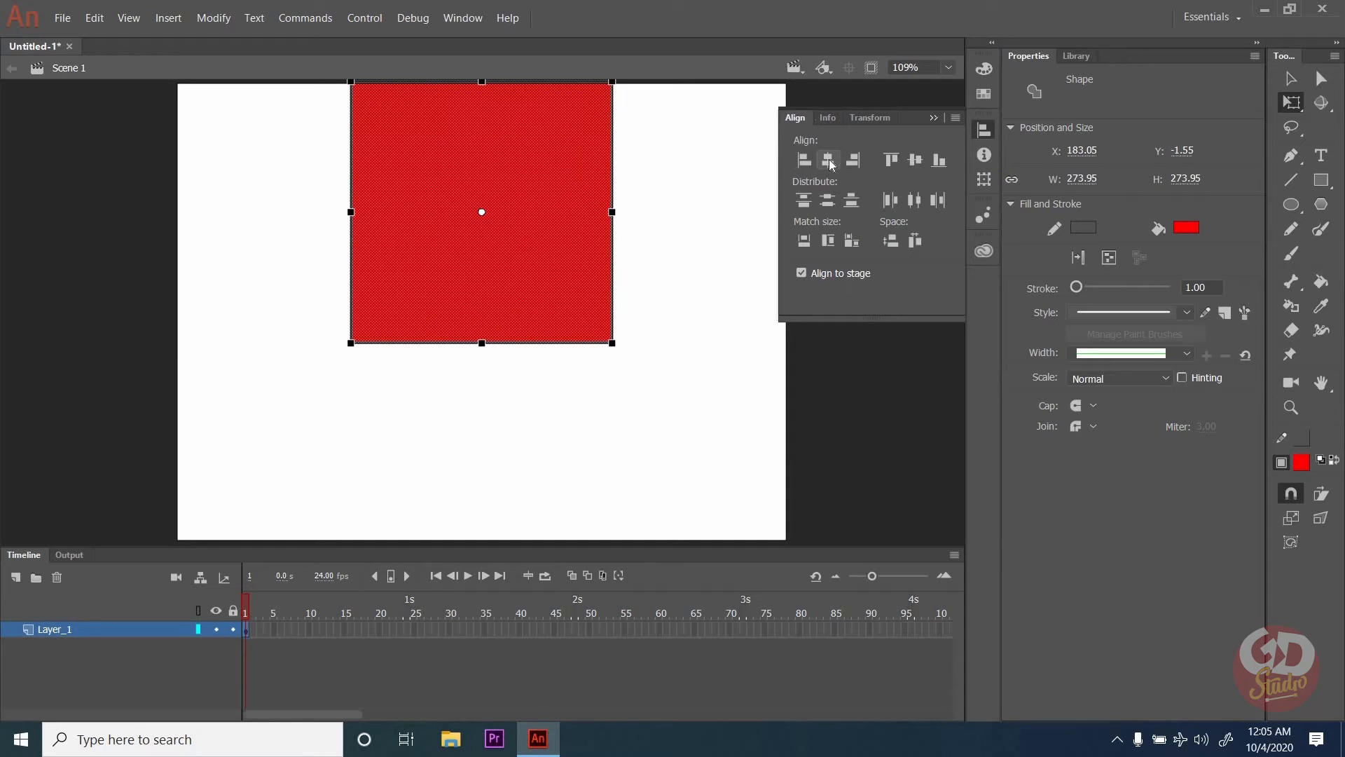
{"action": "left_click", "coordinate": [912, 161]}
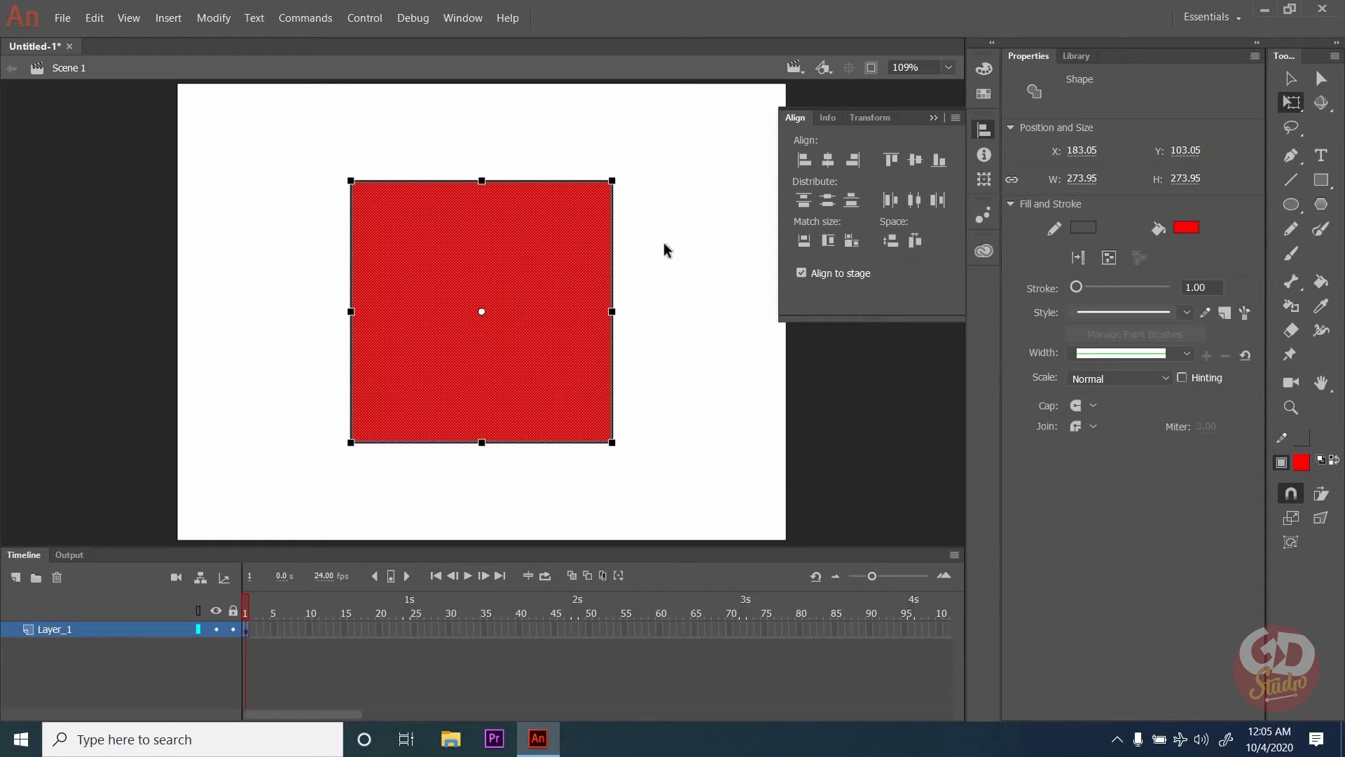
Recolor only the square's fill to purple 4C00C2 and replace it with a black-to-white linear gradient.
{"action": "left_click", "coordinate": [587, 260]}
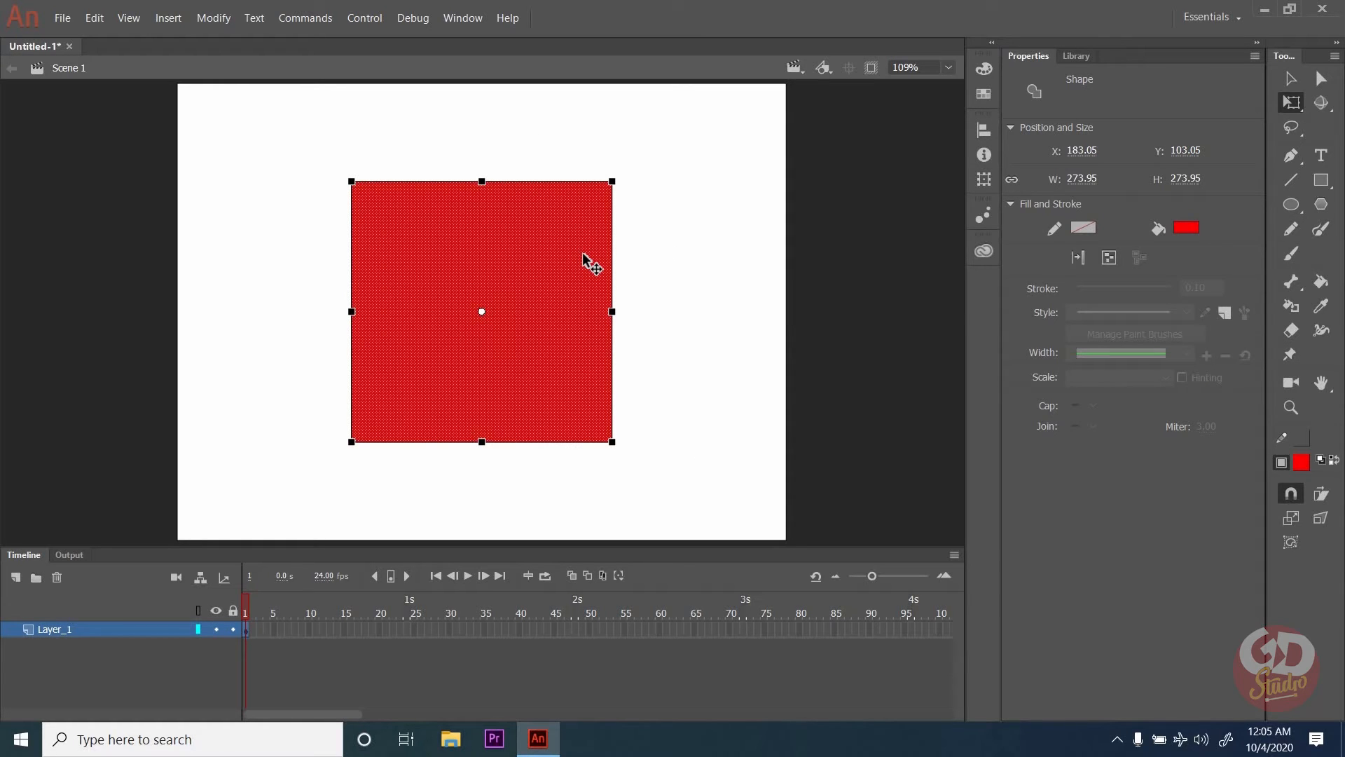
{"action": "left_click", "coordinate": [983, 70]}
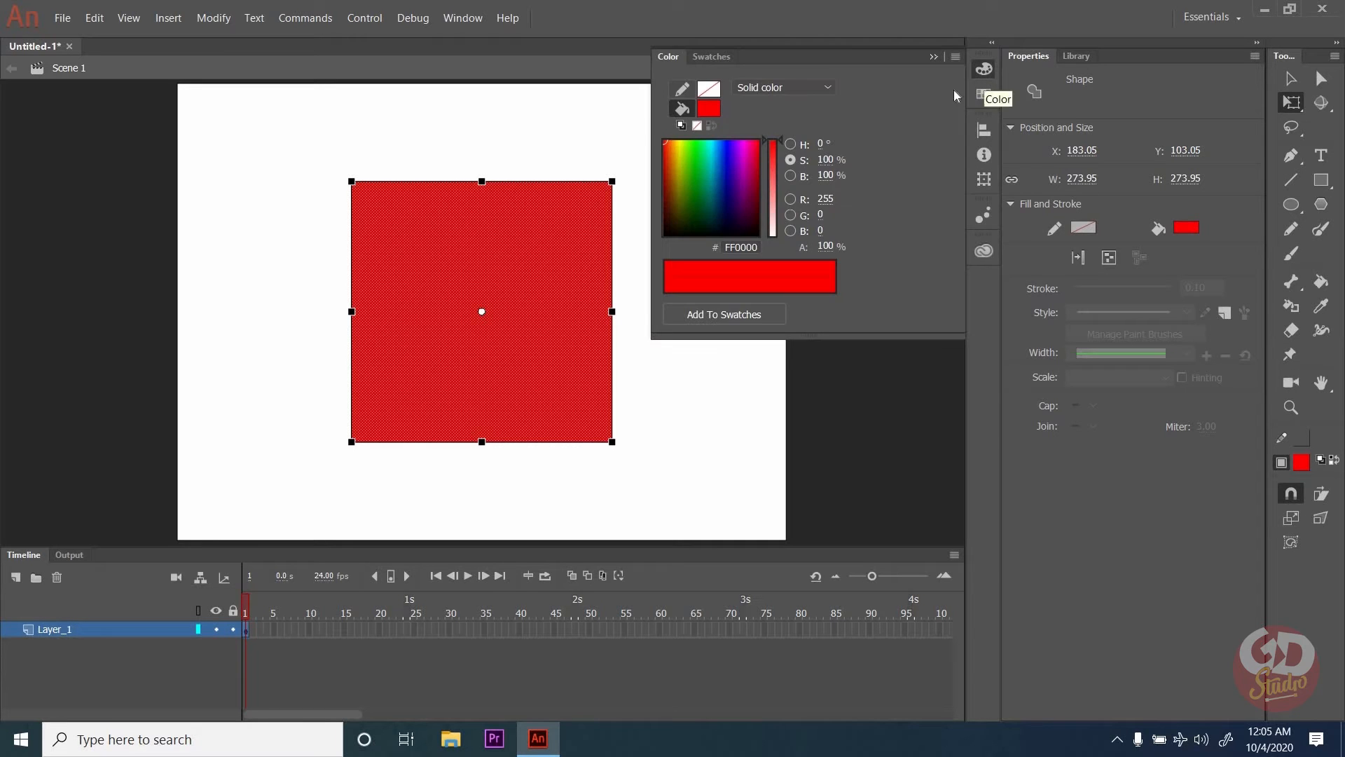
{"action": "left_click_drag", "start_coordinate": [742, 168], "coordinate": [732, 162]}
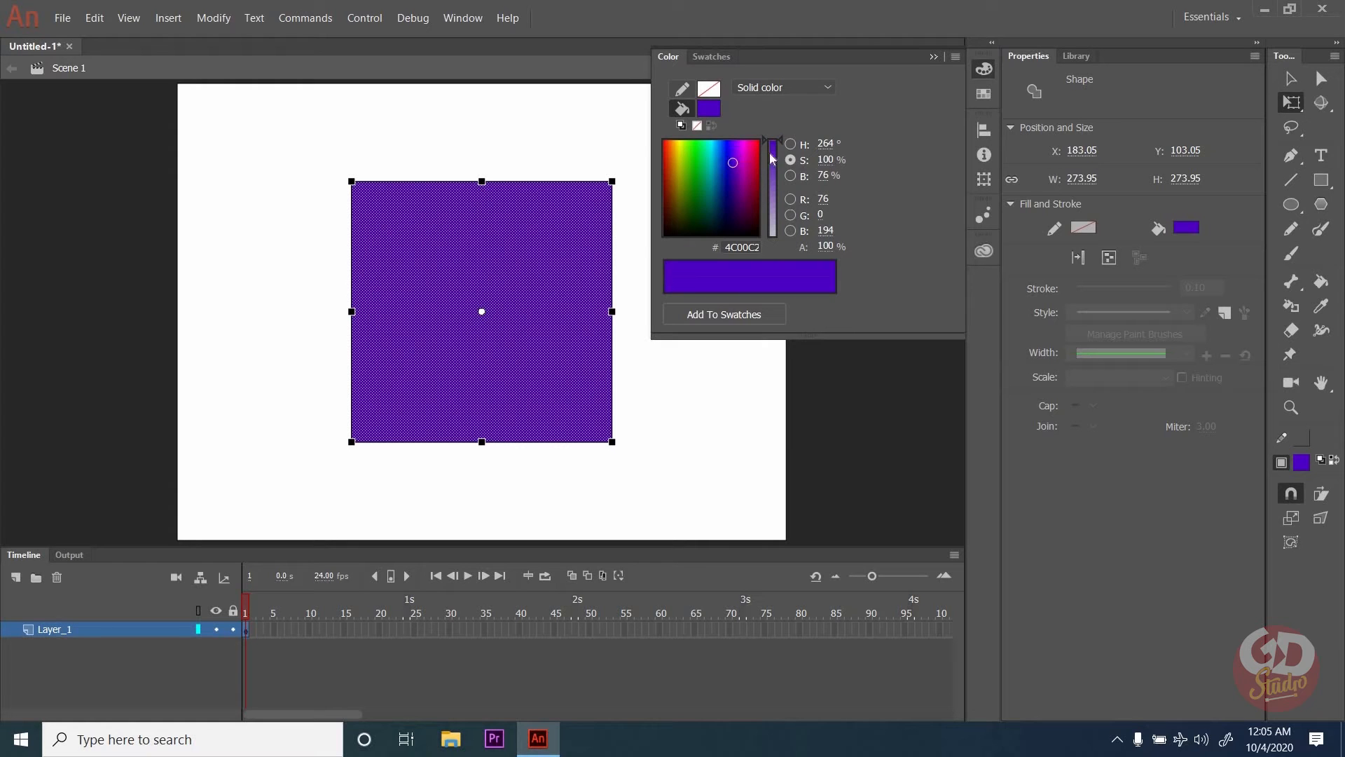
{"action": "left_click", "coordinate": [821, 89]}
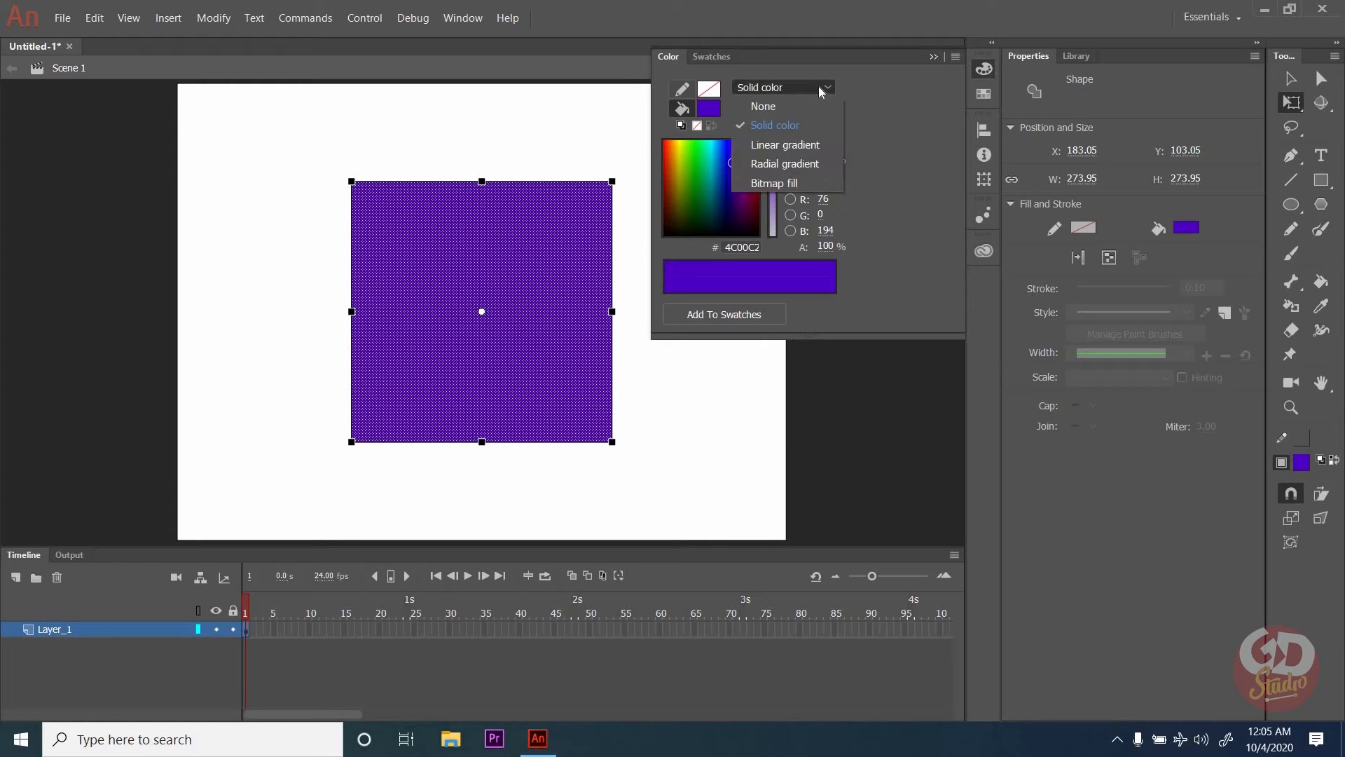
{"action": "left_click", "coordinate": [814, 145]}
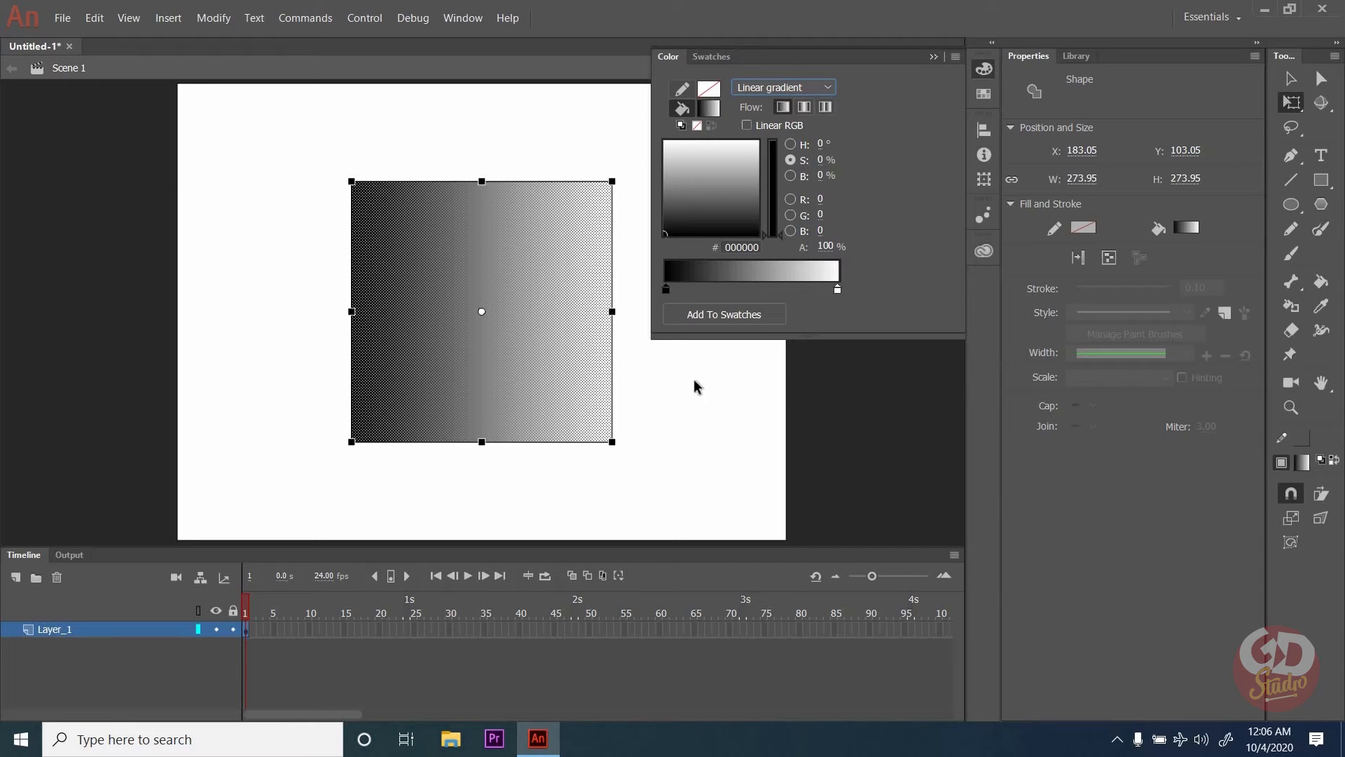
{"action": "left_click", "coordinate": [935, 57]}
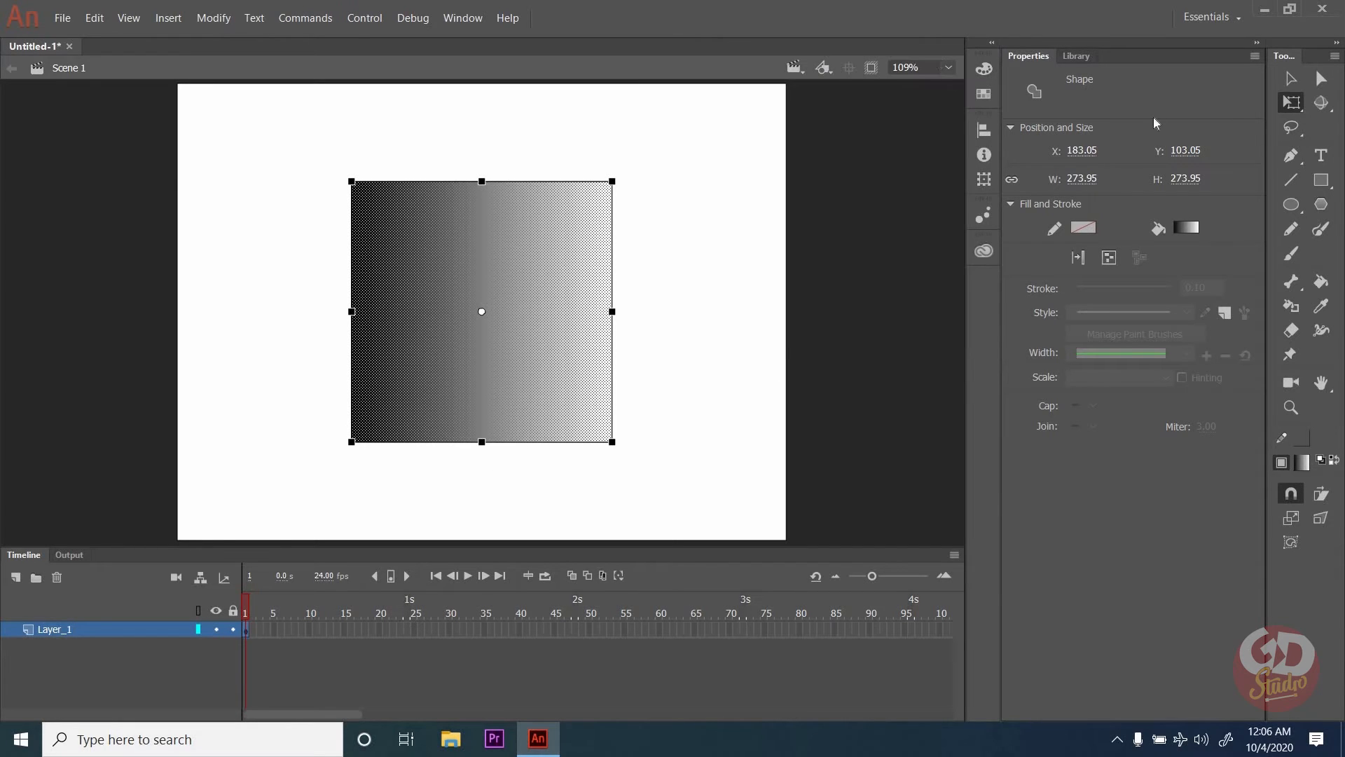
Rotate the square's linear gradient with the Gradient Transform tool so it runs from white at the top to black at the bottom.
{"action": "left_click", "coordinate": [1291, 105]}
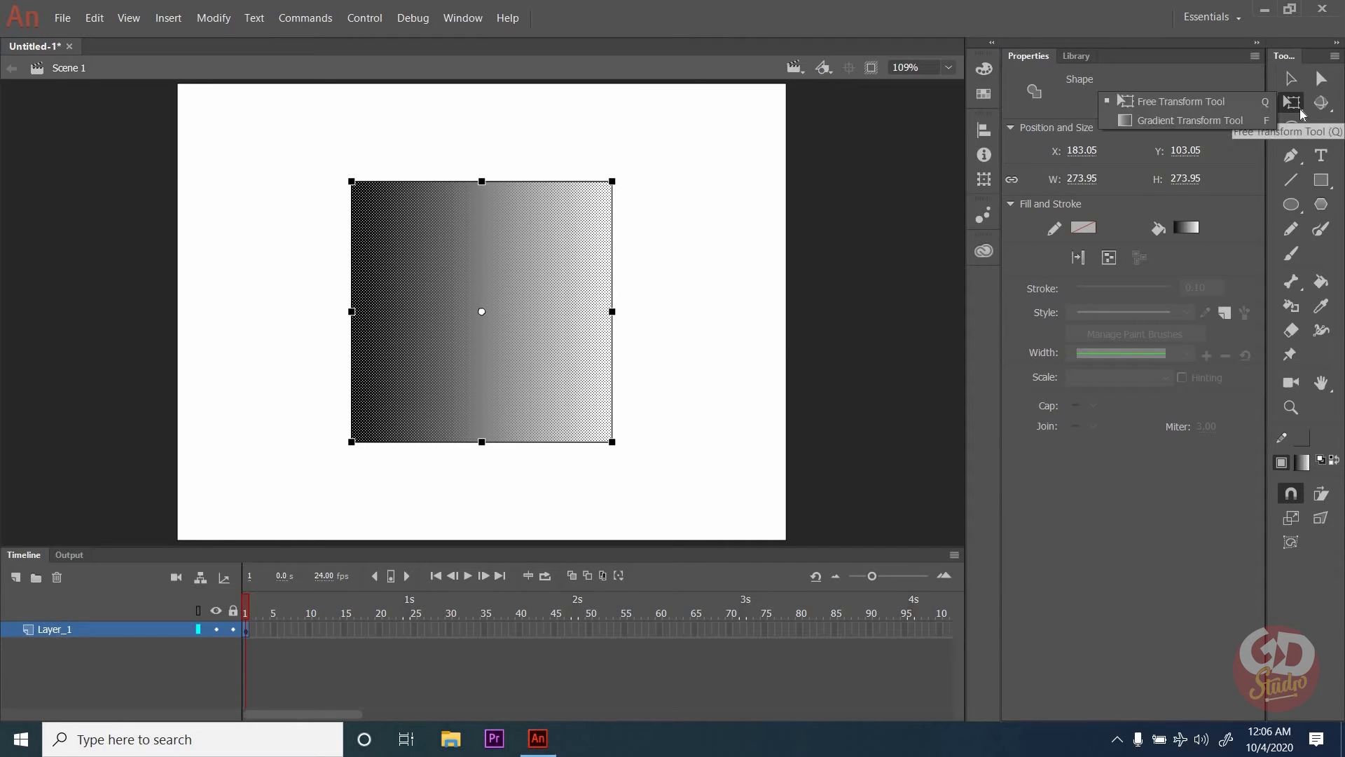
{"action": "left_click", "coordinate": [1184, 121]}
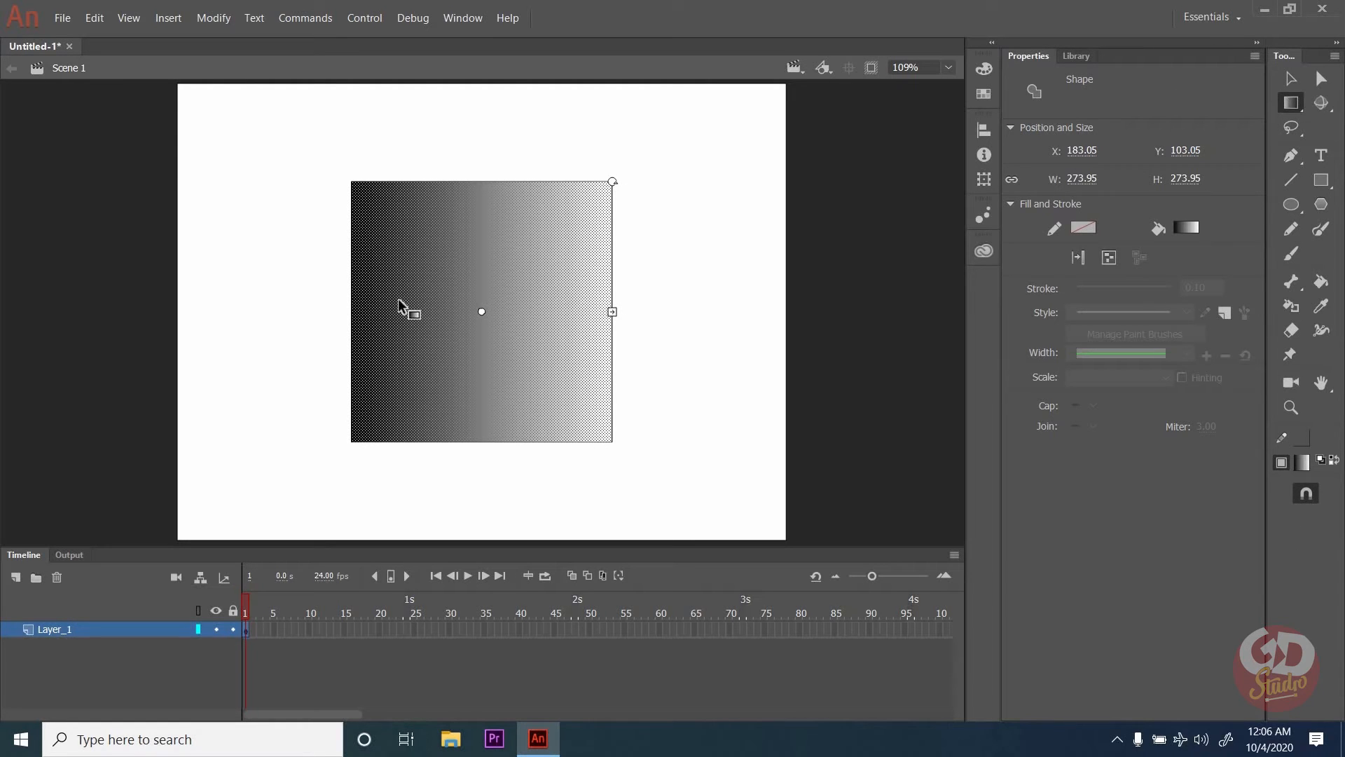
{"action": "left_click_drag", "start_coordinate": [613, 182], "coordinate": [469, 299]}
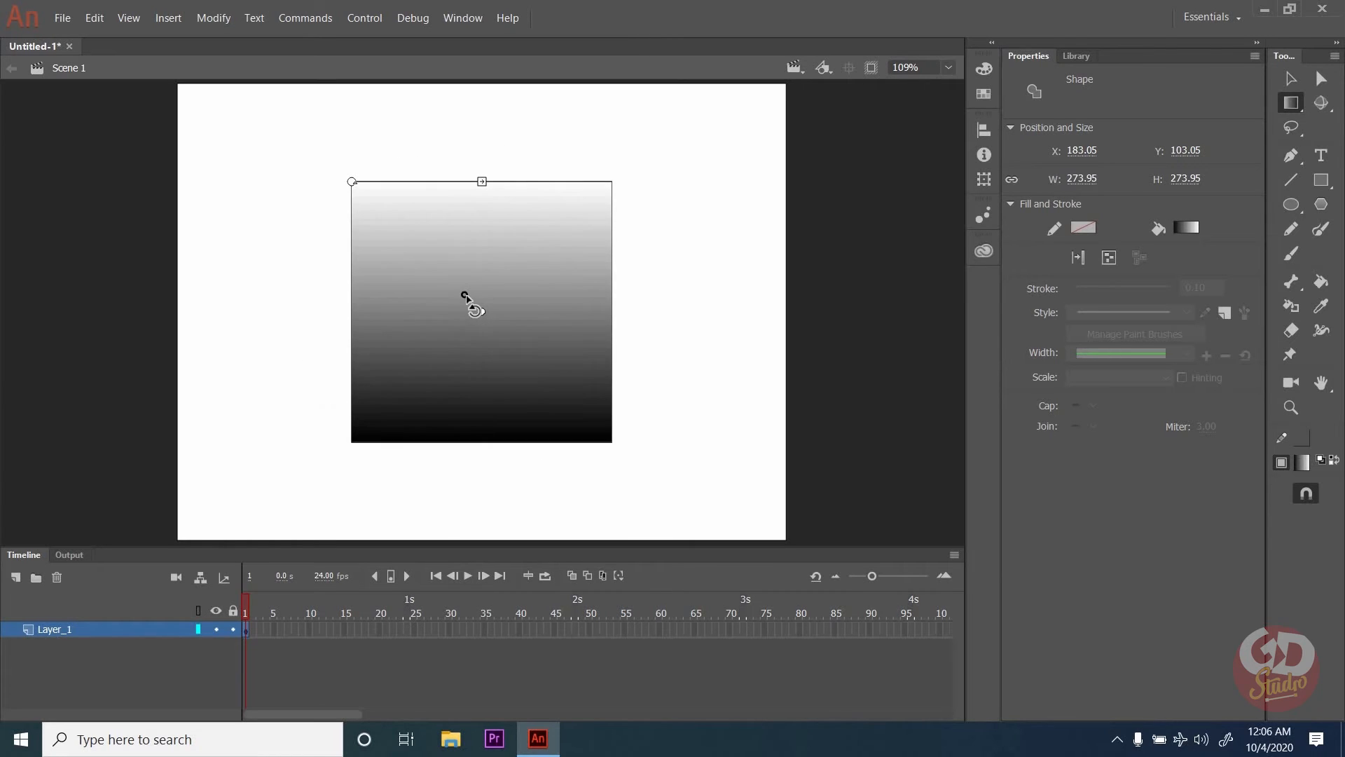
Narrow the vertical gradient's span and shift its center down into the lower part of the square.
{"action": "left_click_drag", "start_coordinate": [481, 182], "coordinate": [493, 215]}
{"action": "mouse_move", "coordinate": [351, 217]}
{"action": "left_mouse_down"}
{"action": "mouse_move", "coordinate": [349, 240]}
{"action": "mouse_move", "coordinate": [371, 201]}
{"action": "left_mouse_up"}
{"action": "key", "text": "ctrl+z"}
{"action": "key", "text": "ctrl+z"}
{"action": "left_click", "coordinate": [372, 200]}
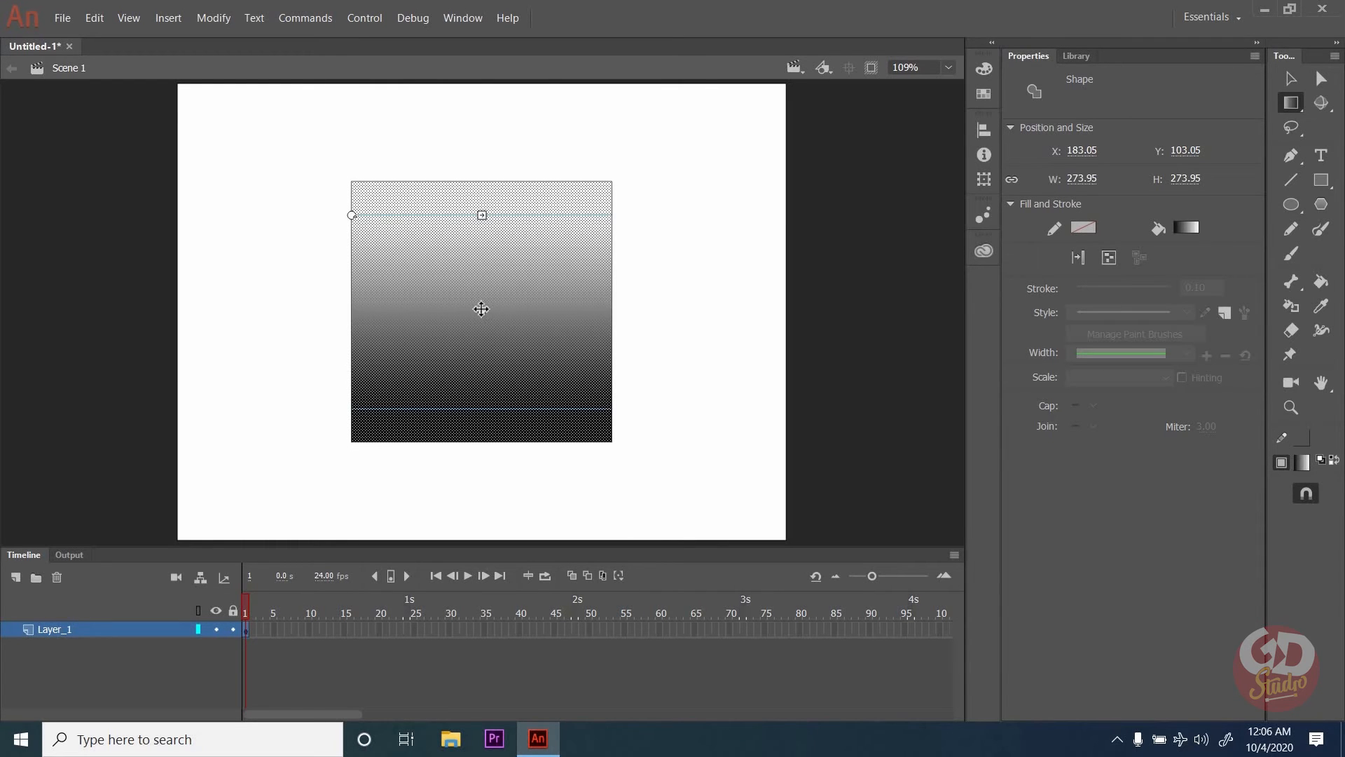
{"action": "left_click_drag", "start_coordinate": [482, 309], "coordinate": [482, 391]}
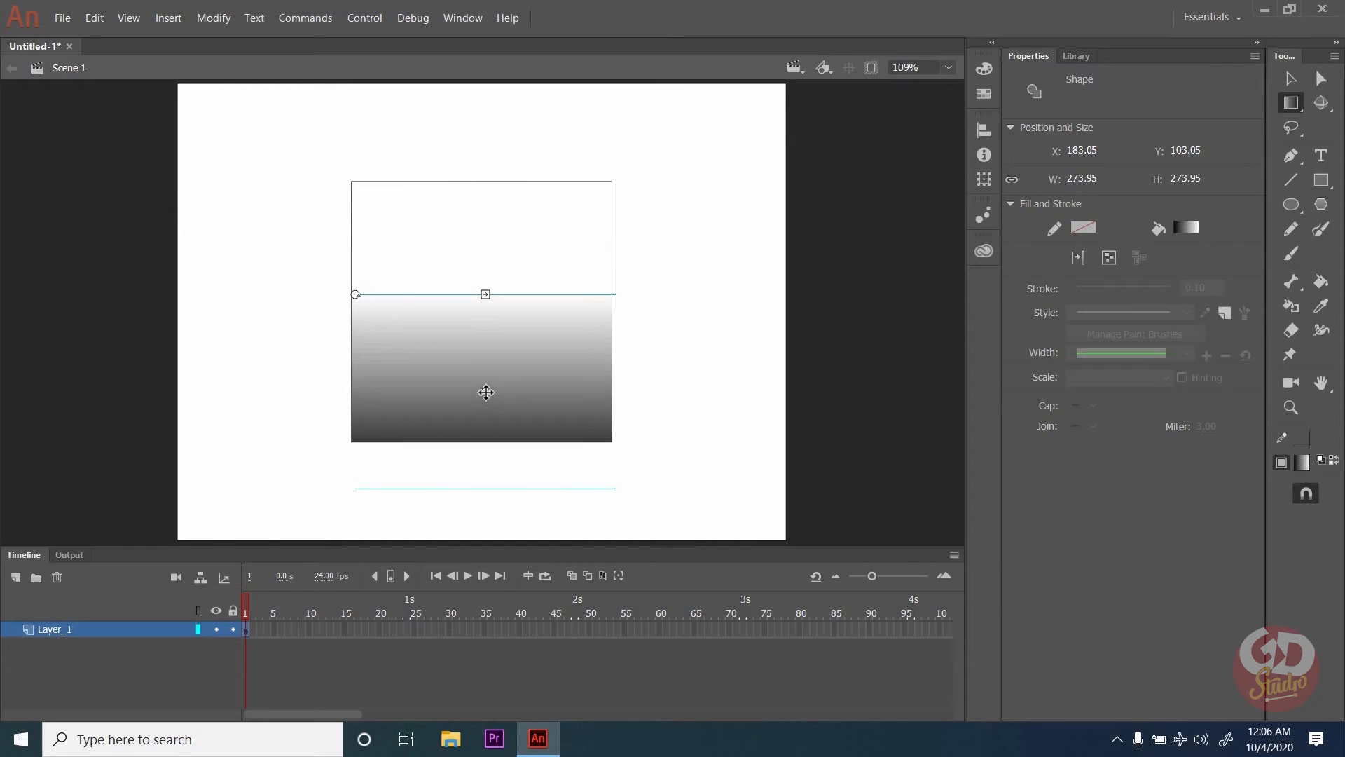
{"action": "key", "text": "v"}
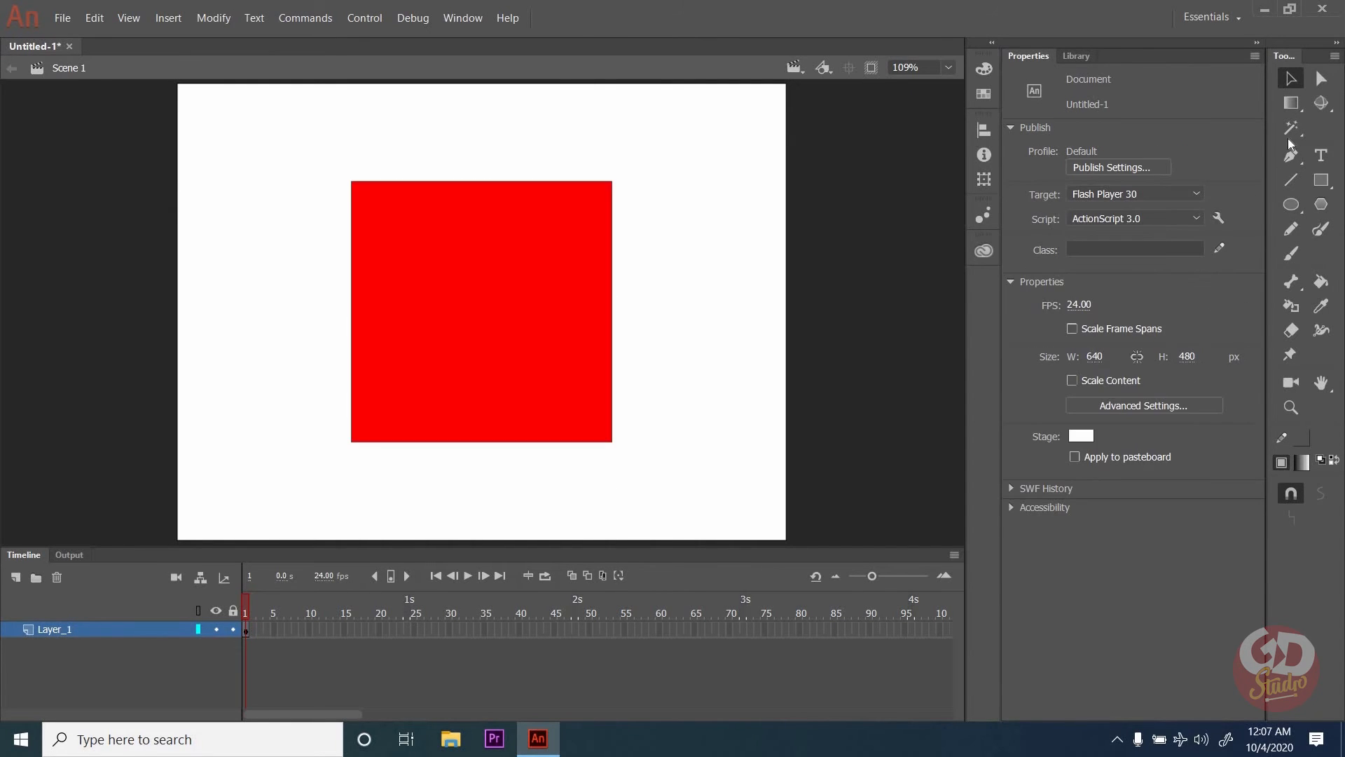
Change the active lasso variant from Magic Wand to the Lasso tool, and activate the Pen tool from its variants.
{"action": "left_click", "coordinate": [1297, 125]}
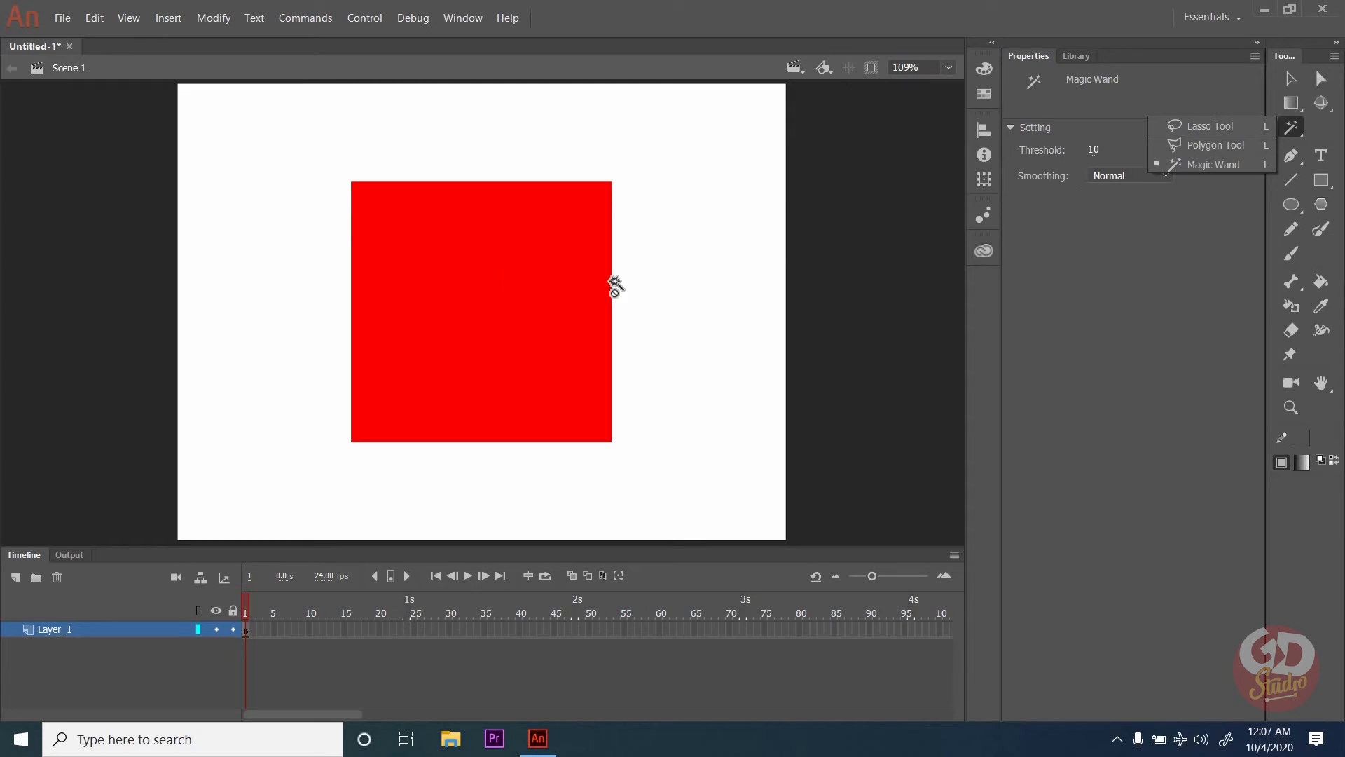
{"action": "left_click", "coordinate": [1204, 126]}
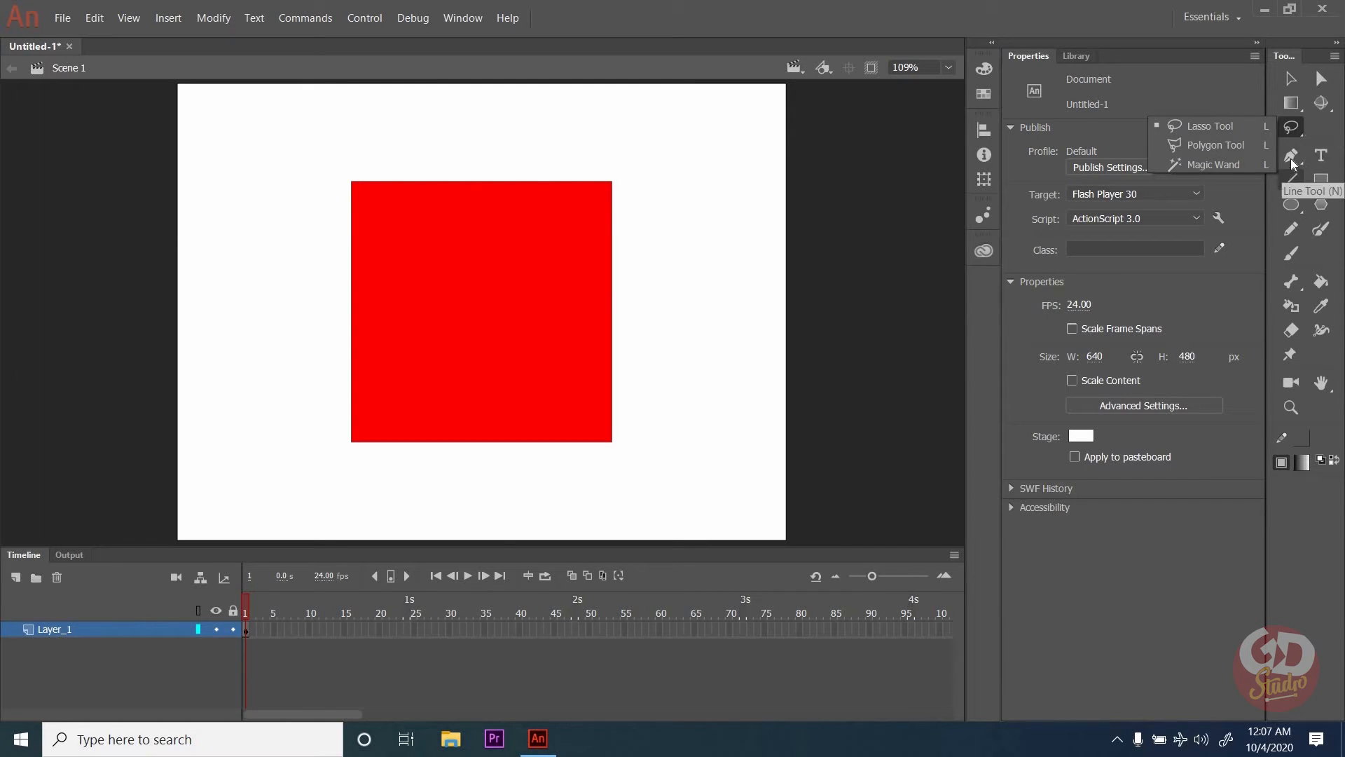
{"action": "left_click", "coordinate": [1292, 160]}
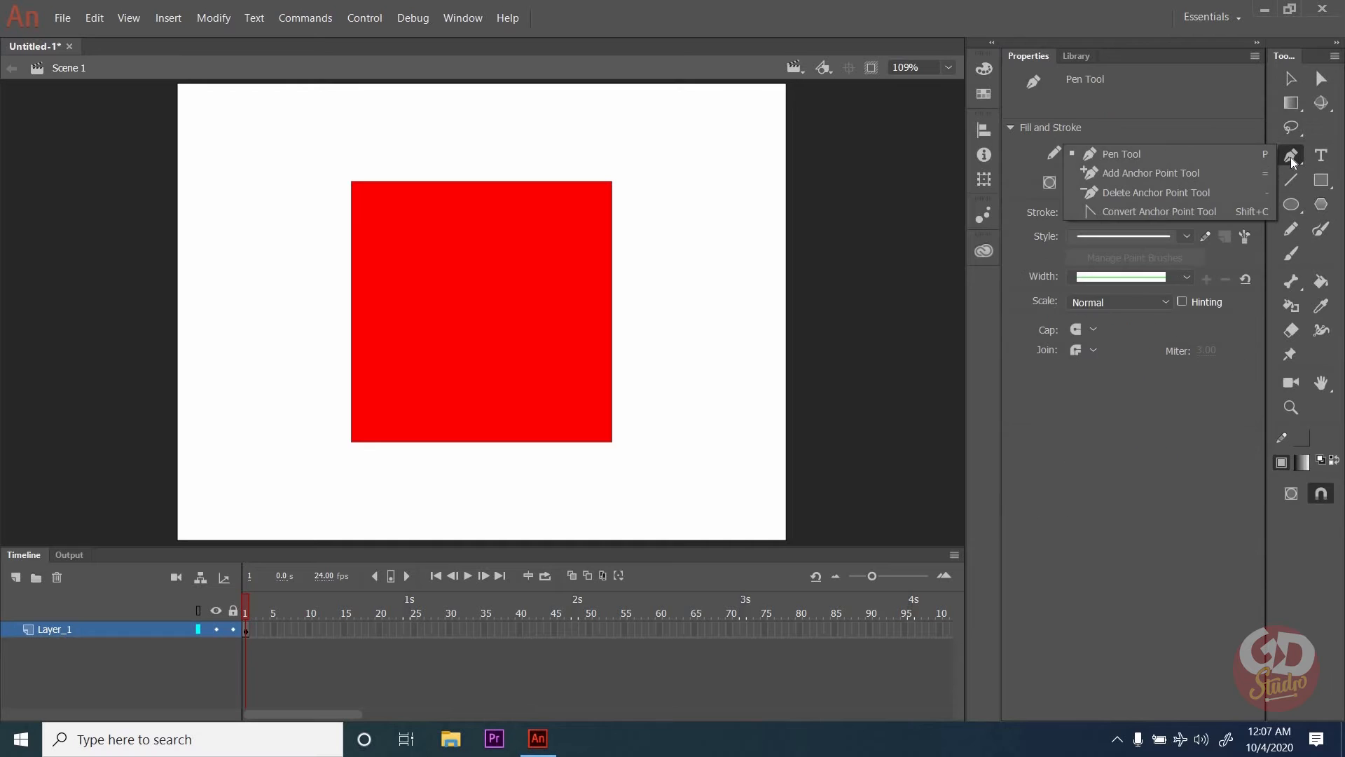
{"action": "left_click", "coordinate": [1142, 154]}
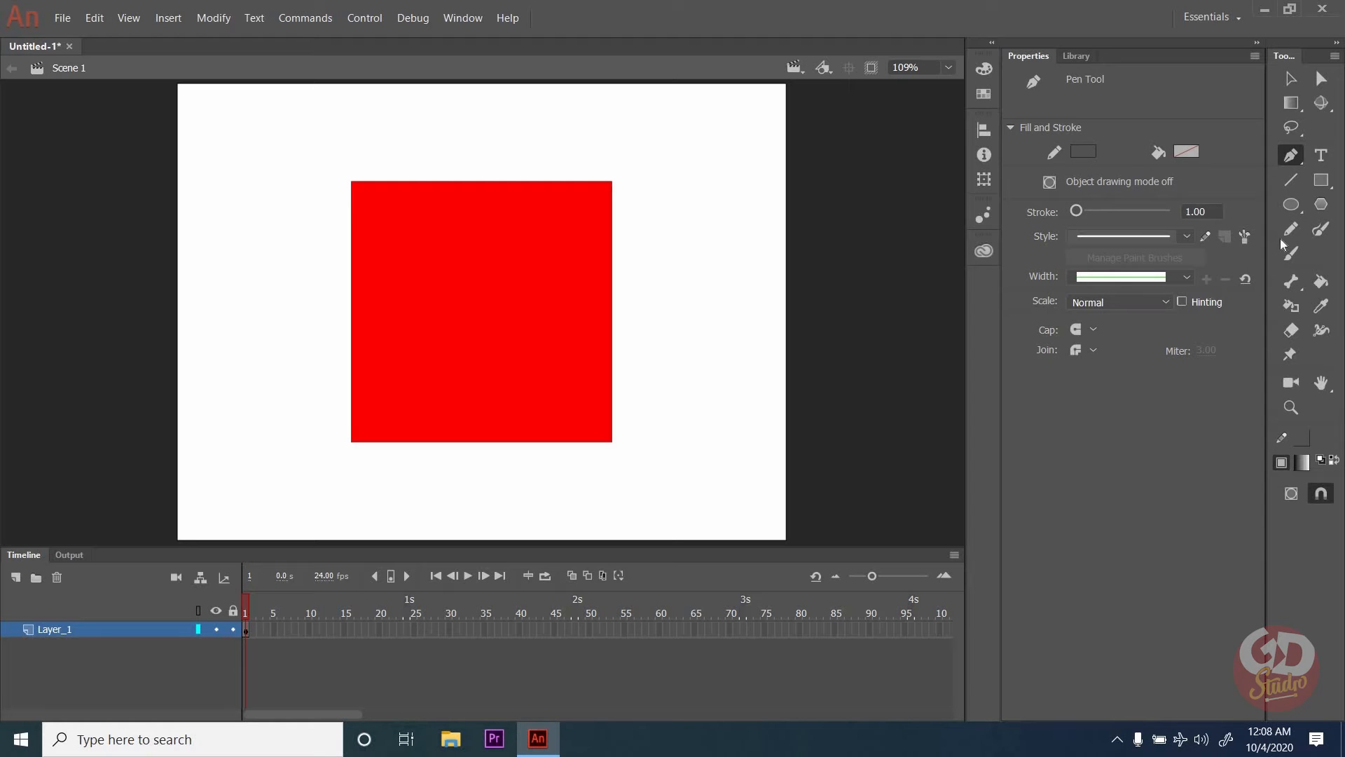
Delete the red square's fill and its remaining outline with the Selection tool to clear the stage.
{"action": "left_click", "coordinate": [1289, 78]}
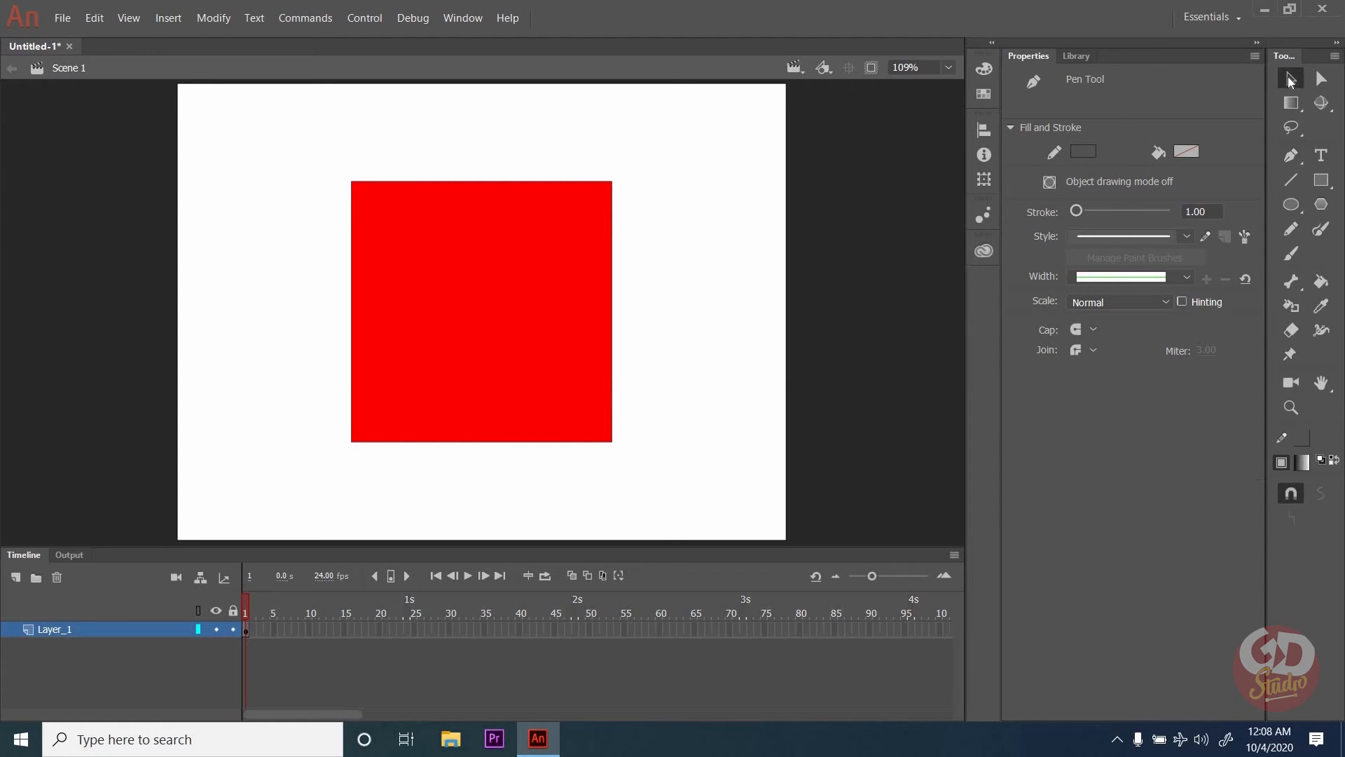
{"action": "left_click", "coordinate": [470, 301]}
{"action": "key", "text": "Delete"}
{"action": "key", "text": "ctrl+a"}
{"action": "left_click", "coordinate": [278, 141]}
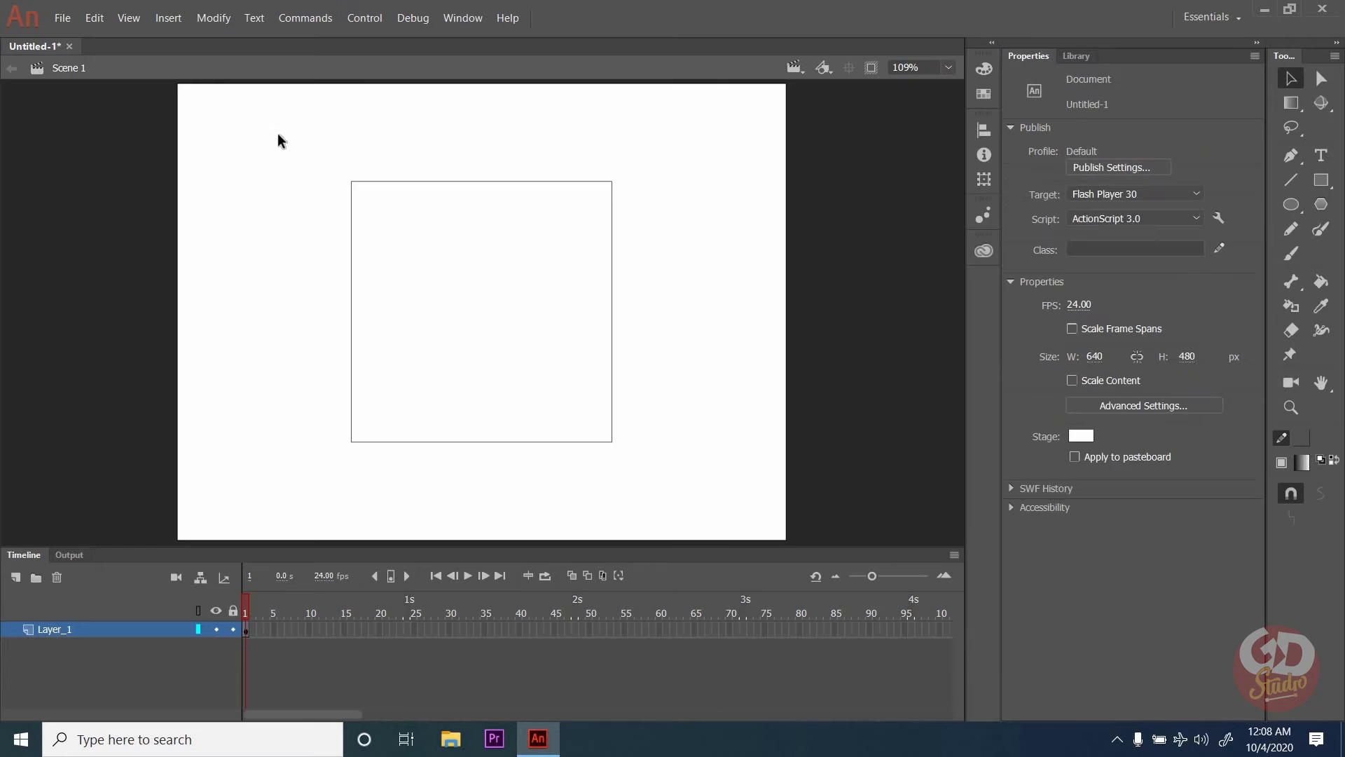
{"action": "left_click_drag", "start_coordinate": [277, 140], "coordinate": [676, 499]}
{"action": "key", "text": "Delete"}
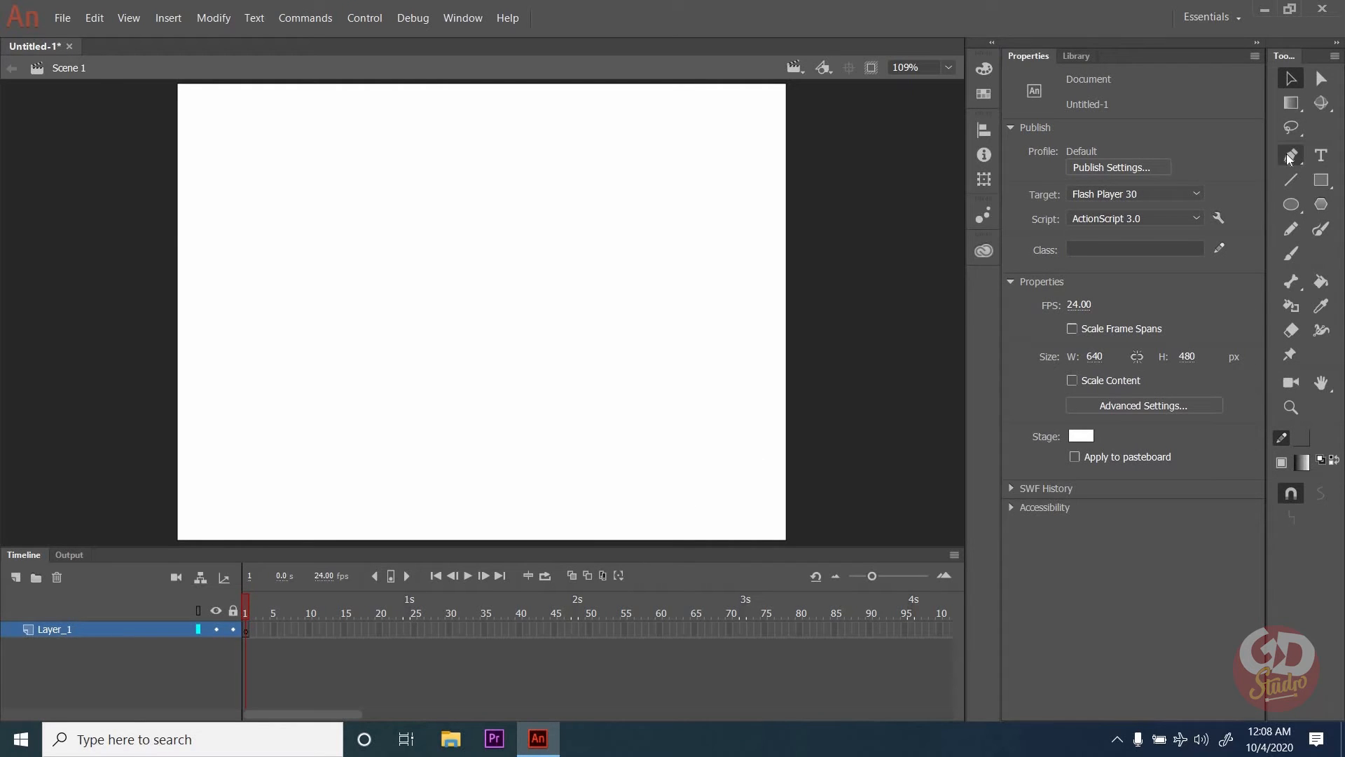
Draw a closed, rounded freeform shape with curved segments in the middle of the stage using the Pen tool.
{"action": "left_click", "coordinate": [1289, 156]}
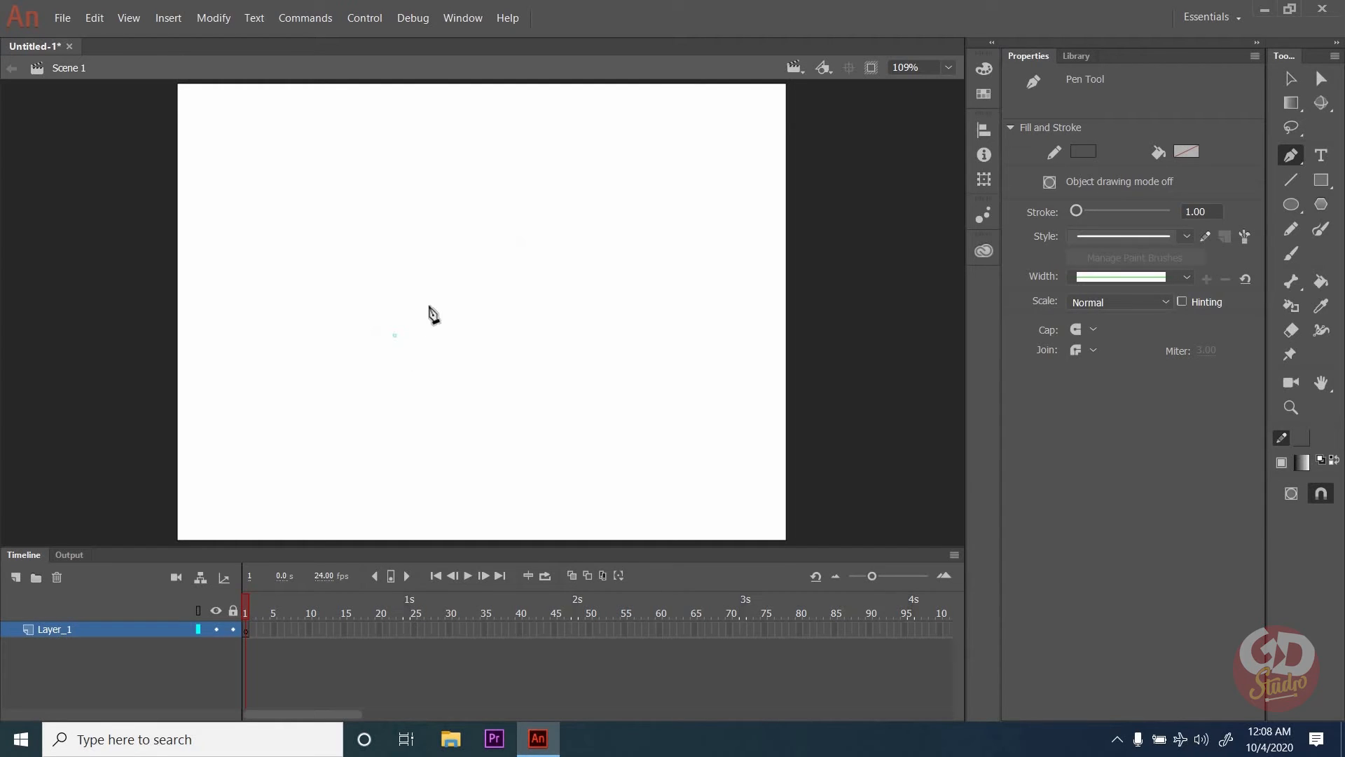
{"action": "left_click_drag", "start_coordinate": [436, 228], "coordinate": [579, 263]}
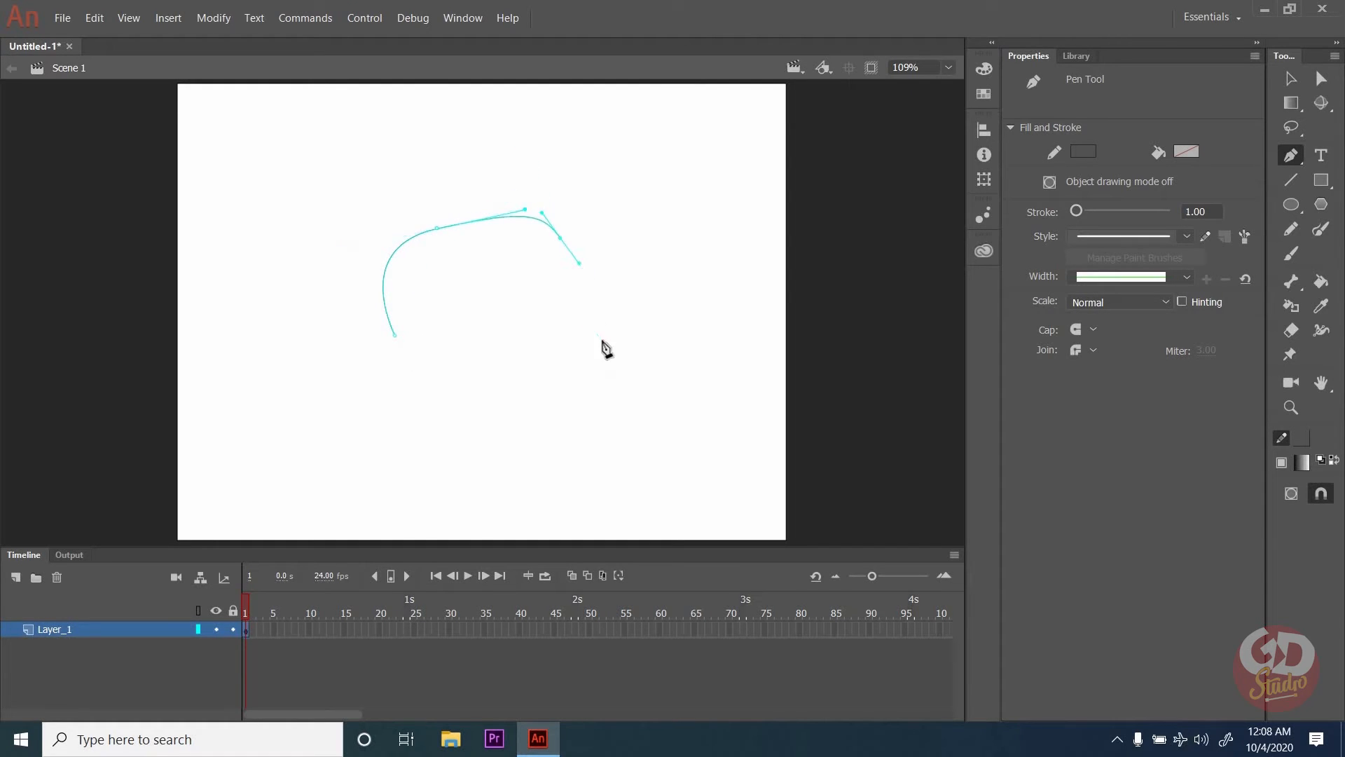
{"action": "left_click_drag", "start_coordinate": [601, 343], "coordinate": [447, 397]}
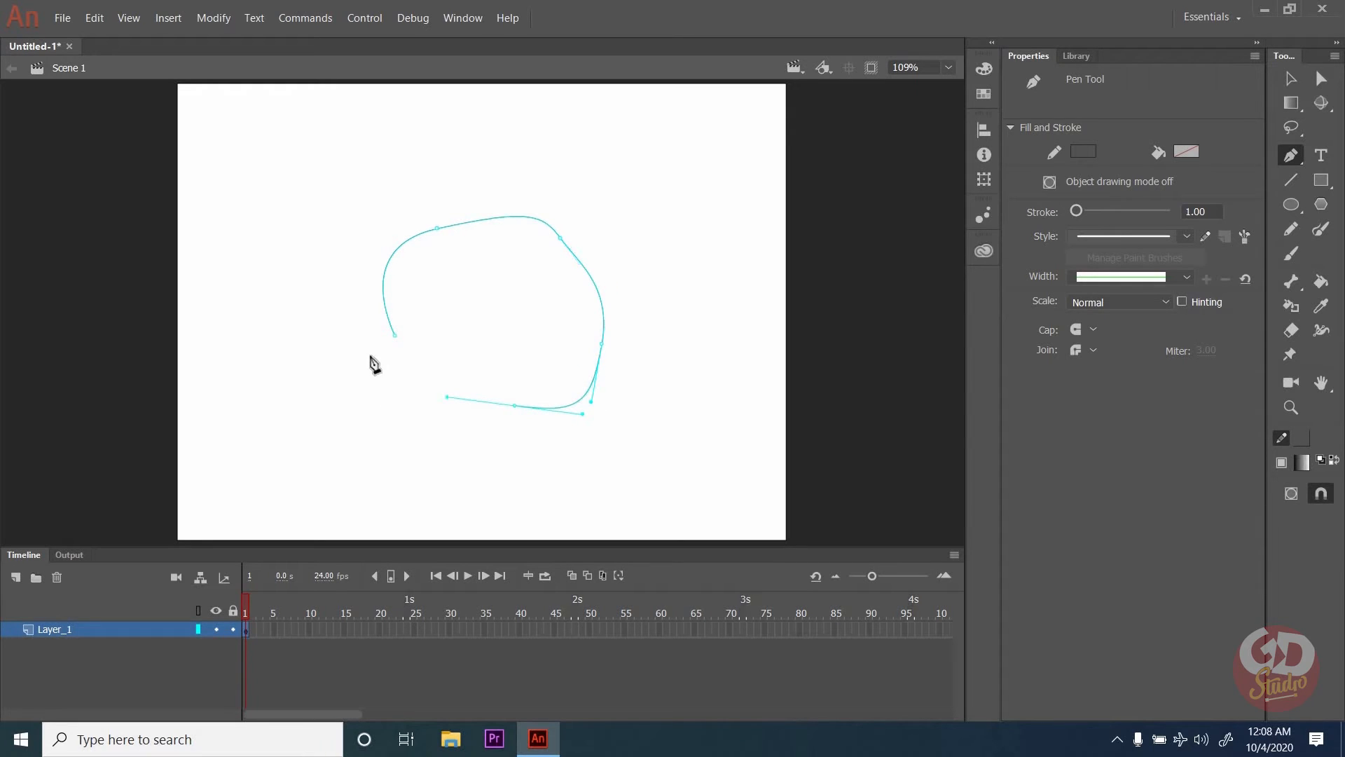
{"action": "left_click_drag", "start_coordinate": [395, 334], "coordinate": [398, 304]}
Add an anchor point on the upper-right edge of the curved shape with the Add Anchor Point tool, and return to the Pen tool.
{"action": "left_click", "coordinate": [1293, 156]}
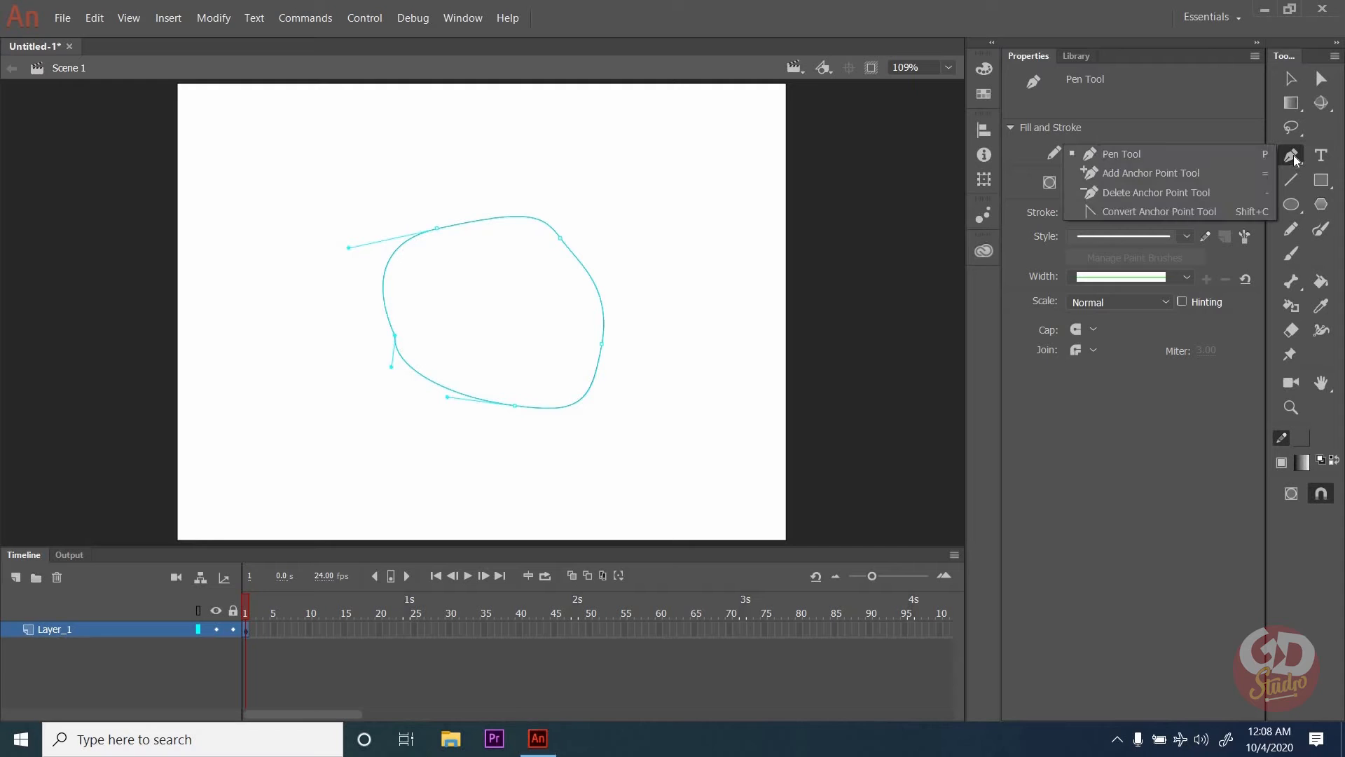
{"action": "left_click", "coordinate": [1149, 172]}
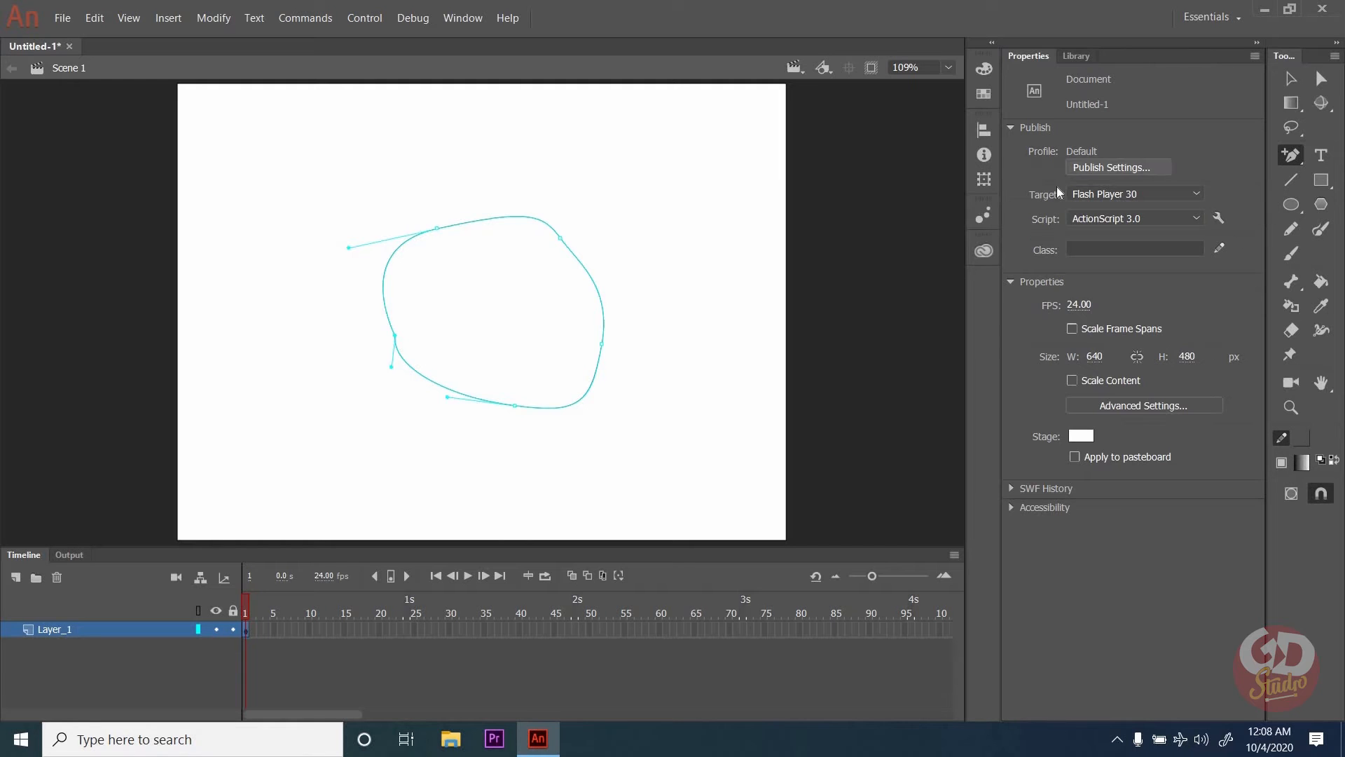
{"action": "left_click", "coordinate": [584, 268]}
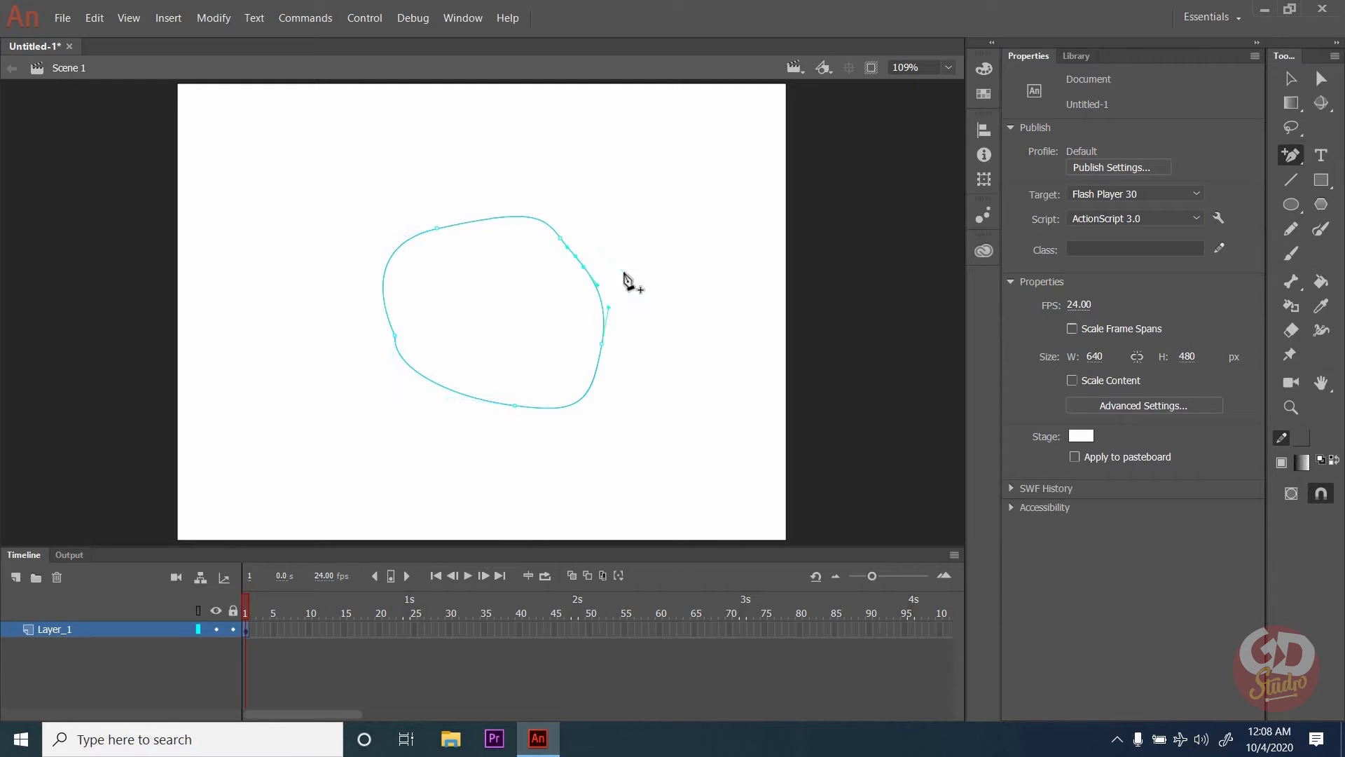
{"action": "key", "text": "p"}
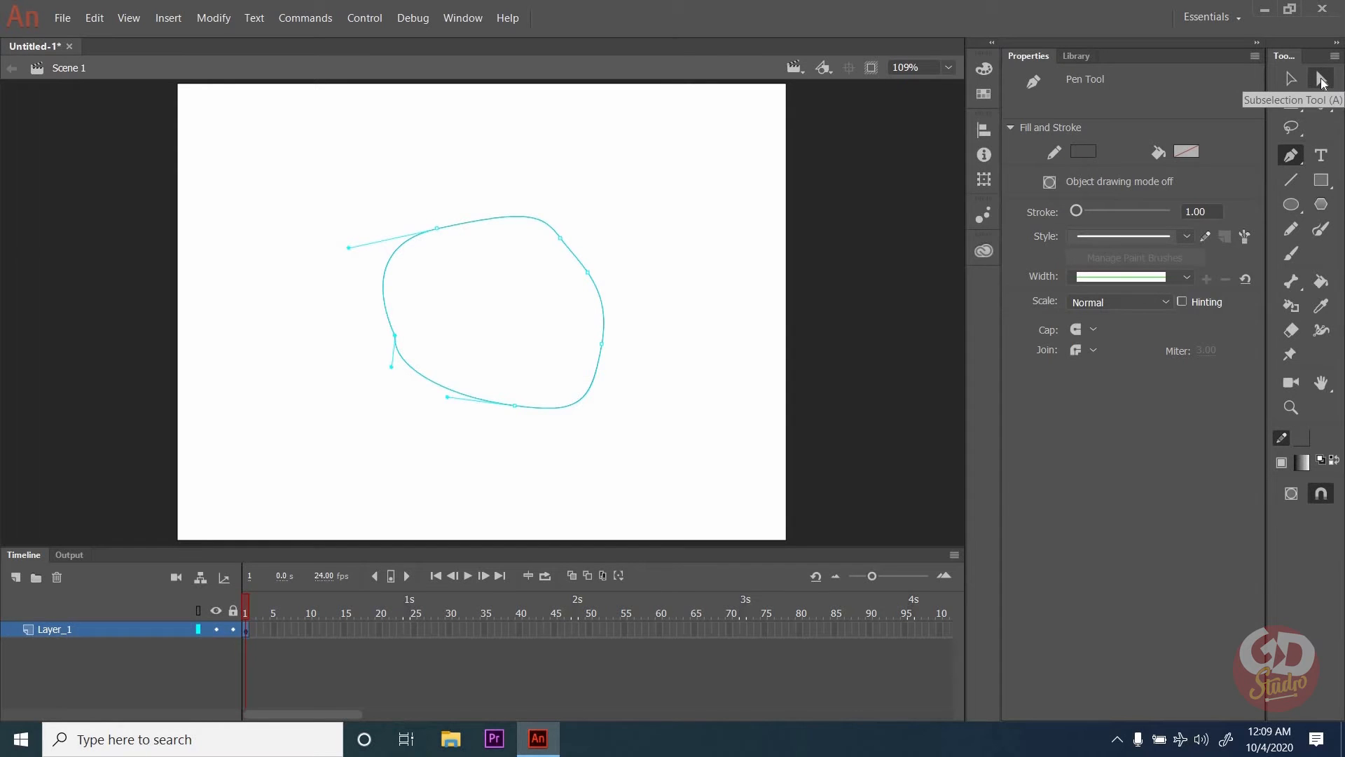
Bend the curve inward at the added anchor point by moving its lower handle with the Subselection tool.
{"action": "left_click", "coordinate": [1321, 79]}
{"action": "left_click", "coordinate": [589, 276]}
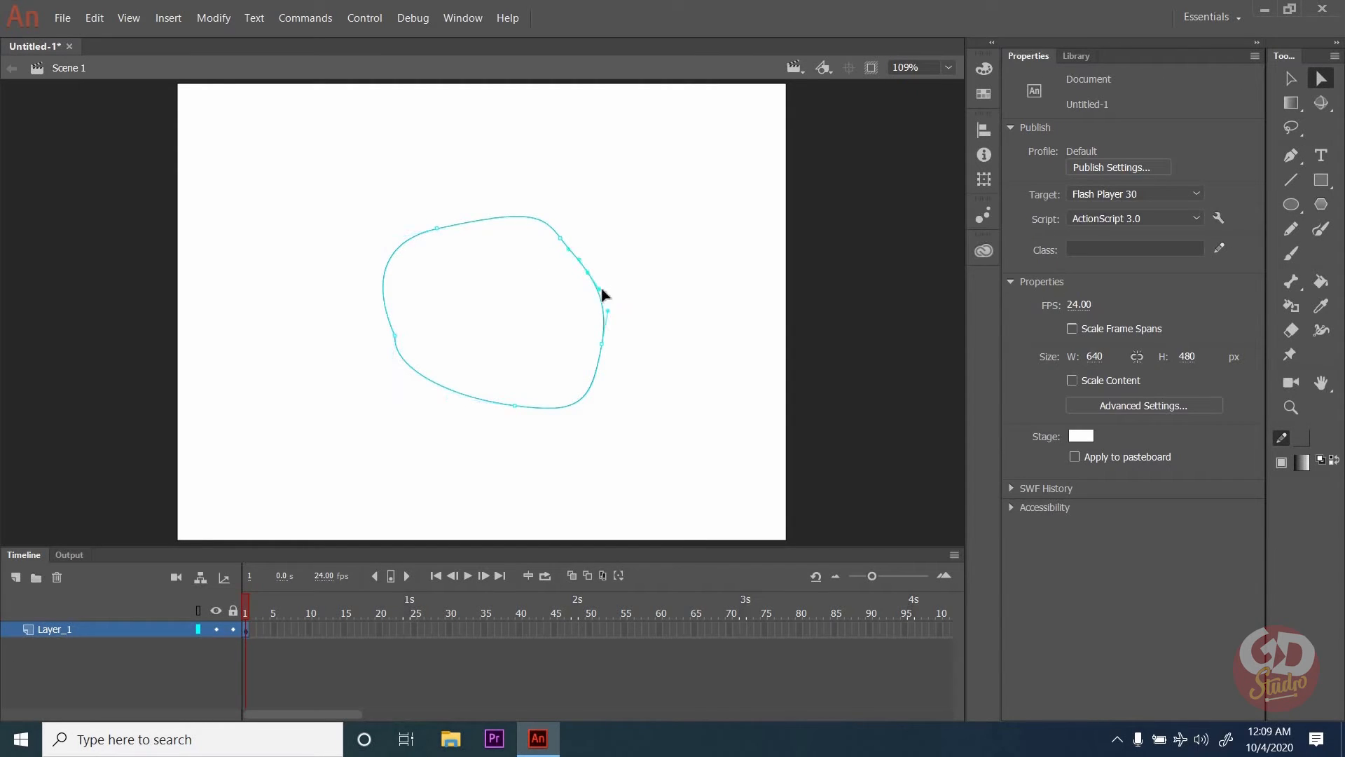
{"action": "mouse_move", "coordinate": [600, 292]}
{"action": "left_mouse_down"}
{"action": "mouse_move", "coordinate": [685, 247]}
{"action": "mouse_move", "coordinate": [582, 295]}
{"action": "mouse_move", "coordinate": [544, 292]}
{"action": "mouse_move", "coordinate": [577, 297]}
{"action": "left_mouse_up"}
Pull long new handles from the added anchor point with the Convert Anchor Point tool to form a deep notch in the curve.
{"action": "left_click", "coordinate": [1284, 157]}
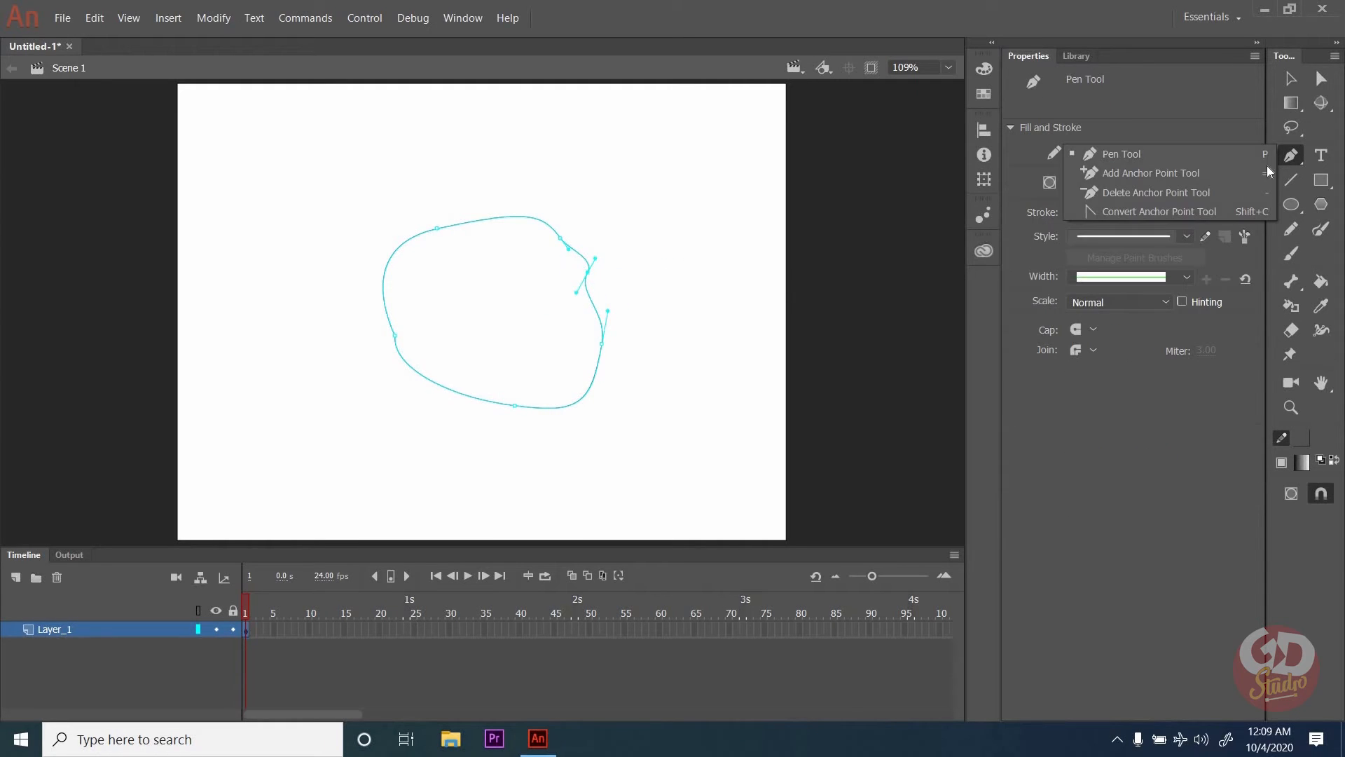
{"action": "left_click", "coordinate": [1133, 211]}
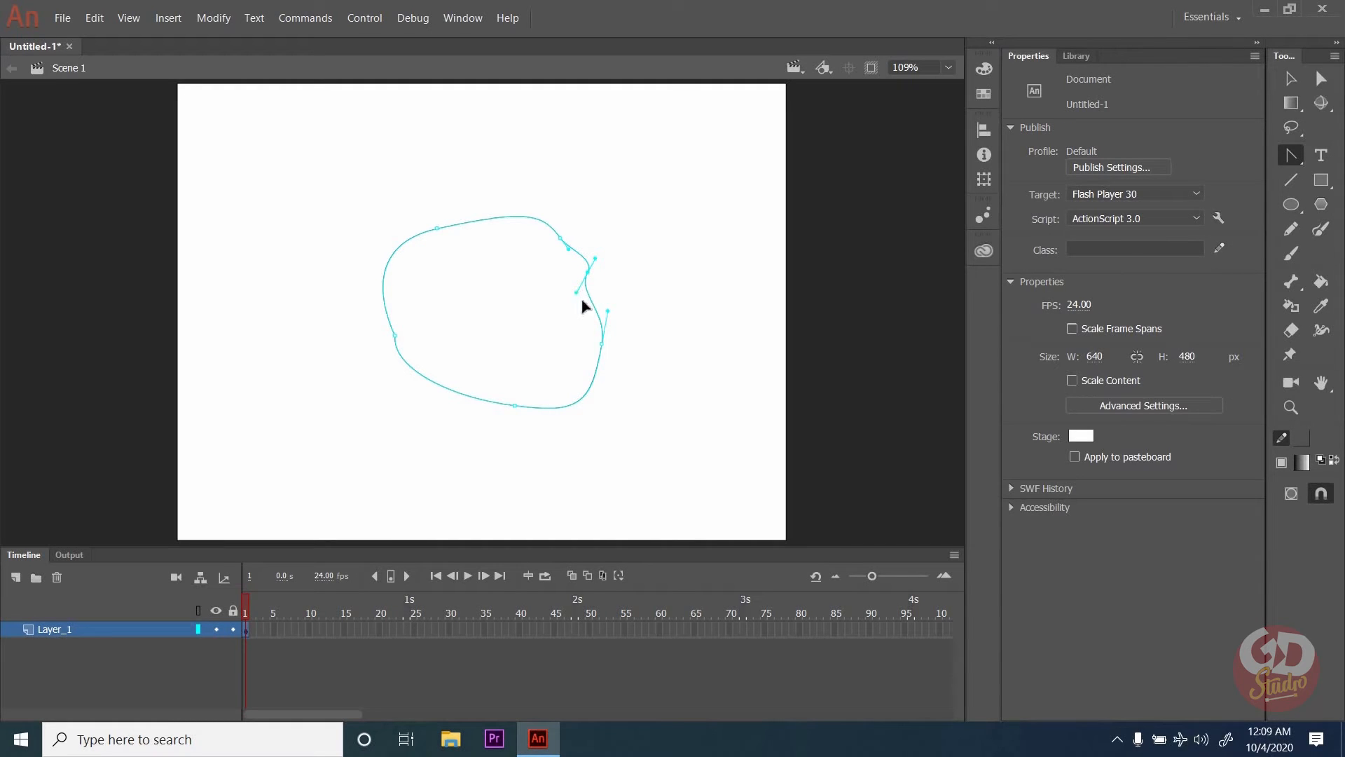
{"action": "left_click_drag", "start_coordinate": [587, 273], "coordinate": [542, 311]}
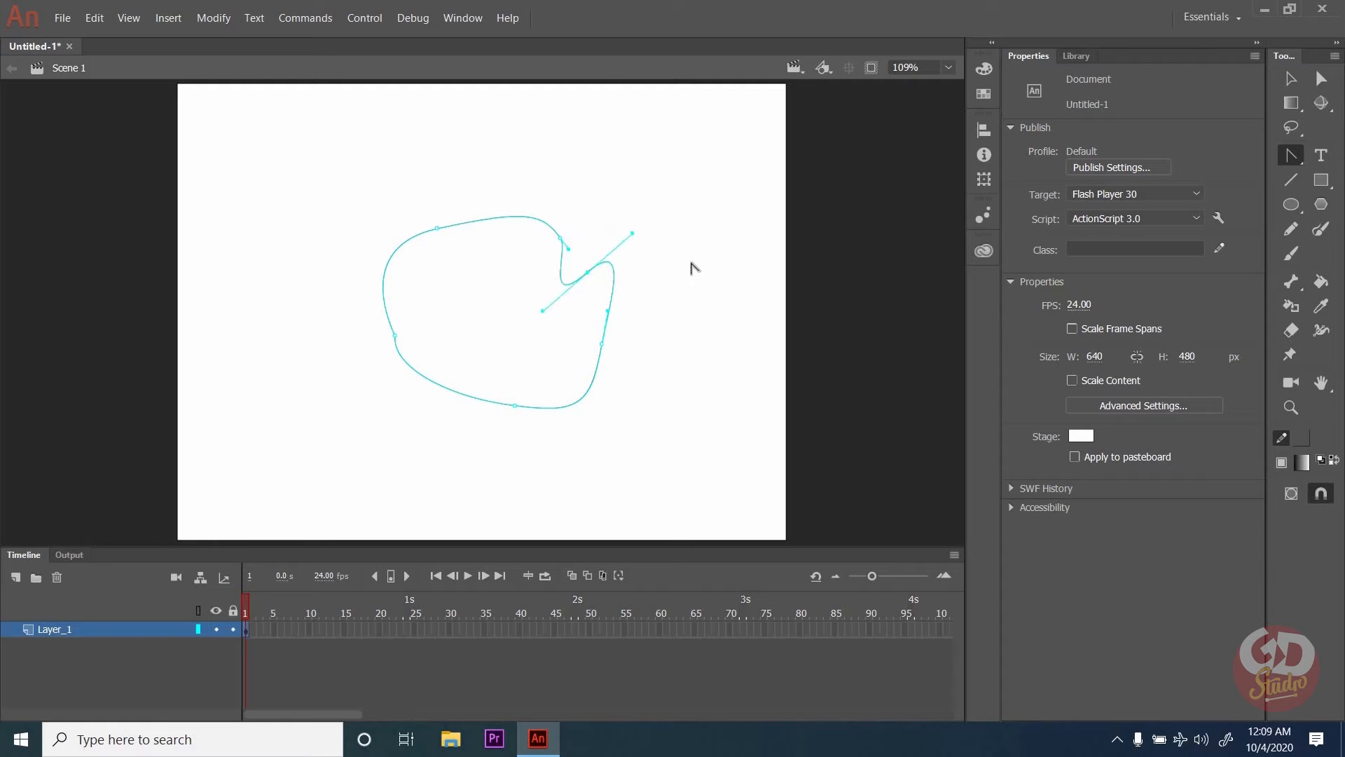
{"action": "left_click", "coordinate": [1292, 155]}
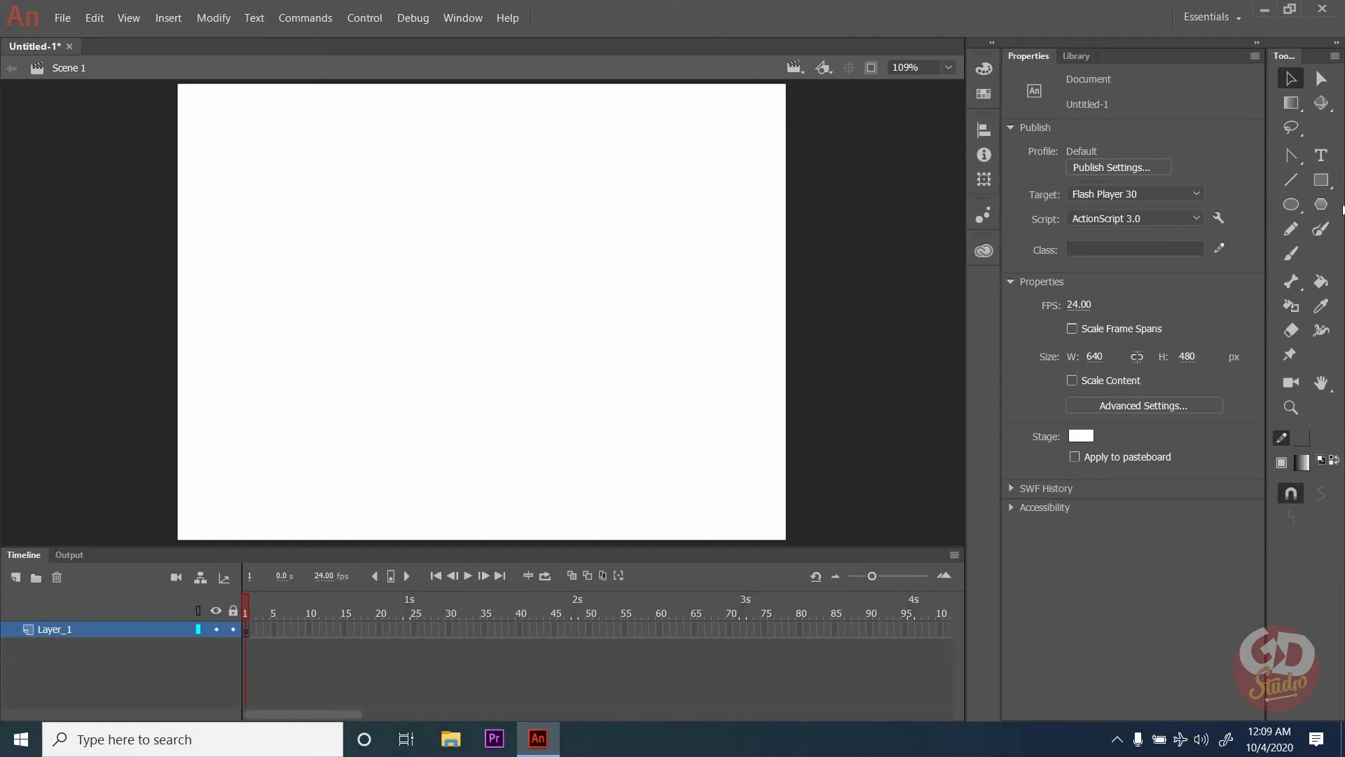
Add a static text object reading "GD Studio" near the center of the stage.
{"action": "left_click", "coordinate": [1320, 155]}
{"action": "left_click", "coordinate": [434, 308]}
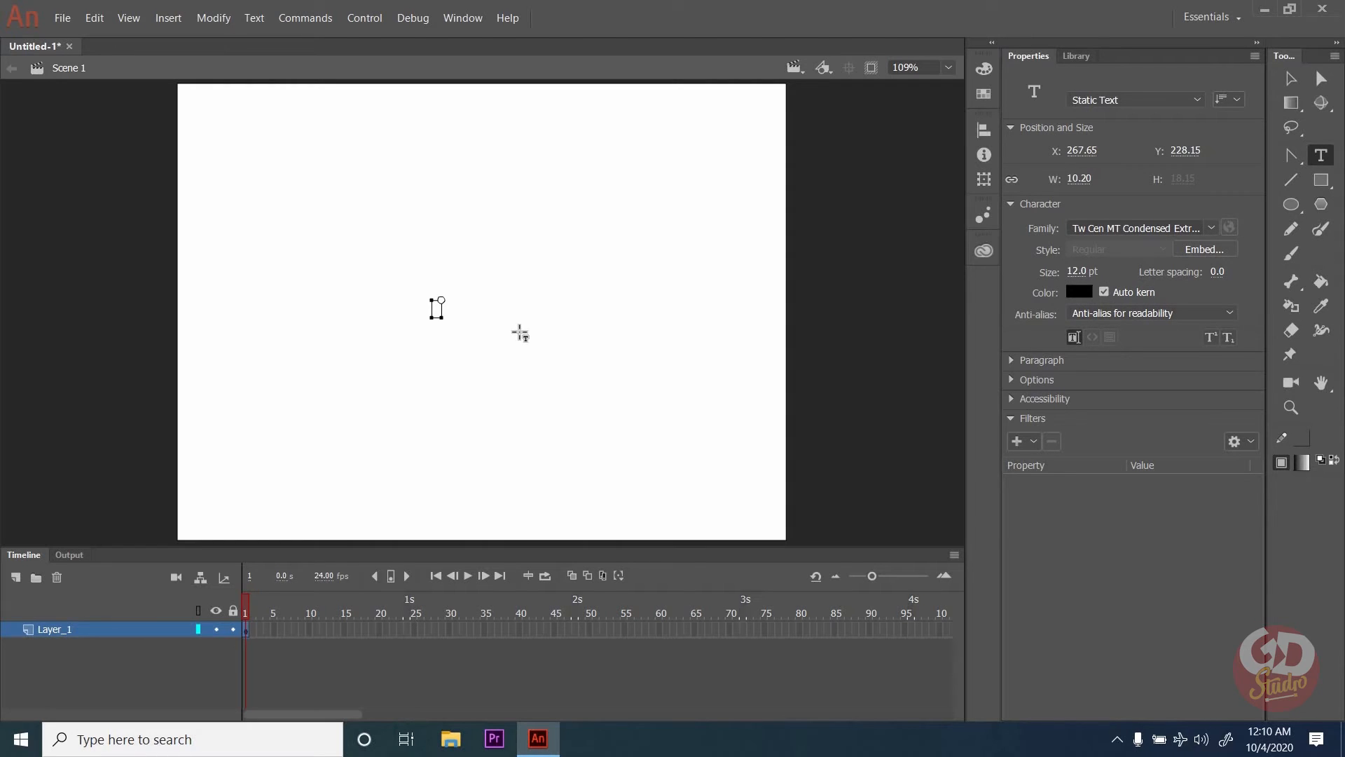
{"action": "type", "text": "GD Studio"}
{"action": "key", "text": "Escape"}
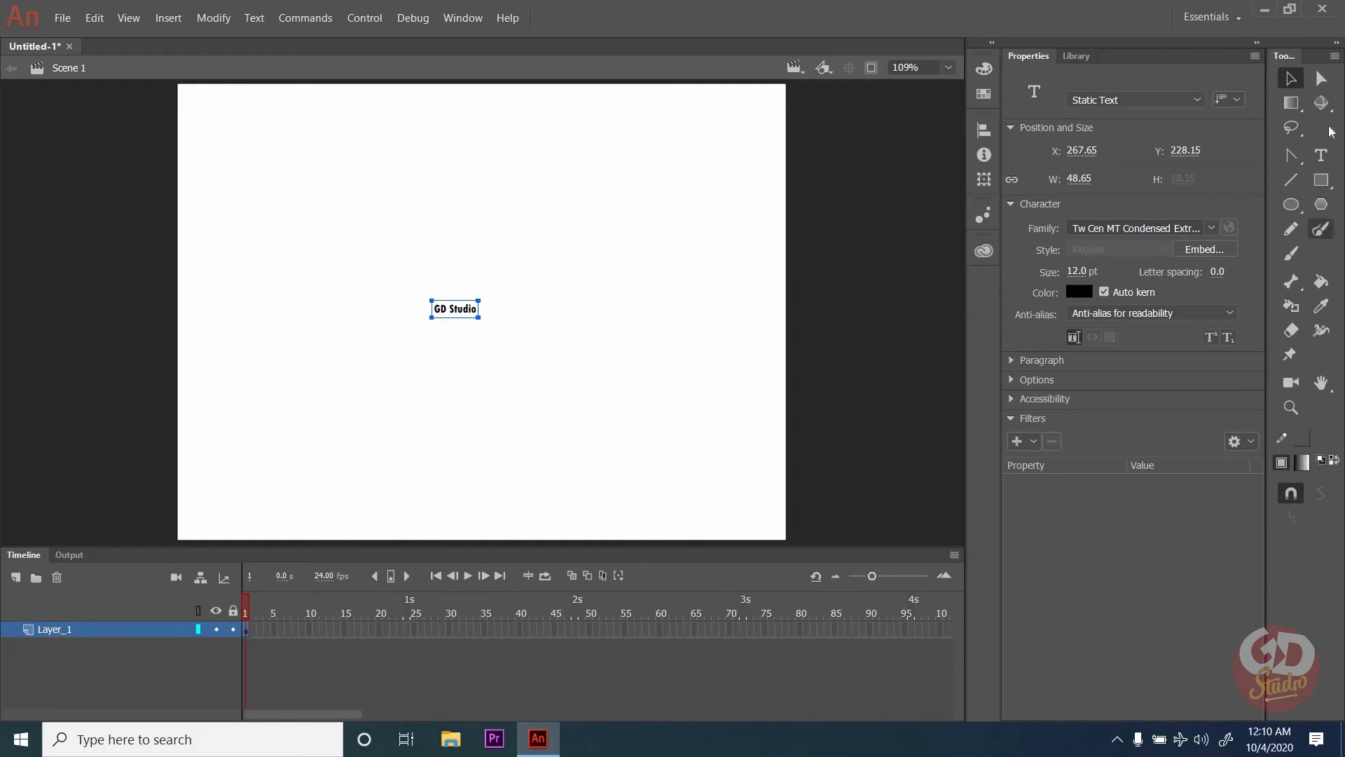
Enlarge the "GD Studio" text to about 411 px wide with Free Transform and shift it toward the stage's center.
{"action": "left_click", "coordinate": [1291, 103]}
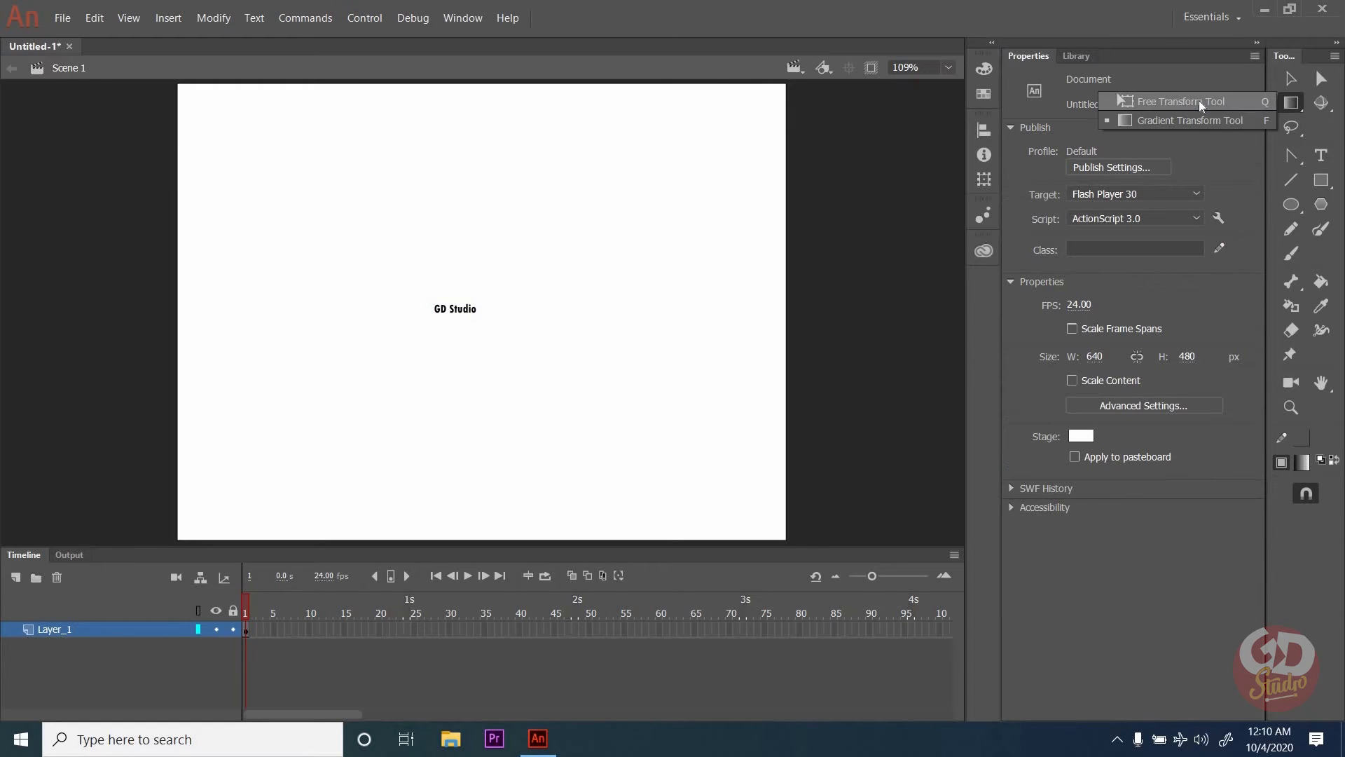
{"action": "left_click", "coordinate": [1200, 101]}
{"action": "left_click", "coordinate": [460, 311]}
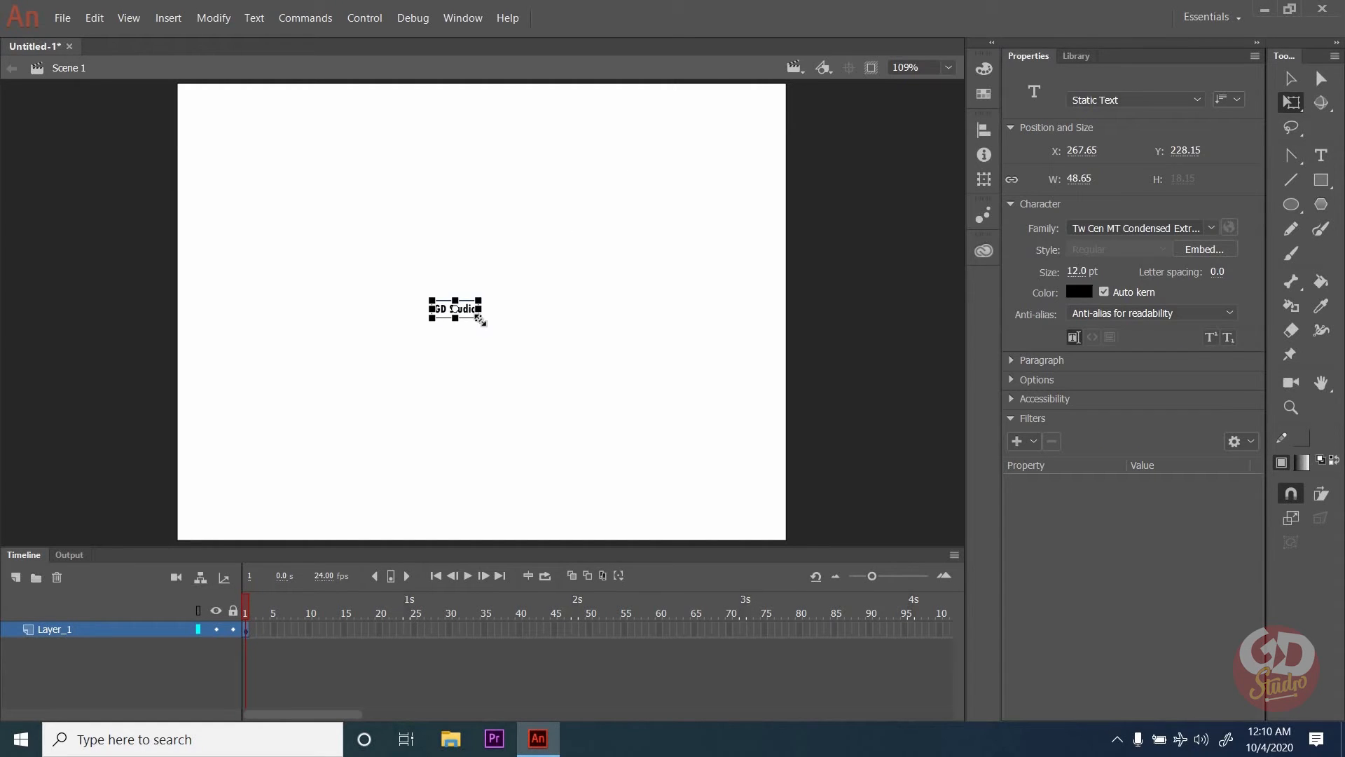
{"action": "left_click_drag", "start_coordinate": [511, 347], "coordinate": [684, 411]}
{"action": "left_click_drag", "start_coordinate": [463, 309], "coordinate": [502, 309]}
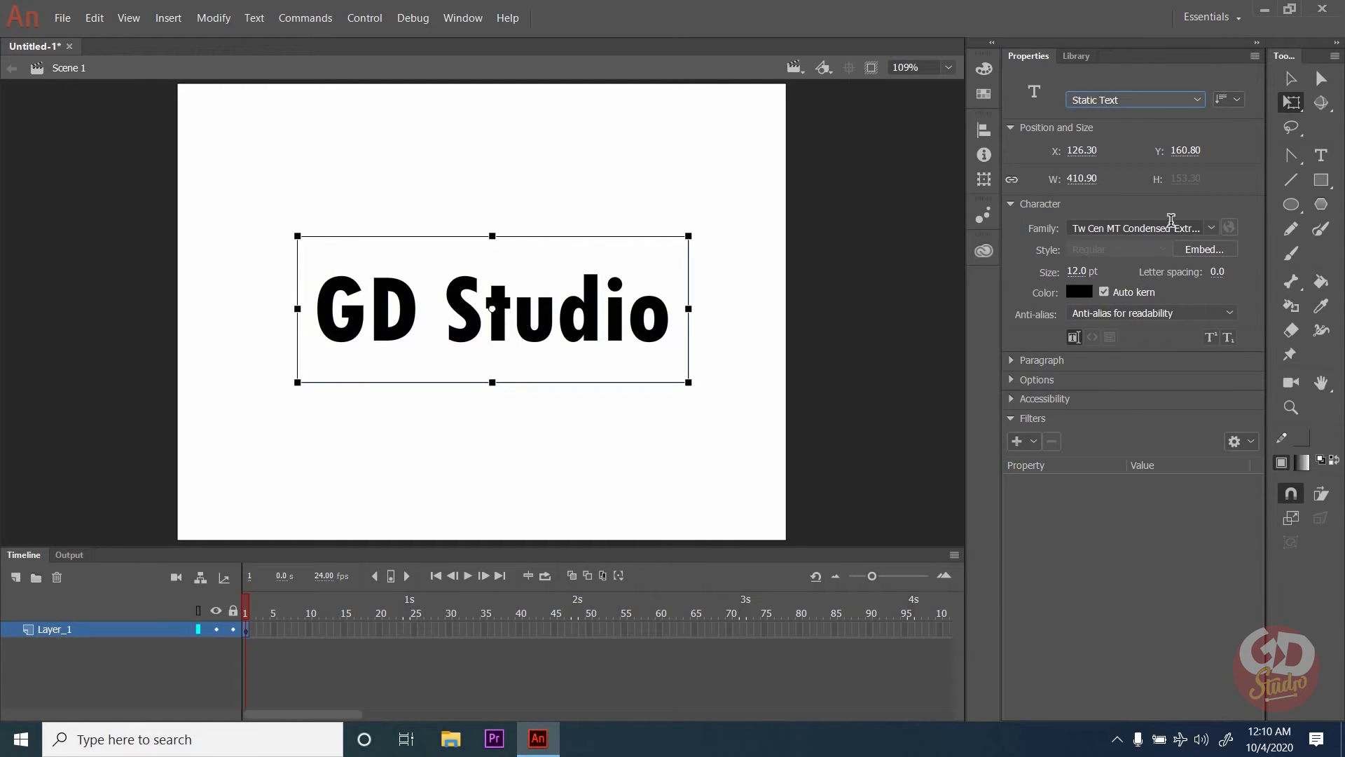
Change the text's font family to Universal Serif and scale the text down to about 285 px wide.
{"action": "left_click", "coordinate": [1211, 228]}
{"action": "left_click", "coordinate": [1127, 275]}
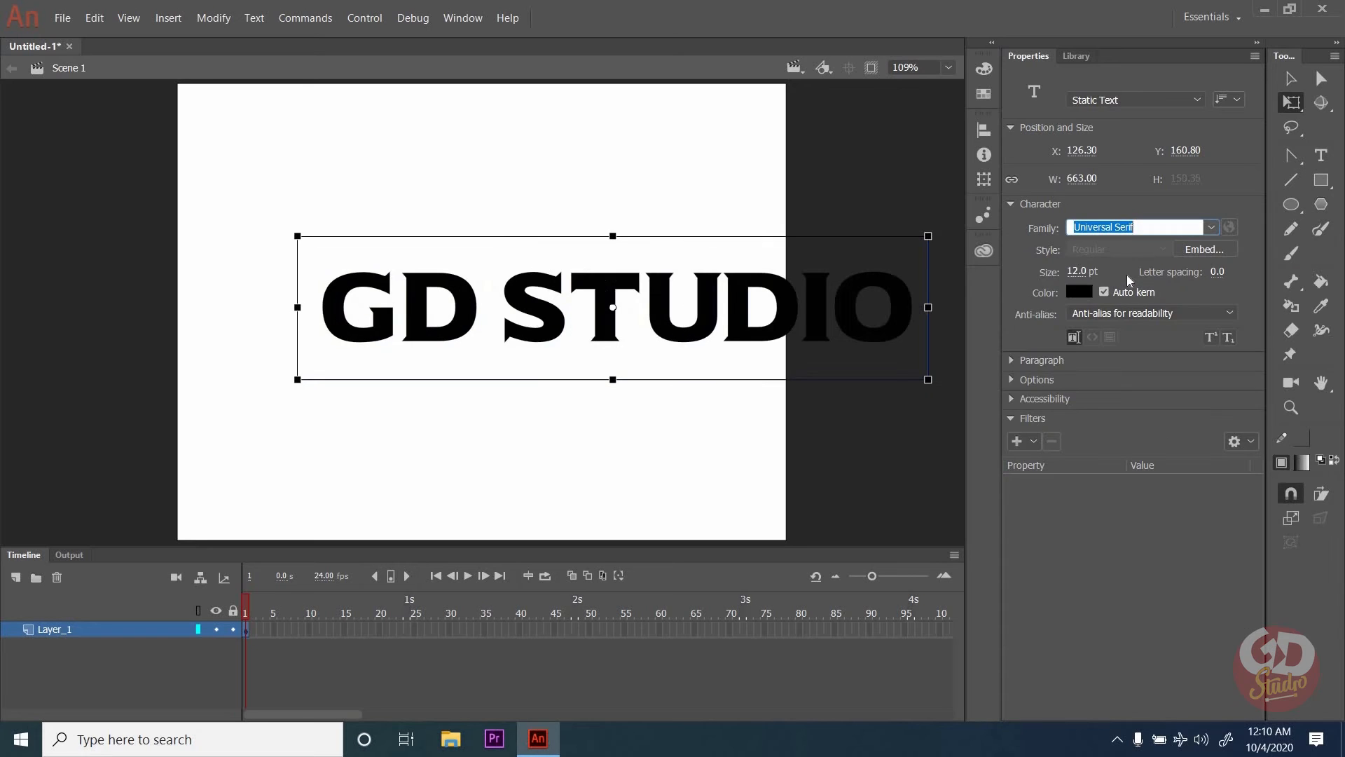
{"action": "left_click_drag", "start_coordinate": [928, 379], "coordinate": [749, 339]}
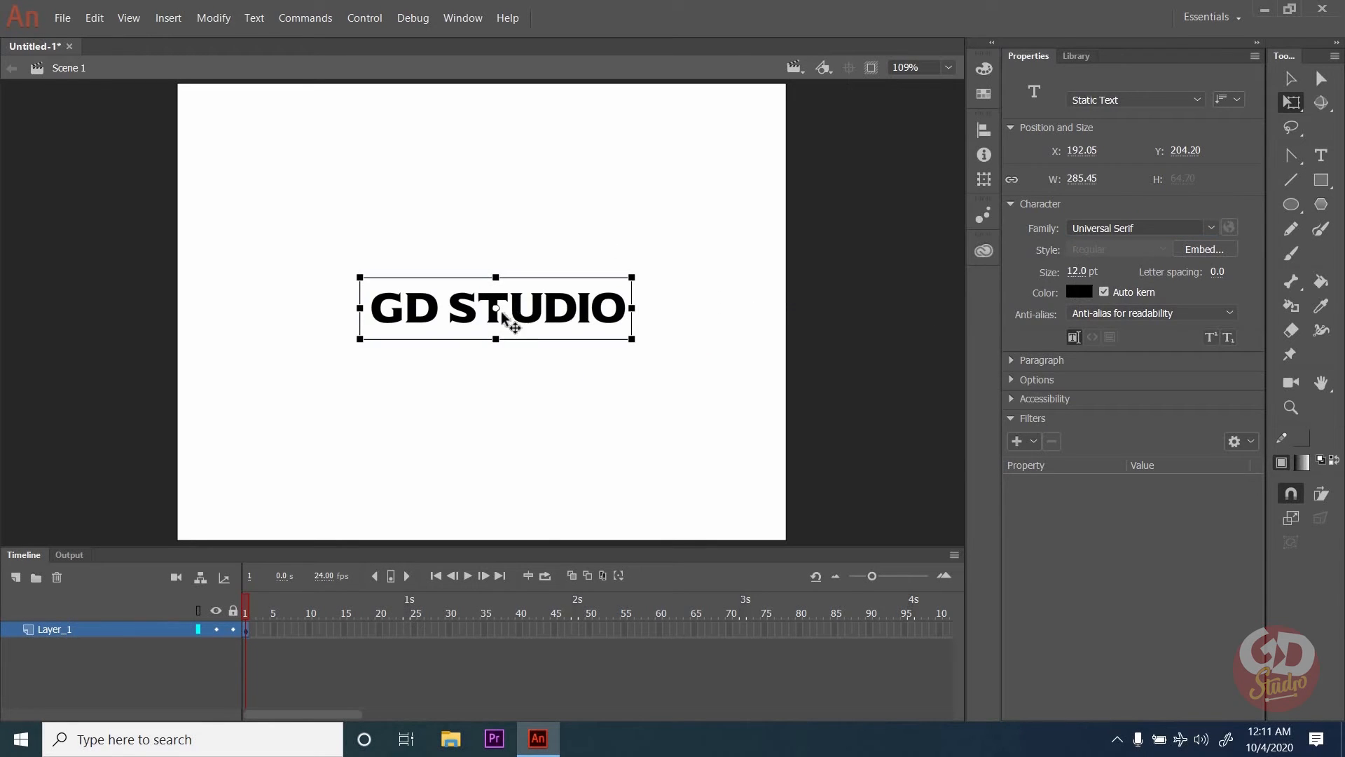
Color the text green 669900 and set its font size to 17 pt.
{"action": "left_click", "coordinate": [1087, 292]}
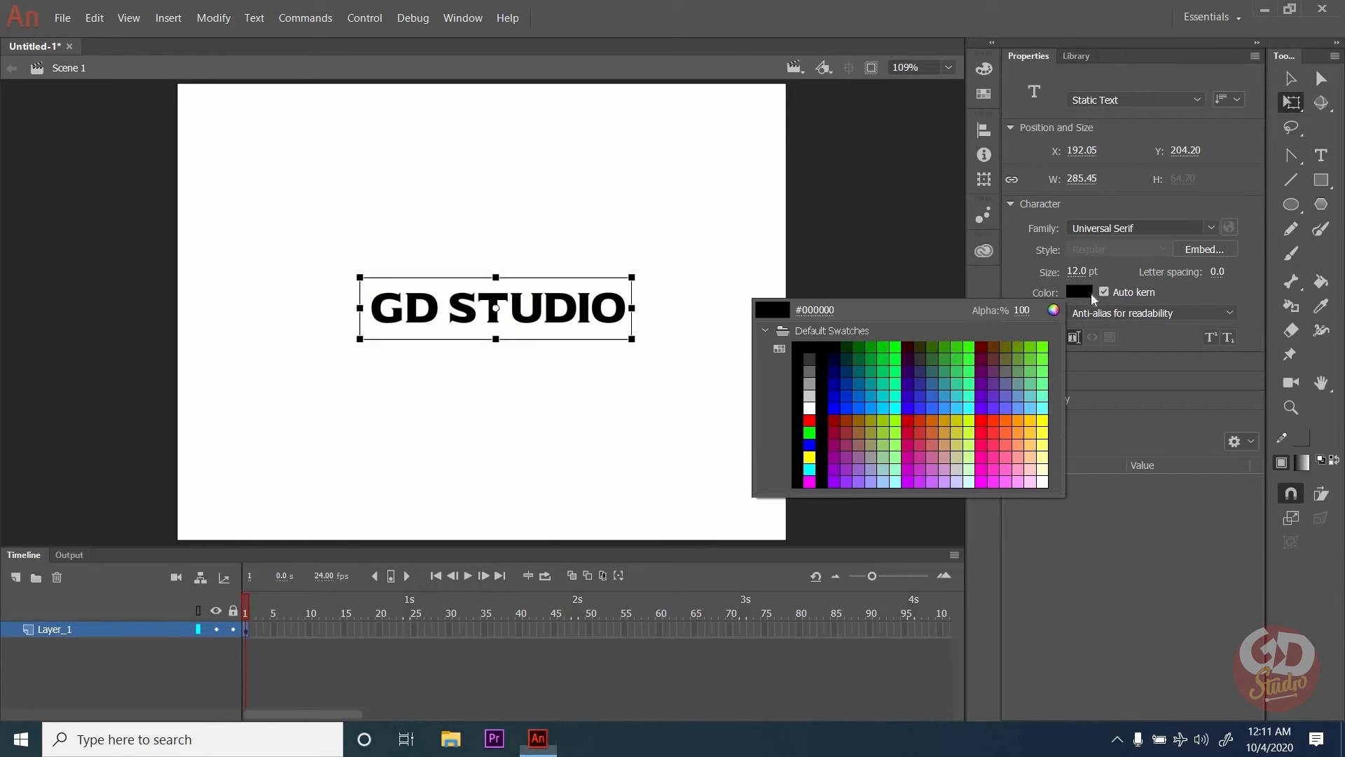
{"action": "left_click", "coordinate": [1022, 345]}
{"action": "left_click_drag", "start_coordinate": [1081, 271], "coordinate": [1049, 260]}
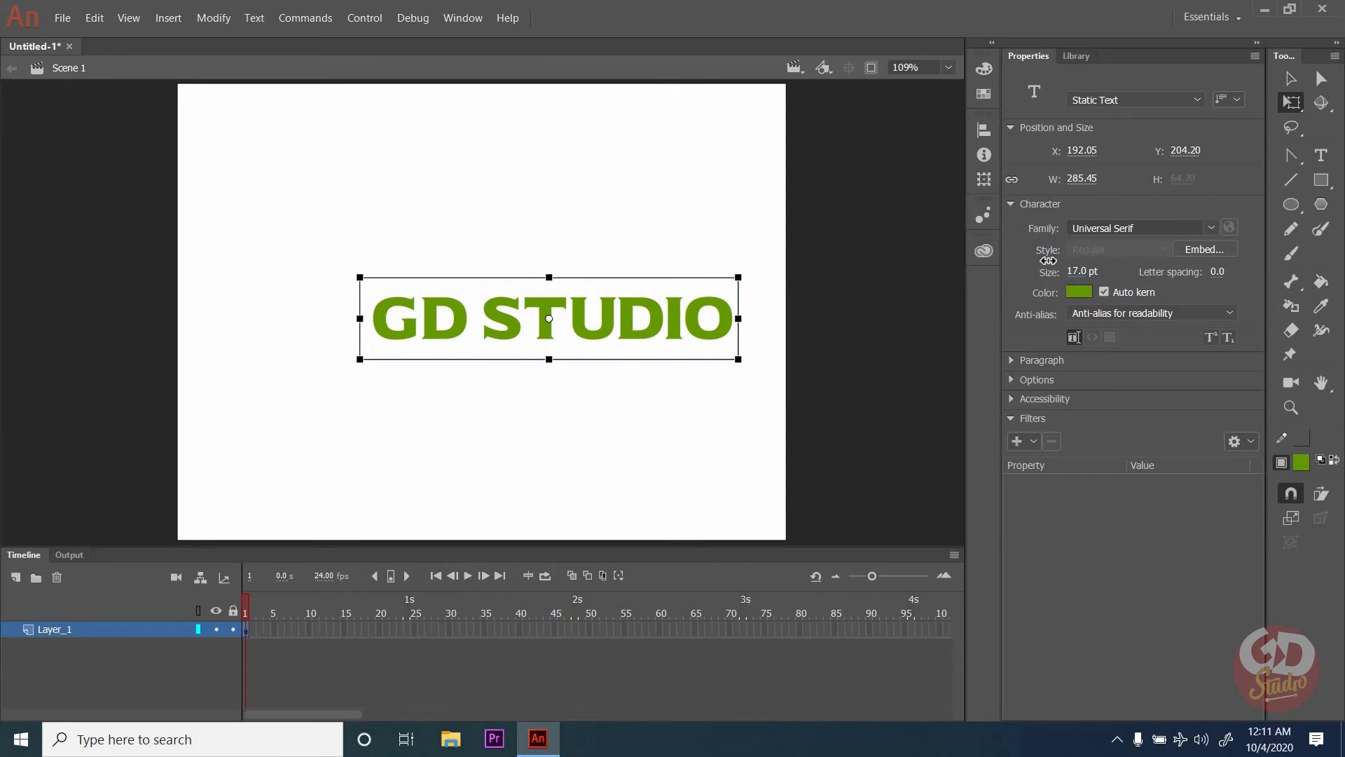
Set the text's letter spacing to 4.0 and look over its paragraph options.
{"action": "mouse_move", "coordinate": [1217, 271]}
{"action": "left_mouse_down"}
{"action": "mouse_move", "coordinate": [1243, 271]}
{"action": "mouse_move", "coordinate": [1194, 271]}
{"action": "mouse_move", "coordinate": [1240, 271]}
{"action": "left_mouse_up"}
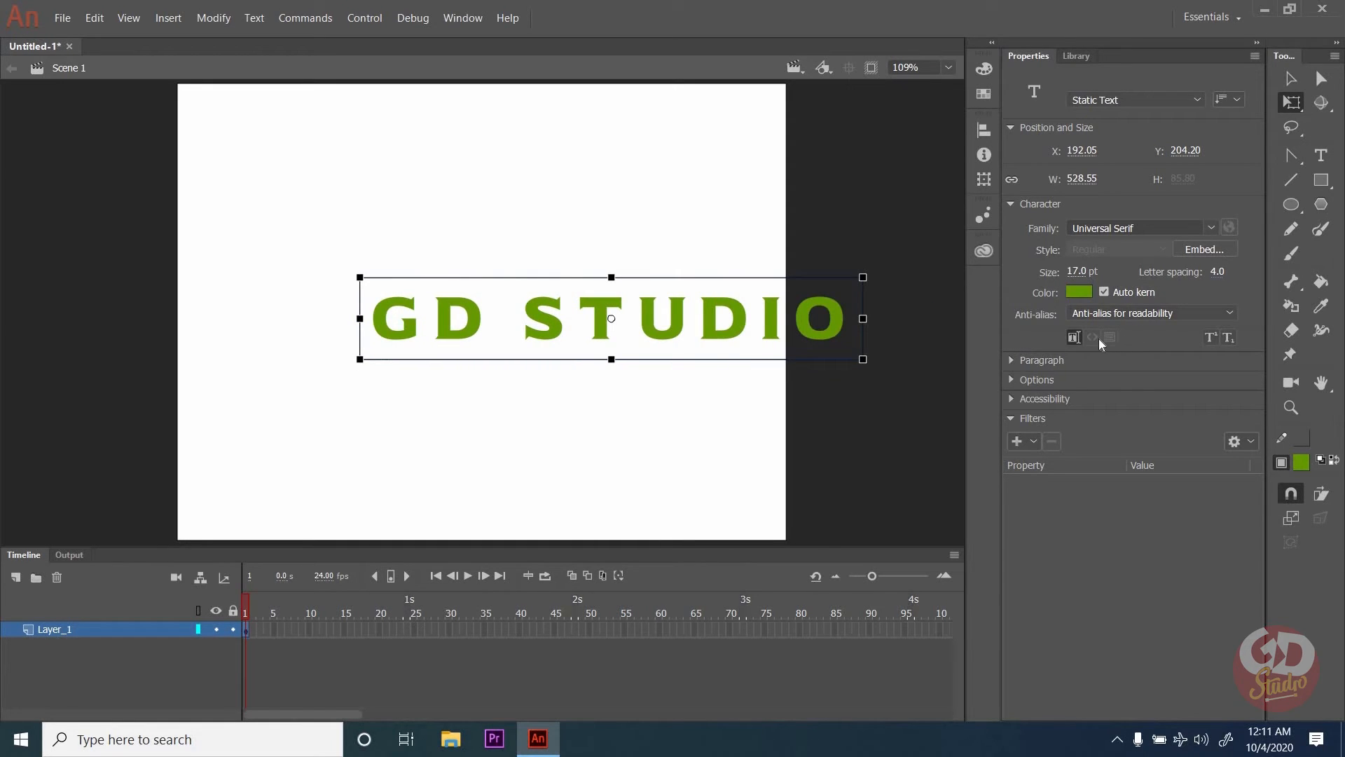
{"action": "left_click", "coordinate": [1016, 360]}
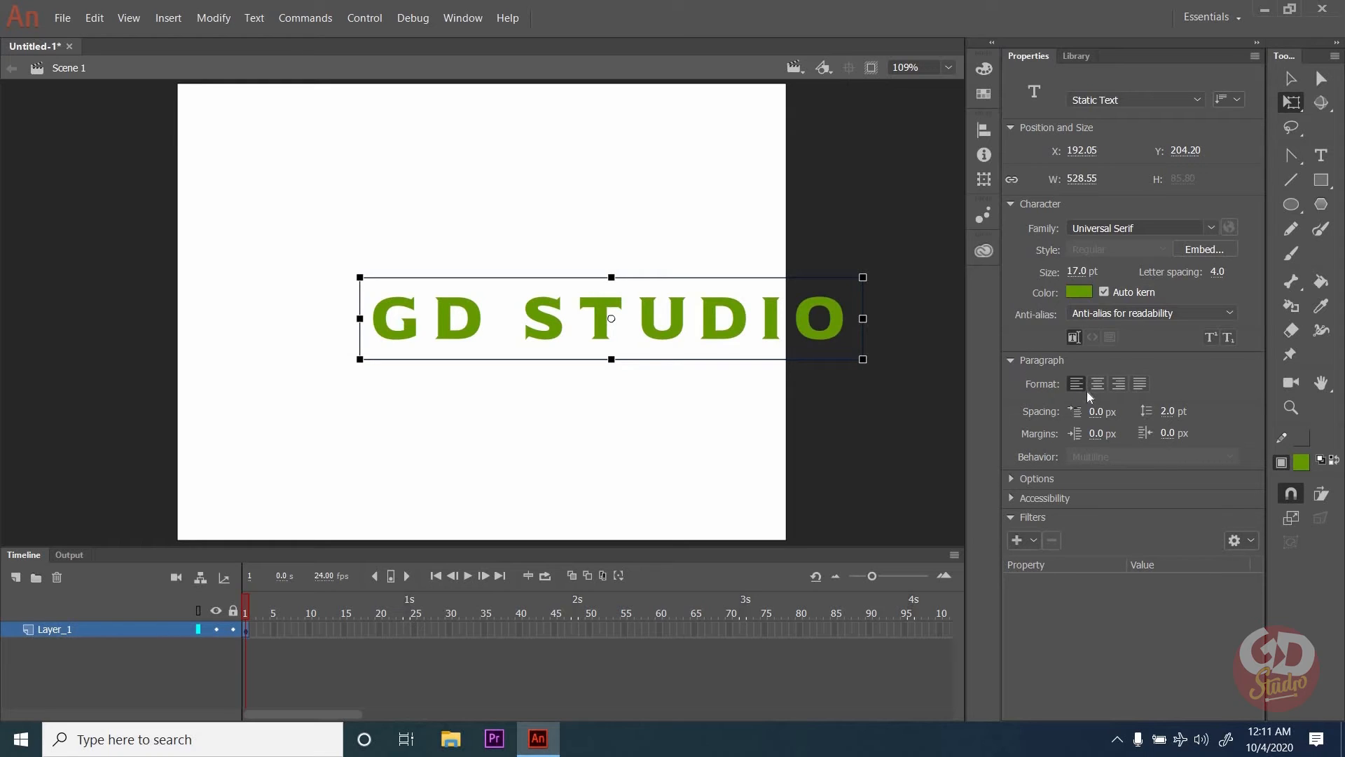
{"action": "left_click", "coordinate": [1017, 360]}
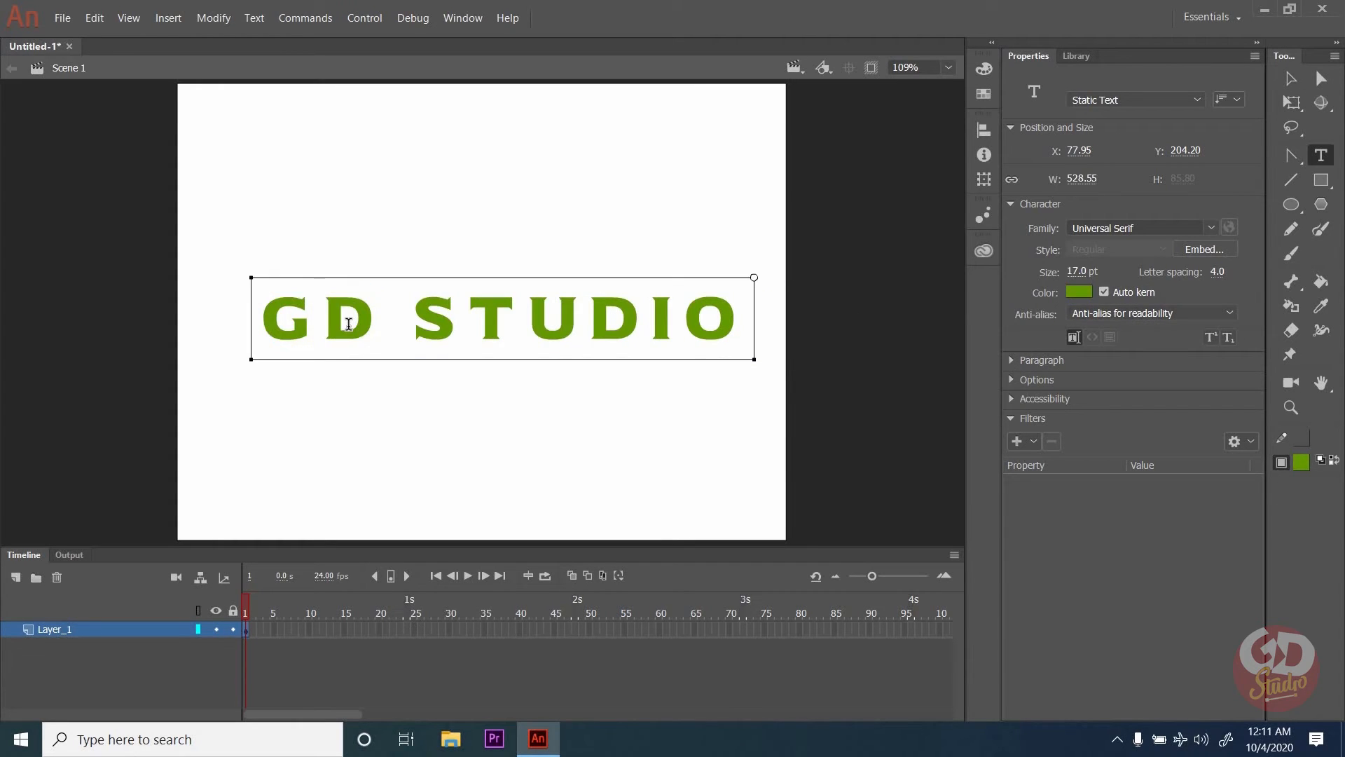
Set the letter spacing of the entire text to 0.0, and delete the text object from the stage.
{"action": "key", "text": "ctrl+a"}
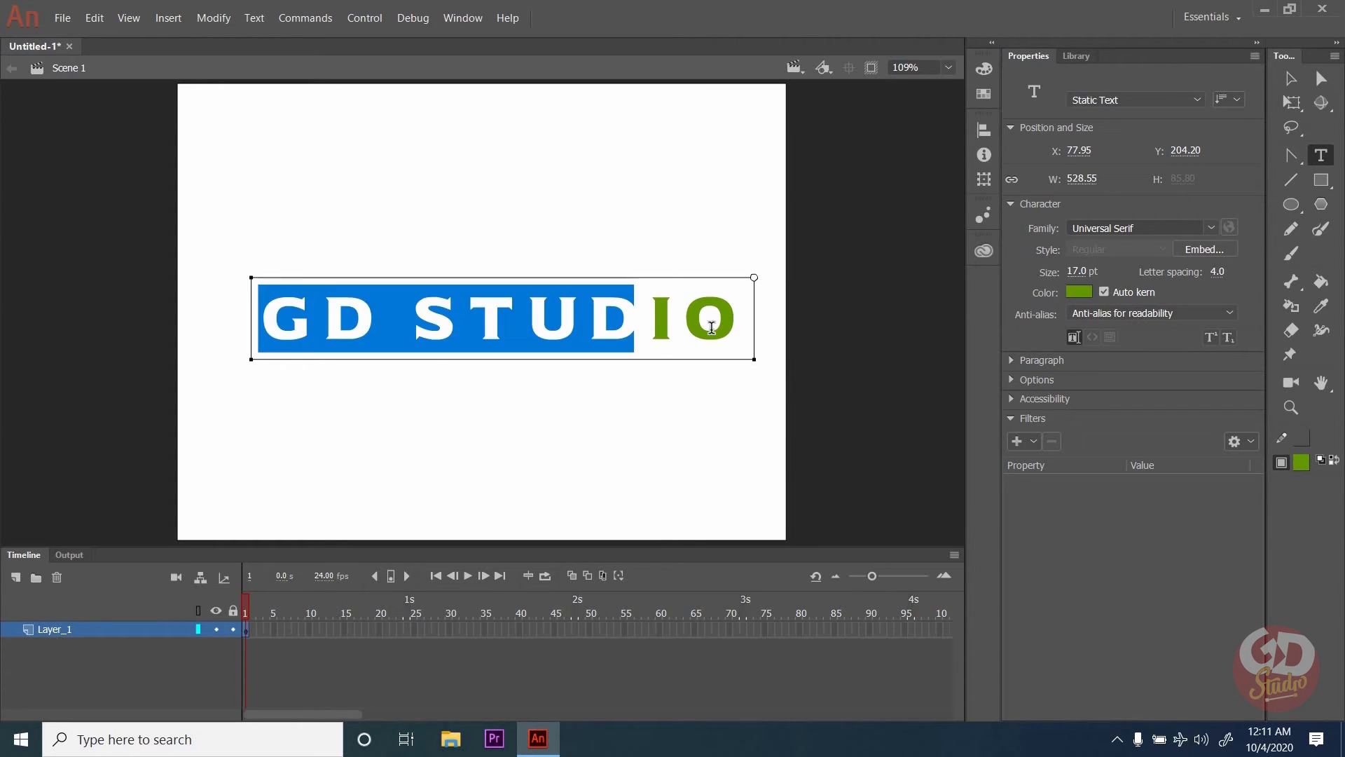
{"action": "left_click", "coordinate": [733, 324]}
{"action": "left_click_drag", "start_coordinate": [735, 324], "coordinate": [228, 334]}
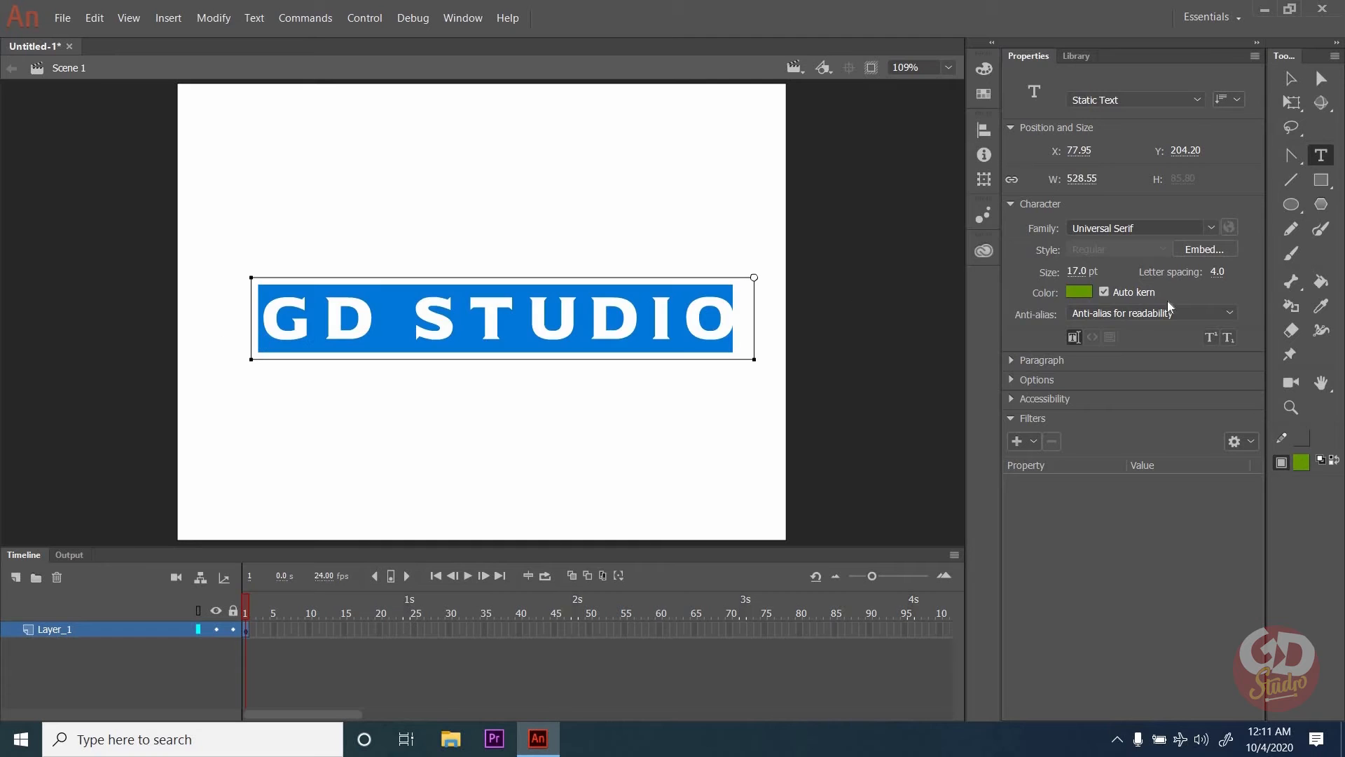
{"action": "mouse_move", "coordinate": [1217, 272]}
{"action": "left_mouse_down"}
{"action": "mouse_move", "coordinate": [1191, 272]}
{"action": "mouse_move", "coordinate": [1220, 272]}
{"action": "left_mouse_up"}
{"action": "left_click_drag", "start_coordinate": [1219, 272], "coordinate": [1236, 271]}
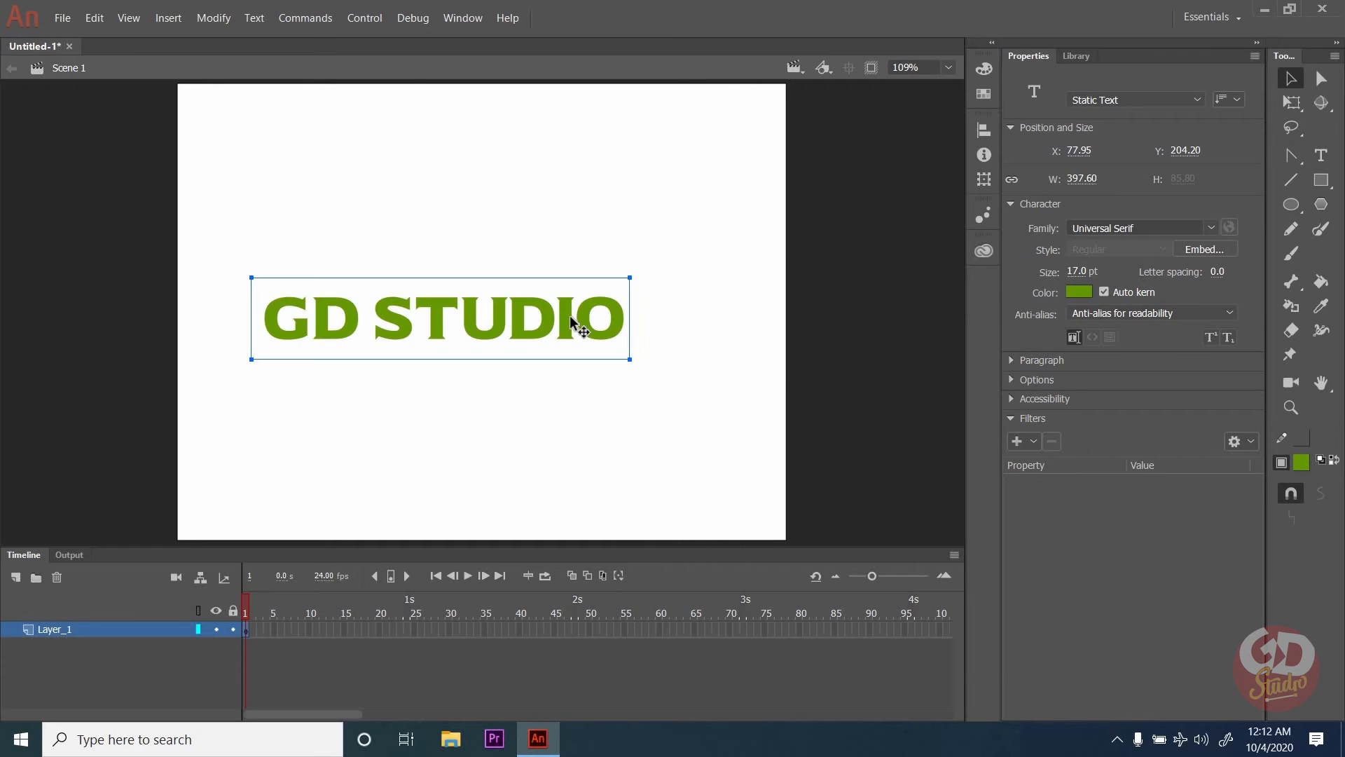
{"action": "key", "text": "Delete"}
Draw the outline of a house with the Line tool: a gabled front wall, a sloping side roof and a long side wall.
{"action": "left_click", "coordinate": [1294, 180]}
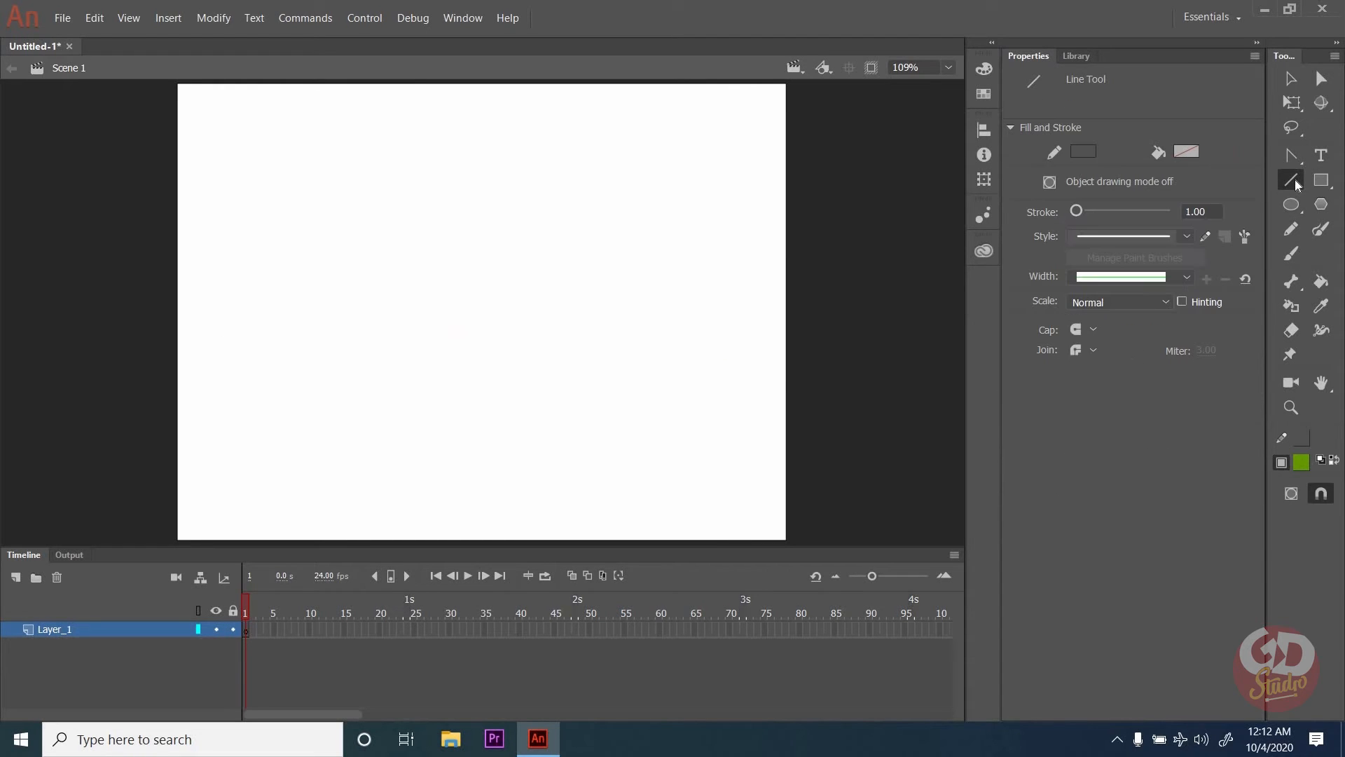
{"action": "mouse_move", "coordinate": [365, 170]}
{"action": "left_mouse_down"}
{"action": "mouse_move", "coordinate": [366, 333]}
{"action": "mouse_move", "coordinate": [496, 329]}
{"action": "left_mouse_up"}
{"action": "mouse_move", "coordinate": [497, 329]}
{"action": "left_mouse_down"}
{"action": "mouse_move", "coordinate": [497, 170]}
{"action": "mouse_move", "coordinate": [448, 111]}
{"action": "mouse_move", "coordinate": [366, 169]}
{"action": "left_mouse_up"}
{"action": "mouse_move", "coordinate": [449, 111]}
{"action": "left_mouse_down"}
{"action": "mouse_move", "coordinate": [691, 112]}
{"action": "mouse_move", "coordinate": [765, 169]}
{"action": "left_mouse_up"}
{"action": "left_click_drag", "start_coordinate": [497, 169], "coordinate": [729, 328]}
{"action": "left_click_drag", "start_coordinate": [496, 329], "coordinate": [729, 328]}
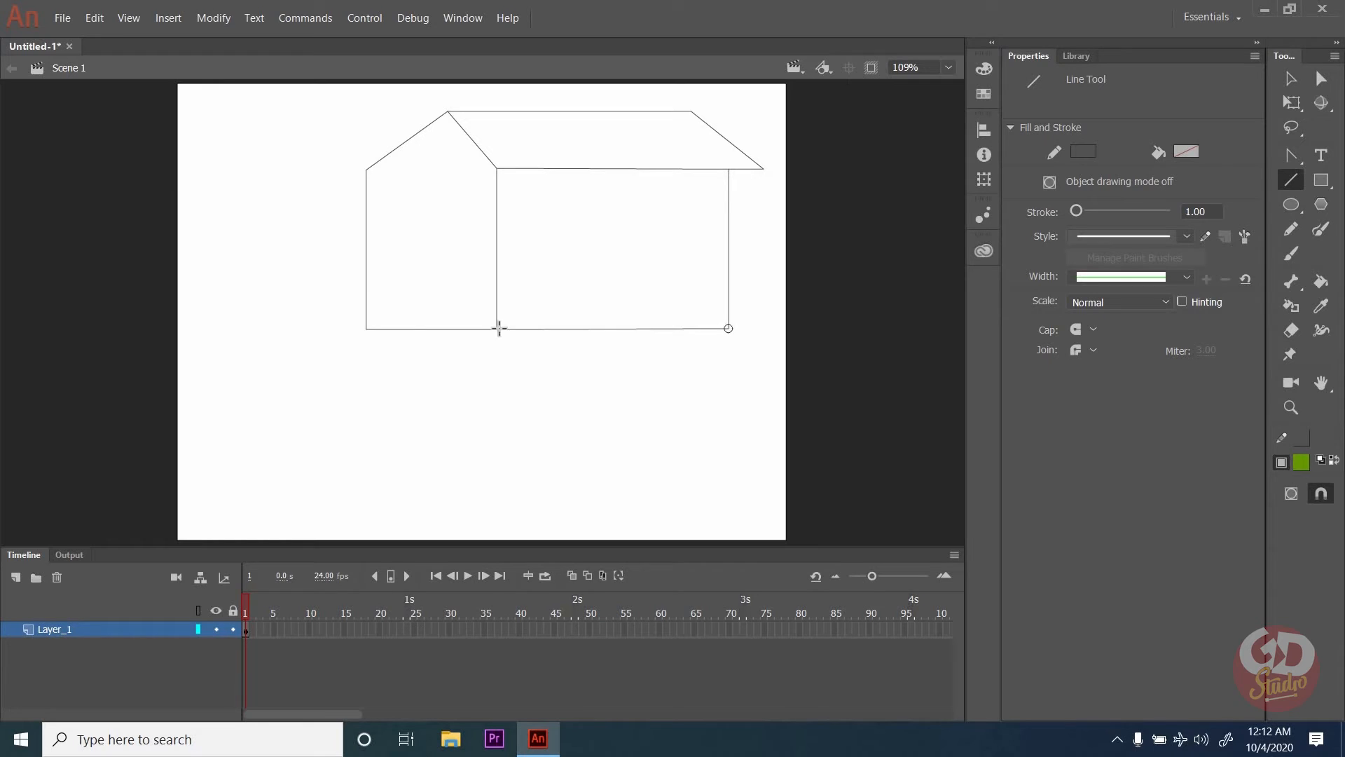
Complete the house with lines for a front door, two rectangular side windows and a roof overhang beyond the gable's outer edge.
{"action": "mouse_move", "coordinate": [404, 329]}
{"action": "left_mouse_down"}
{"action": "mouse_move", "coordinate": [409, 240]}
{"action": "mouse_move", "coordinate": [441, 231]}
{"action": "mouse_move", "coordinate": [442, 328]}
{"action": "left_mouse_up"}
{"action": "mouse_move", "coordinate": [532, 230]}
{"action": "left_mouse_down"}
{"action": "mouse_move", "coordinate": [587, 231]}
{"action": "mouse_move", "coordinate": [588, 273]}
{"action": "left_mouse_up"}
{"action": "left_click_drag", "start_coordinate": [530, 231], "coordinate": [530, 274]}
{"action": "left_click_drag", "start_coordinate": [530, 273], "coordinate": [587, 273]}
{"action": "mouse_move", "coordinate": [620, 228]}
{"action": "left_mouse_down"}
{"action": "mouse_move", "coordinate": [620, 272]}
{"action": "mouse_move", "coordinate": [675, 272]}
{"action": "mouse_move", "coordinate": [675, 227]}
{"action": "mouse_move", "coordinate": [675, 271]}
{"action": "left_mouse_up"}
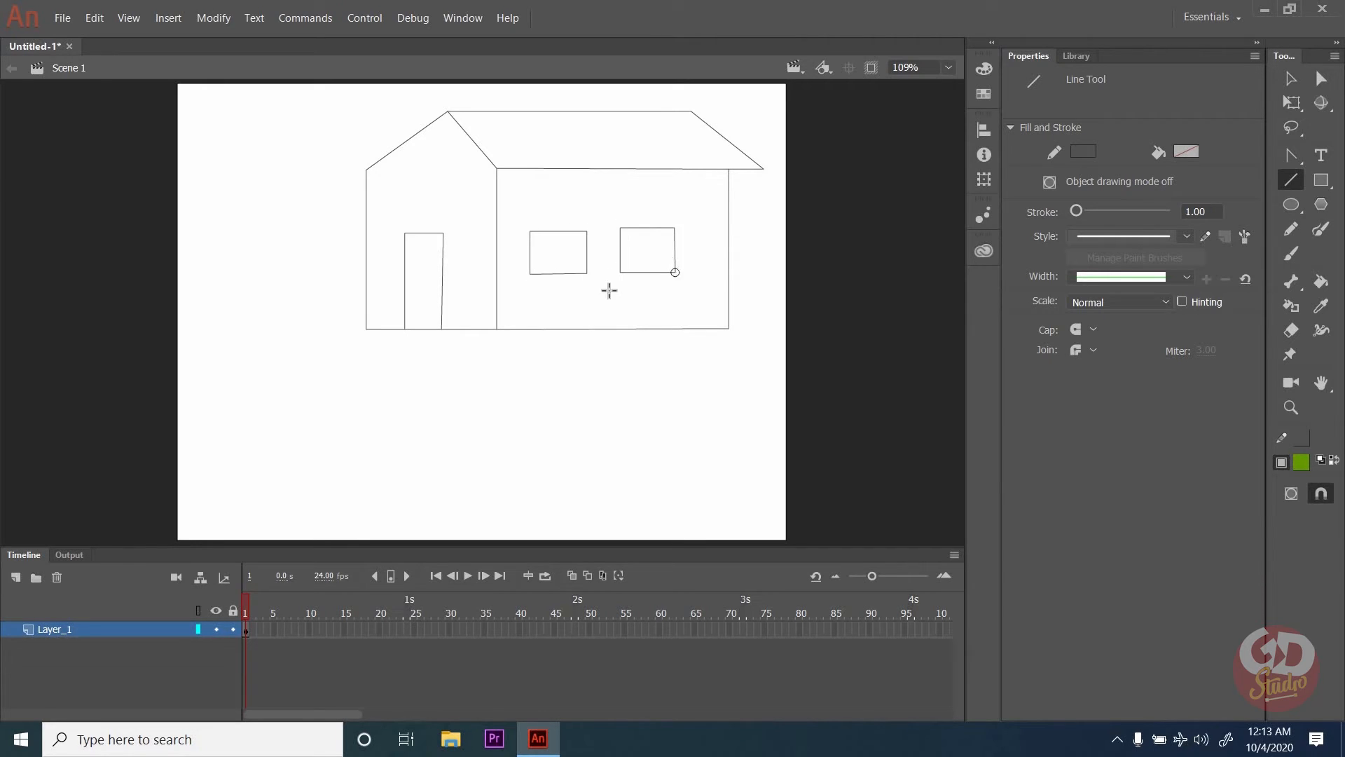
{"action": "mouse_move", "coordinate": [445, 112]}
{"action": "left_mouse_down"}
{"action": "mouse_move", "coordinate": [329, 173]}
{"action": "mouse_move", "coordinate": [365, 169]}
{"action": "left_mouse_up"}
Fill the side roof and the gable's roof overhang with dark brown #663300 using the Paint Bucket.
{"action": "left_click", "coordinate": [1321, 282]}
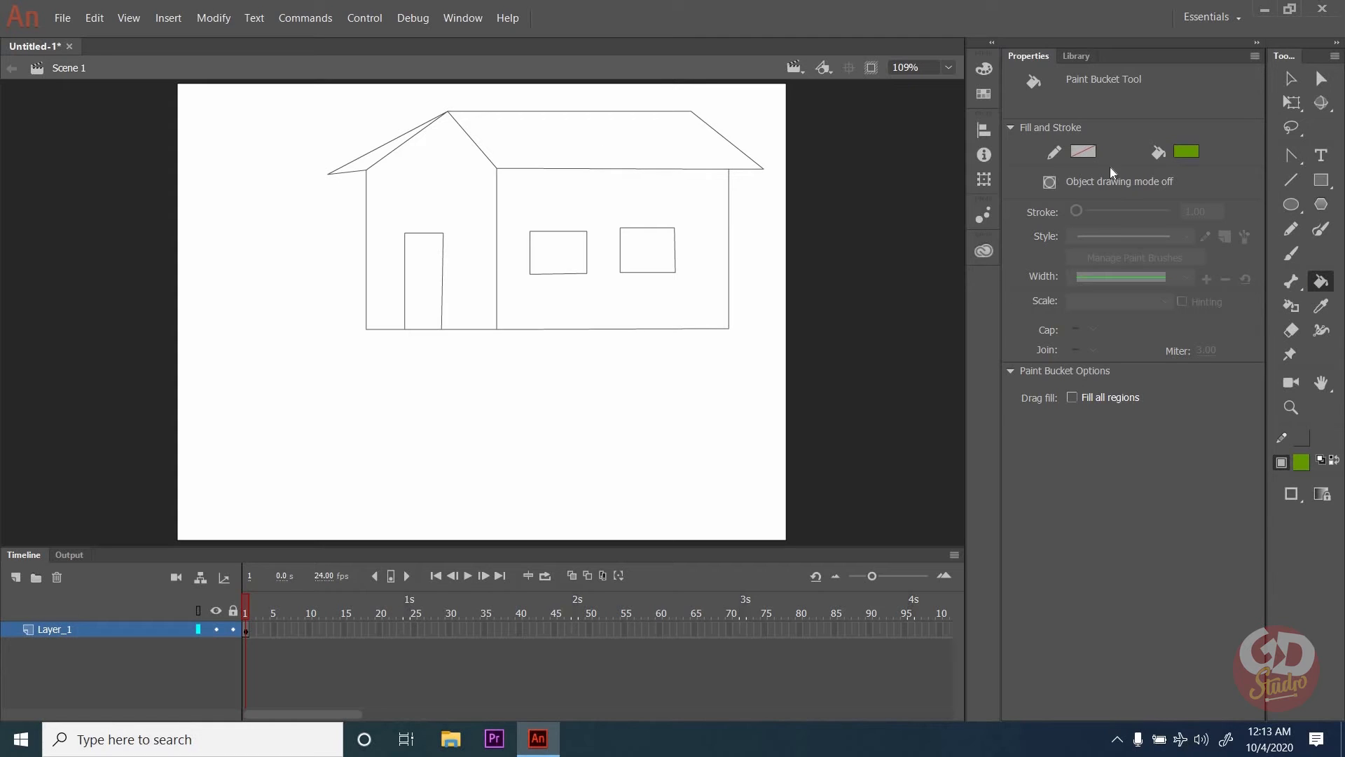
{"action": "left_click", "coordinate": [1188, 152]}
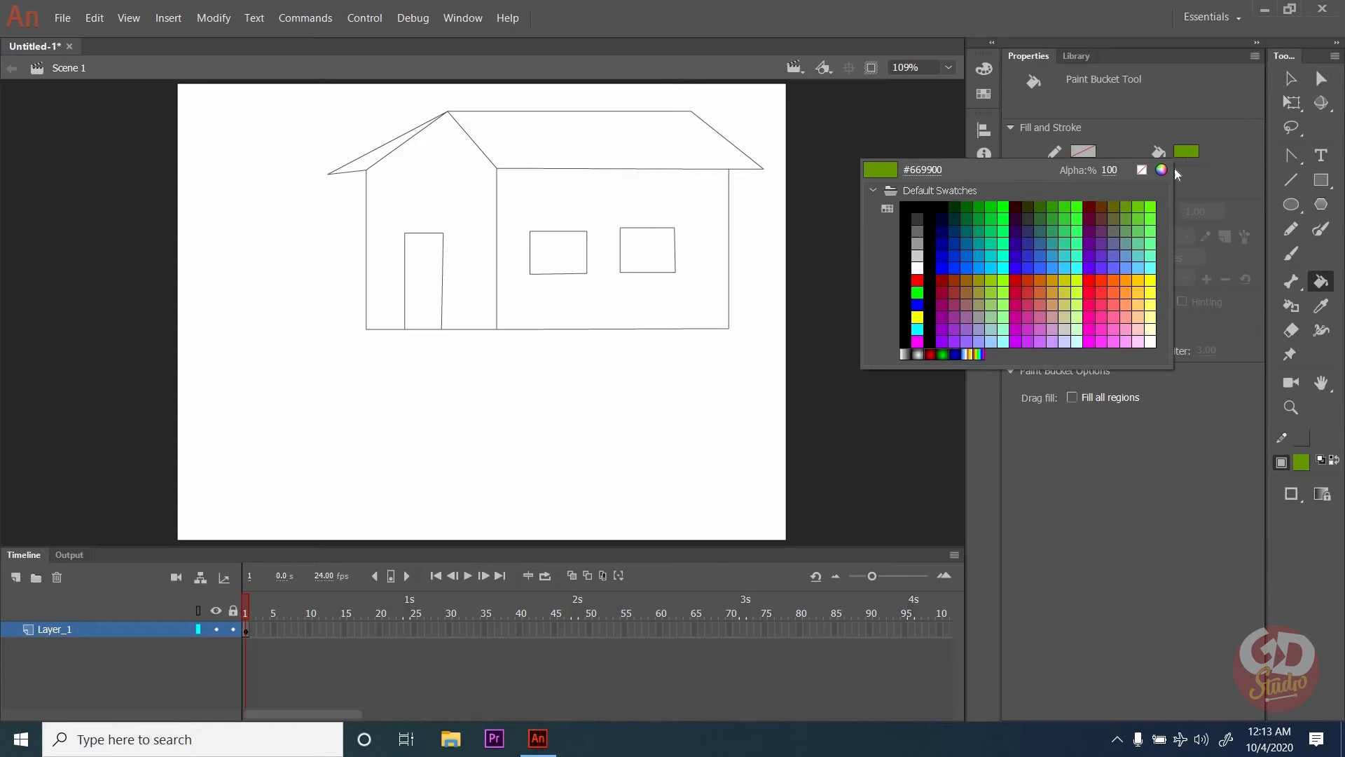
{"action": "left_click", "coordinate": [1102, 209]}
{"action": "left_click", "coordinate": [633, 158]}
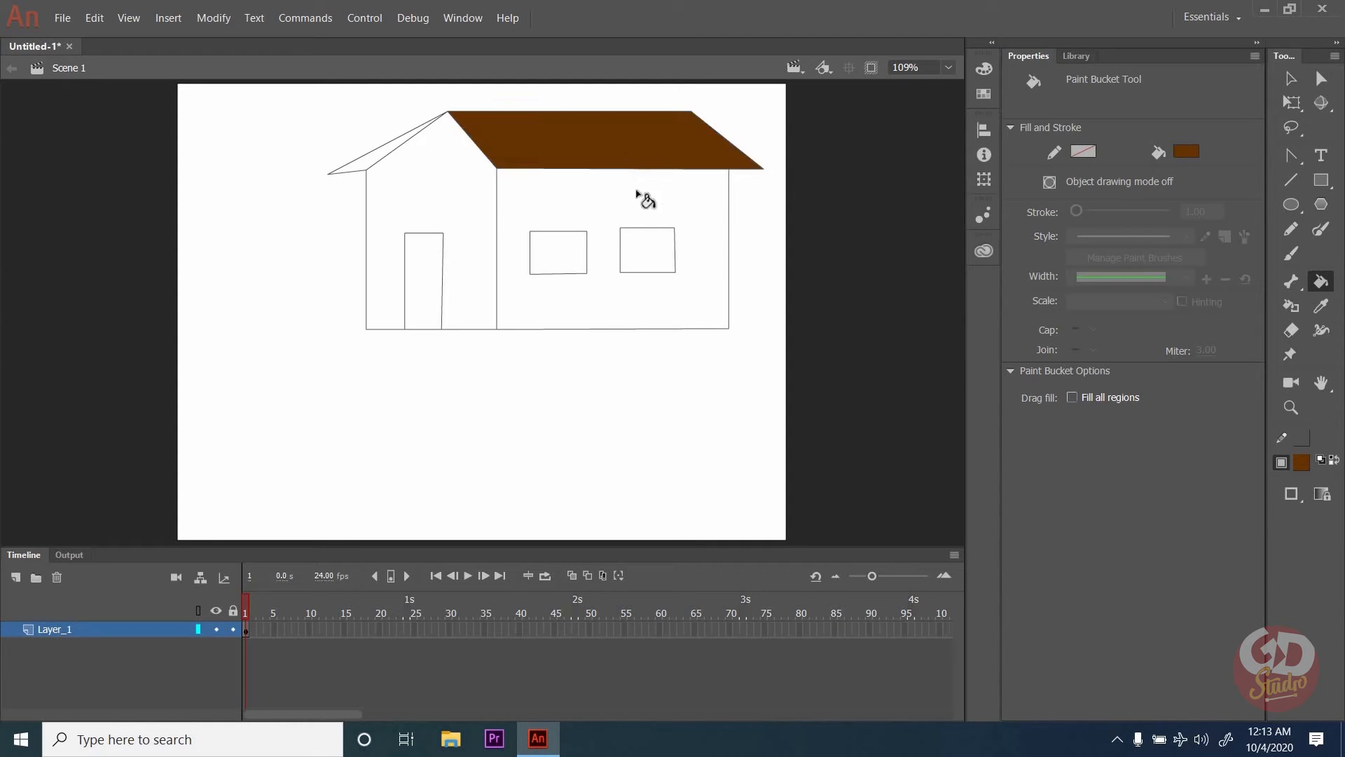
{"action": "left_click", "coordinate": [374, 161]}
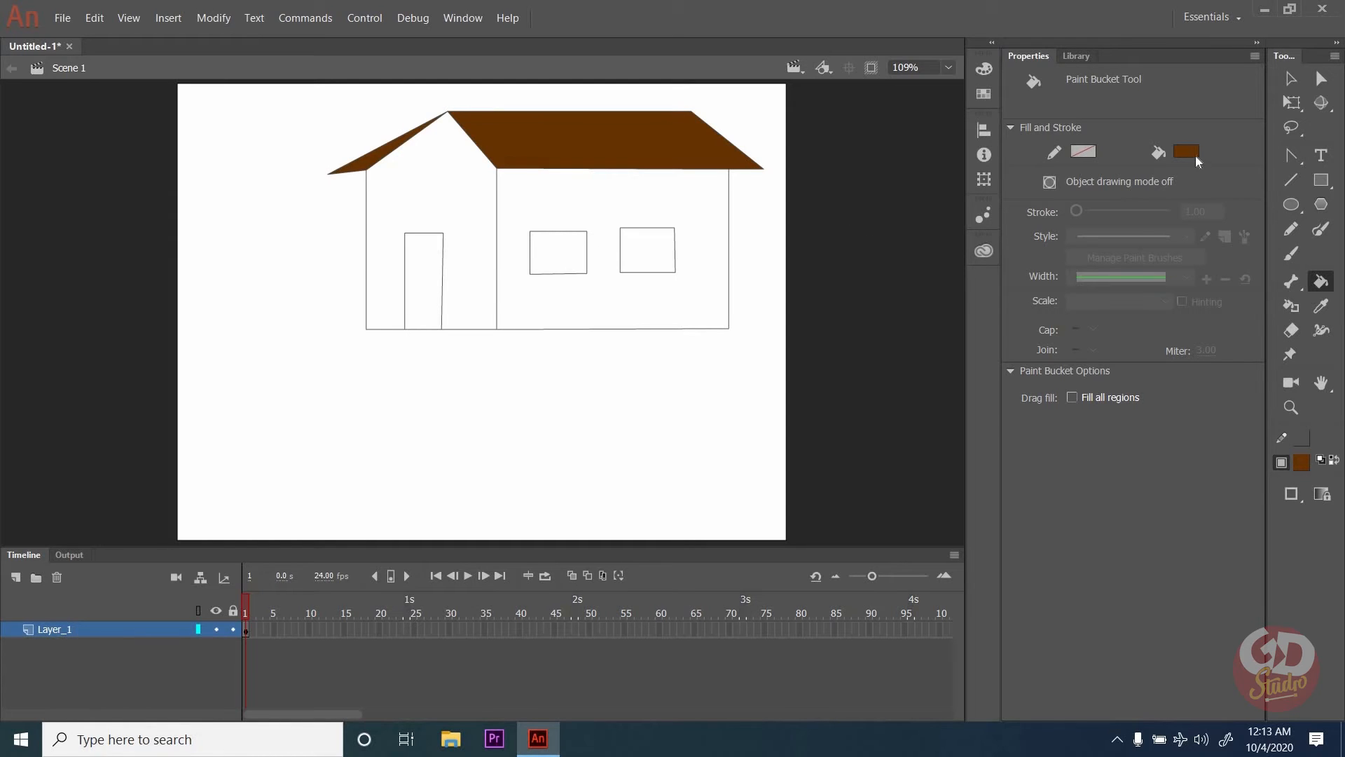
Fill the gabled front wall with orange-yellow and the long side wall with yellow #FFFF00.
{"action": "left_click", "coordinate": [1191, 153]}
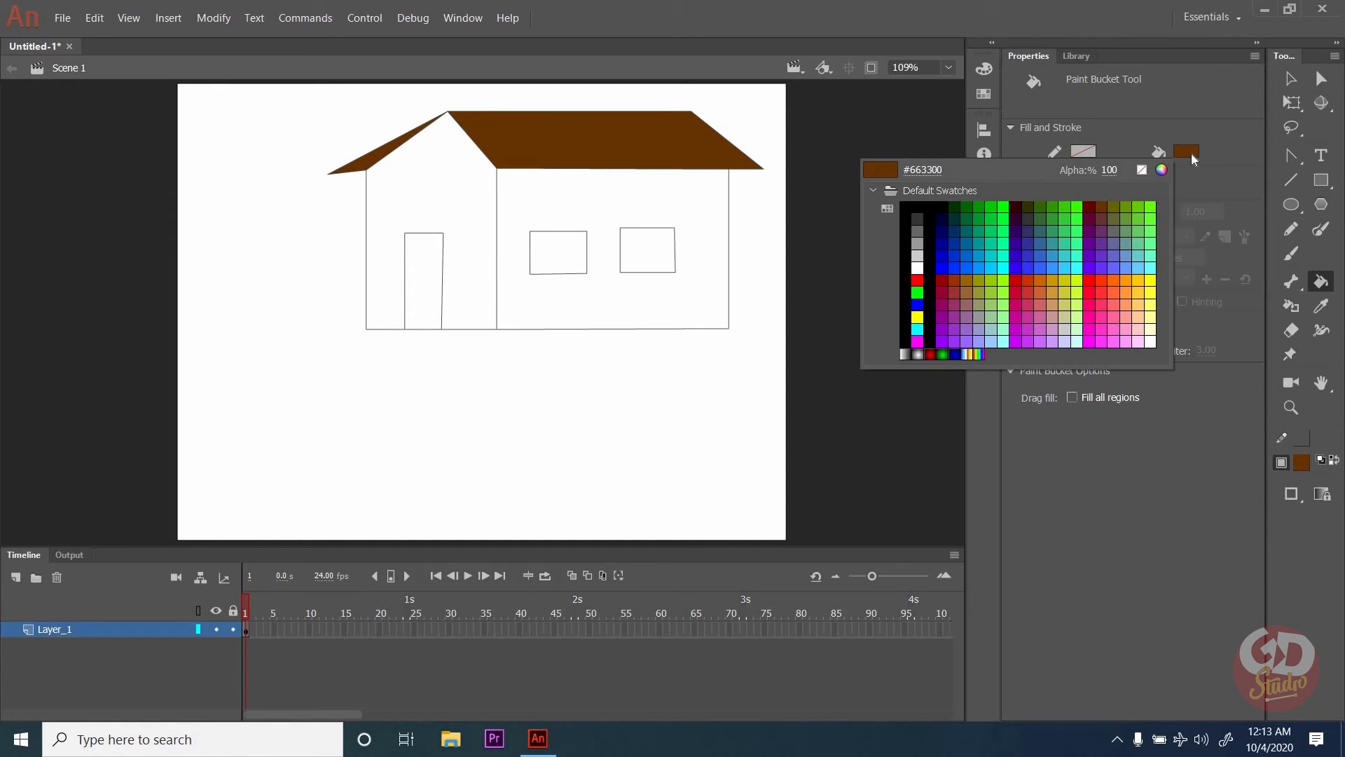
{"action": "left_click", "coordinate": [1144, 280]}
{"action": "left_click", "coordinate": [462, 207]}
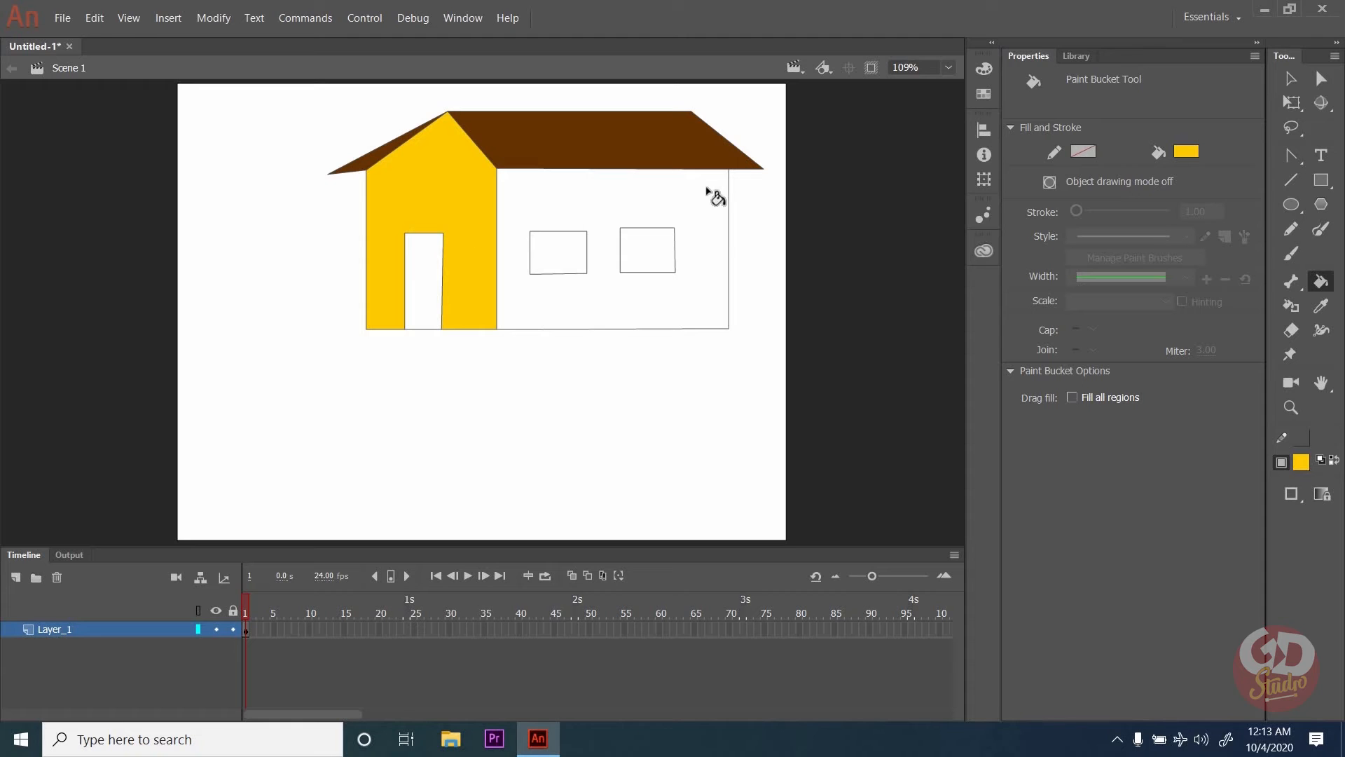
{"action": "left_click", "coordinate": [1187, 152]}
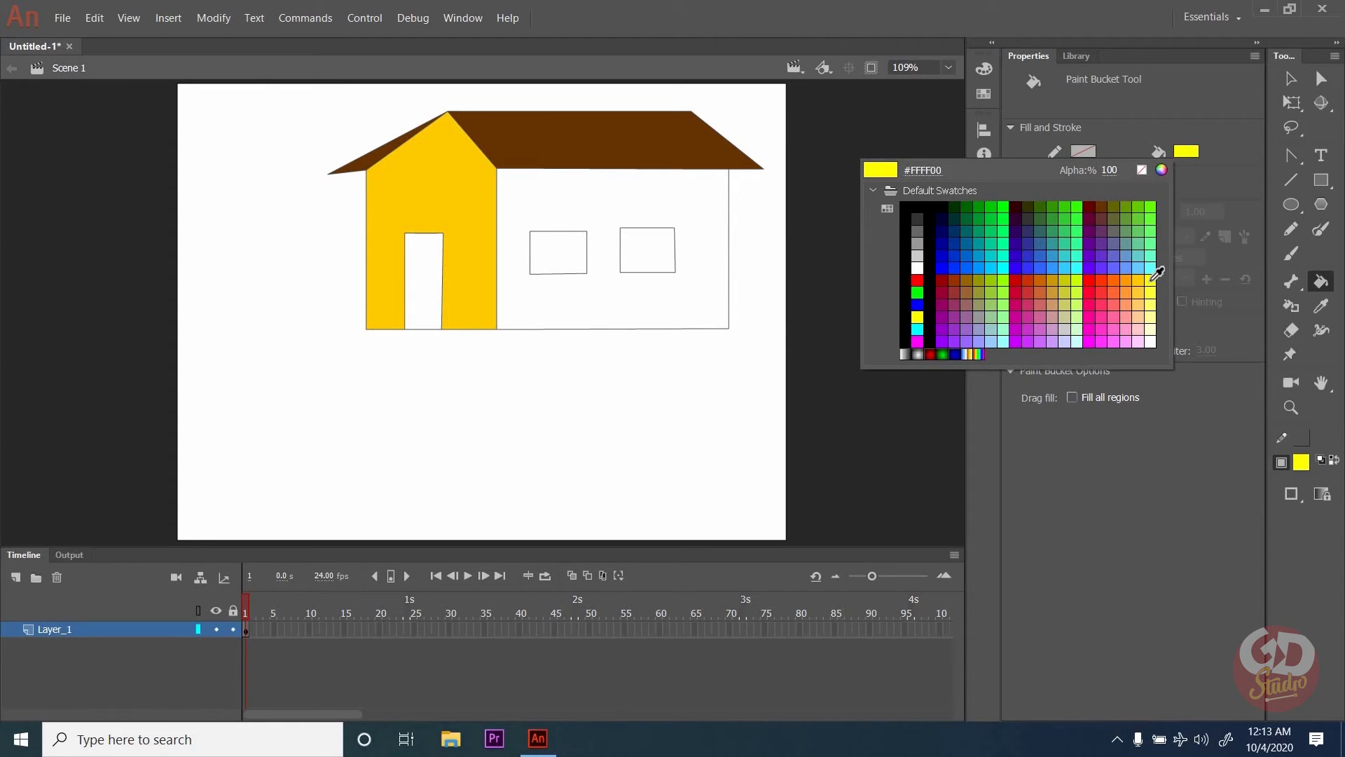
{"action": "left_click", "coordinate": [1157, 273]}
{"action": "left_click", "coordinate": [591, 201]}
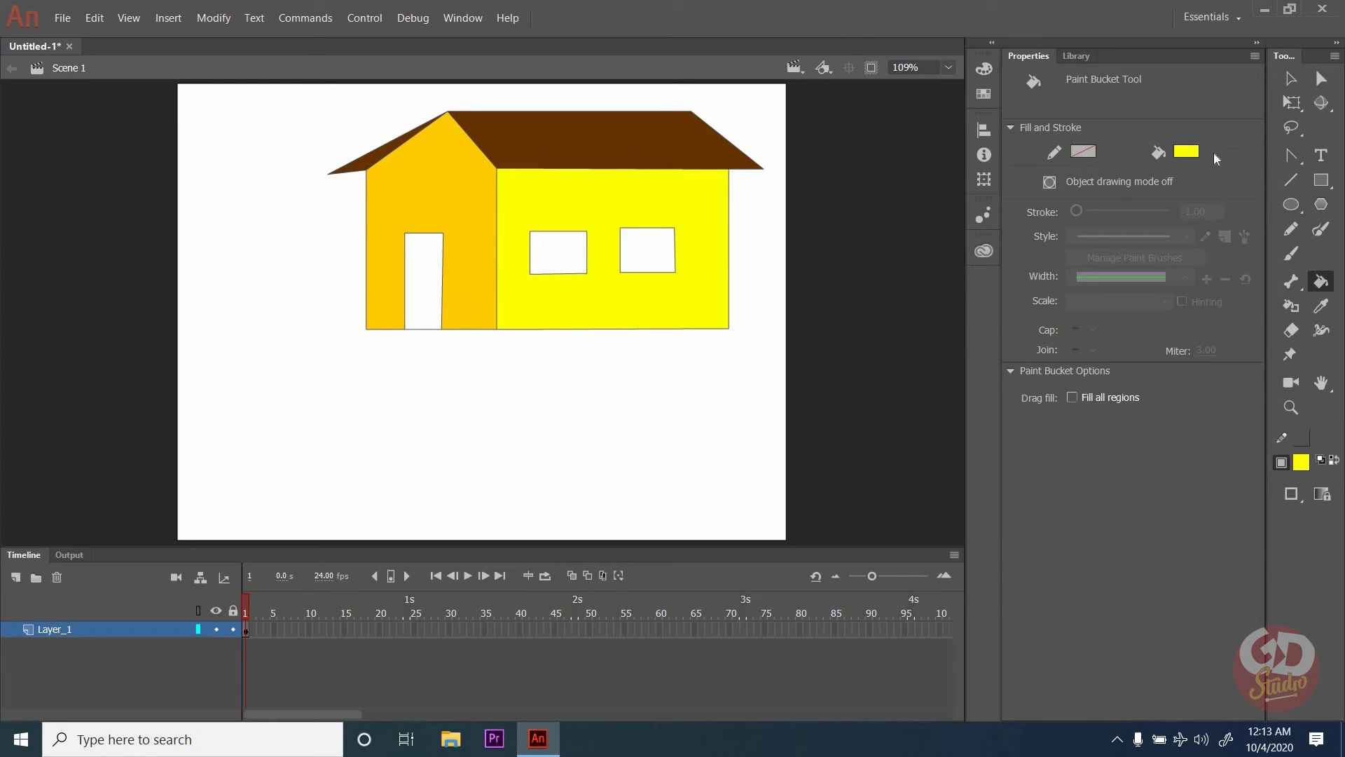
Fill the front door and both side windows with dark brown.
{"action": "left_click", "coordinate": [1187, 153]}
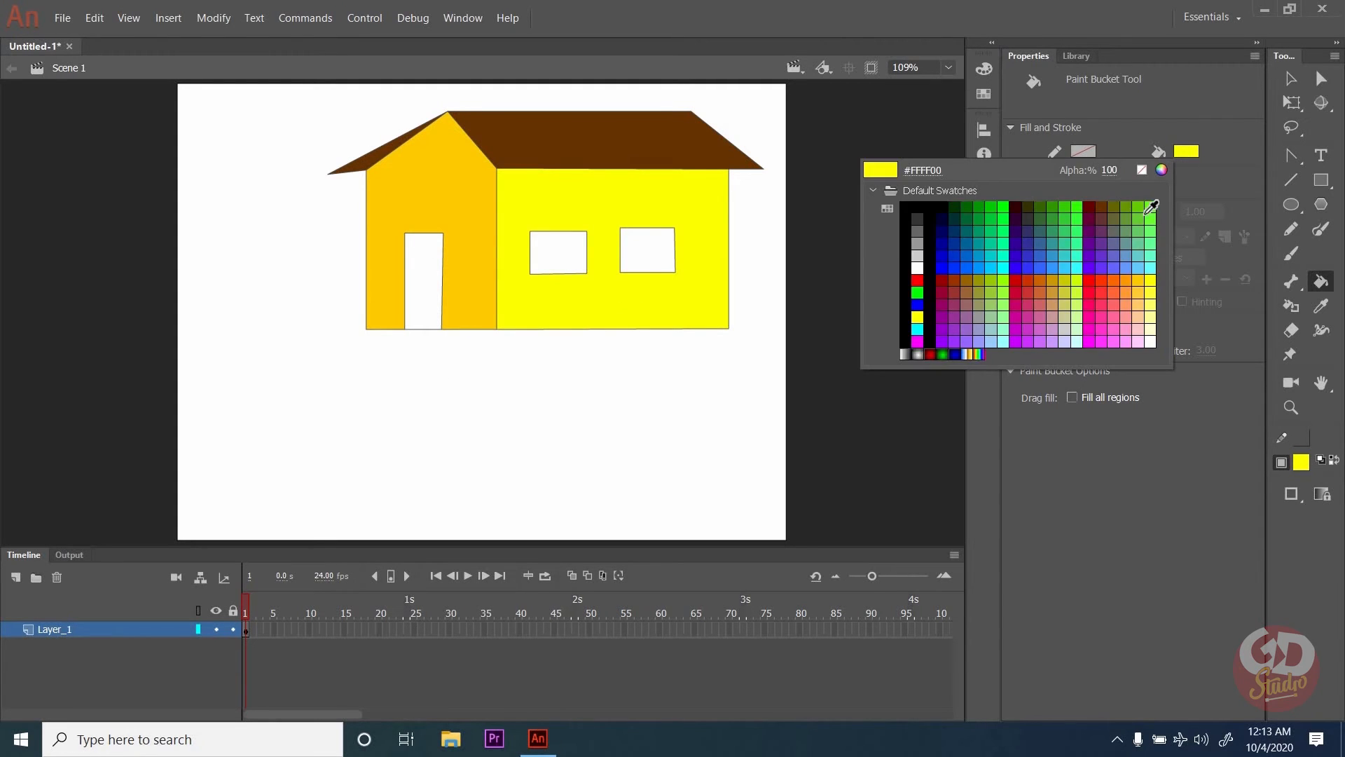
{"action": "left_click", "coordinate": [1110, 202]}
{"action": "left_click", "coordinate": [422, 277]}
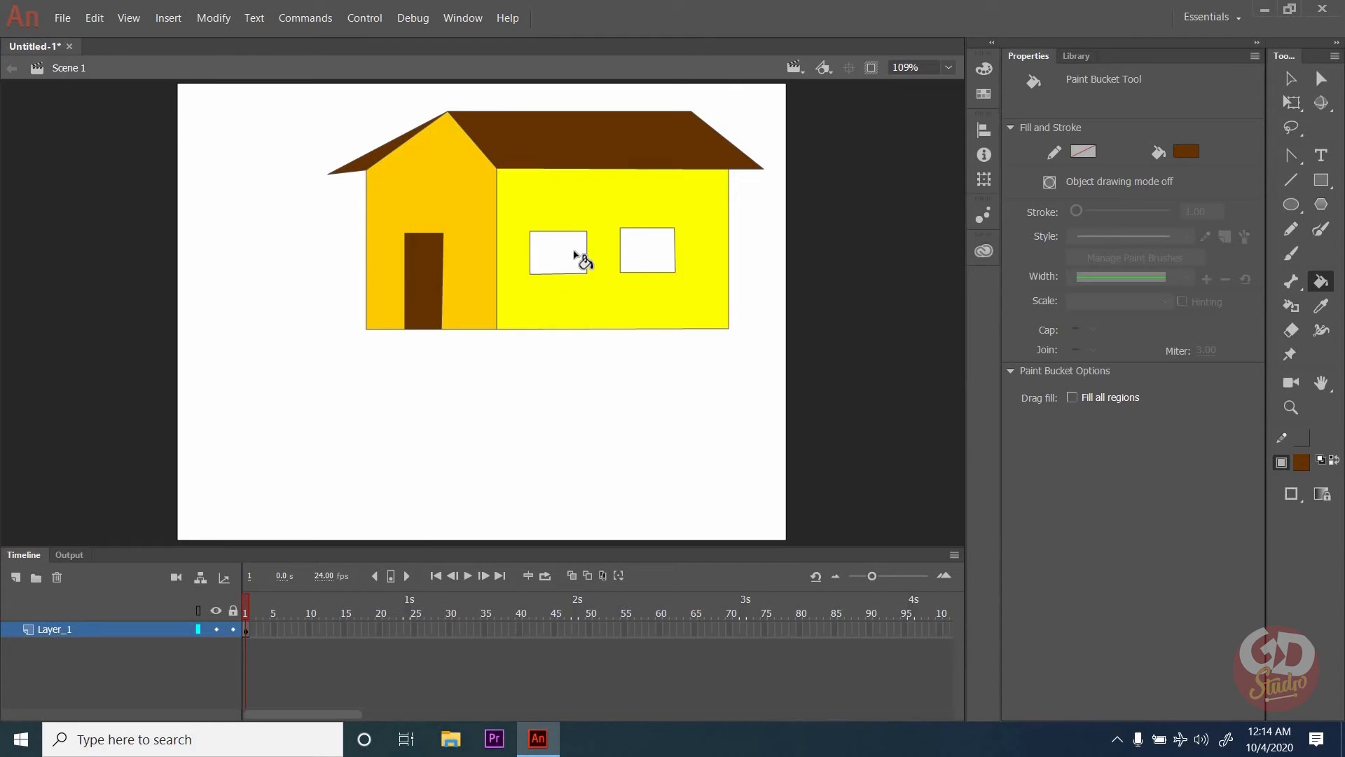
{"action": "left_click", "coordinate": [574, 252]}
{"action": "left_click", "coordinate": [652, 246]}
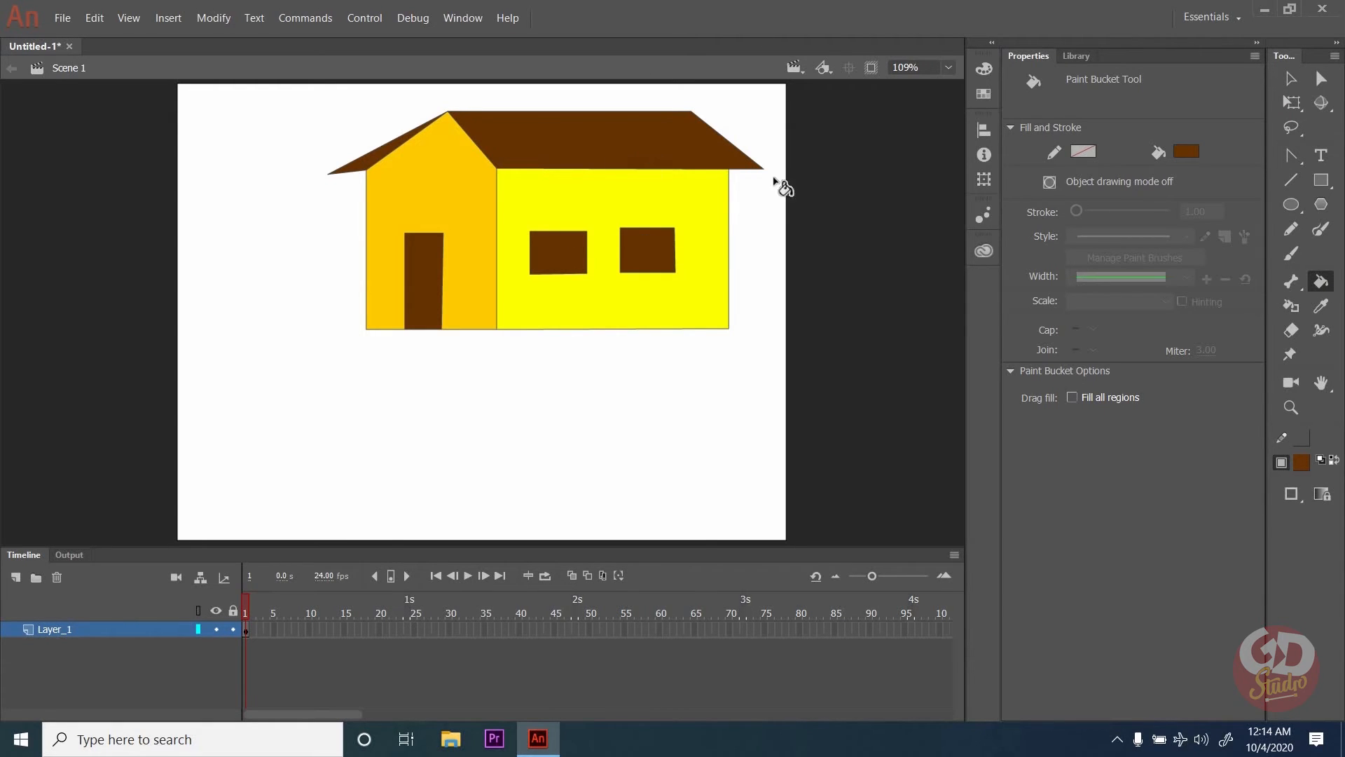
Bend the roof's lower edge and the gable's sloping edges into curves with the Selection tool, lowering the front eave corner.
{"action": "left_click", "coordinate": [1293, 78]}
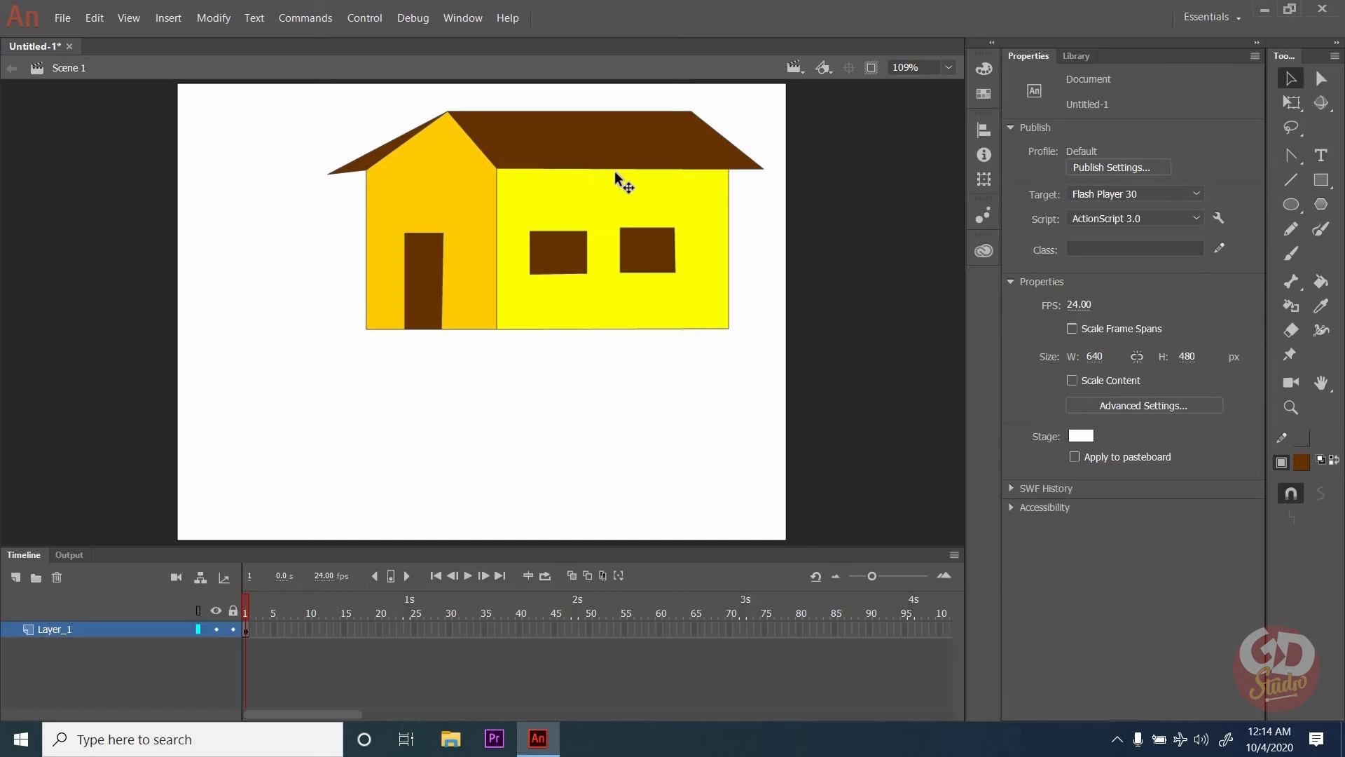
{"action": "left_click_drag", "start_coordinate": [616, 170], "coordinate": [618, 181]}
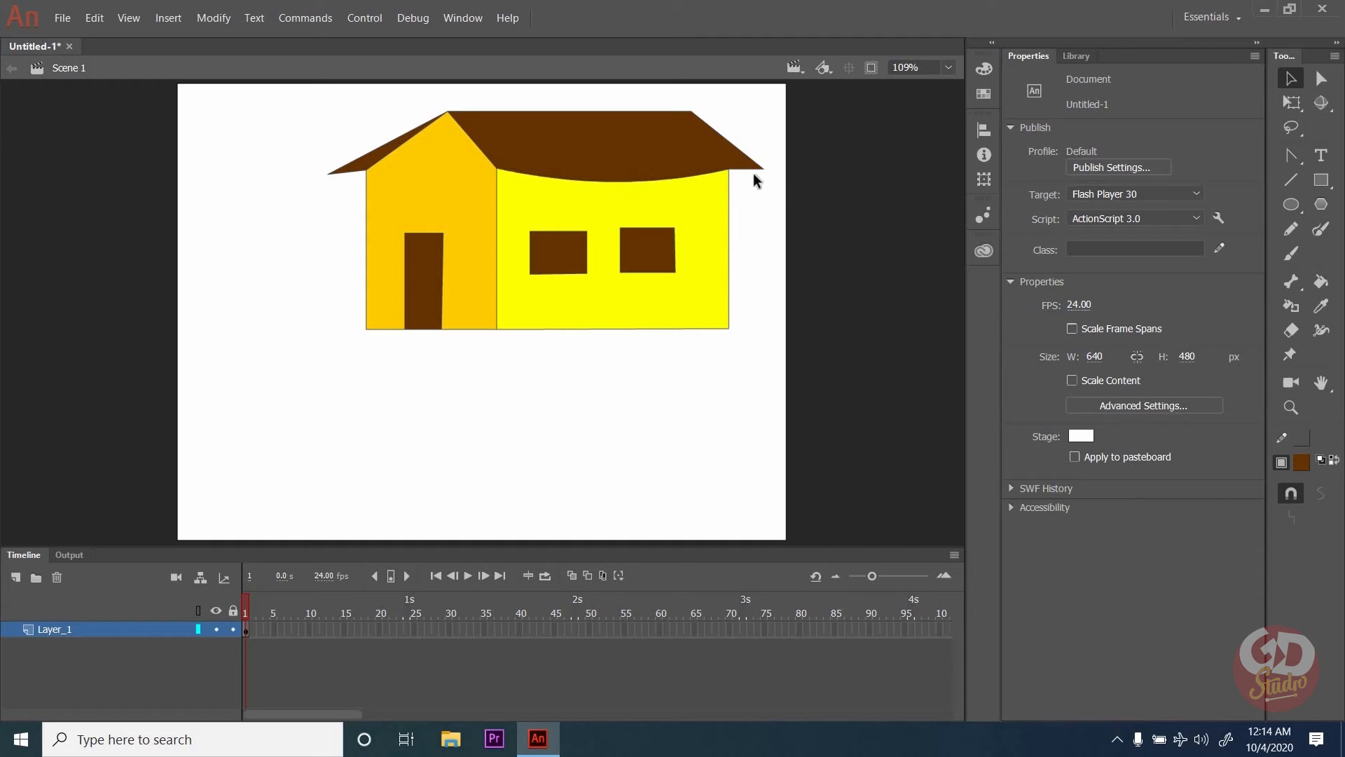
{"action": "mouse_move", "coordinate": [734, 176]}
{"action": "left_mouse_down"}
{"action": "mouse_move", "coordinate": [752, 187]}
{"action": "mouse_move", "coordinate": [729, 178]}
{"action": "left_mouse_up"}
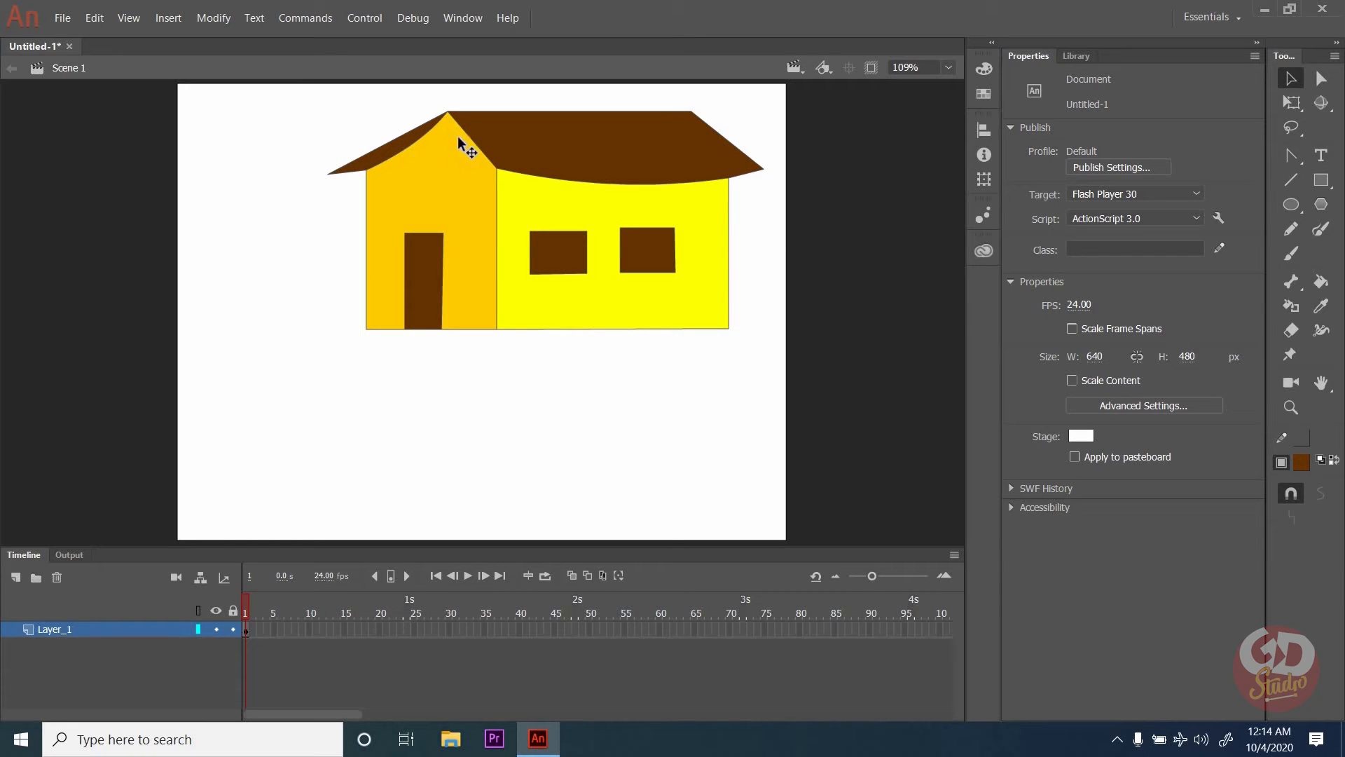
{"action": "left_click_drag", "start_coordinate": [479, 162], "coordinate": [497, 188]}
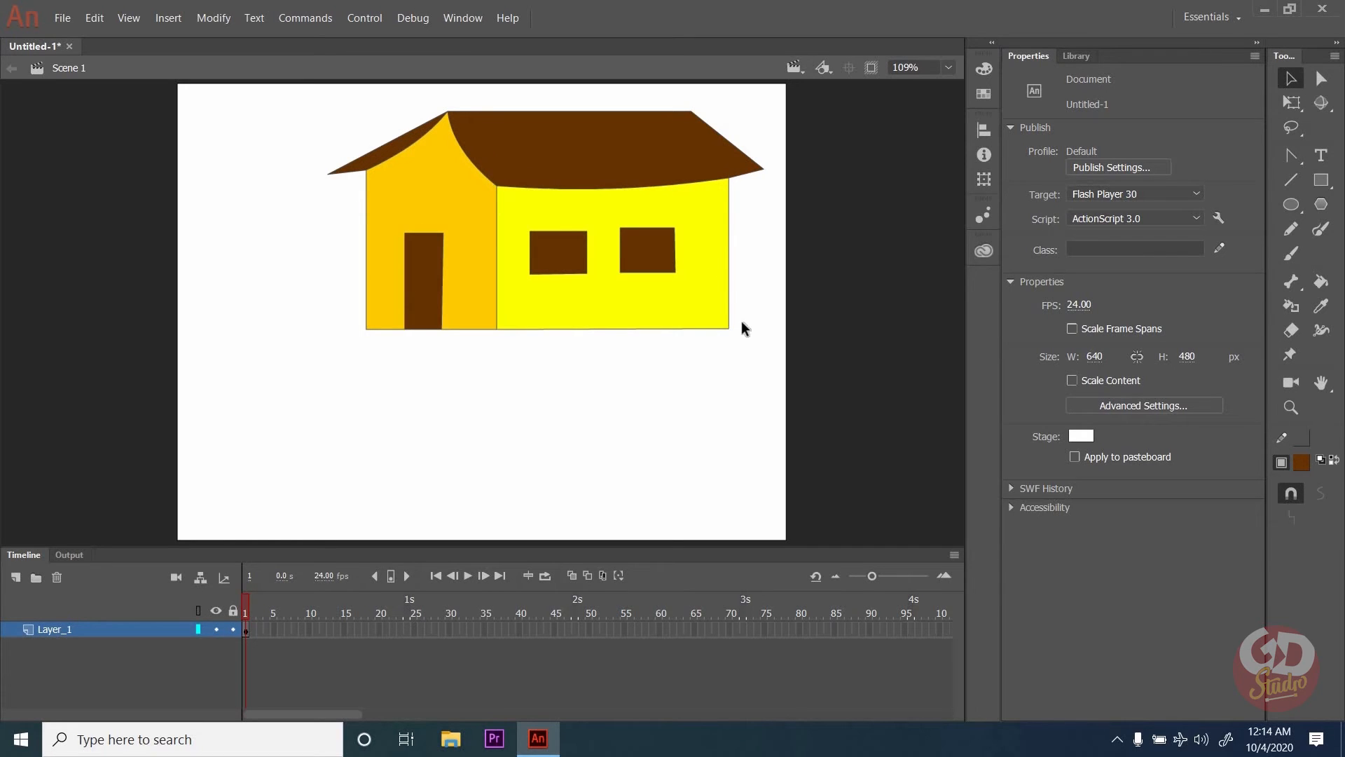
Move the bottom corners of the walls, door and windows so their lower edges slant in perspective.
{"action": "mouse_move", "coordinate": [727, 325]}
{"action": "left_mouse_down"}
{"action": "mouse_move", "coordinate": [728, 301]}
{"action": "mouse_move", "coordinate": [728, 313]}
{"action": "left_mouse_up"}
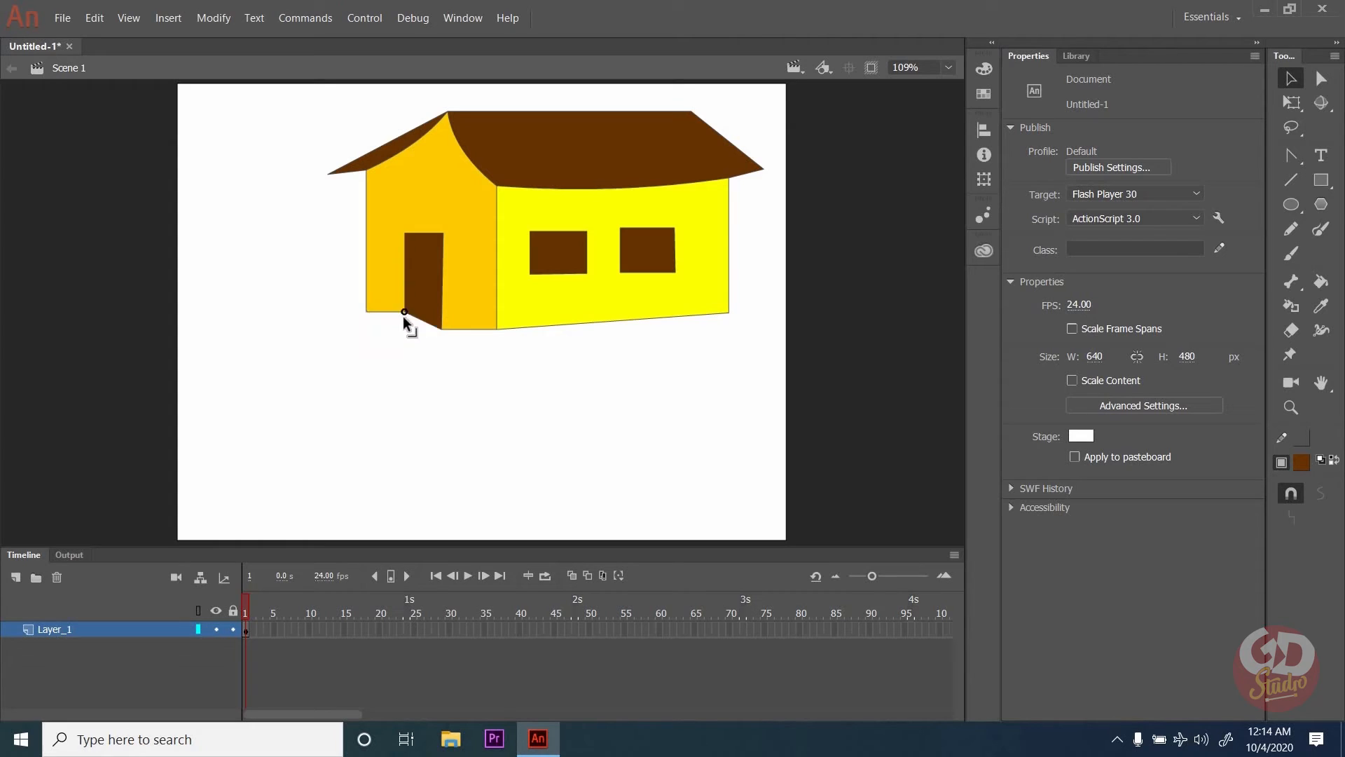
{"action": "left_click_drag", "start_coordinate": [439, 323], "coordinate": [440, 315]}
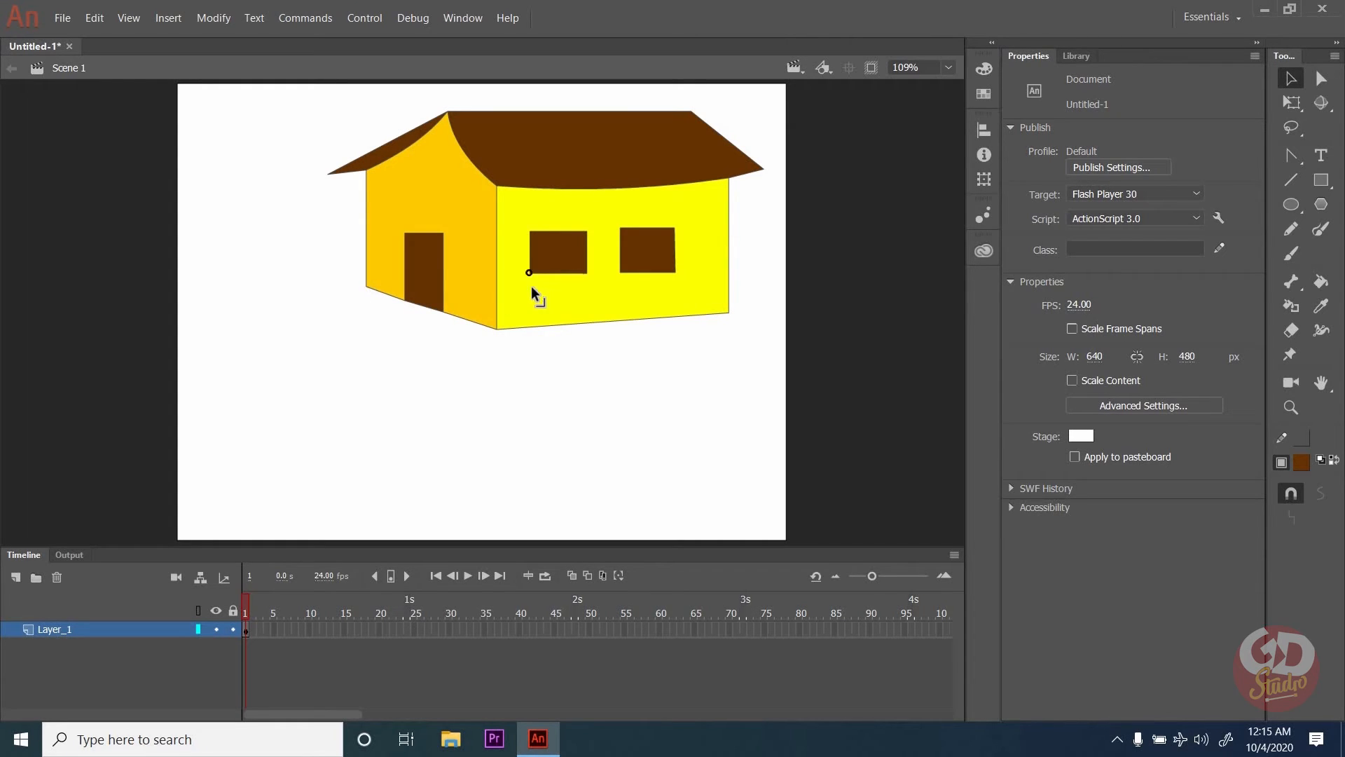
{"action": "left_click_drag", "start_coordinate": [530, 276], "coordinate": [532, 287]}
{"action": "left_click", "coordinate": [673, 254]}
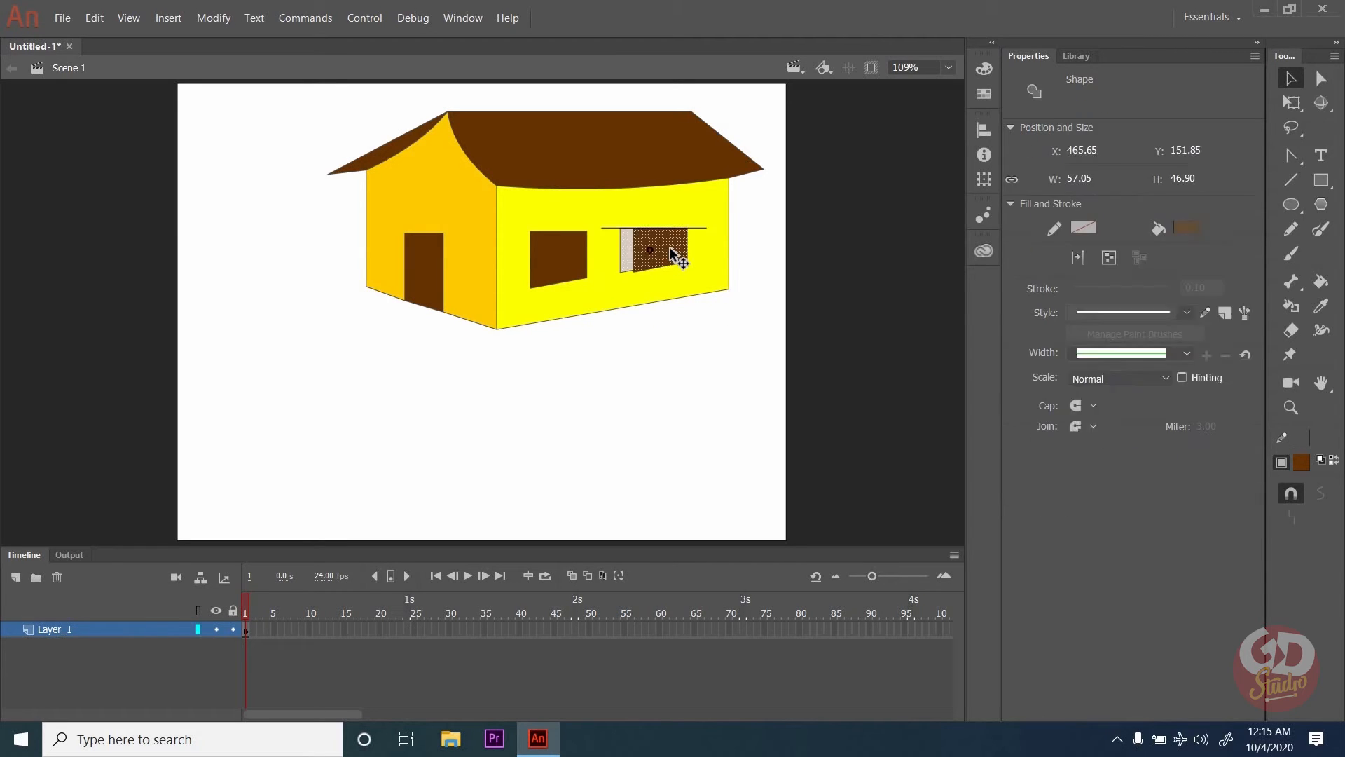
{"action": "left_click", "coordinate": [709, 337]}
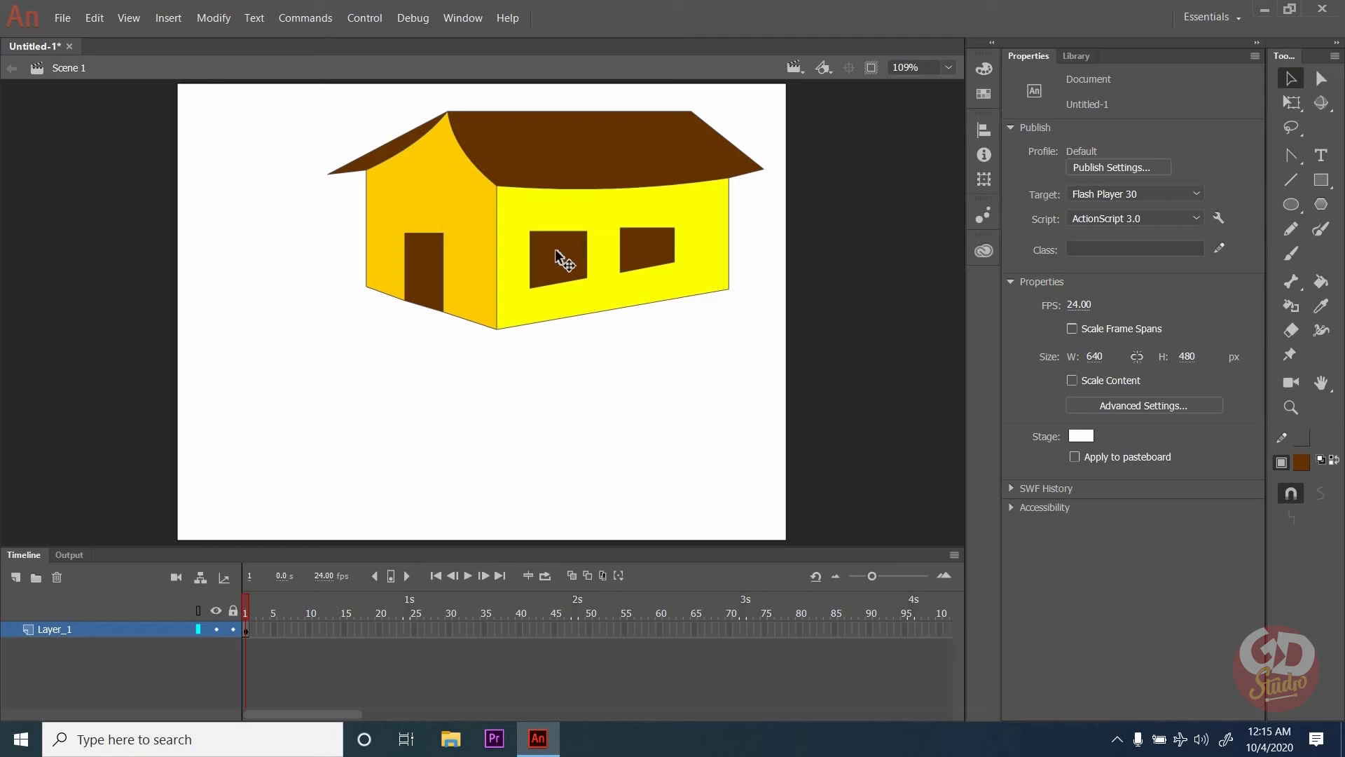
Move the fill of the window nearest the front corner below the house, and undo the move.
{"action": "left_click_drag", "start_coordinate": [562, 256], "coordinate": [624, 397]}
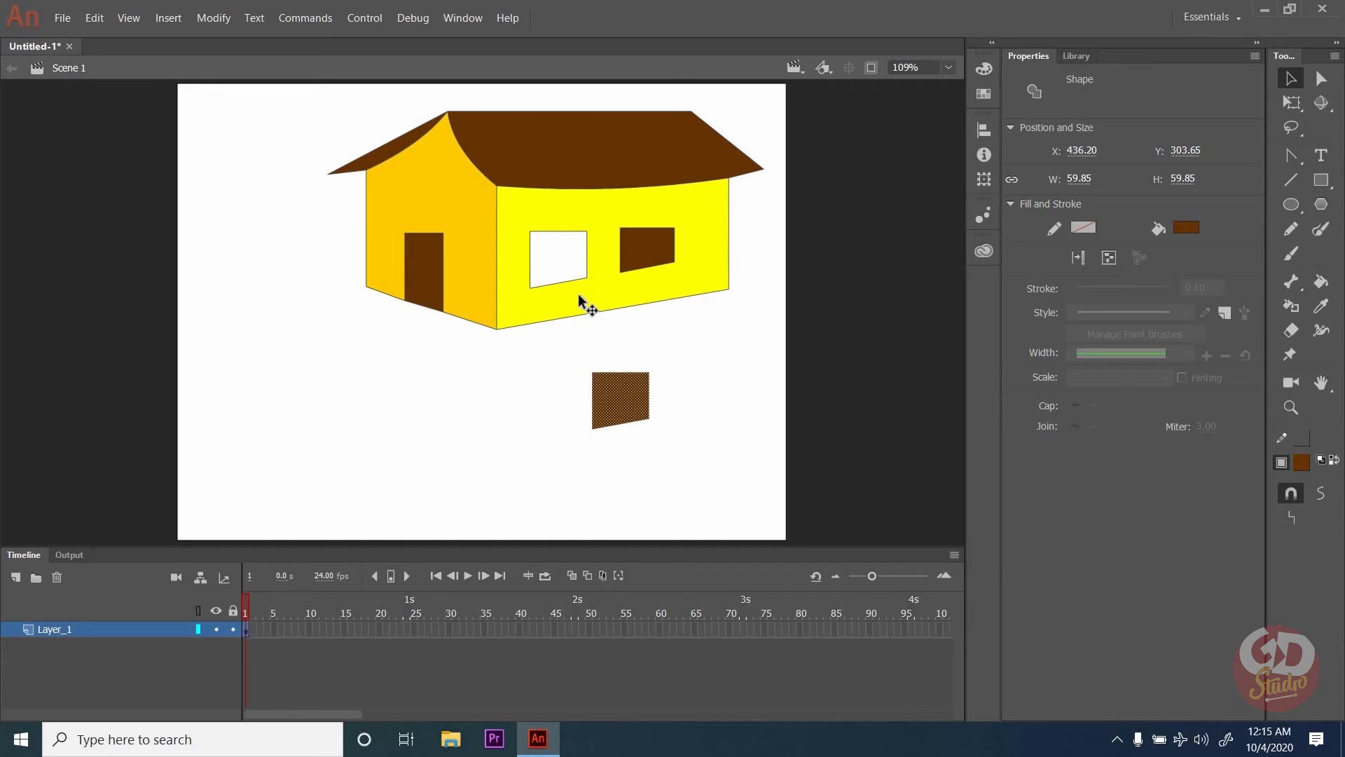
{"action": "key", "text": "ctrl+z"}
{"action": "left_click", "coordinate": [604, 415]}
Add a new layer above the house layer, and draw and undo a trial rectangle over the side wall.
{"action": "left_click", "coordinate": [16, 579]}
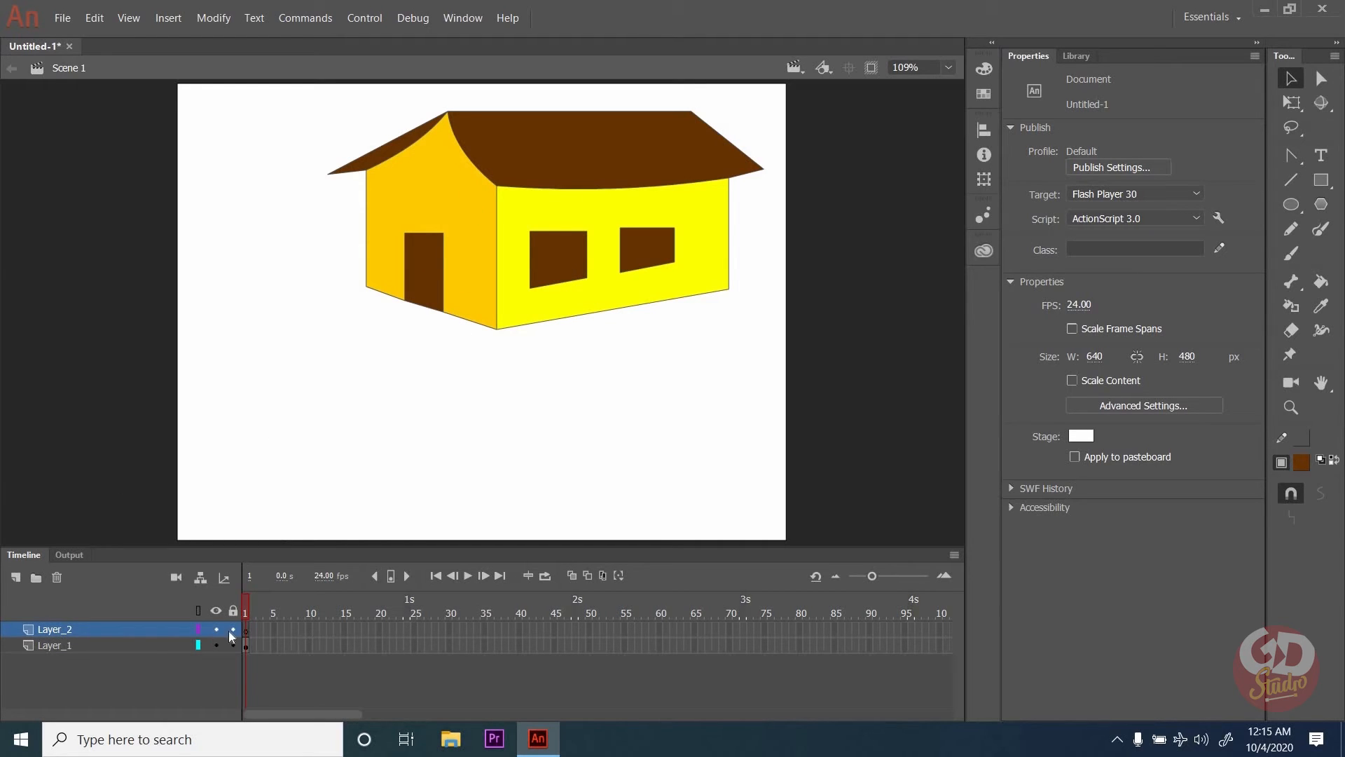
{"action": "left_click", "coordinate": [1291, 204]}
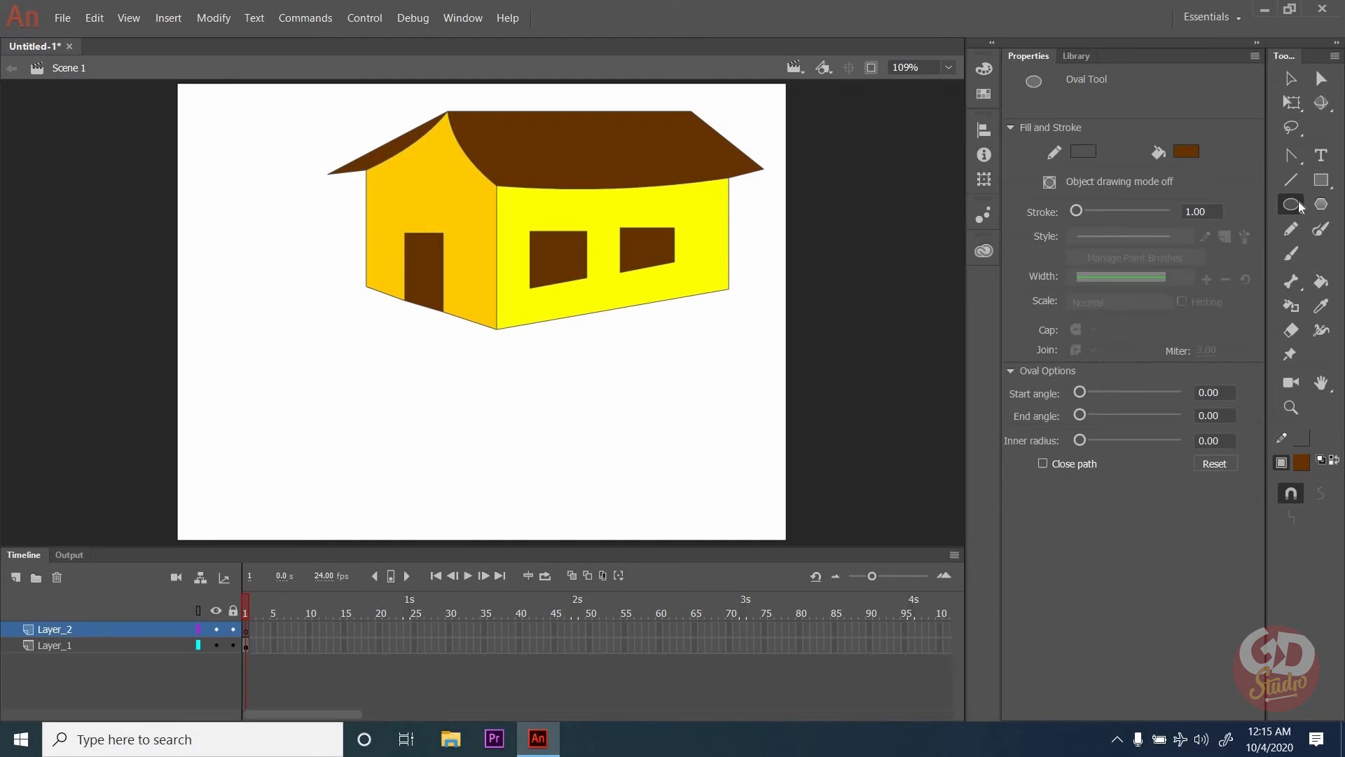
{"action": "left_click", "coordinate": [1320, 183]}
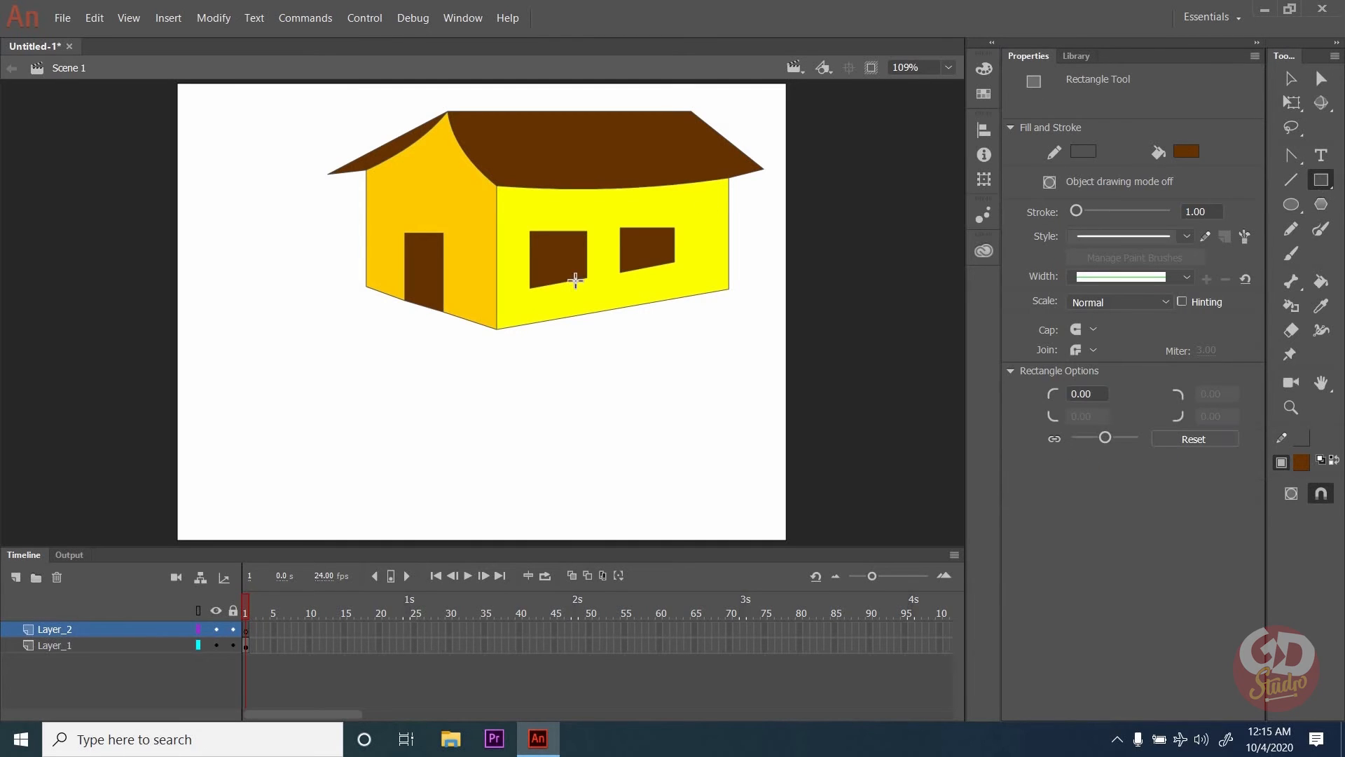
{"action": "left_click_drag", "start_coordinate": [605, 210], "coordinate": [731, 311]}
{"action": "key", "text": "ctrl+z"}
Draw a brown square about 63.5 px wide without a stroke on Layer_2, move it off the house and delete it.
{"action": "left_click", "coordinate": [1084, 152]}
{"action": "left_click", "coordinate": [1040, 173]}
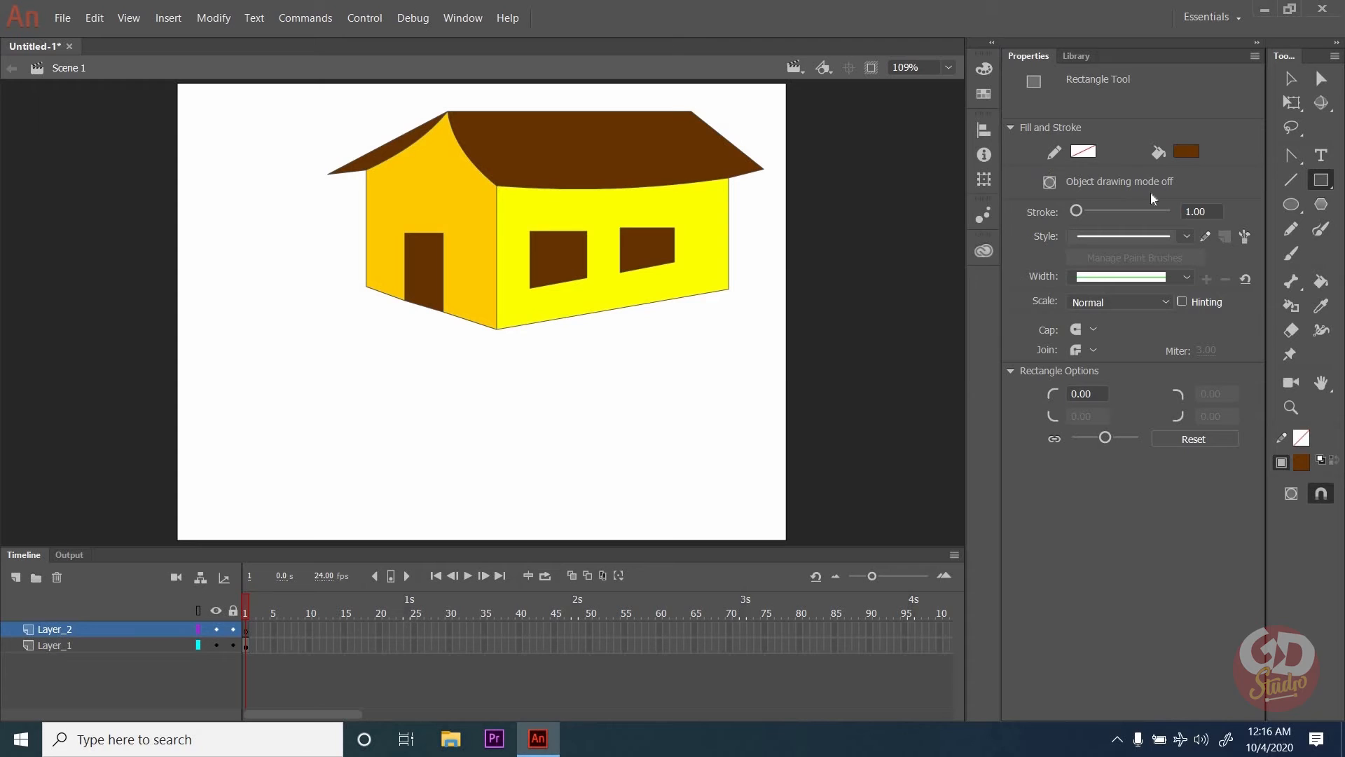
{"action": "left_click", "coordinate": [1321, 183]}
{"action": "left_click_drag", "start_coordinate": [678, 205], "coordinate": [361, 367]}
{"action": "left_click", "coordinate": [1291, 79]}
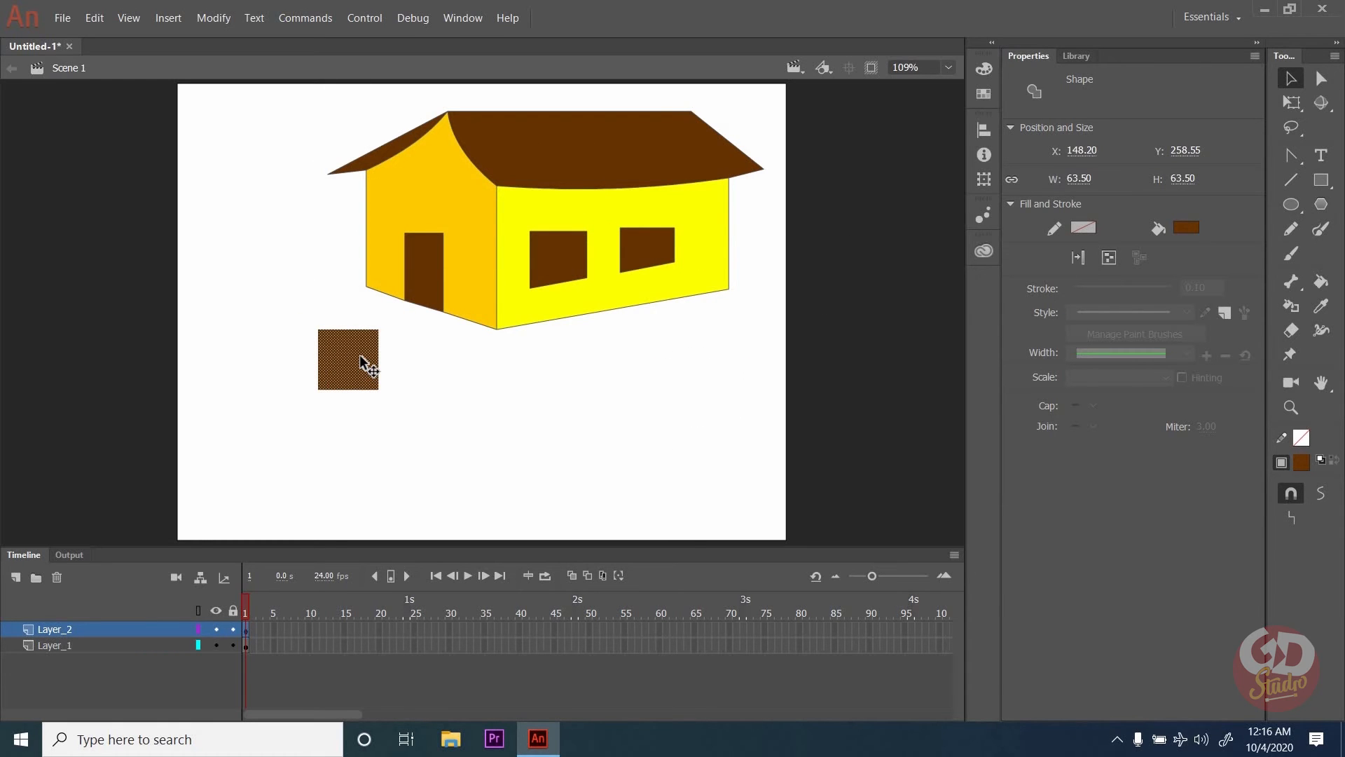
{"action": "key", "text": "Delete"}
Draw a strokeless brown rectangle over the house's front corner on Layer_1, and undo it.
{"action": "left_click", "coordinate": [245, 647]}
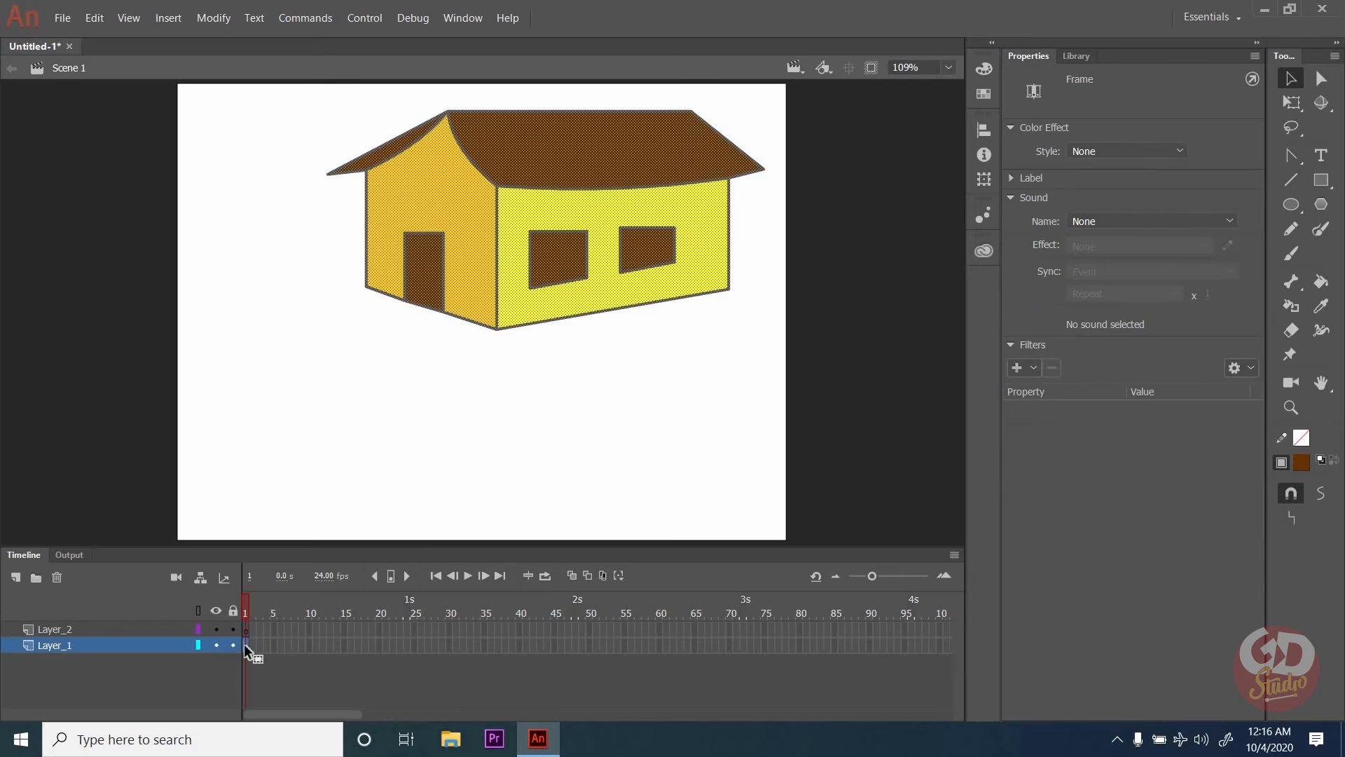
{"action": "left_click", "coordinate": [1321, 180]}
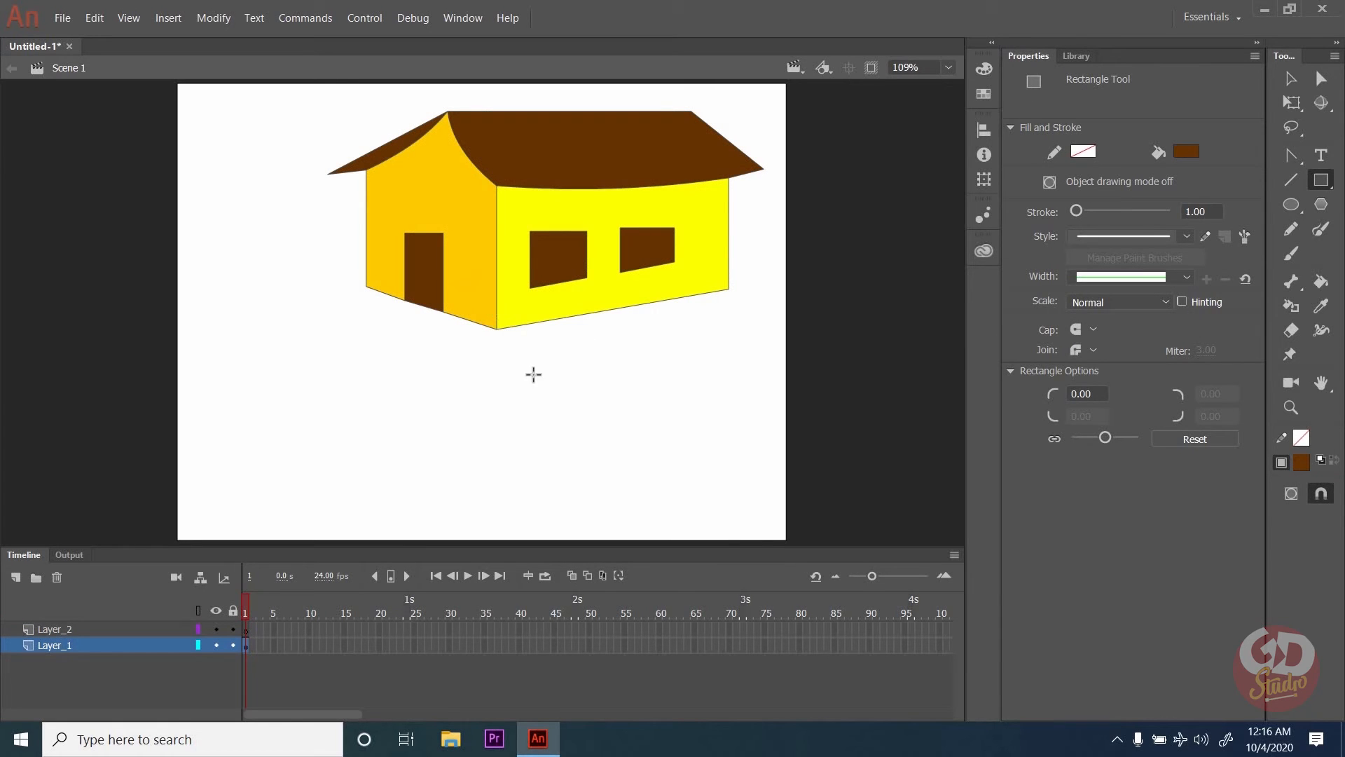
{"action": "mouse_move", "coordinate": [473, 287]}
{"action": "left_mouse_down"}
{"action": "mouse_move", "coordinate": [543, 393]}
{"action": "mouse_move", "coordinate": [527, 486]}
{"action": "left_mouse_up"}
{"action": "left_click", "coordinate": [1291, 79]}
{"action": "key", "text": "ctrl+z"}
{"action": "left_click", "coordinate": [813, 410]}
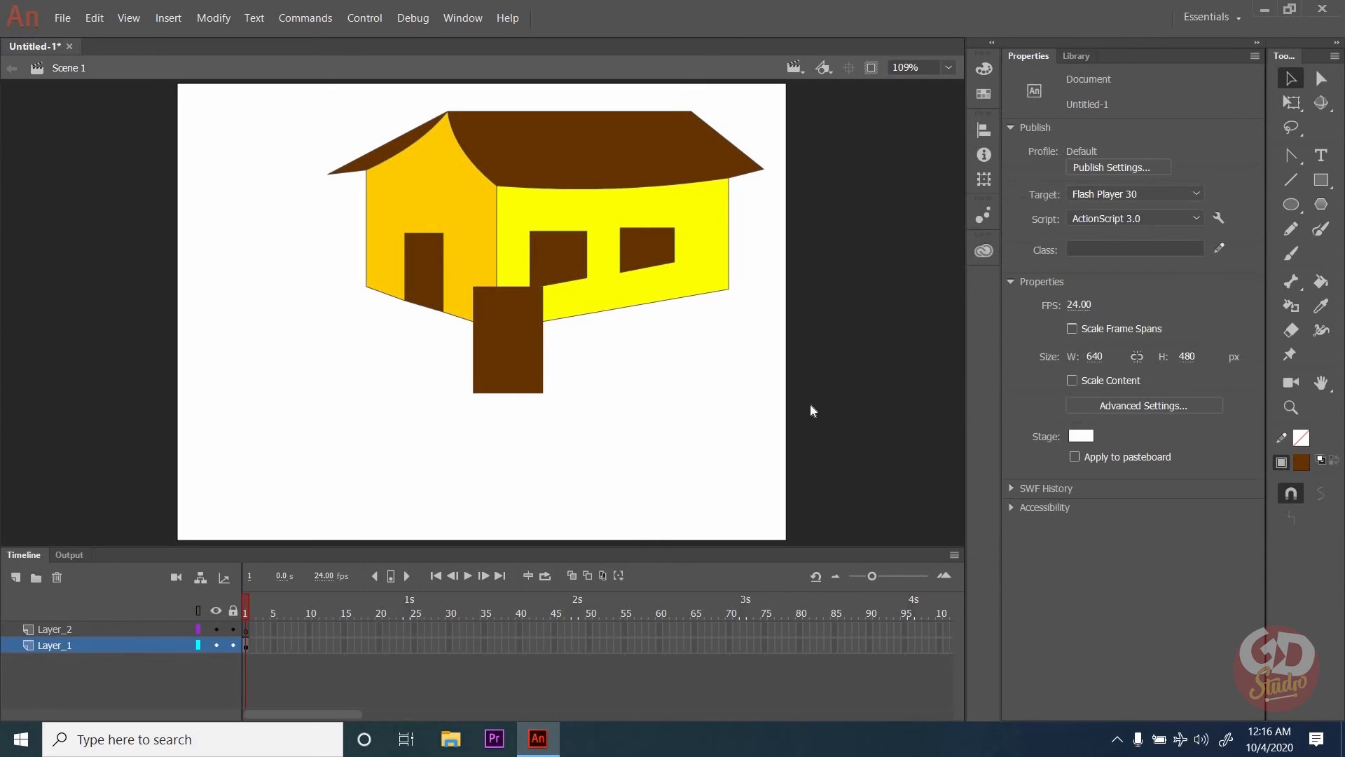
{"action": "key", "text": "ctrl+z"}
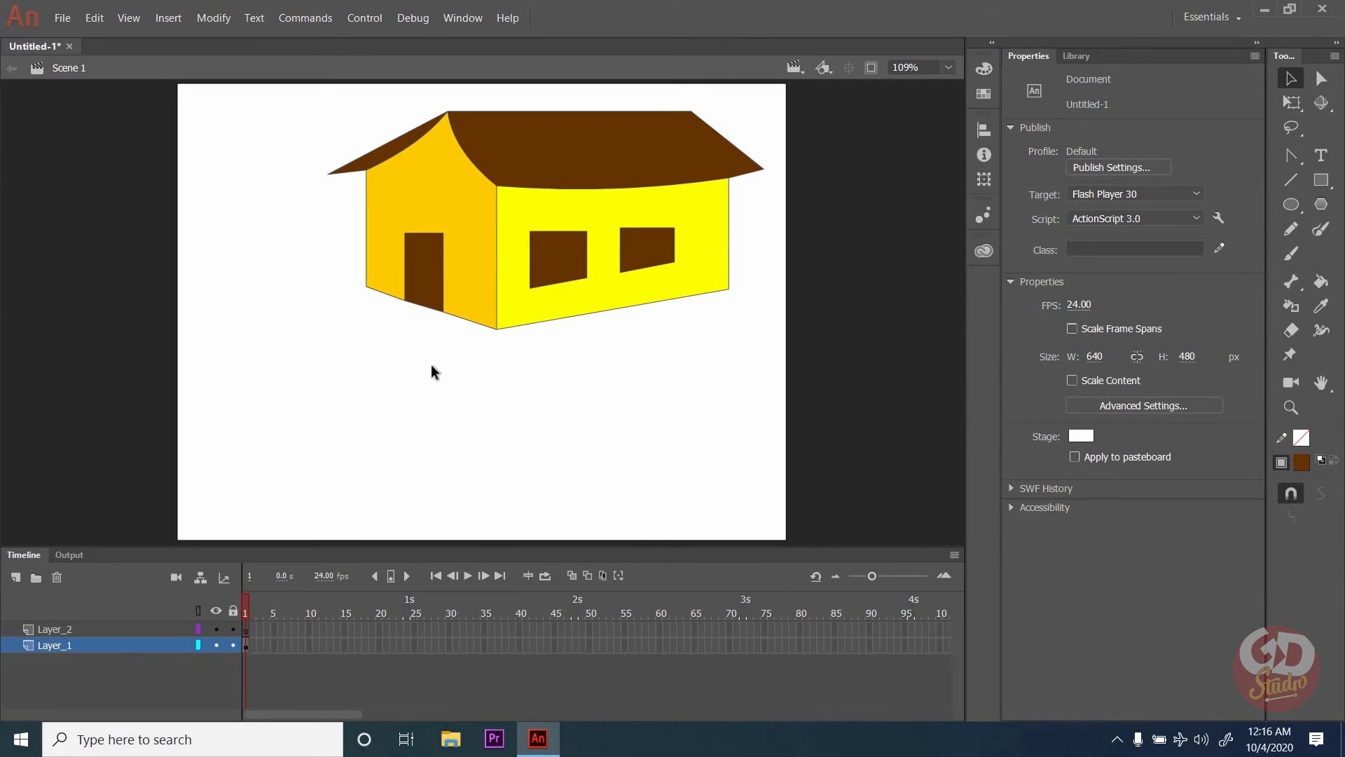
{"action": "left_click", "coordinate": [138, 632]}
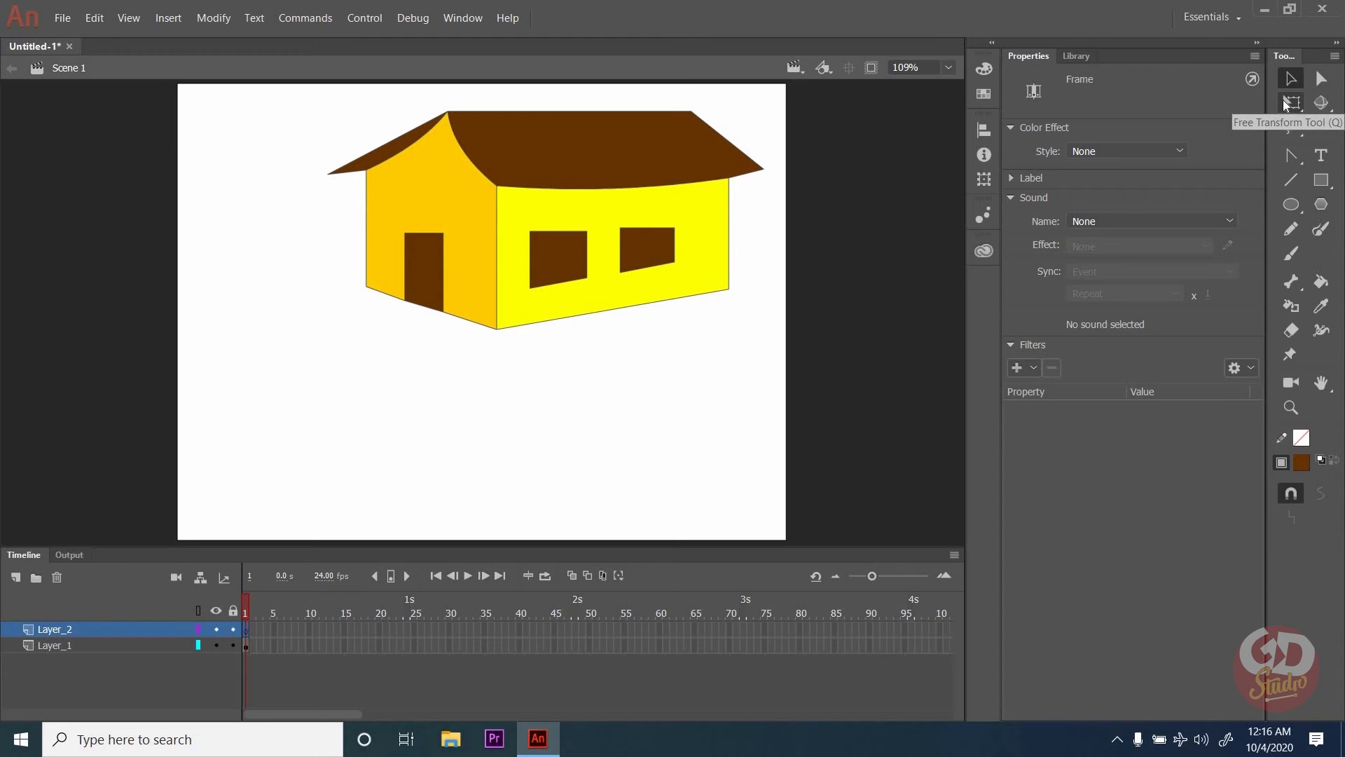
{"action": "key", "text": "p"}
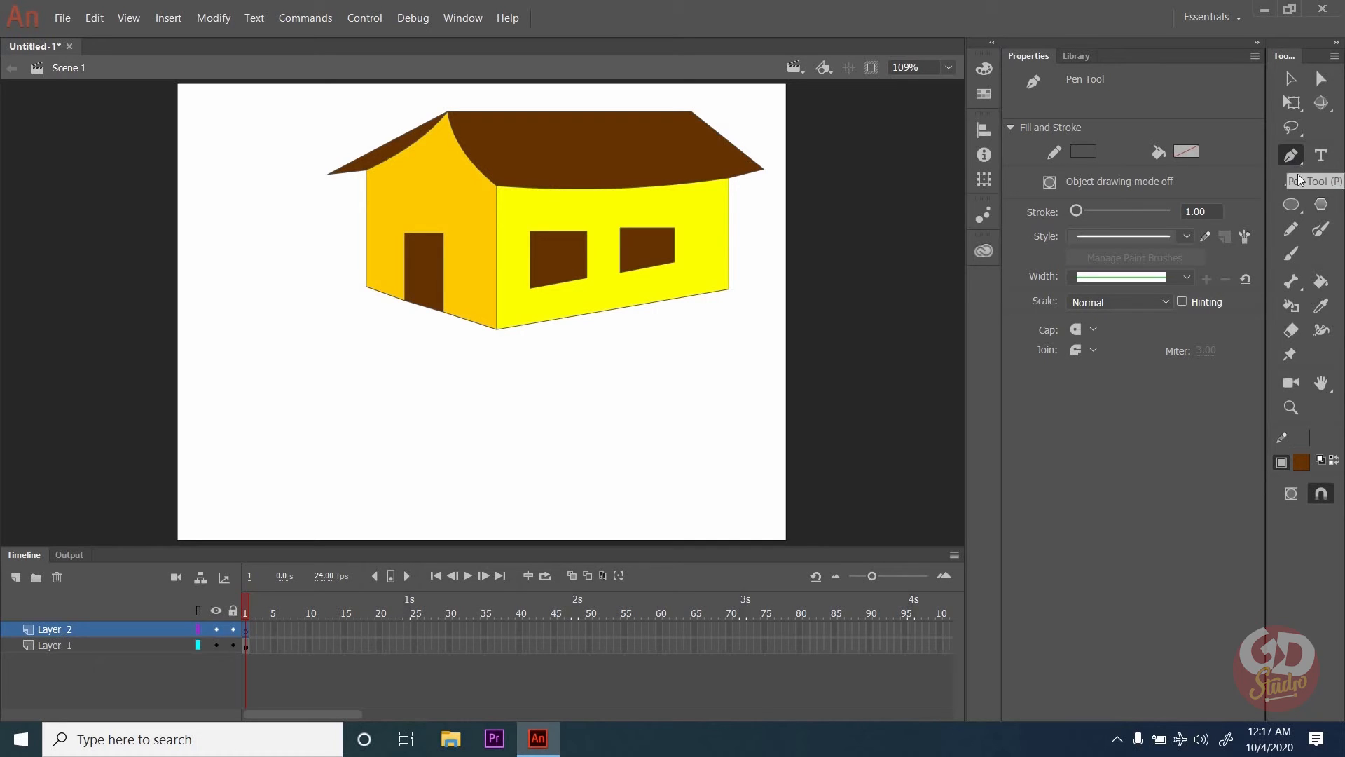
{"action": "left_click", "coordinate": [1320, 158]}
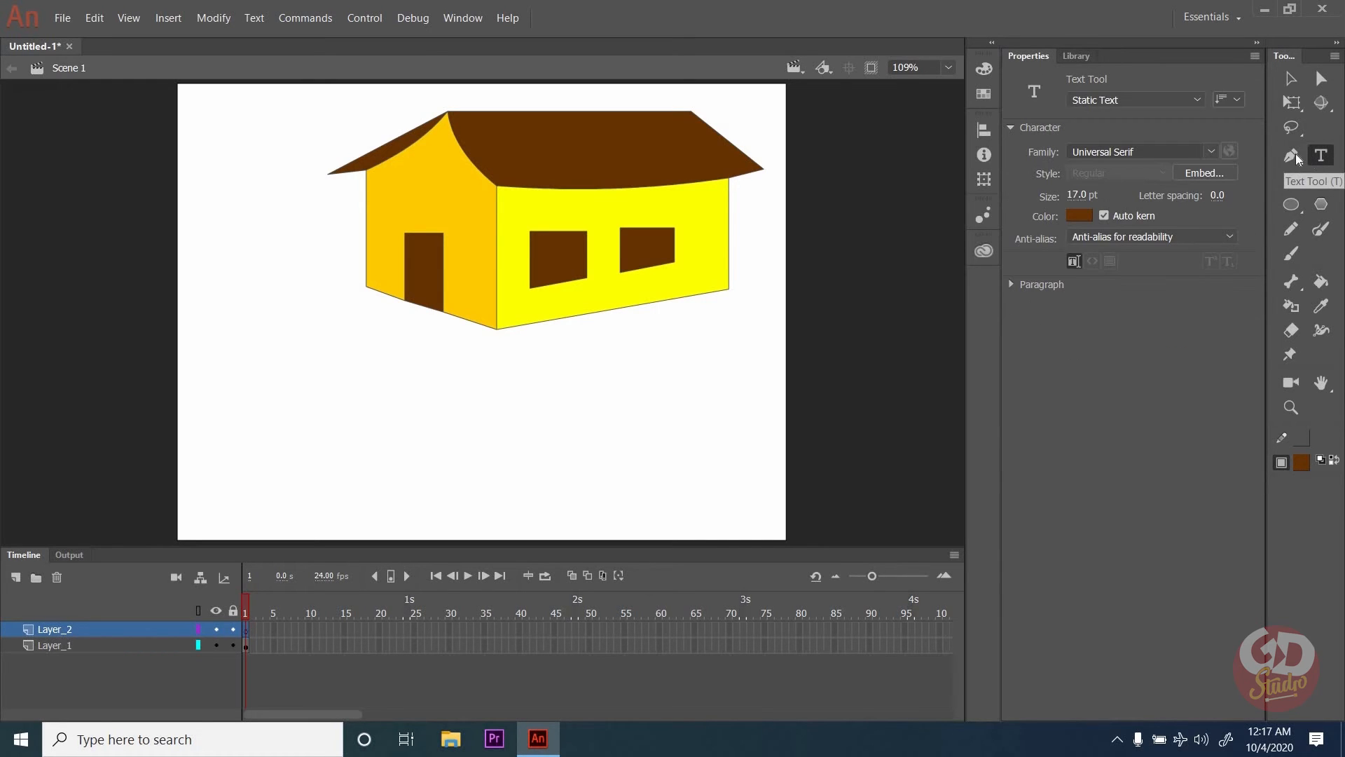
{"action": "left_click", "coordinate": [1293, 180]}
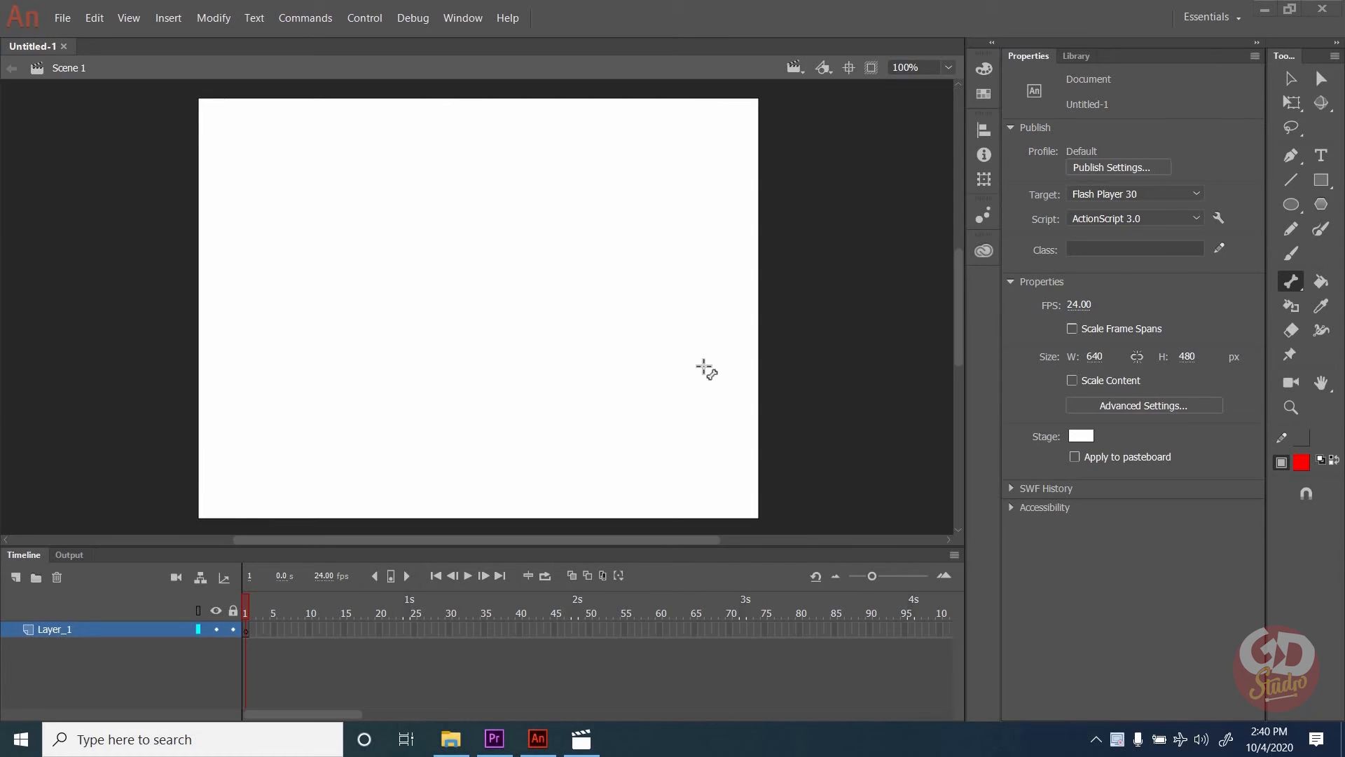
Draw a red circle with a 1.00 stroke on the blank stage of the new document using the Oval tool.
{"action": "key", "text": "o"}
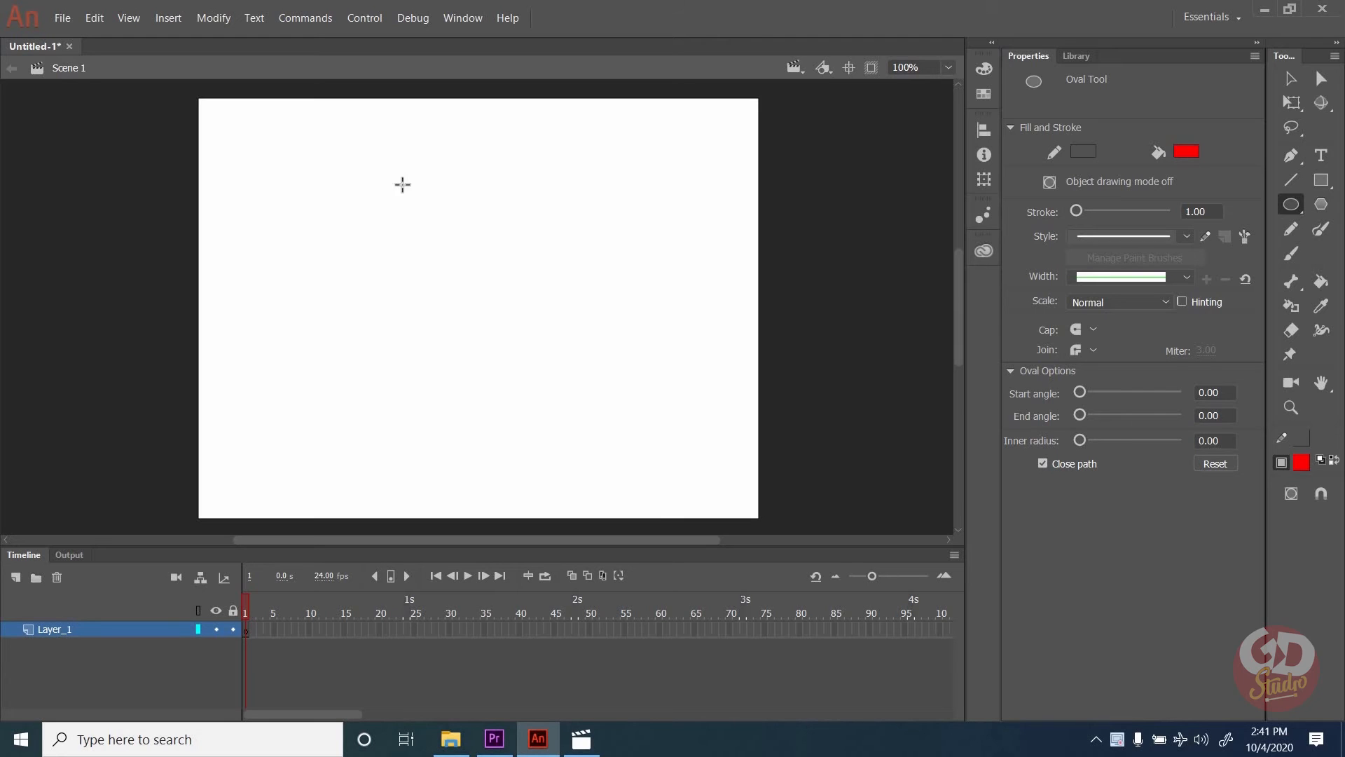
{"action": "left_click_drag", "start_coordinate": [395, 178], "coordinate": [512, 295]}
{"action": "left_click_drag", "start_coordinate": [554, 341], "coordinate": [570, 357]}
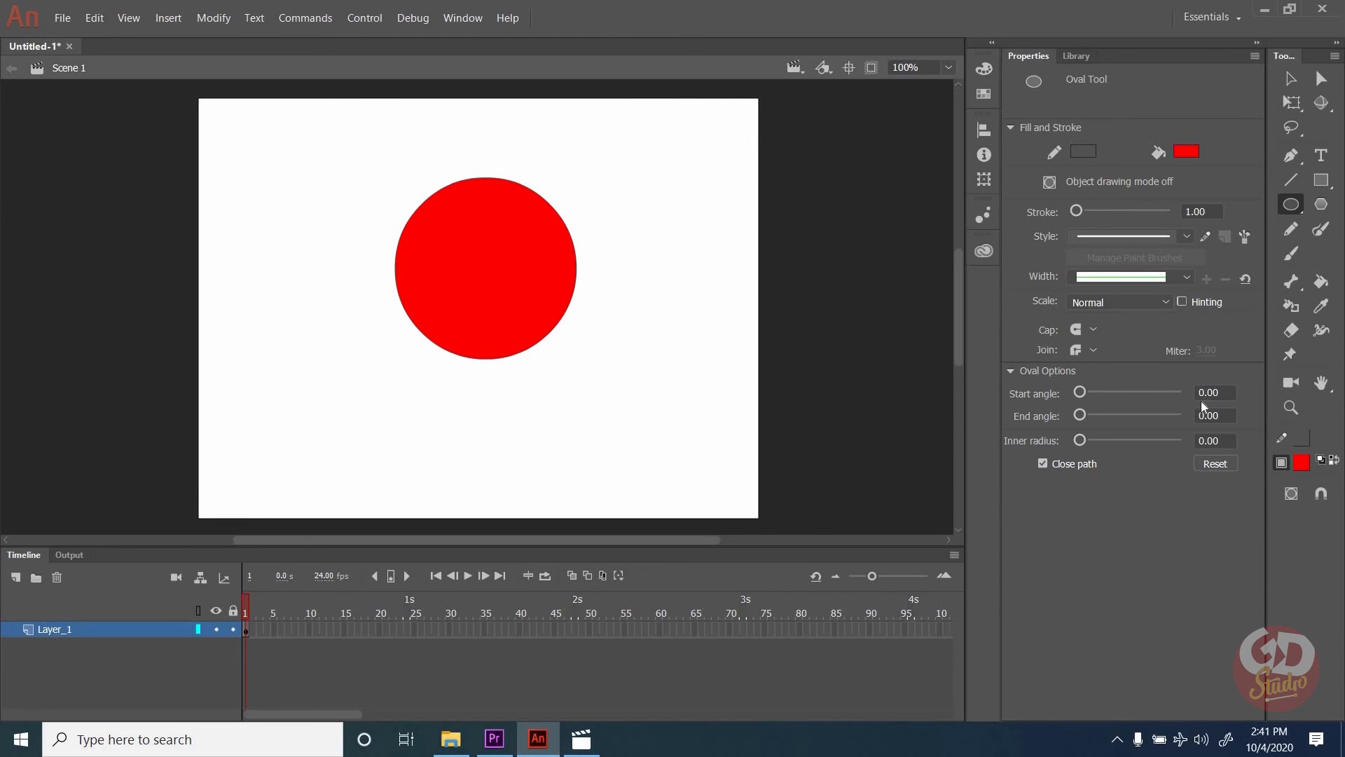
Delete the red circle, and draw a large red five-sided polygon on the stage with the PolyStar tool.
{"action": "left_click", "coordinate": [1322, 204]}
{"action": "left_click", "coordinate": [503, 269], "text": "ctrl"}
{"action": "key", "text": "Delete"}
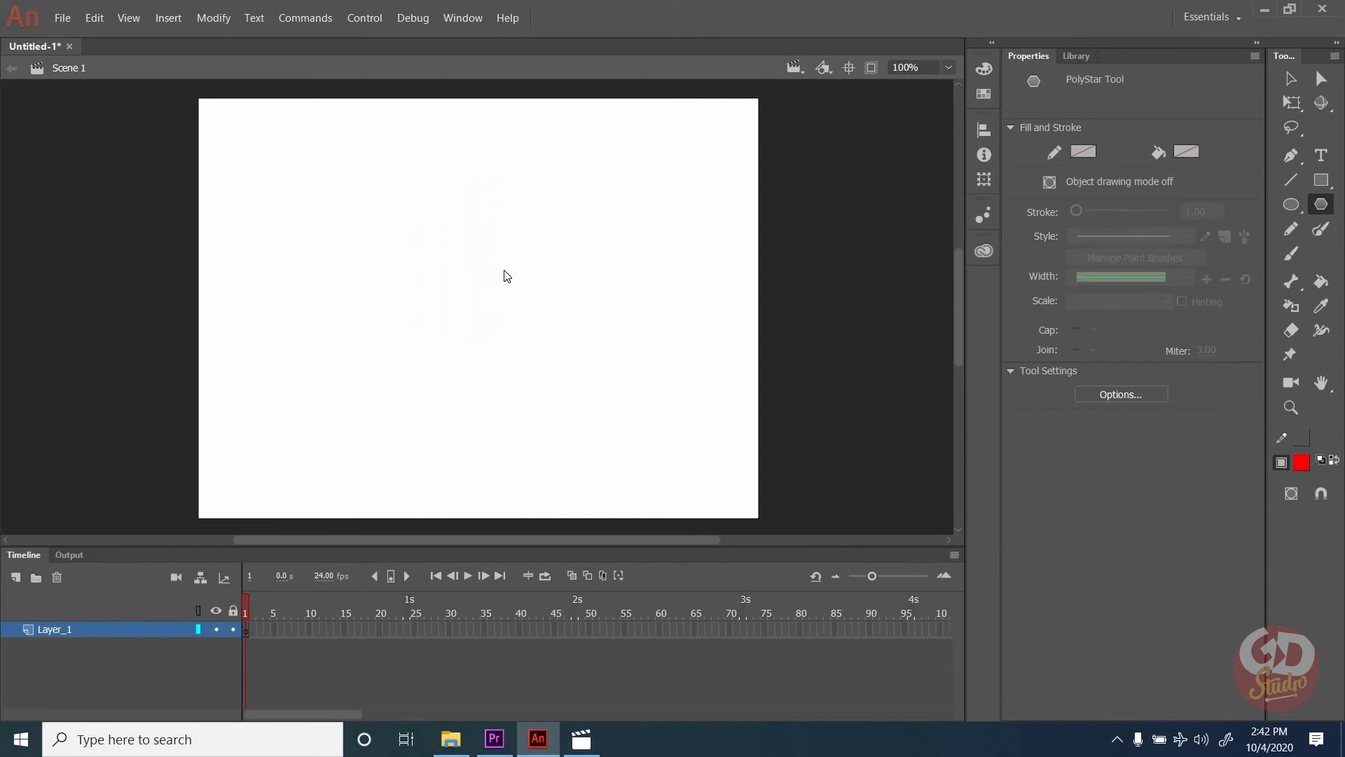
{"action": "key", "text": "o"}
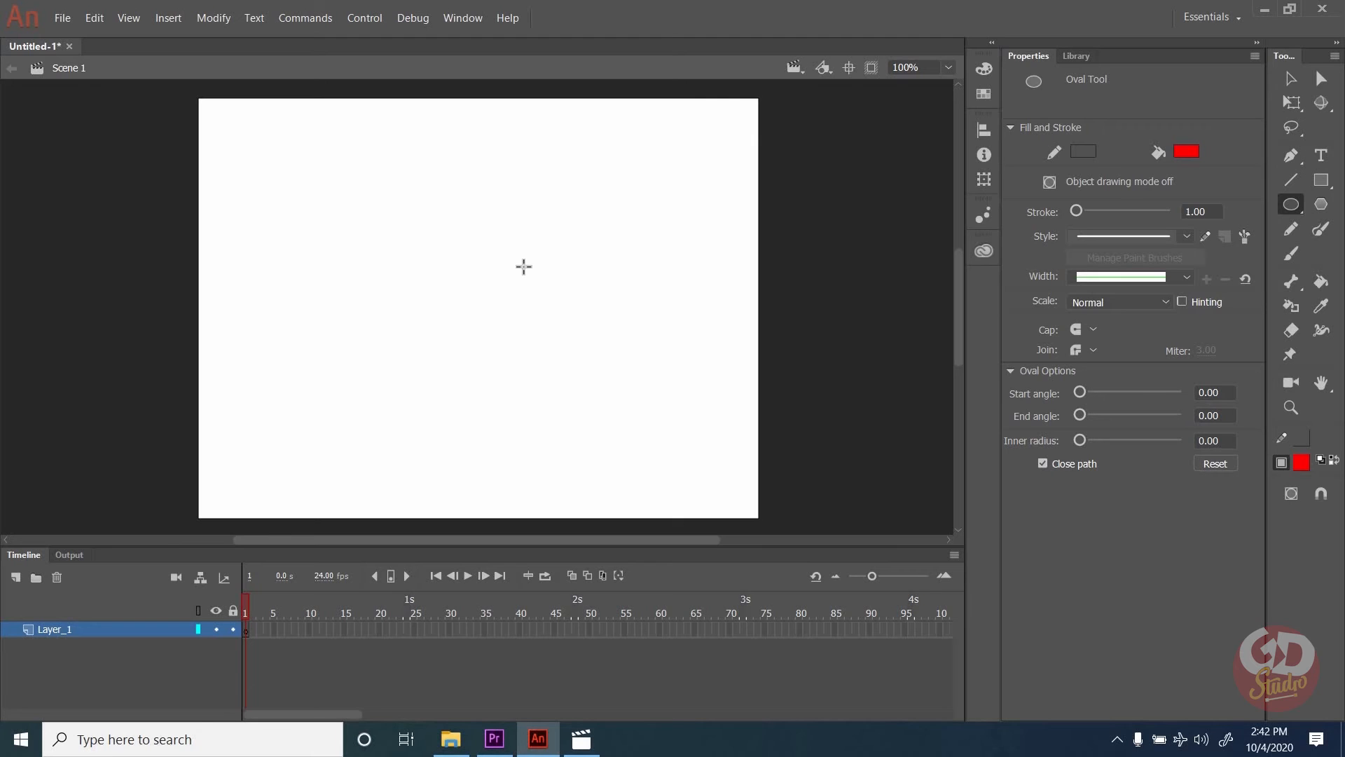
{"action": "left_click", "coordinate": [1322, 205]}
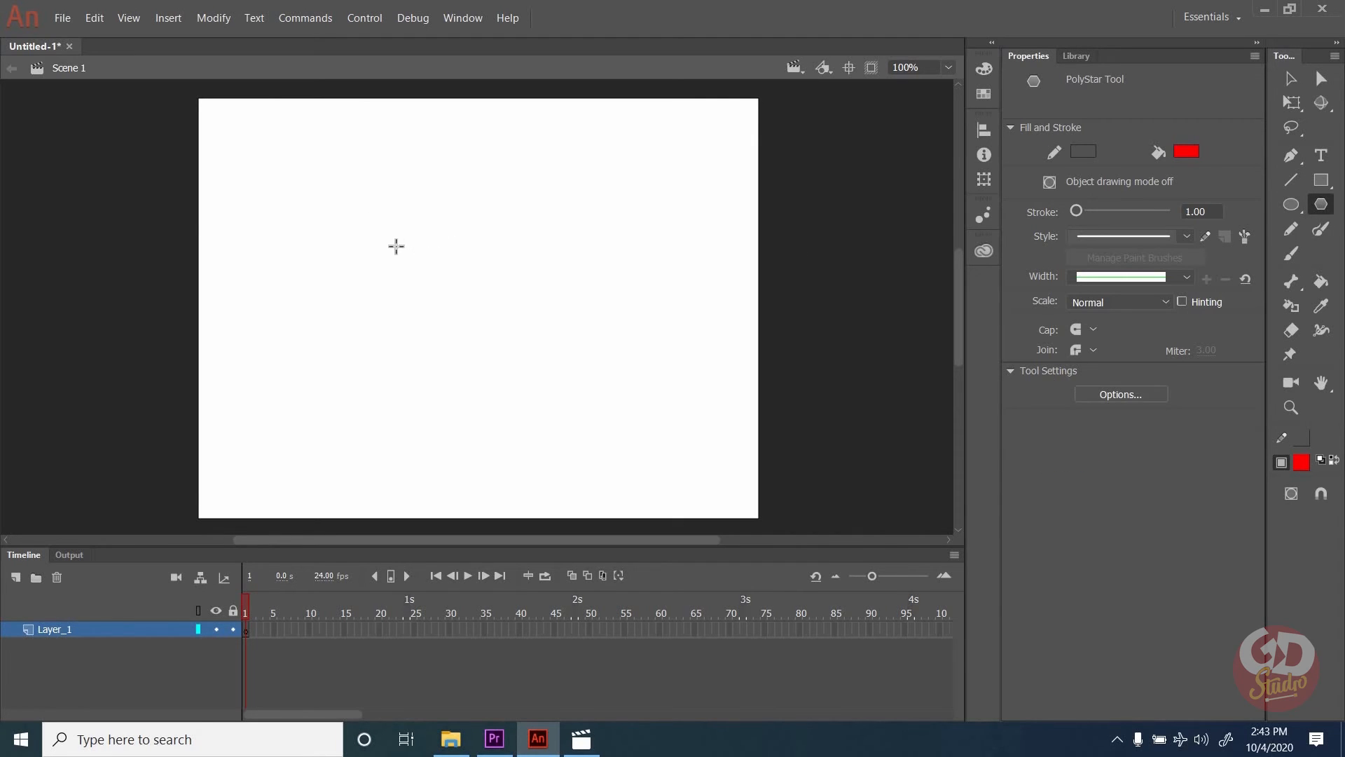
{"action": "left_click_drag", "start_coordinate": [394, 244], "coordinate": [478, 268]}
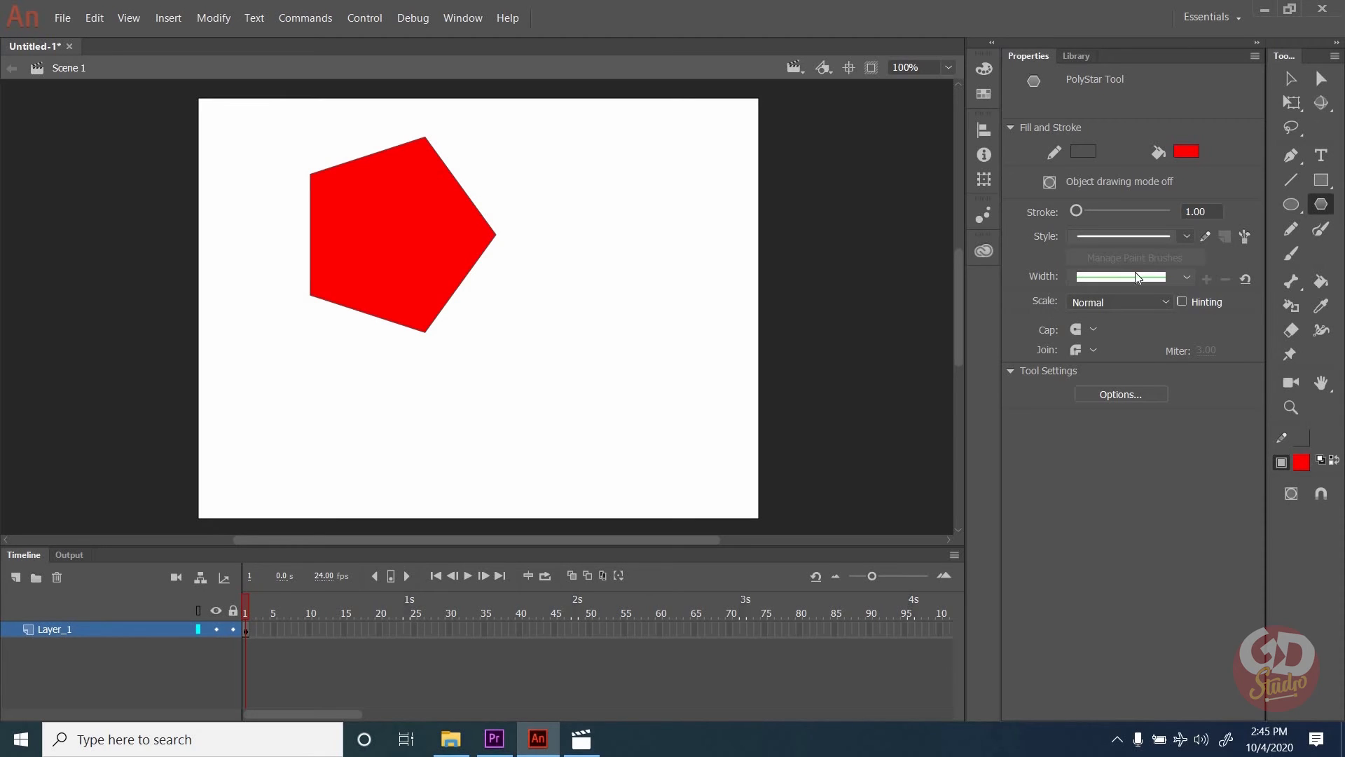
Set the PolyStar tool's number of sides to 6 and draw a smaller red hexagon to the right of the pentagon.
{"action": "left_click", "coordinate": [1119, 396]}
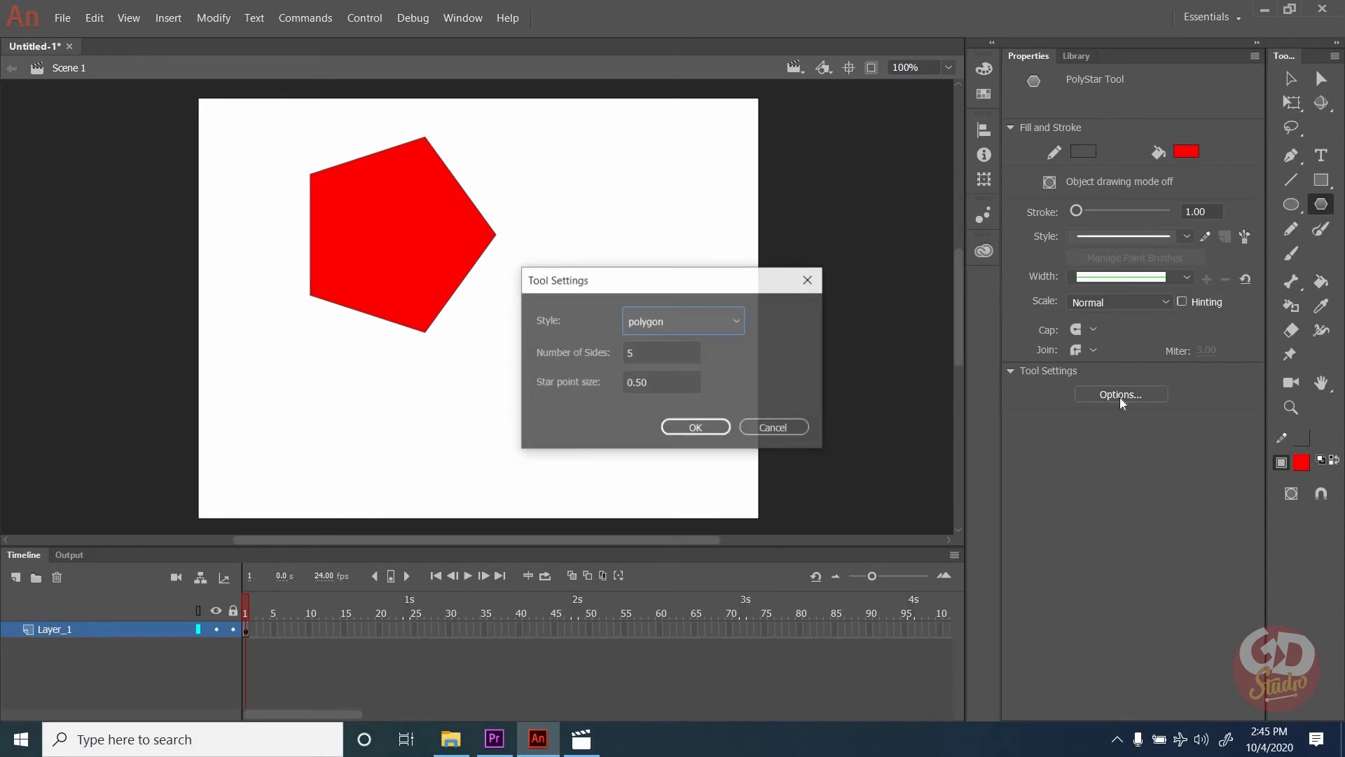
{"action": "double_click", "coordinate": [656, 350]}
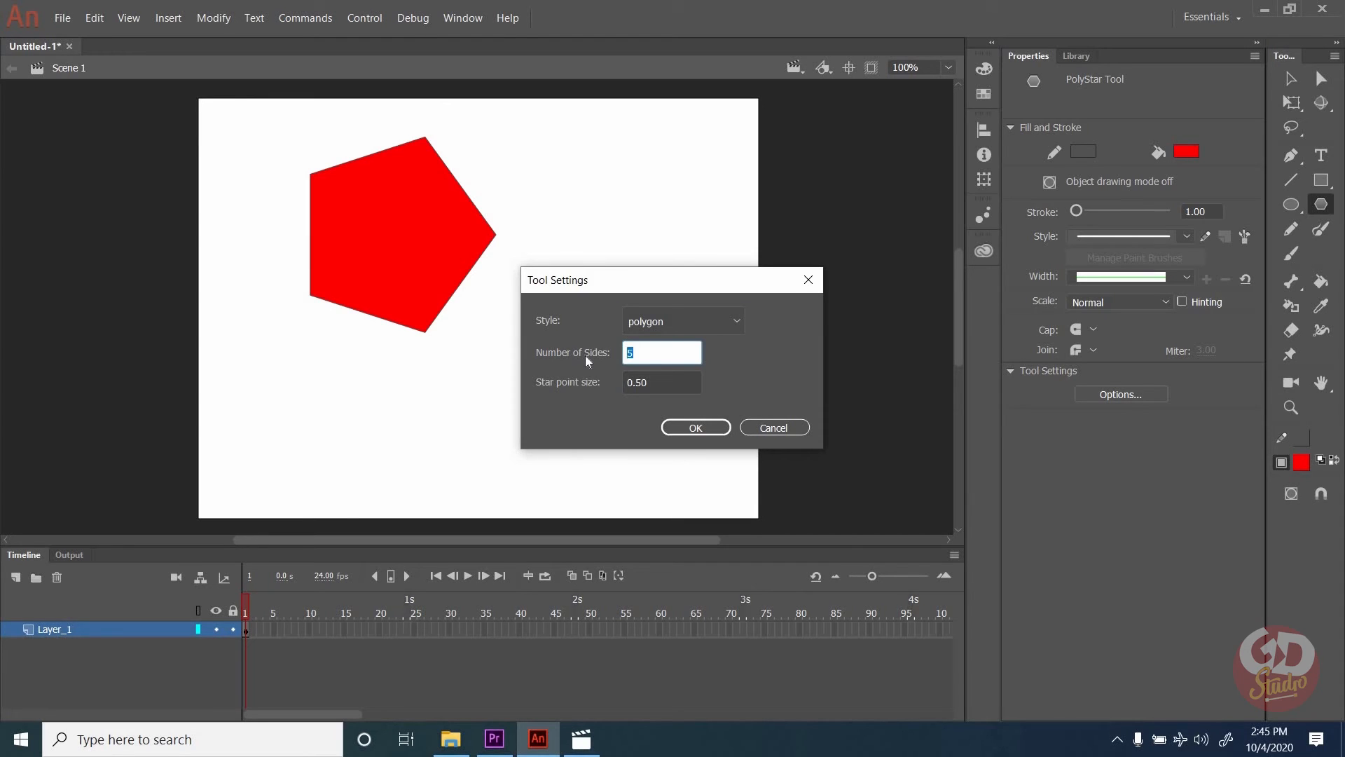
{"action": "type", "text": "6"}
{"action": "key", "text": "Return"}
{"action": "left_click_drag", "start_coordinate": [561, 204], "coordinate": [606, 241]}
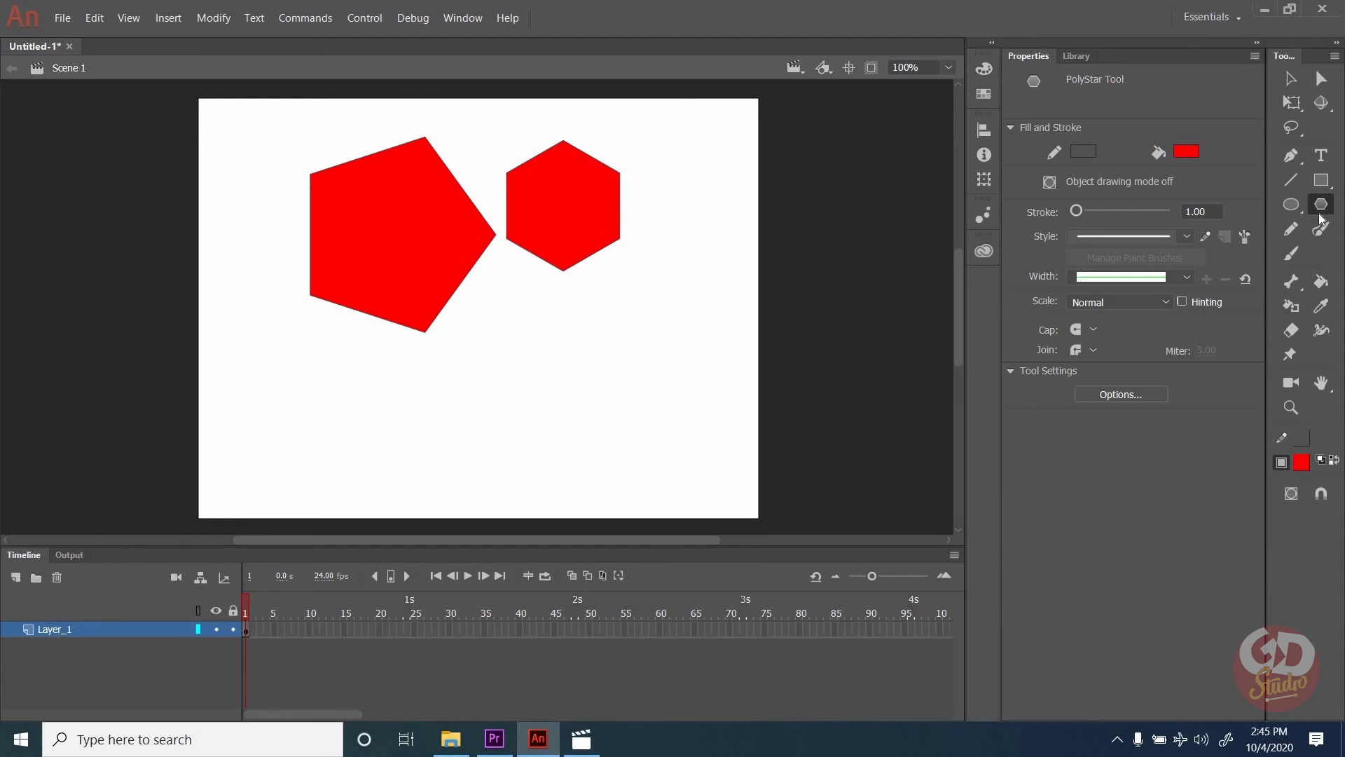
{"action": "left_click", "coordinate": [1121, 393]}
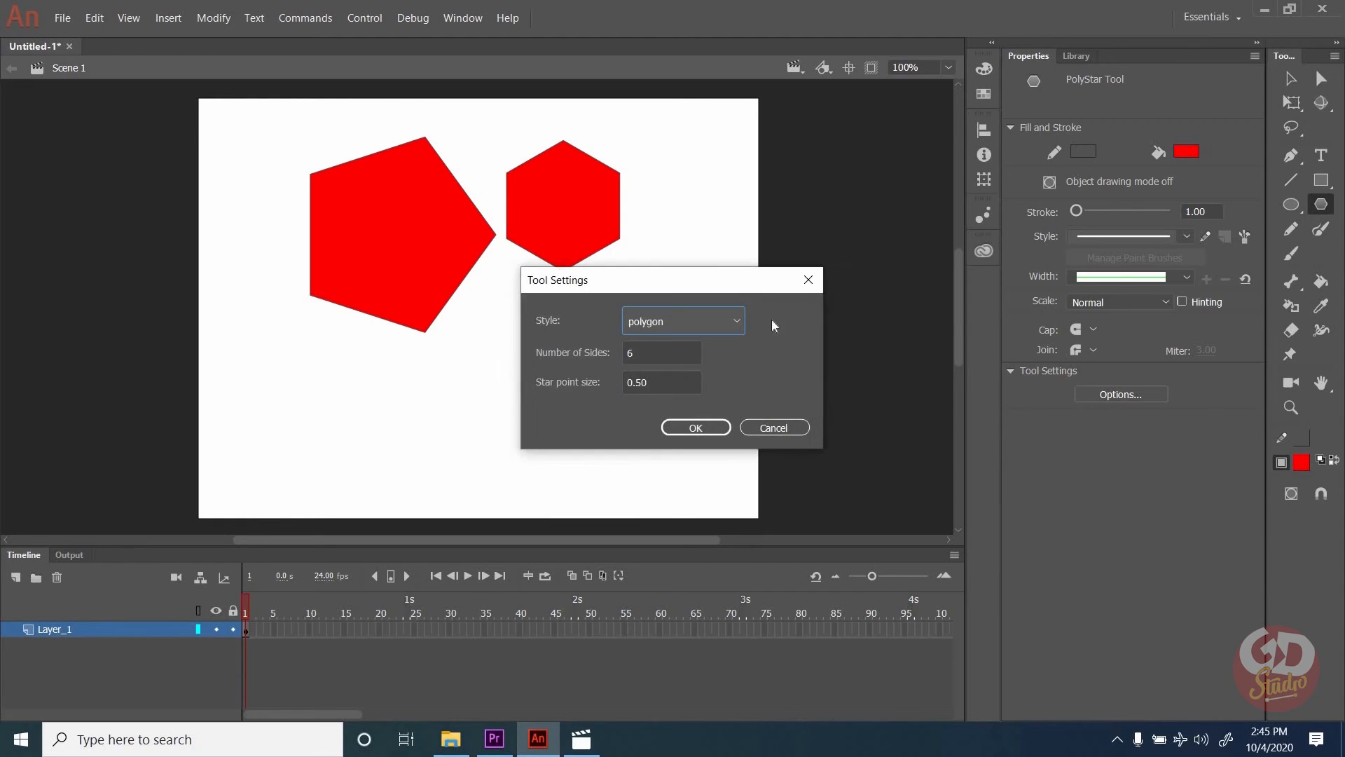
{"action": "left_click", "coordinate": [664, 360]}
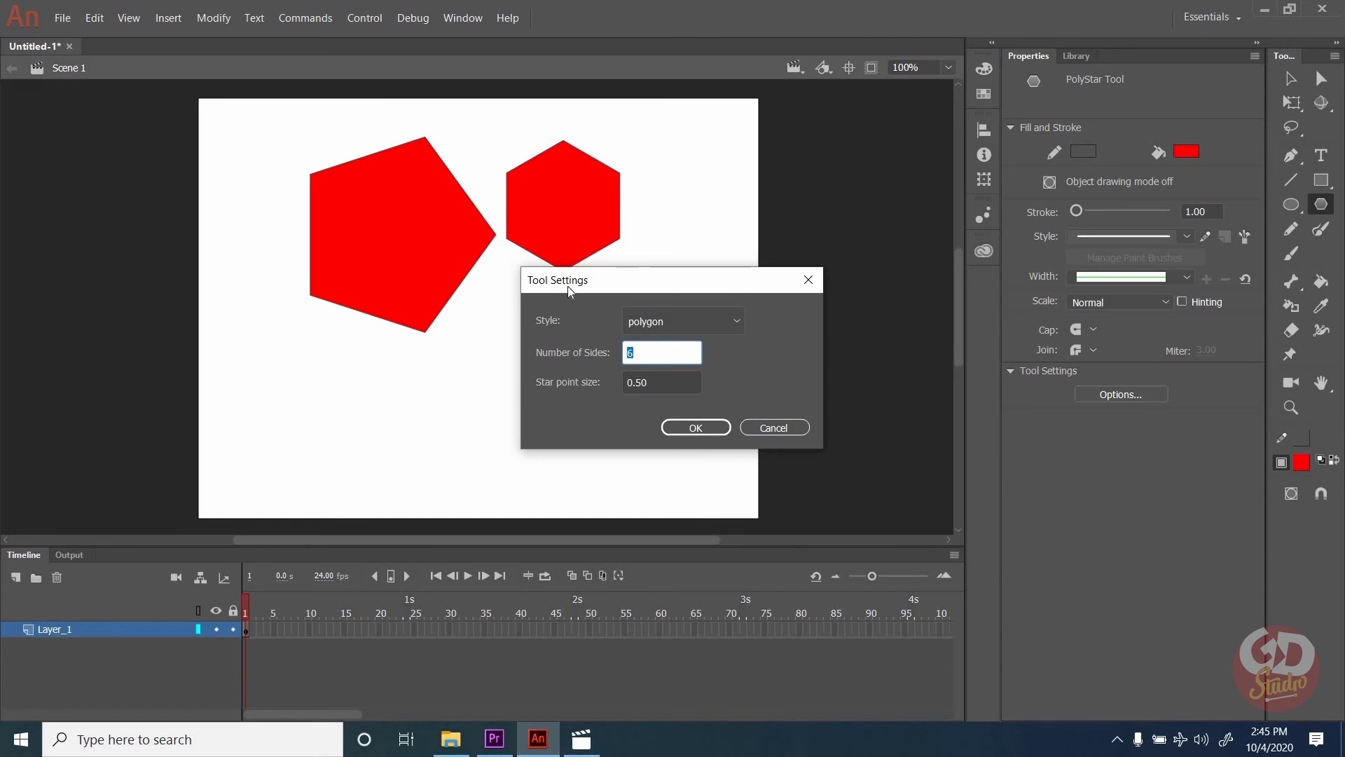
{"action": "left_click", "coordinate": [771, 429]}
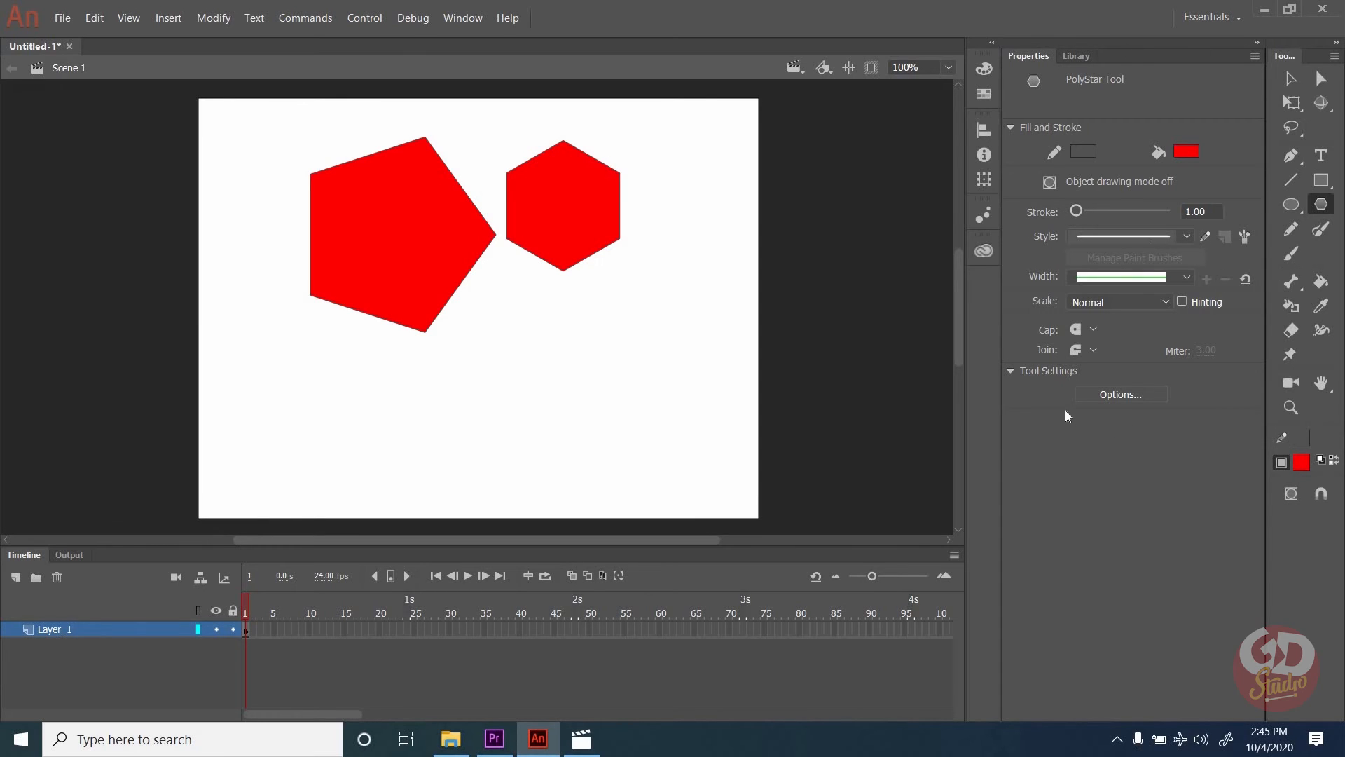
Clear both polygons from the stage and draw long overlapping freehand curves with the Pencil tool.
{"action": "left_click", "coordinate": [1293, 235]}
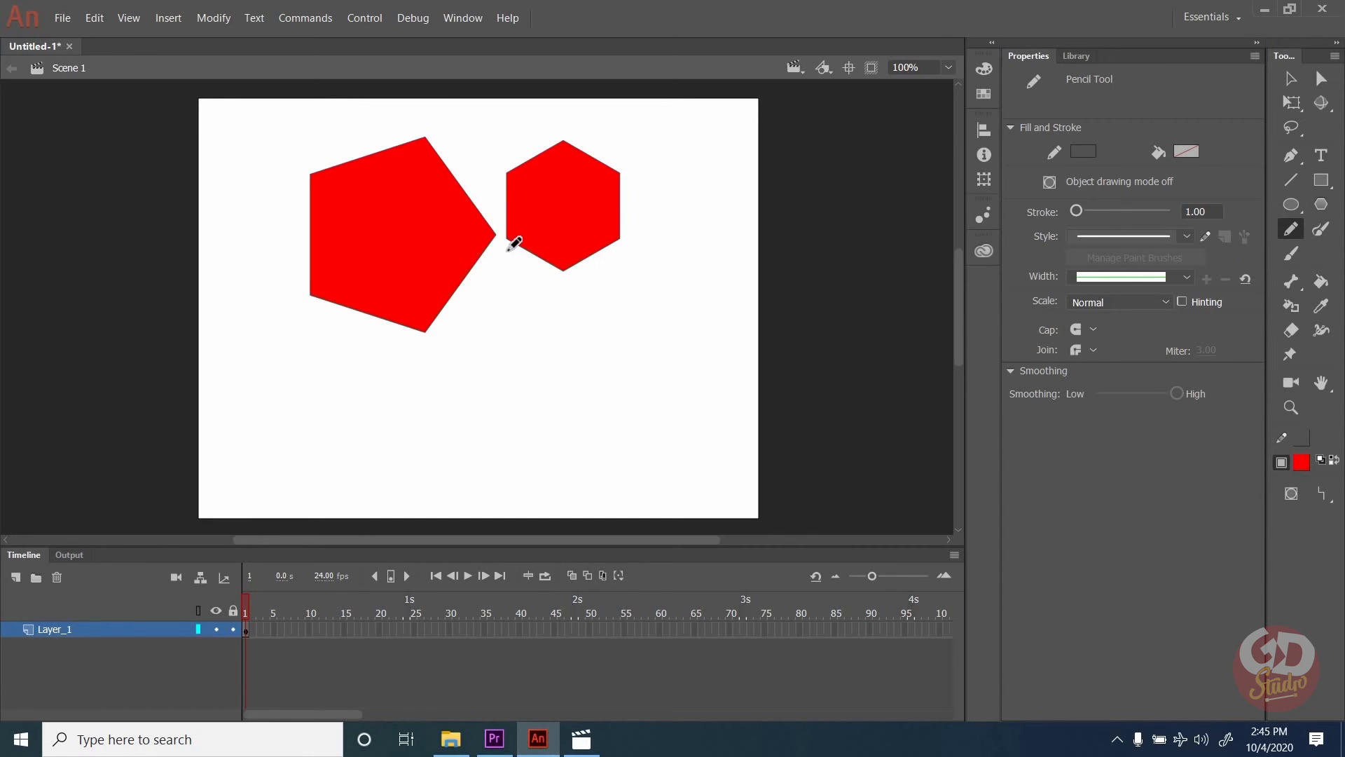
{"action": "key", "text": "ctrl+a"}
{"action": "key", "text": "Delete"}
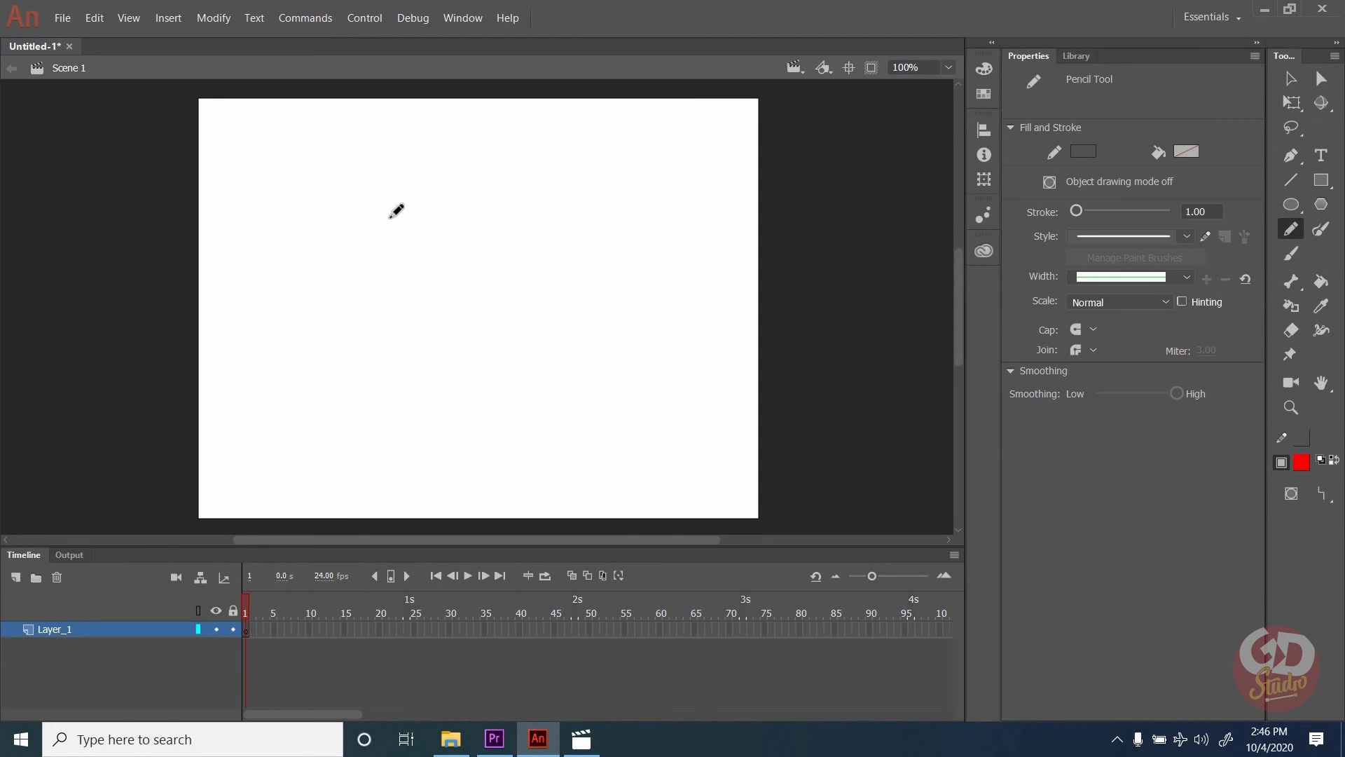
{"action": "mouse_move", "coordinate": [386, 184]}
{"action": "left_mouse_down"}
{"action": "mouse_move", "coordinate": [342, 250]}
{"action": "mouse_move", "coordinate": [479, 312]}
{"action": "mouse_move", "coordinate": [503, 286]}
{"action": "left_mouse_up"}
{"action": "mouse_move", "coordinate": [512, 195]}
{"action": "left_mouse_down"}
{"action": "mouse_move", "coordinate": [531, 402]}
{"action": "mouse_move", "coordinate": [620, 449]}
{"action": "mouse_move", "coordinate": [684, 238]}
{"action": "mouse_move", "coordinate": [707, 247]}
{"action": "mouse_move", "coordinate": [715, 394]}
{"action": "mouse_move", "coordinate": [642, 237]}
{"action": "mouse_move", "coordinate": [571, 160]}
{"action": "mouse_move", "coordinate": [484, 240]}
{"action": "mouse_move", "coordinate": [441, 367]}
{"action": "mouse_move", "coordinate": [405, 424]}
{"action": "mouse_move", "coordinate": [399, 265]}
{"action": "mouse_move", "coordinate": [371, 303]}
{"action": "mouse_move", "coordinate": [439, 171]}
{"action": "mouse_move", "coordinate": [686, 168]}
{"action": "left_mouse_up"}
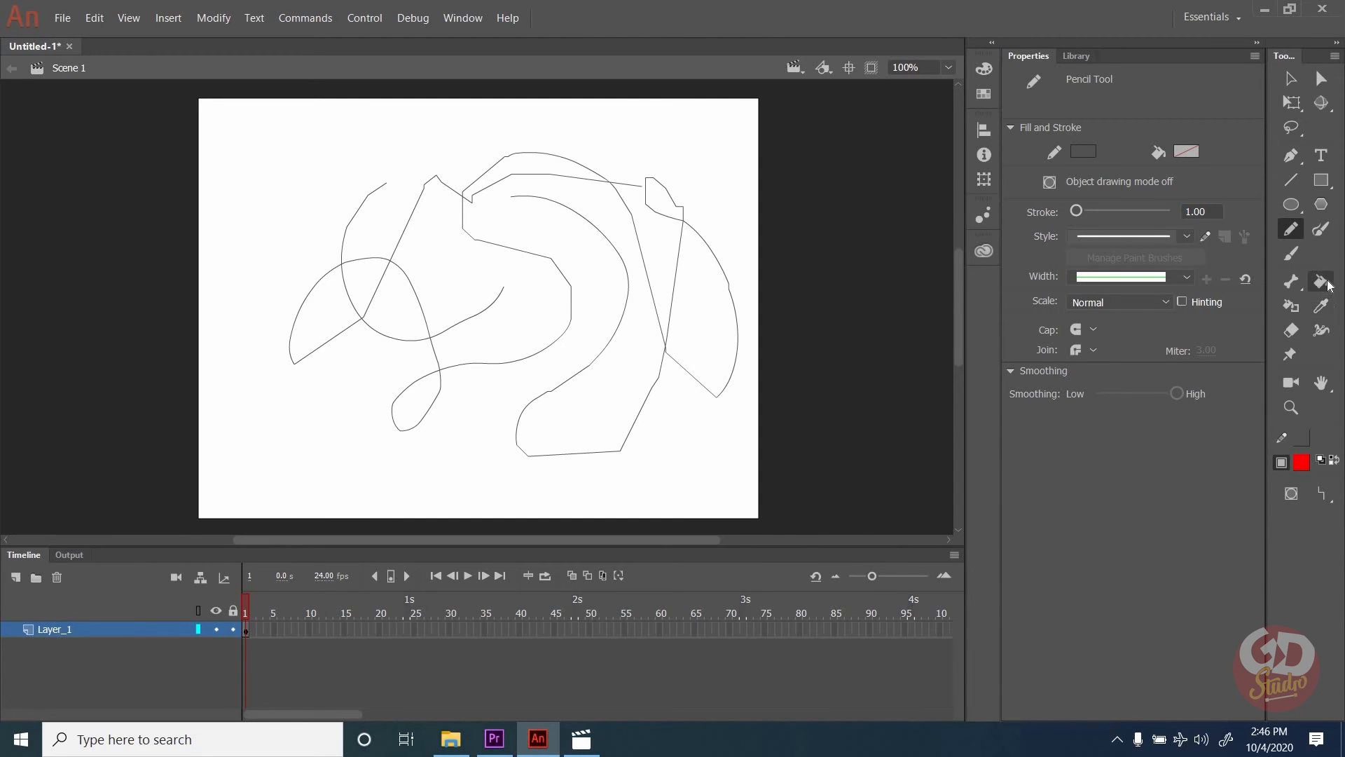
Fill the large central area and the small overlap beside it with red using the Paint Bucket tool.
{"action": "left_click", "coordinate": [1321, 281]}
{"action": "left_click", "coordinate": [449, 275]}
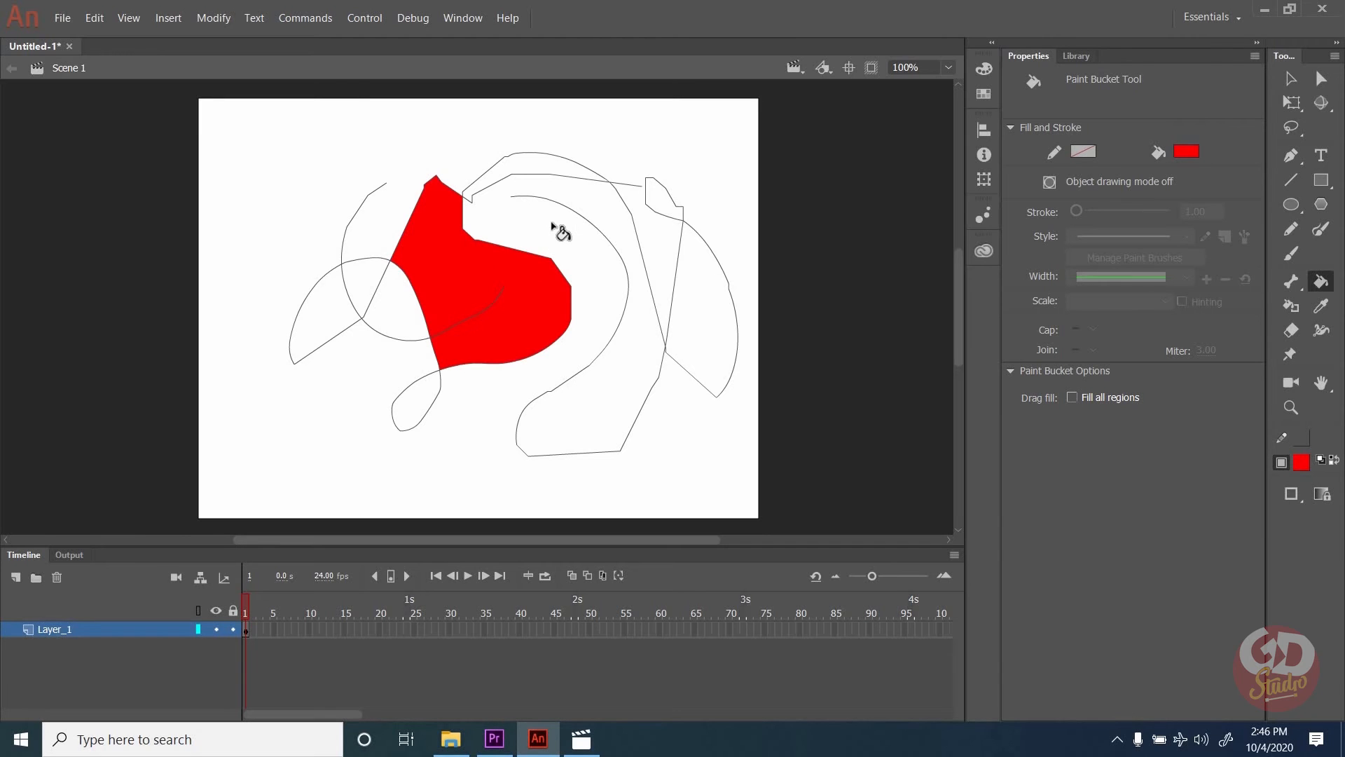
{"action": "left_click", "coordinate": [366, 282]}
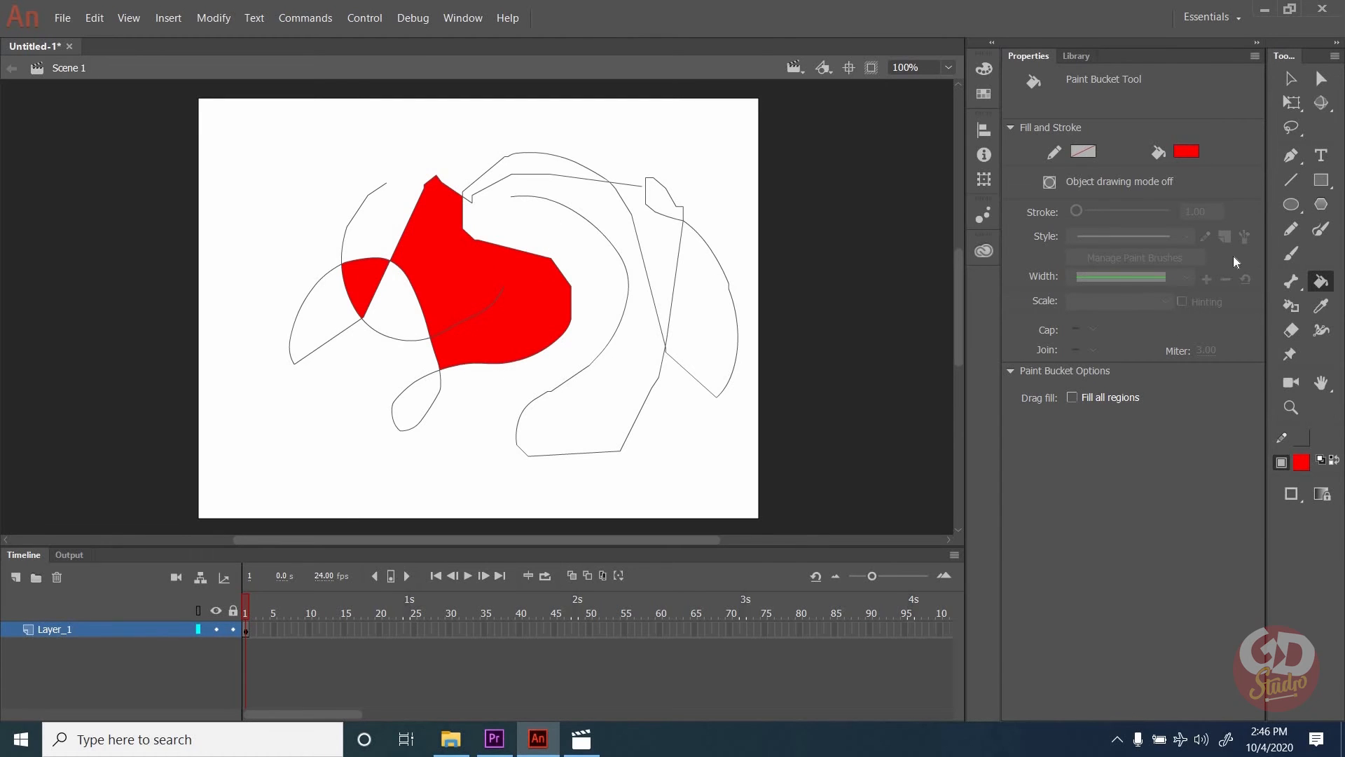
Set the fill colour to bright green and fill the small lower loop and the two areas flanking the small red overlap.
{"action": "left_click", "coordinate": [1187, 151]}
{"action": "left_click", "coordinate": [1082, 276]}
{"action": "left_click", "coordinate": [417, 403]}
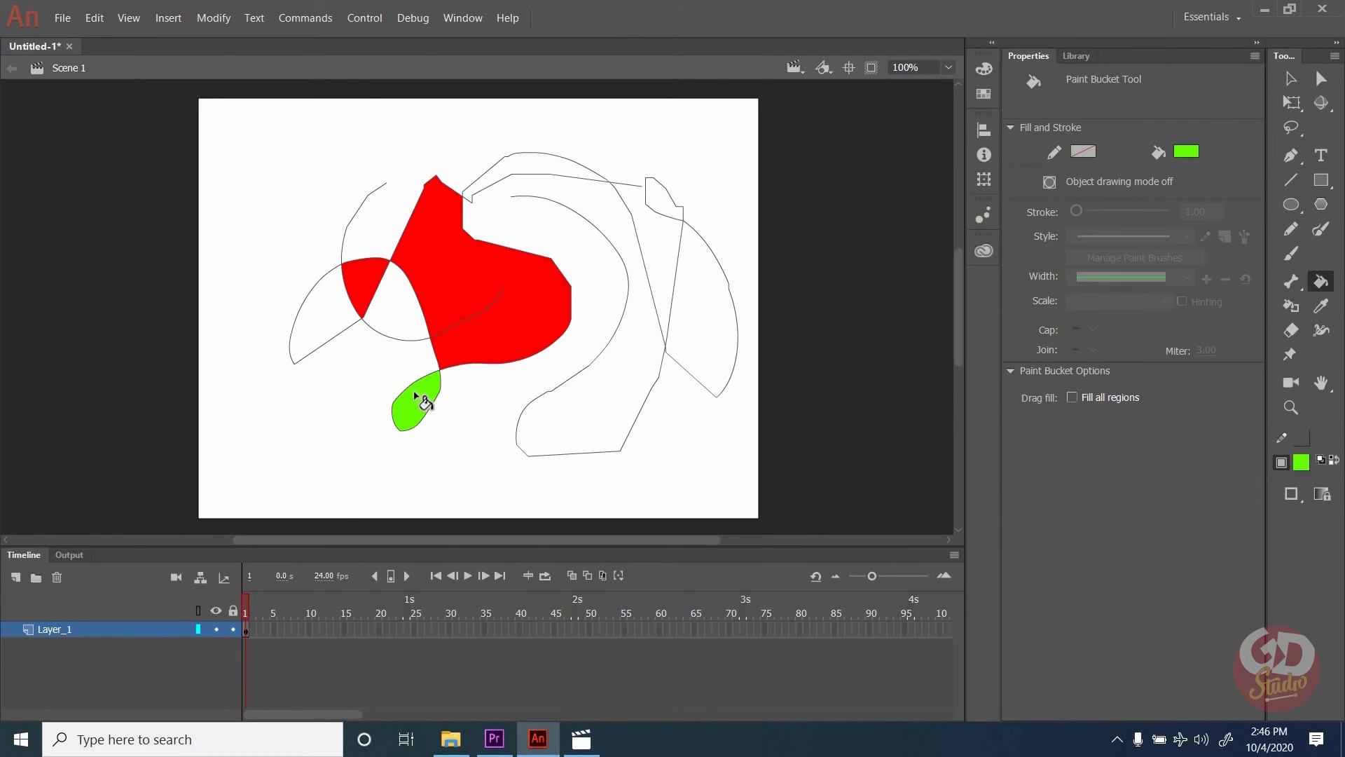
{"action": "left_click", "coordinate": [405, 324]}
{"action": "left_click", "coordinate": [326, 323]}
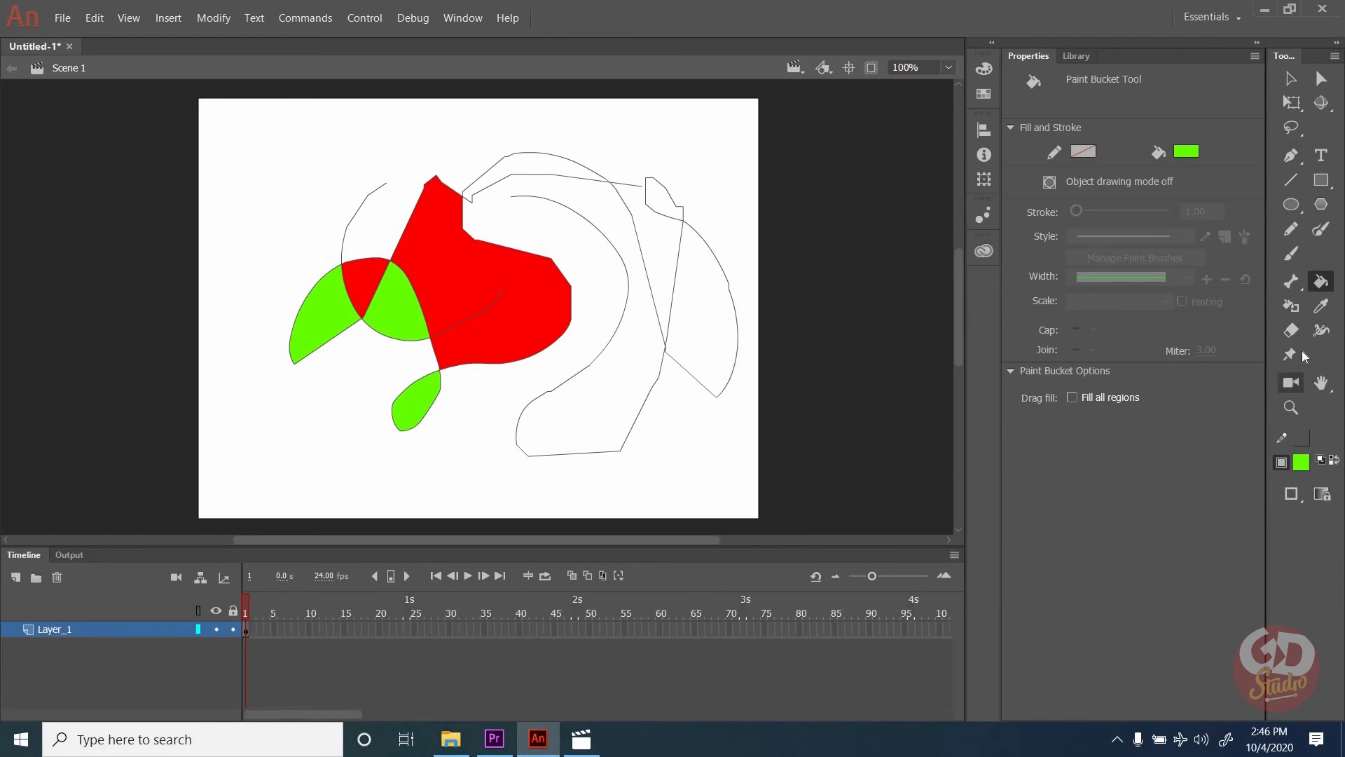
Extend the open upper-left outline to the red shape with a pencil line, and fill that area green using Close Medium Gaps.
{"action": "left_click", "coordinate": [1291, 228]}
{"action": "left_click_drag", "start_coordinate": [393, 180], "coordinate": [424, 186]}
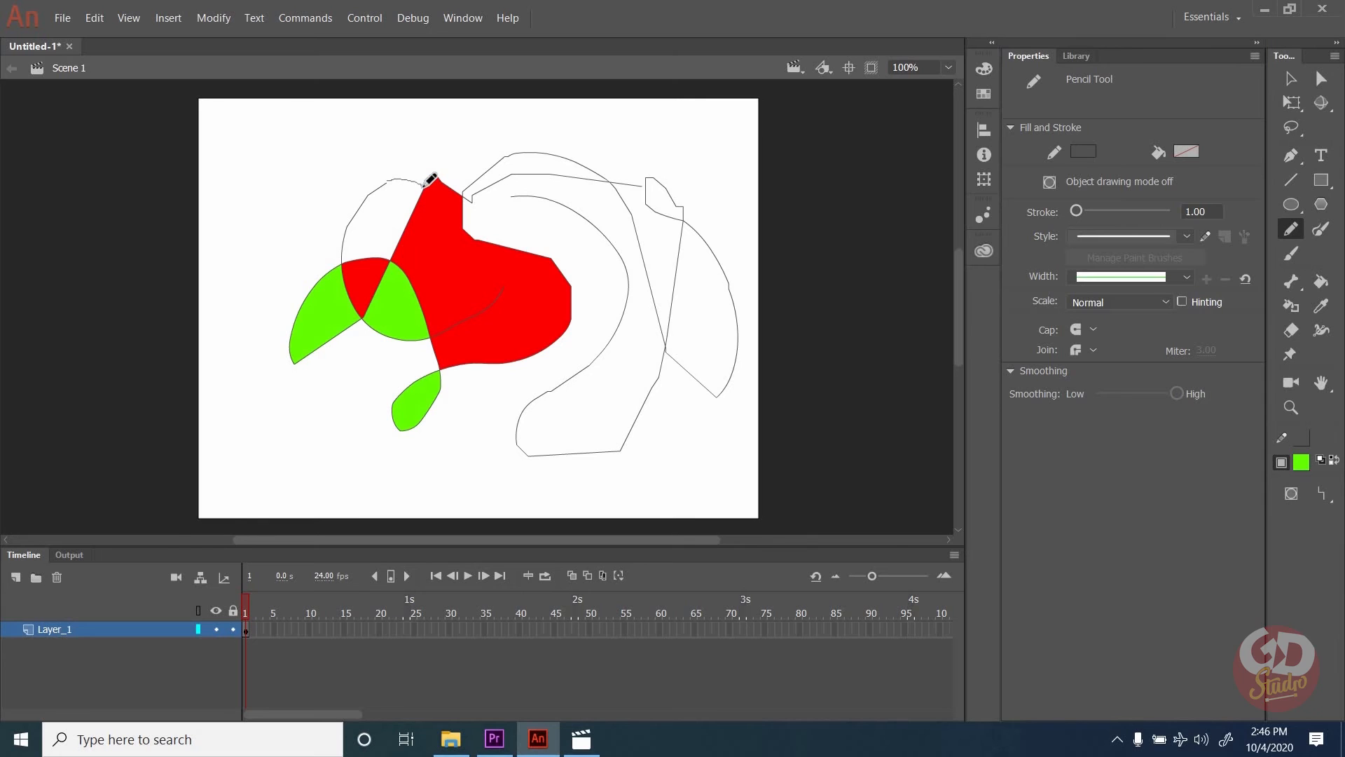
{"action": "left_click", "coordinate": [1321, 281]}
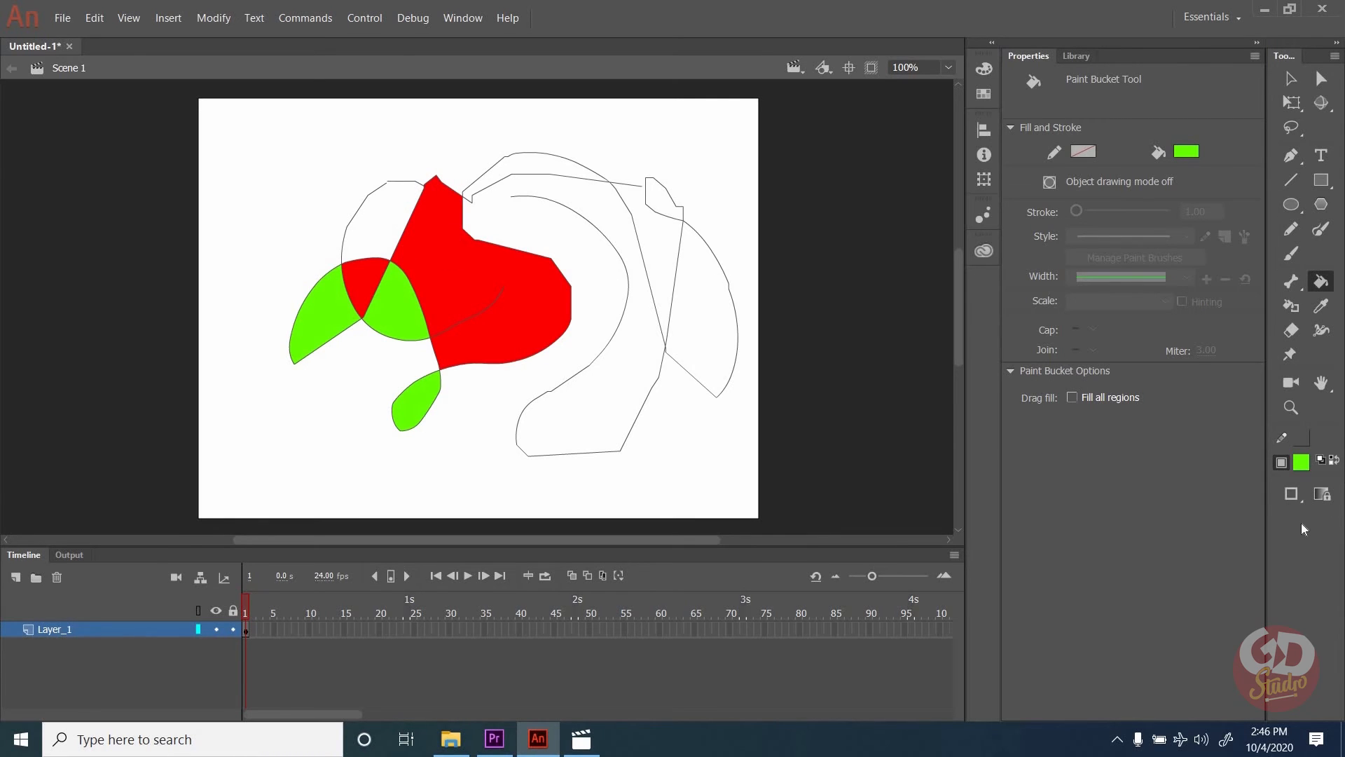
{"action": "left_click", "coordinate": [1291, 494]}
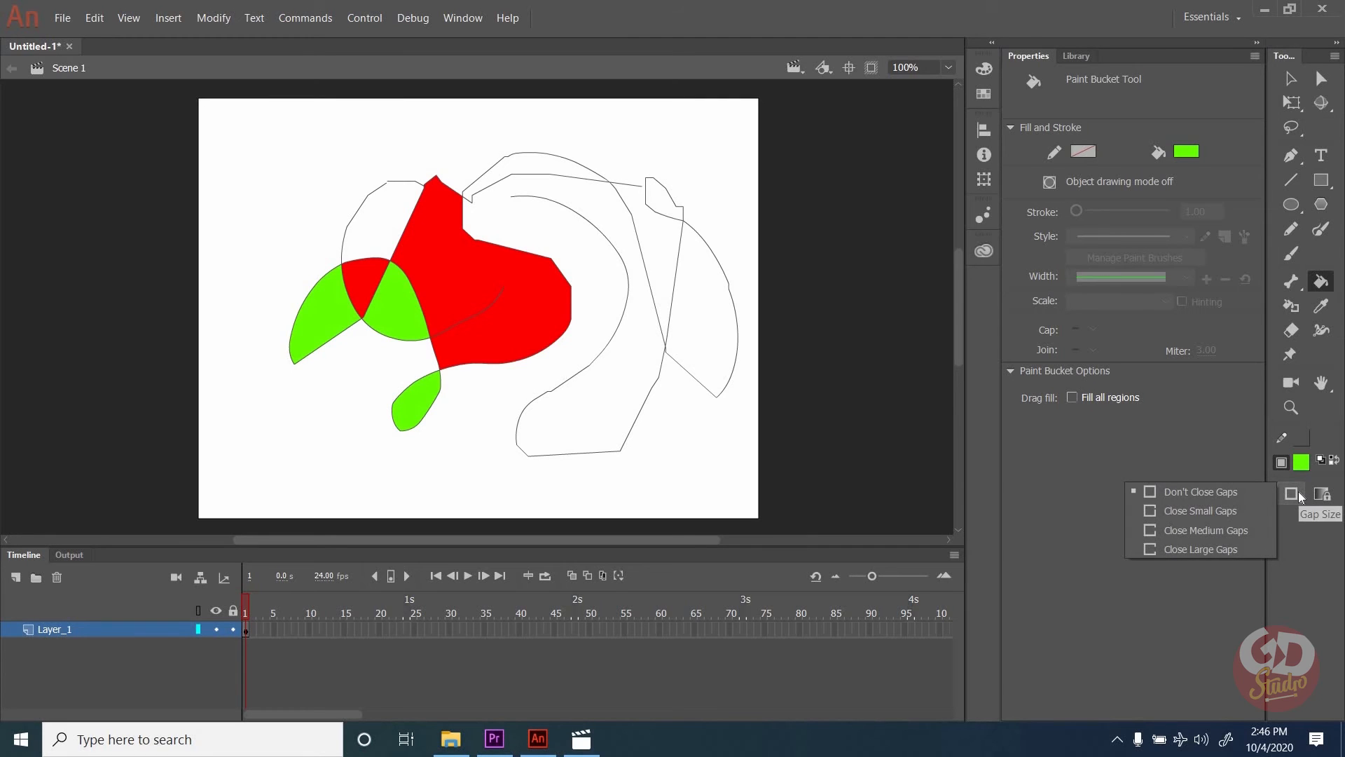
{"action": "left_click", "coordinate": [1183, 533]}
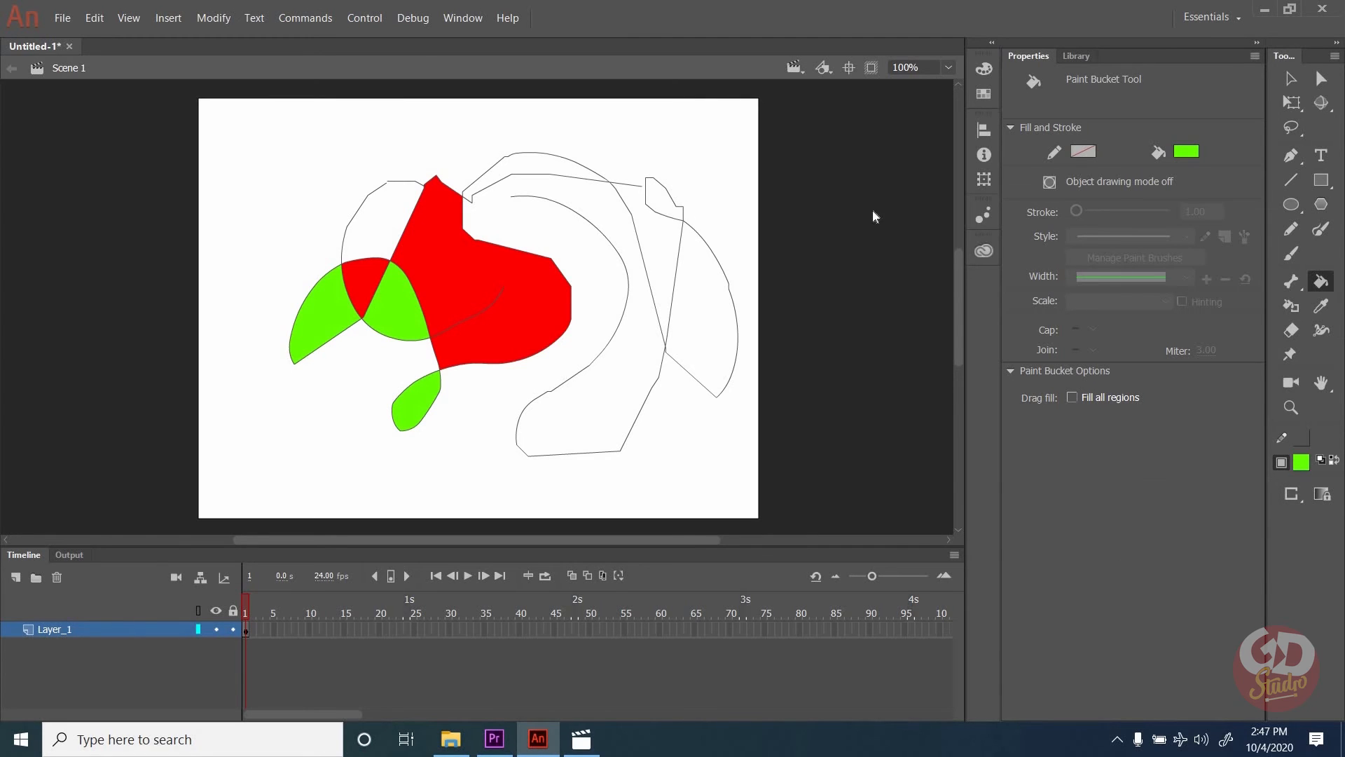
{"action": "left_click", "coordinate": [395, 215]}
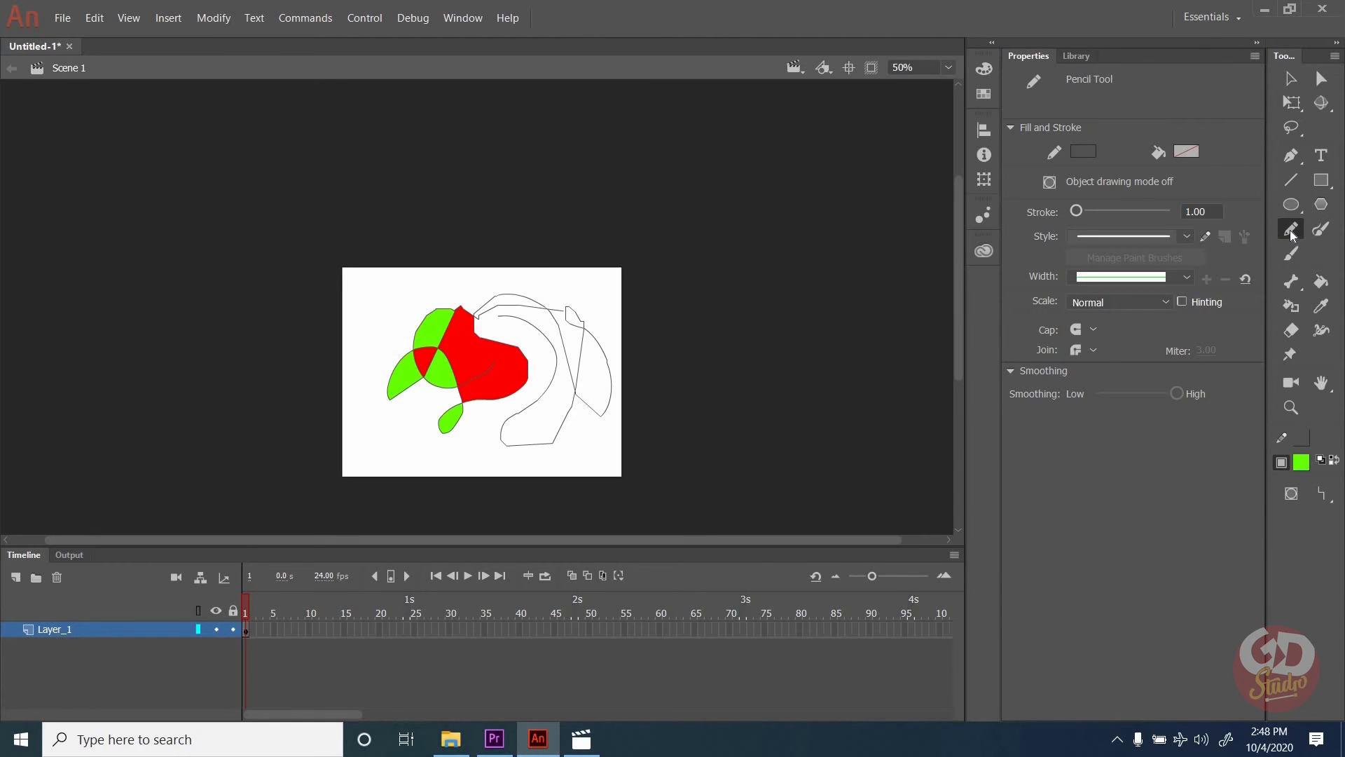
Select the entire pencil drawing with its red and green fills and delete it.
{"action": "left_click", "coordinate": [1291, 78]}
{"action": "left_click_drag", "start_coordinate": [282, 243], "coordinate": [689, 495]}
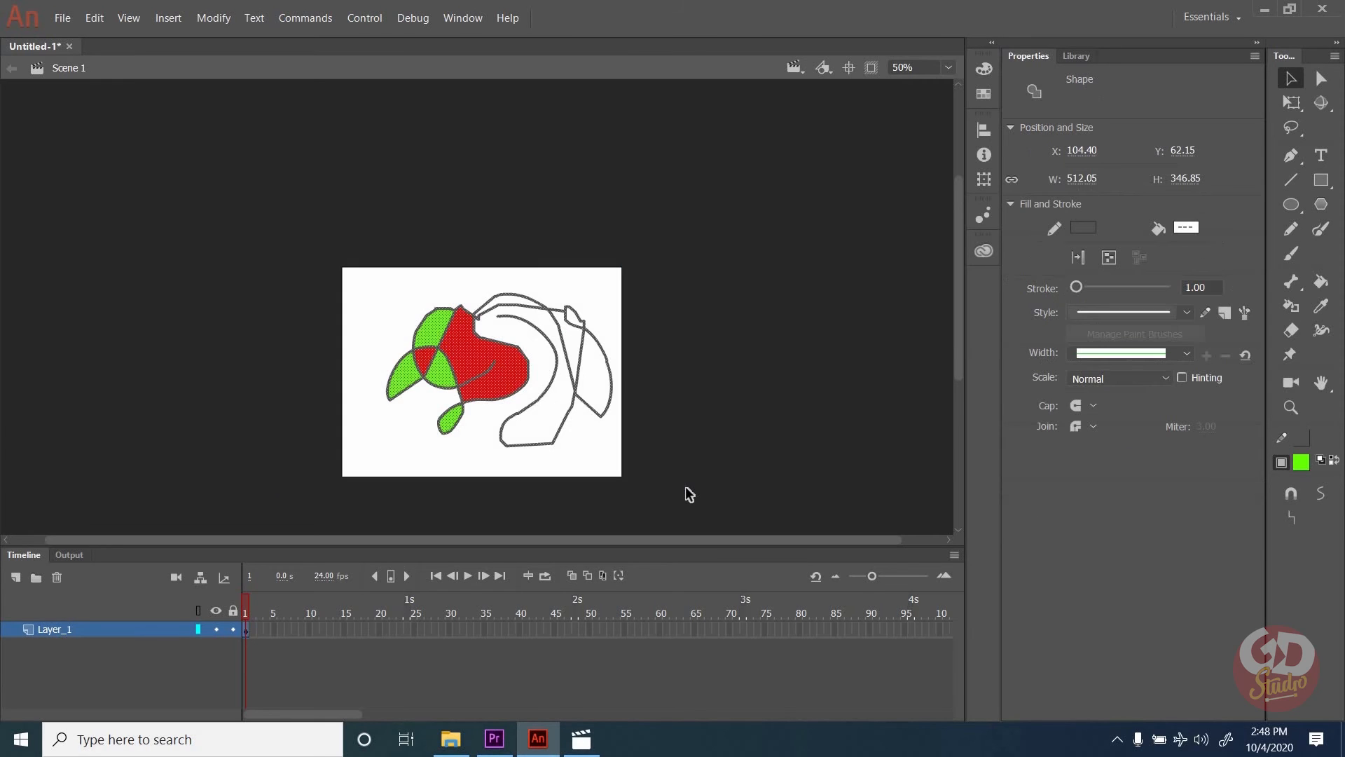
{"action": "key", "text": "Delete"}
Draw two long winding curves across the stage with the Paint Brush tool at a 1.00 stroke.
{"action": "left_click", "coordinate": [1322, 229]}
{"action": "left_click", "coordinate": [1292, 228]}
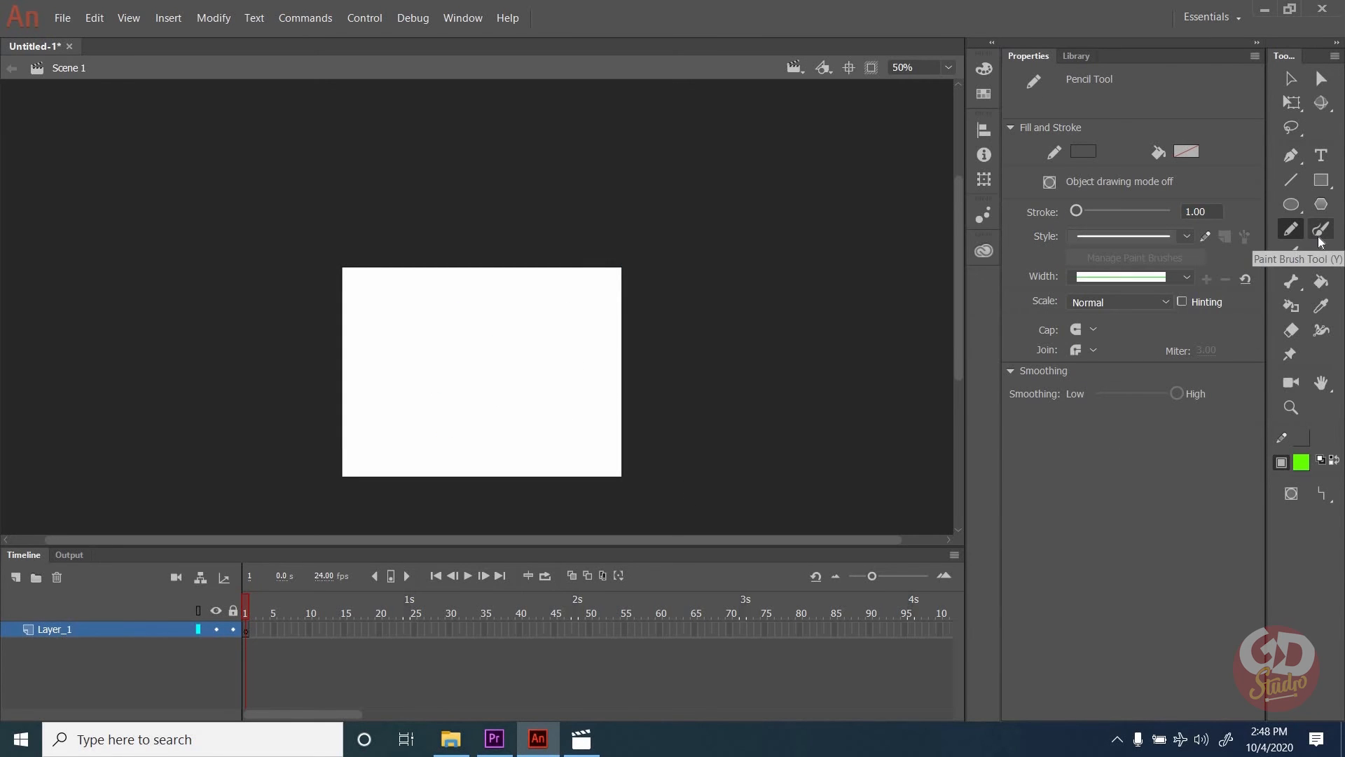
{"action": "left_click", "coordinate": [1324, 231]}
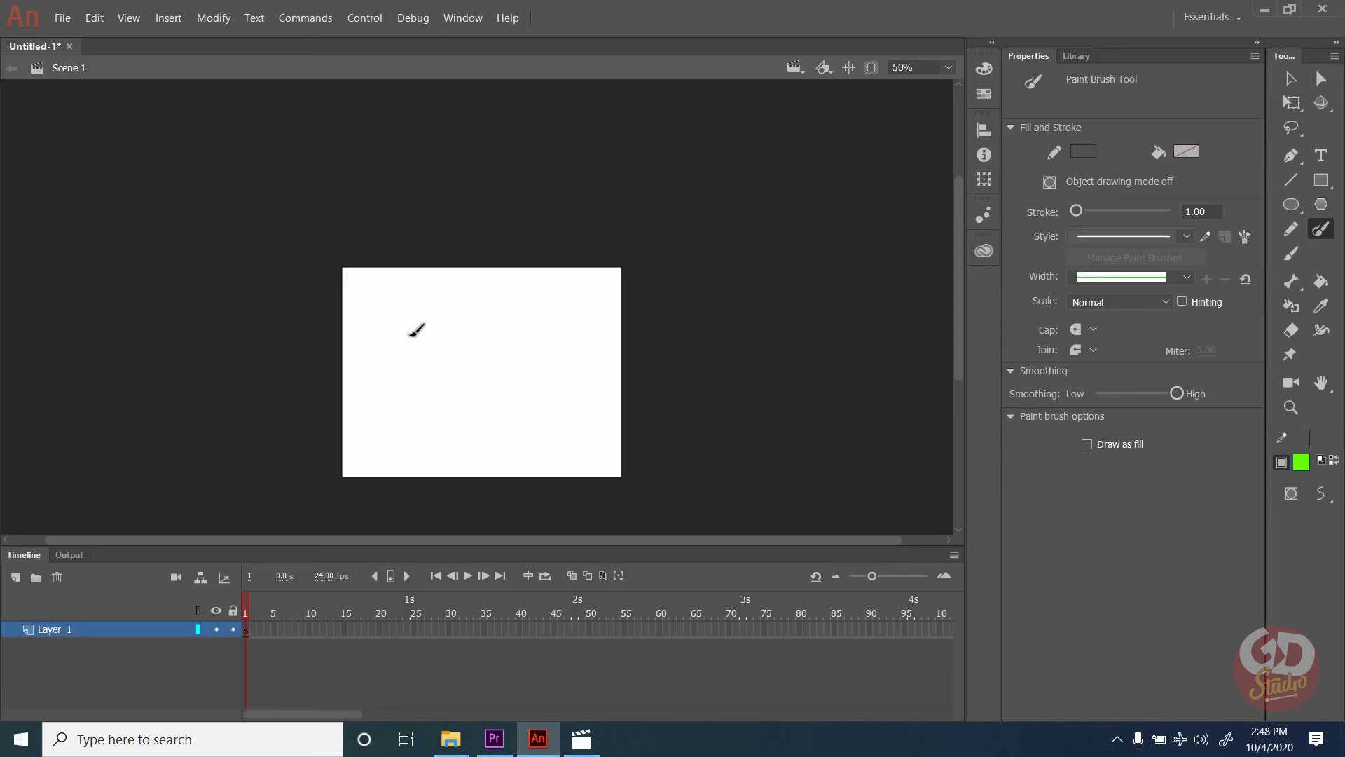
{"action": "mouse_move", "coordinate": [391, 339]}
{"action": "left_mouse_down"}
{"action": "mouse_move", "coordinate": [391, 359]}
{"action": "mouse_move", "coordinate": [466, 354]}
{"action": "mouse_move", "coordinate": [510, 454]}
{"action": "mouse_move", "coordinate": [570, 430]}
{"action": "left_mouse_up"}
{"action": "mouse_move", "coordinate": [581, 365]}
{"action": "left_mouse_down"}
{"action": "mouse_move", "coordinate": [511, 295]}
{"action": "mouse_move", "coordinate": [465, 280]}
{"action": "mouse_move", "coordinate": [571, 280]}
{"action": "mouse_move", "coordinate": [609, 437]}
{"action": "mouse_move", "coordinate": [591, 472]}
{"action": "mouse_move", "coordinate": [491, 475]}
{"action": "mouse_move", "coordinate": [423, 414]}
{"action": "mouse_move", "coordinate": [375, 293]}
{"action": "left_mouse_up"}
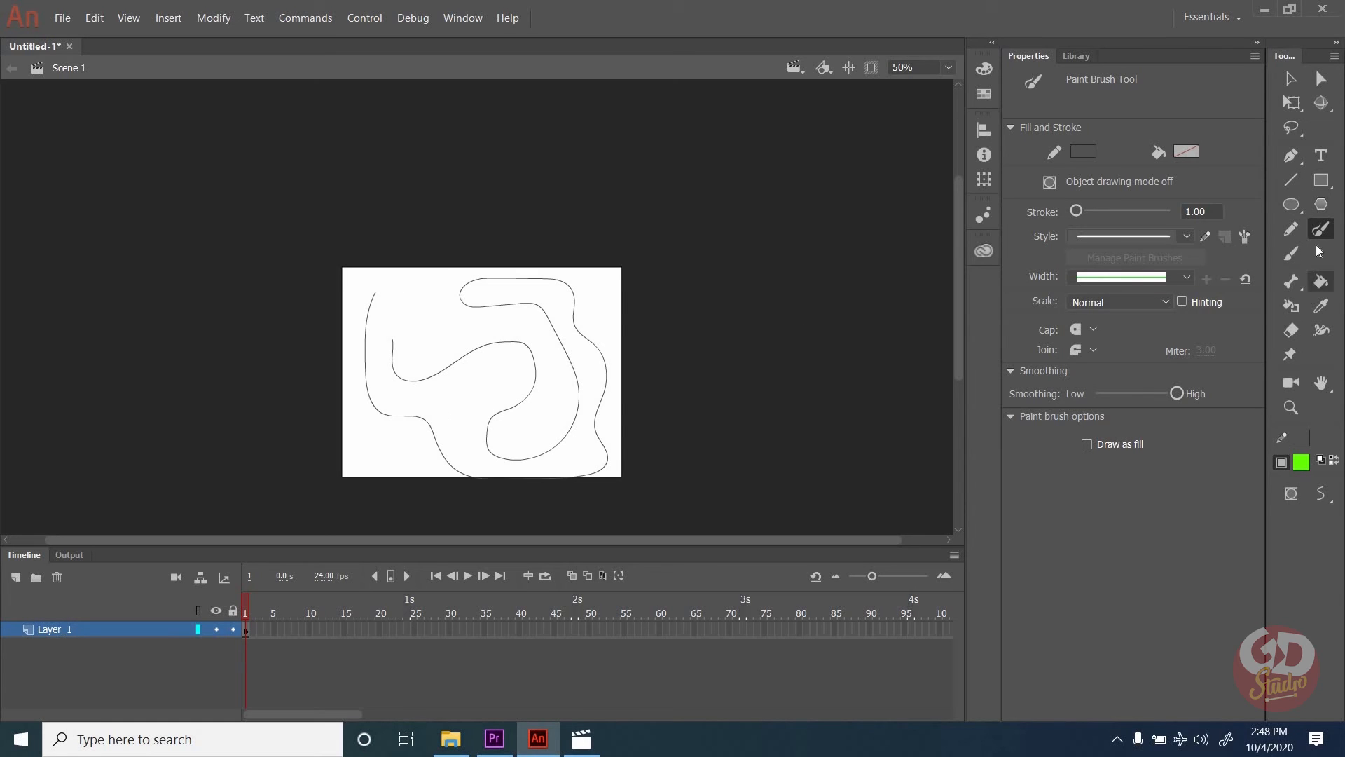
Select both winding paint brush curves and delete them.
{"action": "key", "text": "v"}
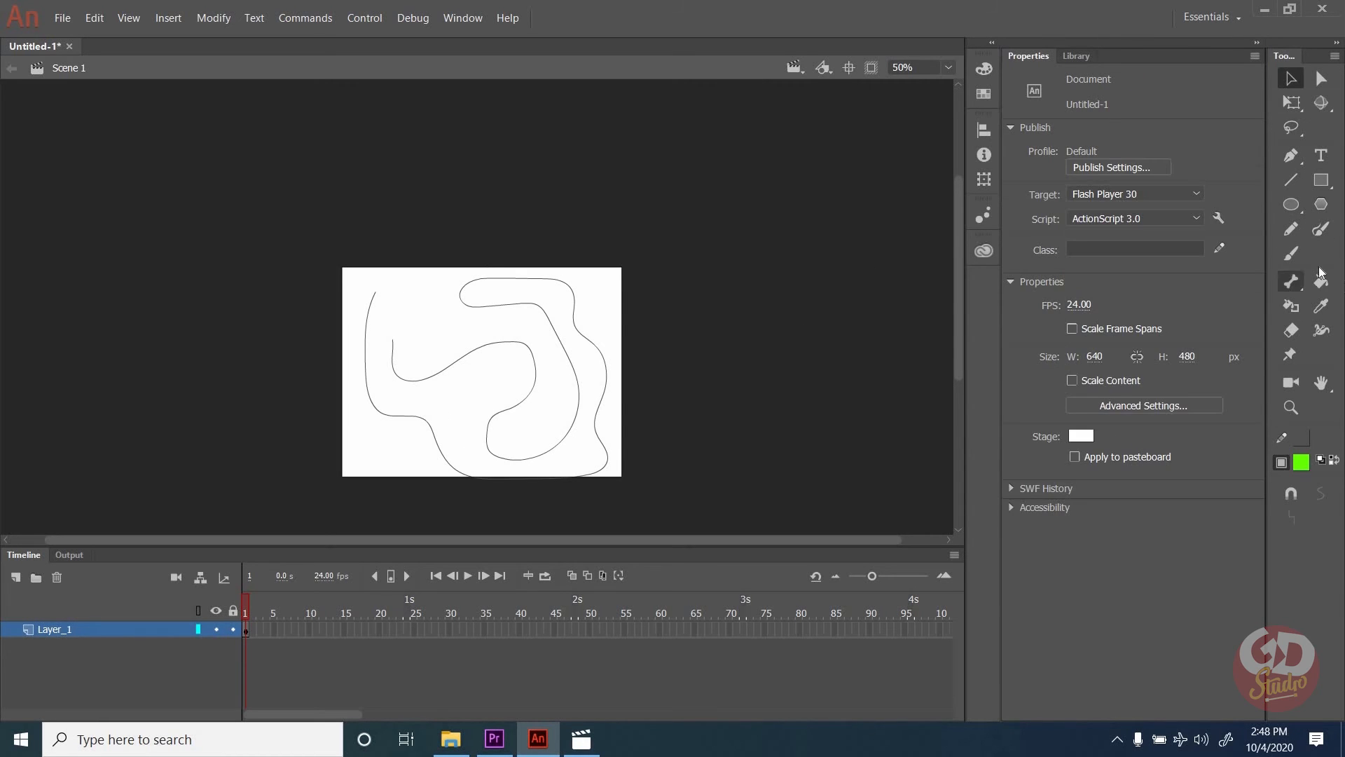
{"action": "left_click_drag", "start_coordinate": [350, 240], "coordinate": [676, 536]}
{"action": "key", "text": "Delete"}
Paint six thin wavy green strokes across the stage with the Brush tool at size 1.
{"action": "left_click", "coordinate": [1291, 253]}
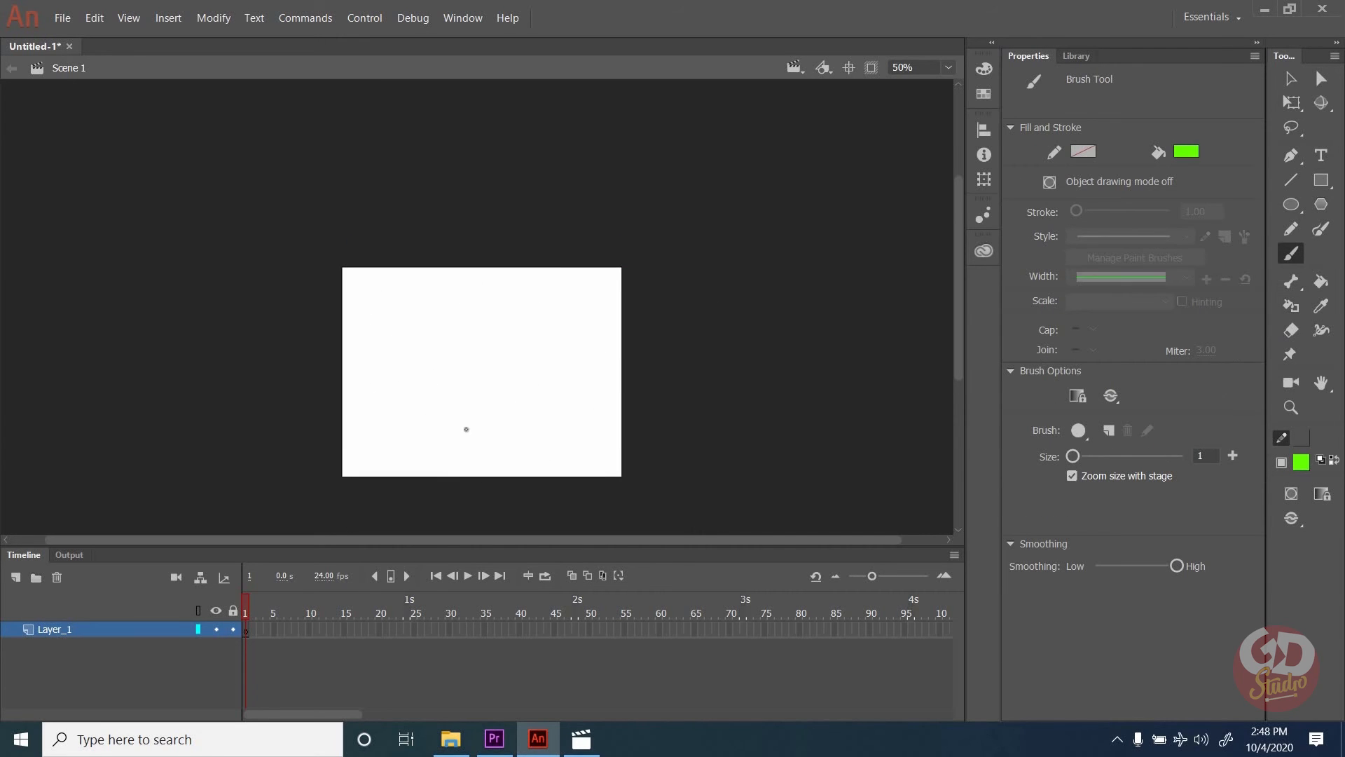
{"action": "mouse_move", "coordinate": [380, 348]}
{"action": "left_mouse_down"}
{"action": "mouse_move", "coordinate": [545, 337]}
{"action": "mouse_move", "coordinate": [589, 390]}
{"action": "mouse_move", "coordinate": [552, 405]}
{"action": "left_mouse_up"}
{"action": "left_click_drag", "start_coordinate": [420, 301], "coordinate": [588, 321]}
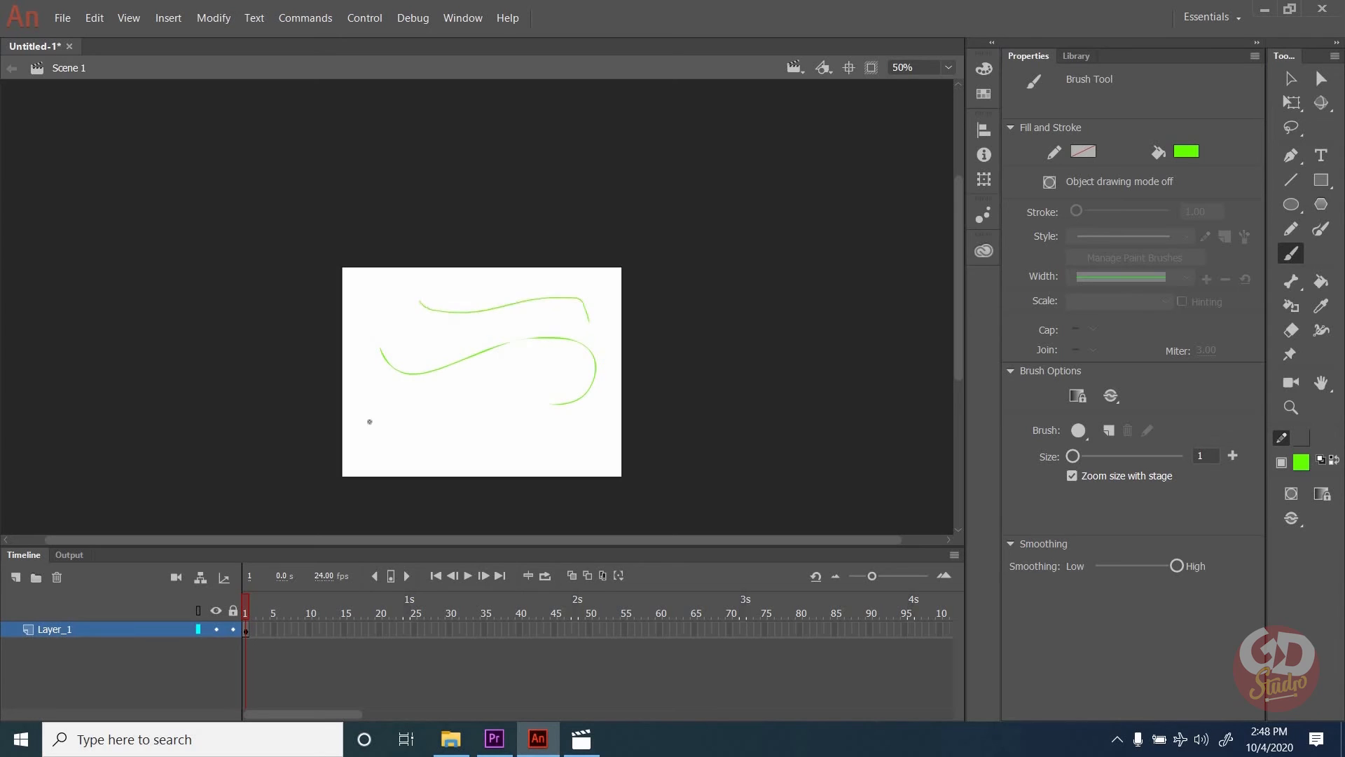
{"action": "mouse_move", "coordinate": [368, 422]}
{"action": "left_mouse_down"}
{"action": "mouse_move", "coordinate": [518, 398]}
{"action": "mouse_move", "coordinate": [567, 445]}
{"action": "left_mouse_up"}
{"action": "left_click_drag", "start_coordinate": [450, 442], "coordinate": [610, 398]}
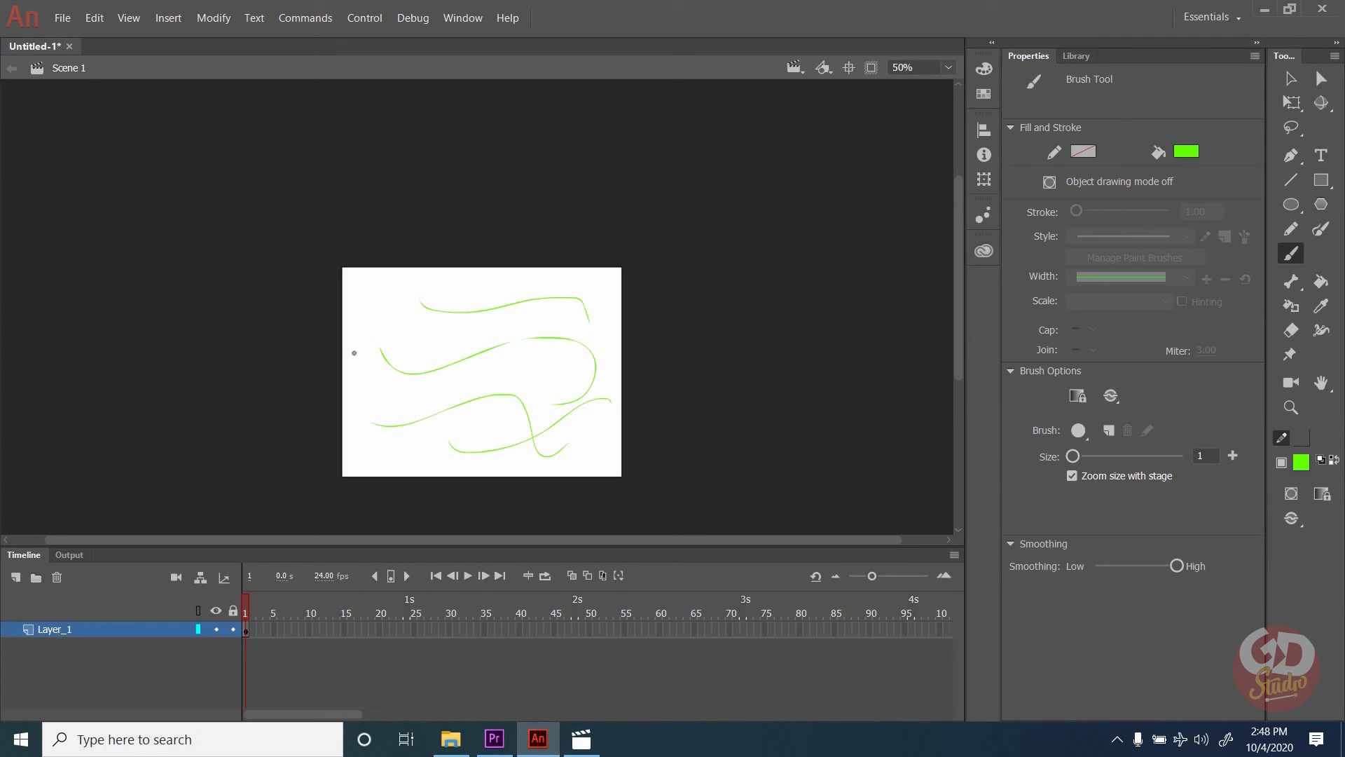
{"action": "left_click_drag", "start_coordinate": [358, 336], "coordinate": [538, 307]}
{"action": "mouse_move", "coordinate": [399, 339]}
{"action": "left_mouse_down"}
{"action": "mouse_move", "coordinate": [472, 348]}
{"action": "mouse_move", "coordinate": [592, 331]}
{"action": "left_mouse_up"}
Clear all the green strokes and paint one long wavy green stroke across the lower half of the stage.
{"action": "key", "text": "ctrl+a"}
{"action": "key", "text": "Delete"}
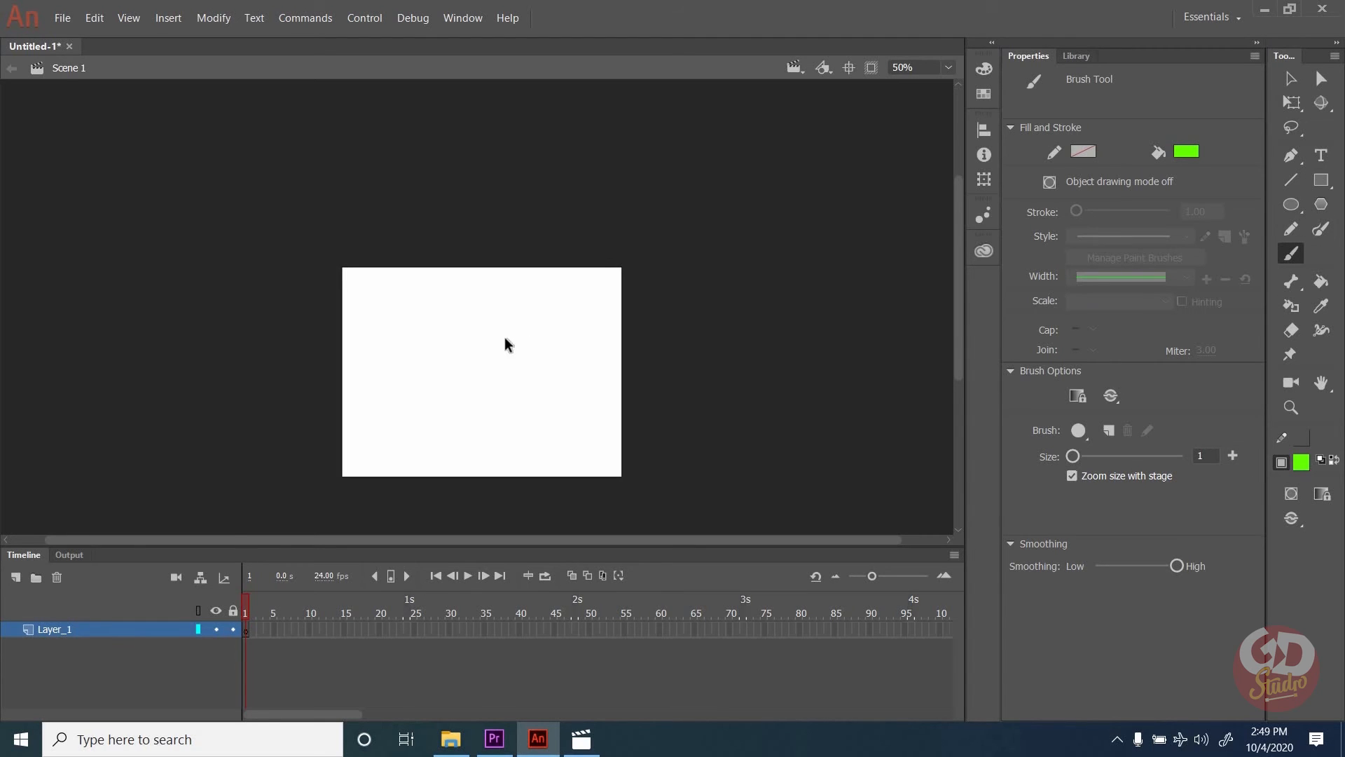
{"action": "key", "text": "ctrl+1"}
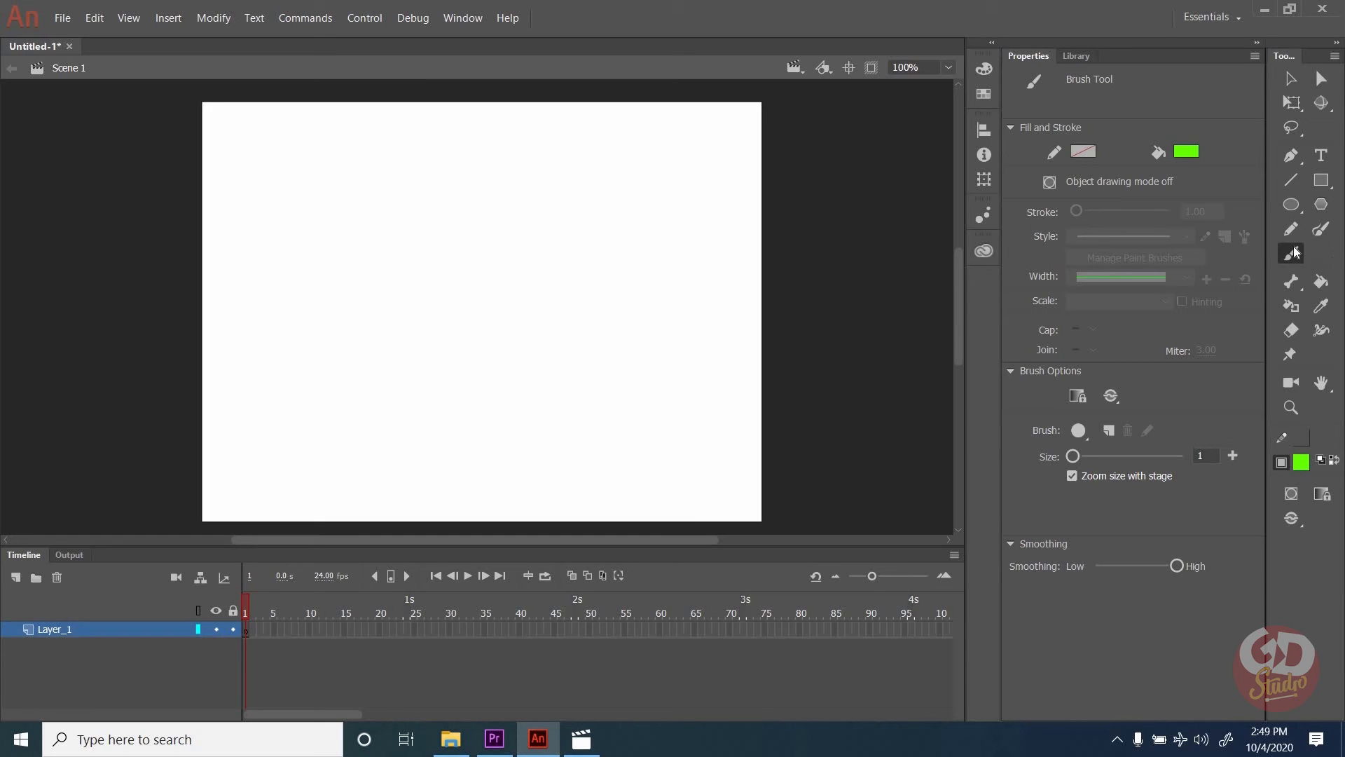
{"action": "mouse_move", "coordinate": [288, 462]}
{"action": "left_mouse_down"}
{"action": "mouse_move", "coordinate": [375, 443]}
{"action": "mouse_move", "coordinate": [524, 368]}
{"action": "mouse_move", "coordinate": [580, 392]}
{"action": "mouse_move", "coordinate": [718, 399]}
{"action": "mouse_move", "coordinate": [751, 366]}
{"action": "left_mouse_up"}
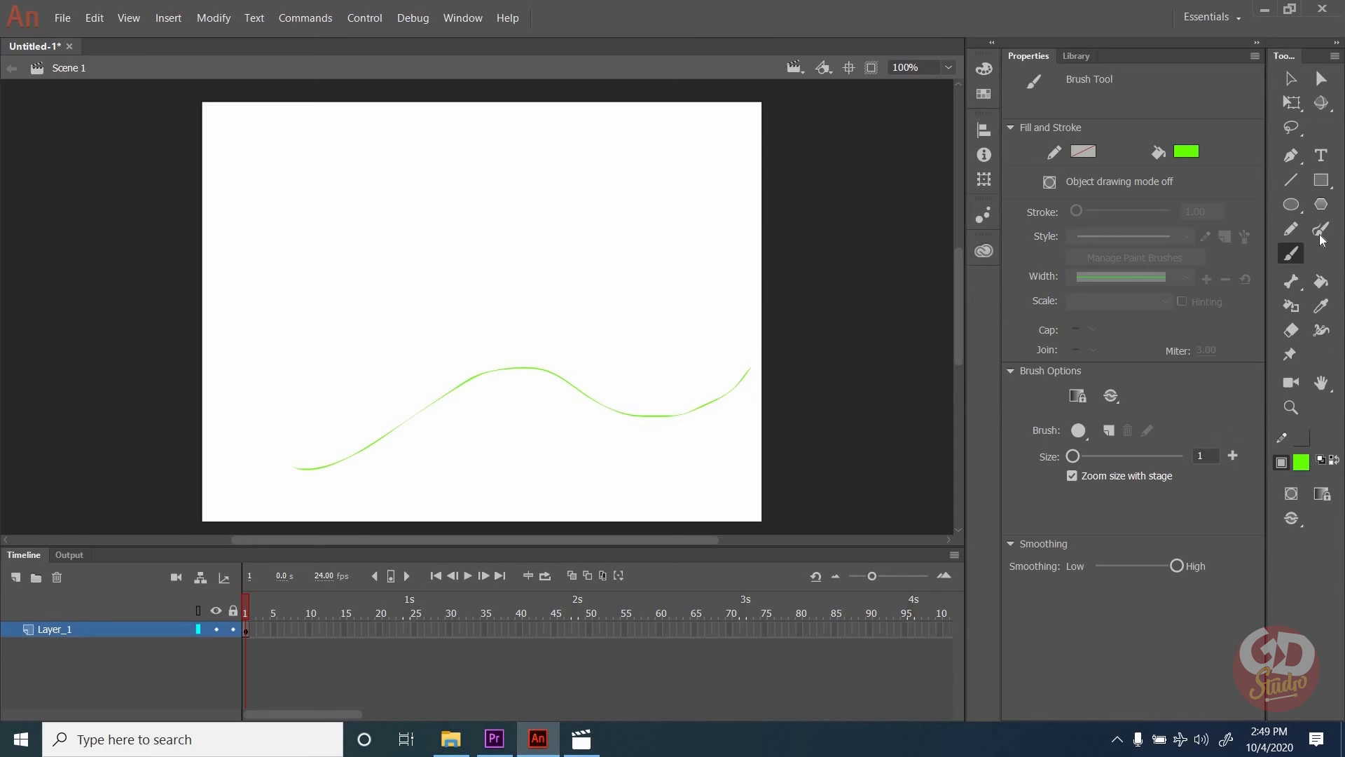
Draw a similar wavy line above the green stroke with the Paint Brush tool at a 1.00 stroke.
{"action": "left_click", "coordinate": [1321, 230]}
{"action": "left_click_drag", "start_coordinate": [312, 319], "coordinate": [361, 307]}
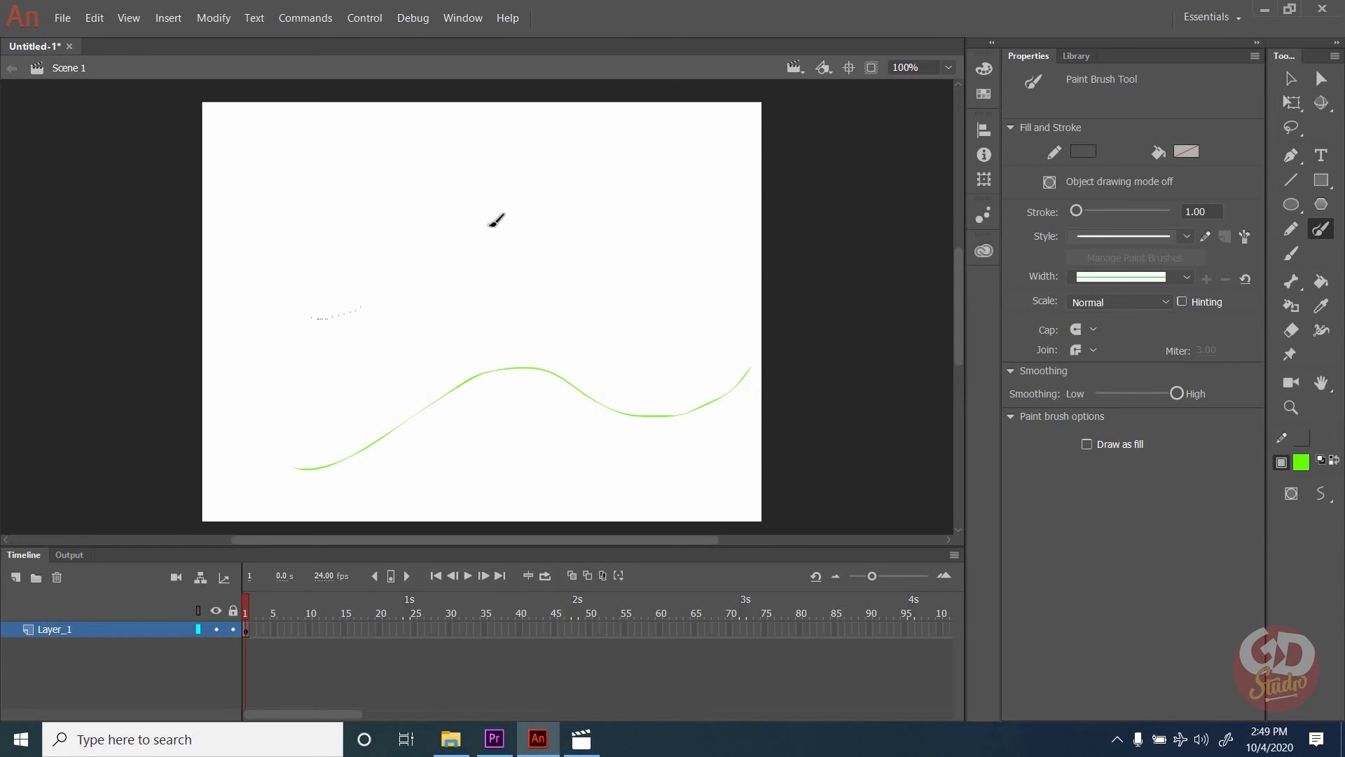
{"action": "mouse_move", "coordinate": [496, 219]}
{"action": "left_mouse_down"}
{"action": "mouse_move", "coordinate": [706, 232]}
{"action": "mouse_move", "coordinate": [754, 202]}
{"action": "left_mouse_up"}
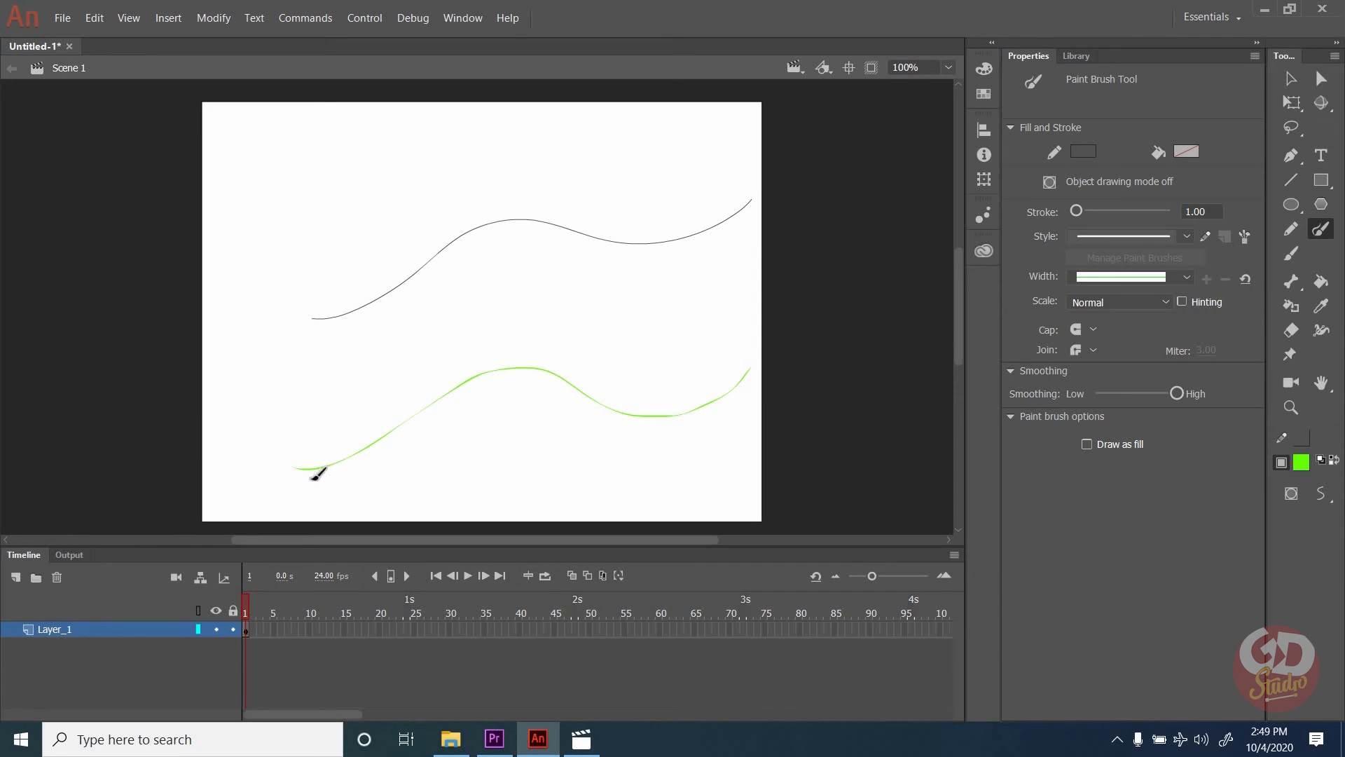
Pull the green brush stroke's edge down in three places to form a filled bulge, and bend the thin line above it in two places.
{"action": "left_click", "coordinate": [1292, 255]}
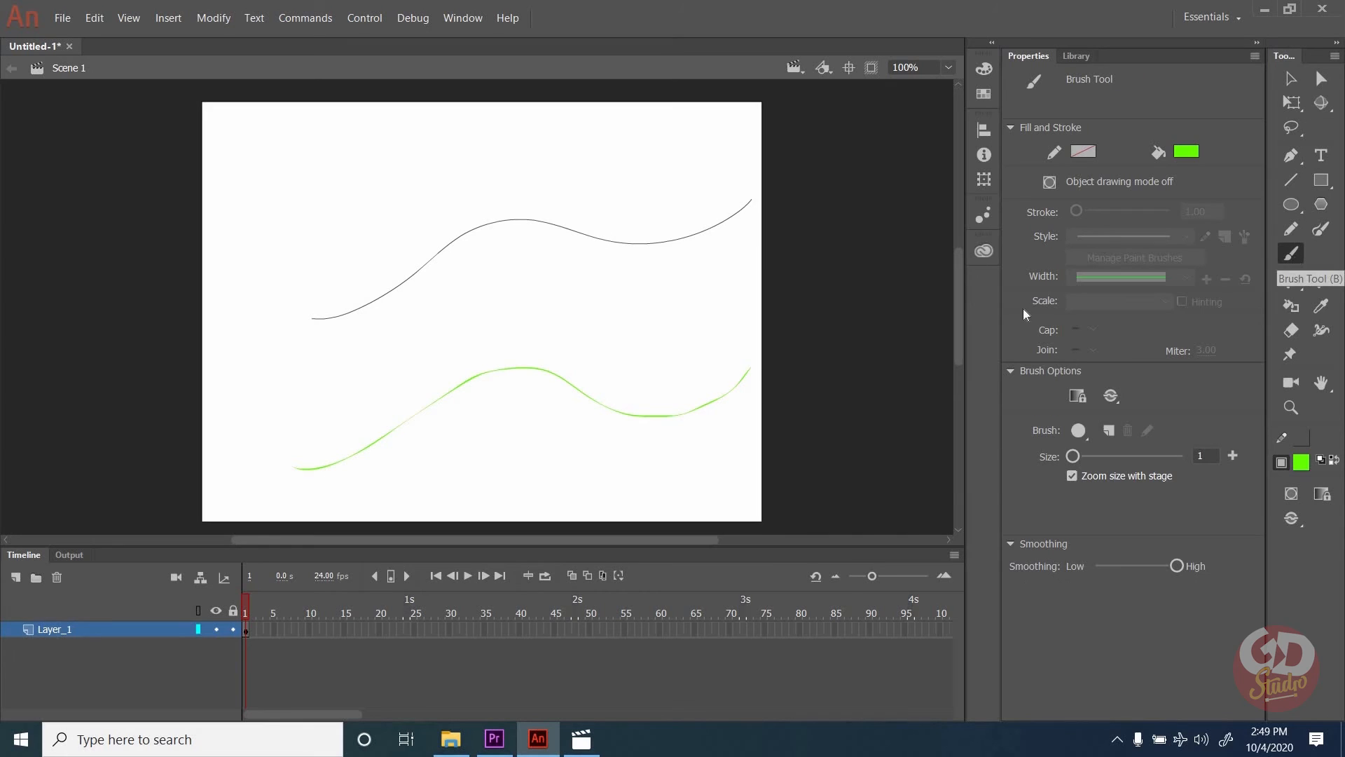
{"action": "left_click", "coordinate": [1291, 77]}
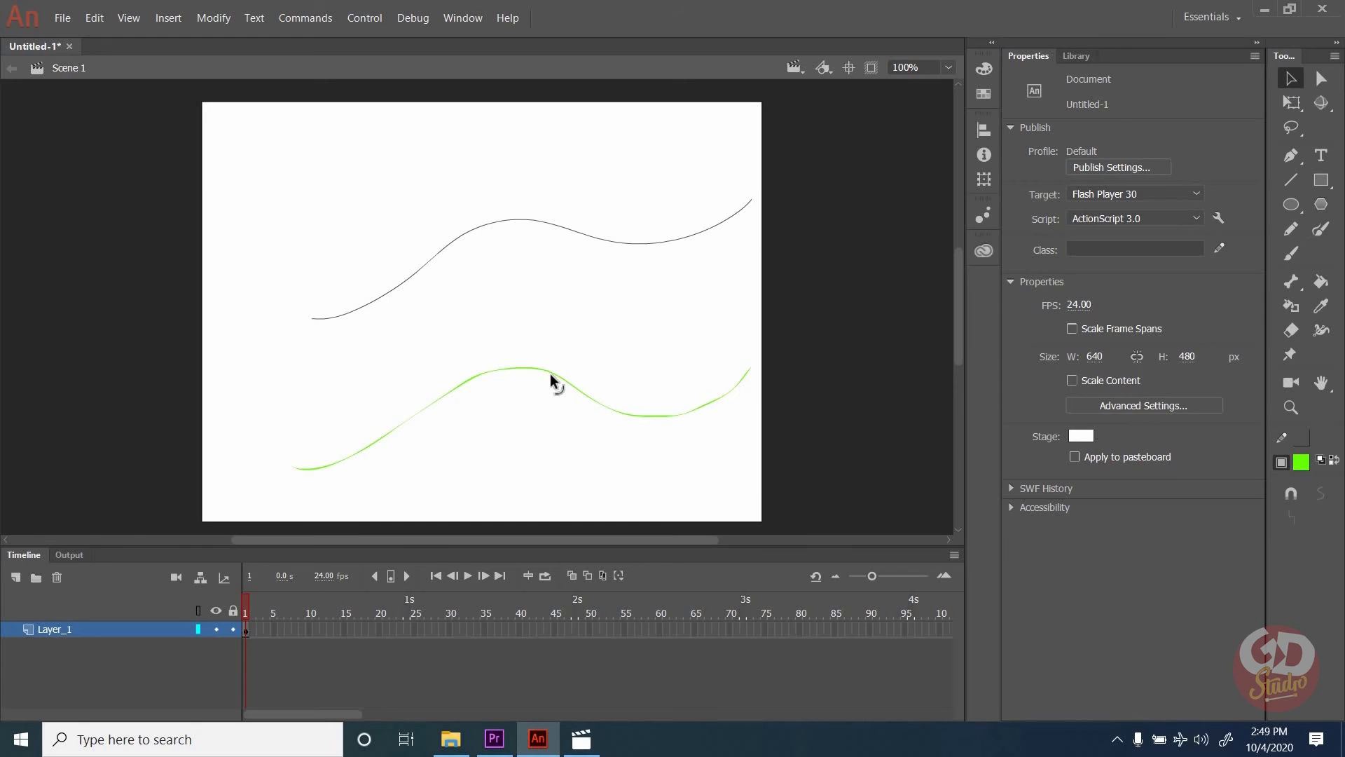
{"action": "left_click_drag", "start_coordinate": [550, 379], "coordinate": [539, 440]}
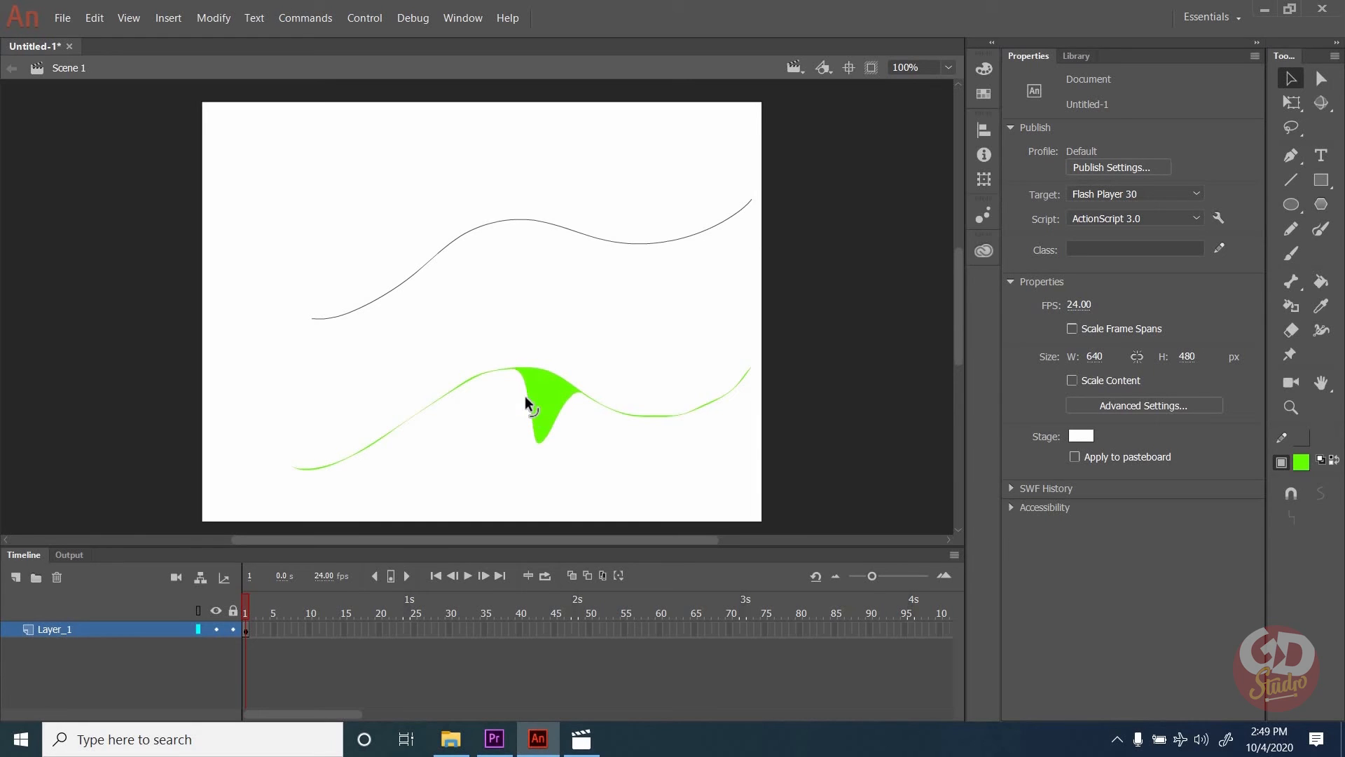
{"action": "left_click_drag", "start_coordinate": [522, 377], "coordinate": [471, 450]}
{"action": "left_click_drag", "start_coordinate": [574, 399], "coordinate": [608, 449]}
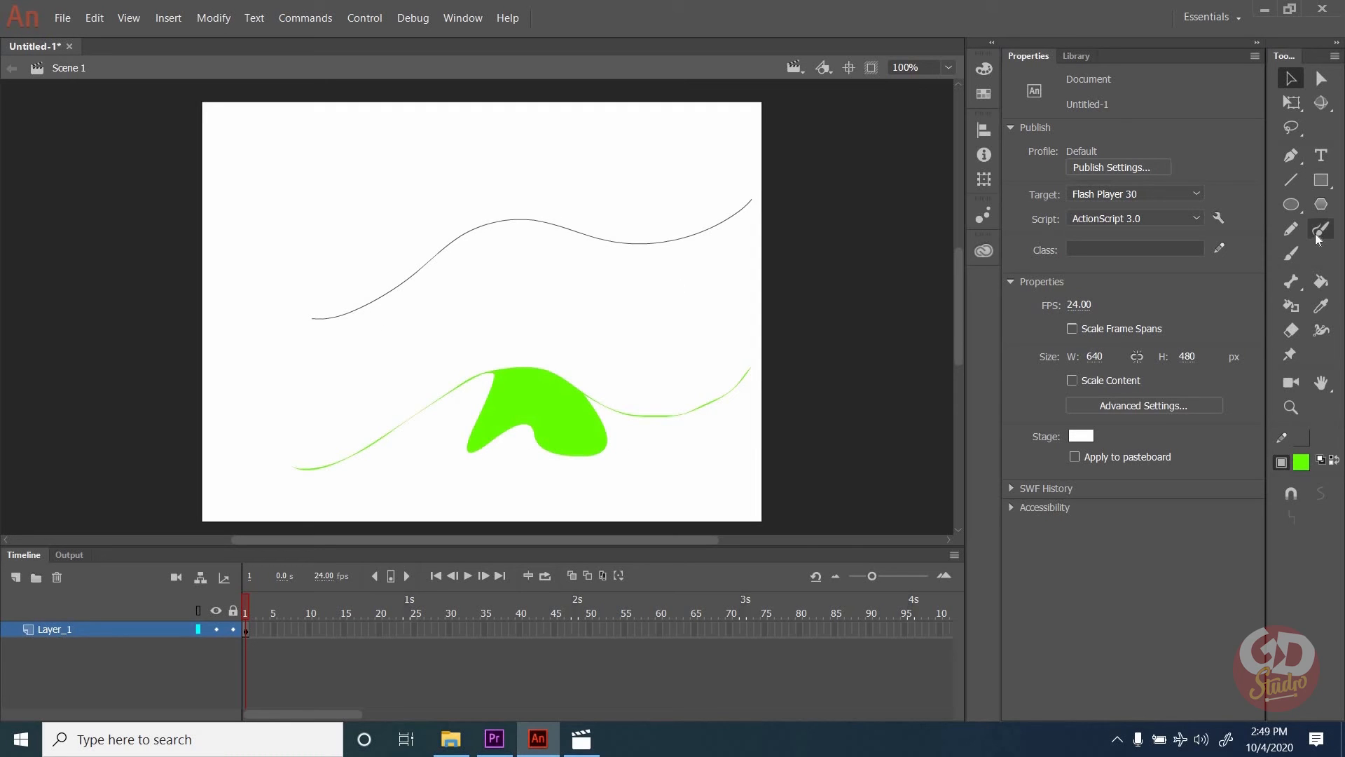
{"action": "left_click_drag", "start_coordinate": [519, 217], "coordinate": [512, 317]}
{"action": "left_click_drag", "start_coordinate": [598, 247], "coordinate": [649, 220]}
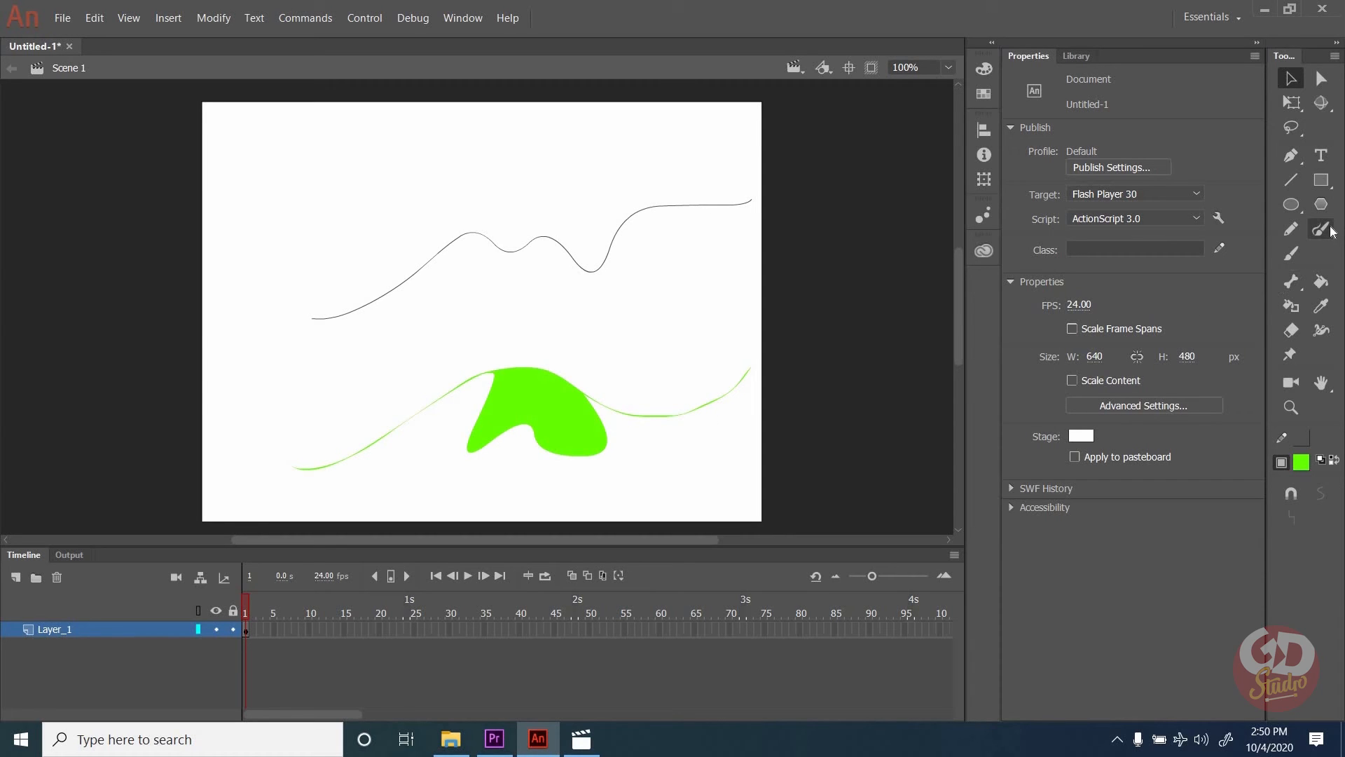
Clear the stage and draw a blue square about 225 px wide with a 2.45 black outline near the centre.
{"action": "key", "text": "ctrl+a"}
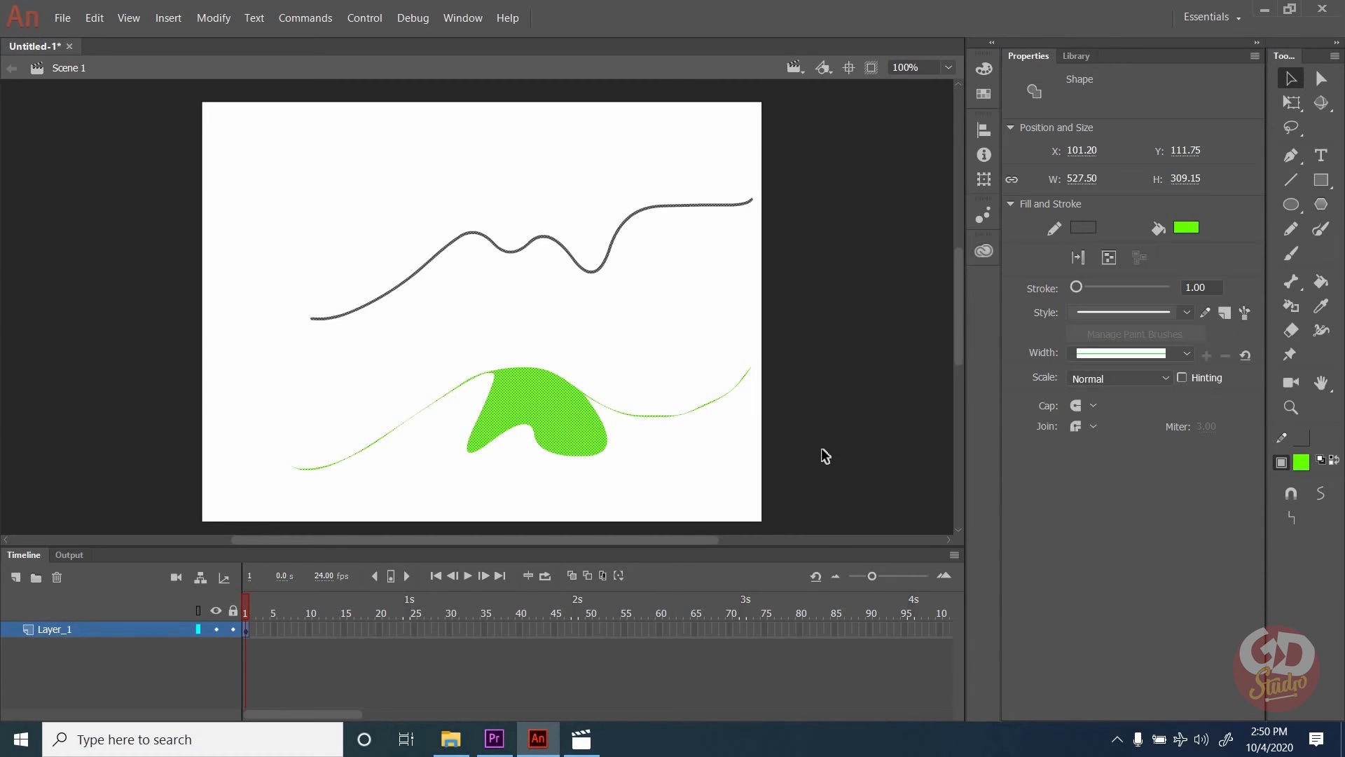
{"action": "key", "text": "Delete"}
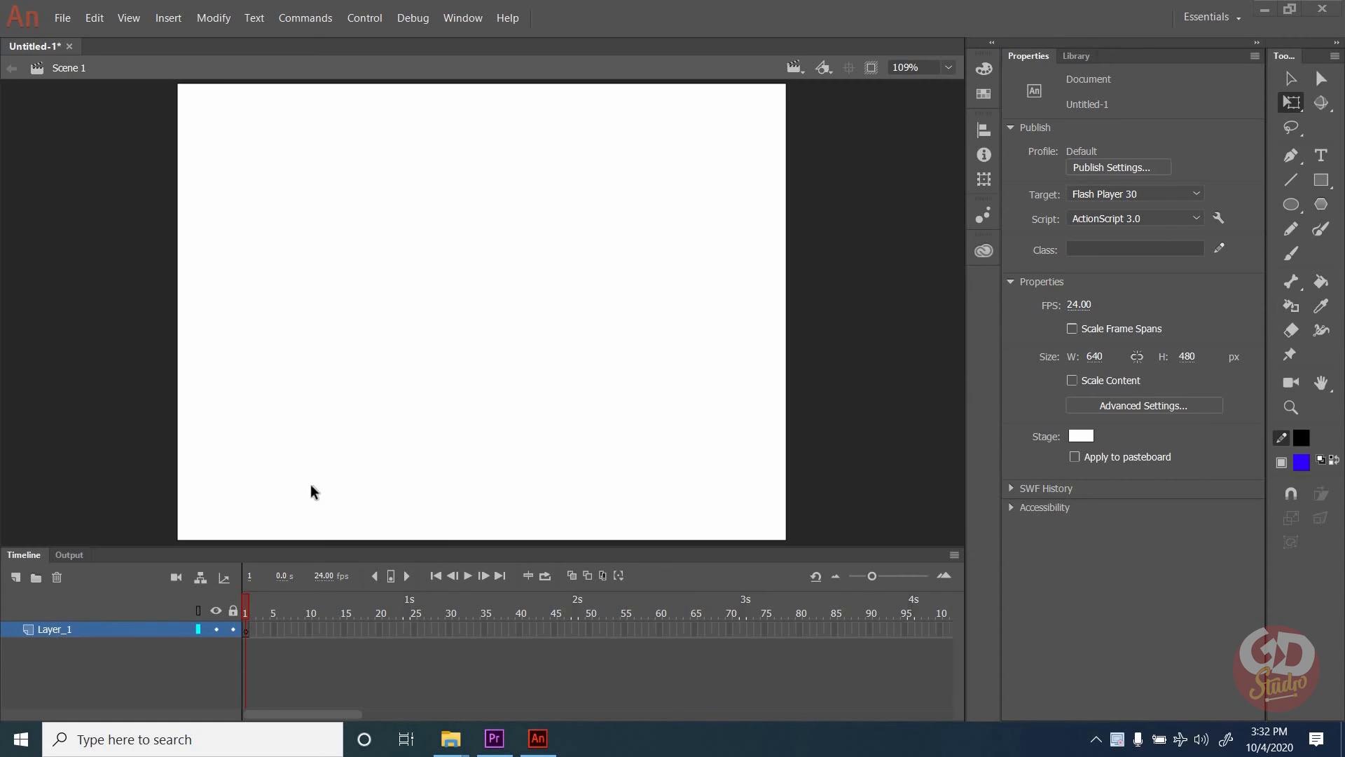
{"action": "left_click", "coordinate": [1319, 183]}
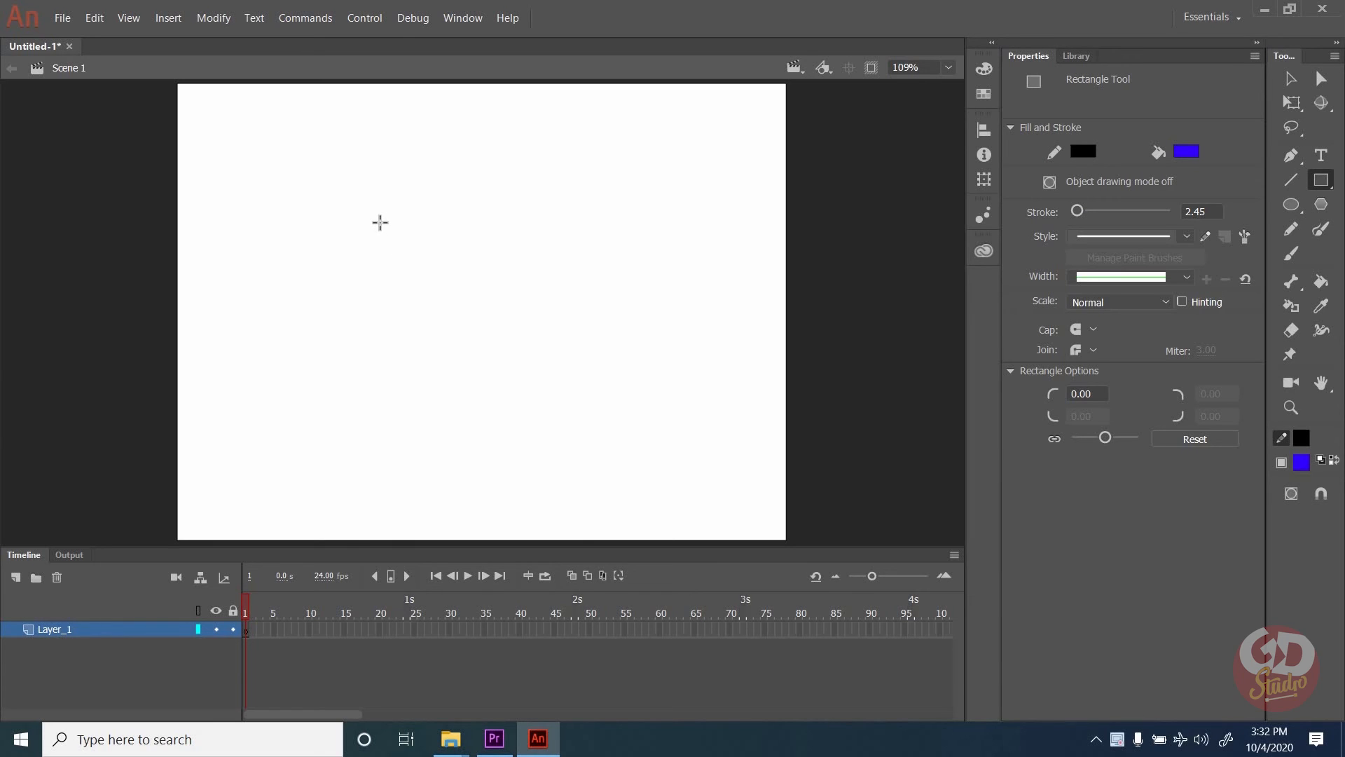
{"action": "left_click_drag", "start_coordinate": [378, 220], "coordinate": [566, 434]}
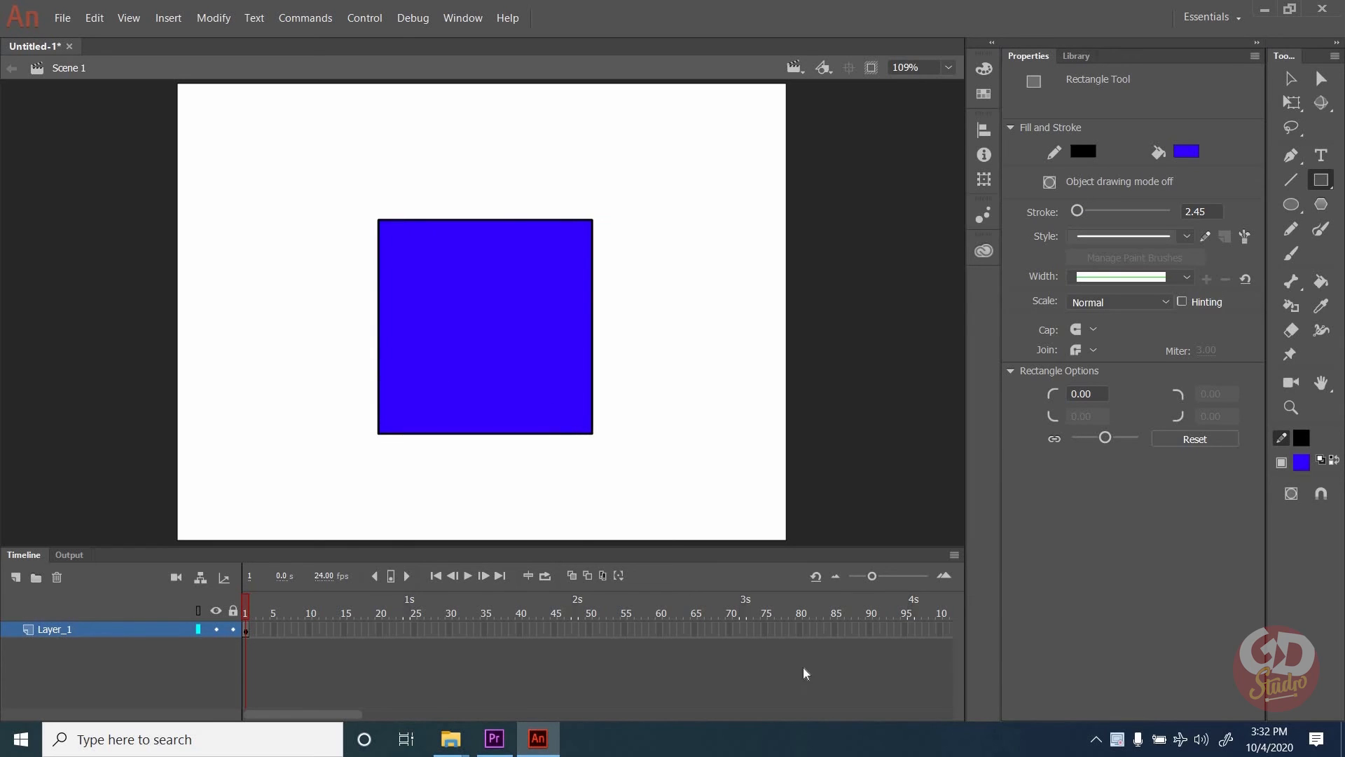
Select the whole square with its outline and set the stroke to no colour.
{"action": "left_click", "coordinate": [1290, 78]}
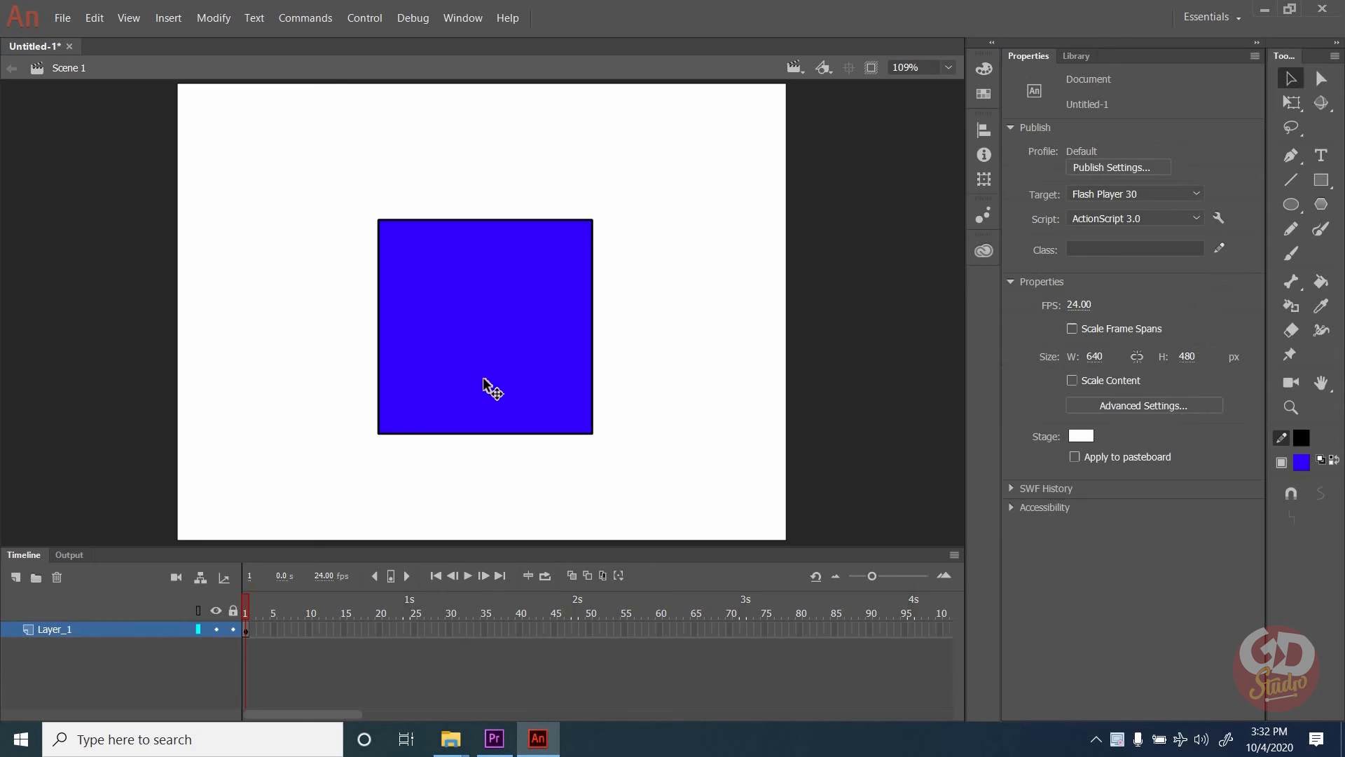
{"action": "double_click", "coordinate": [470, 319]}
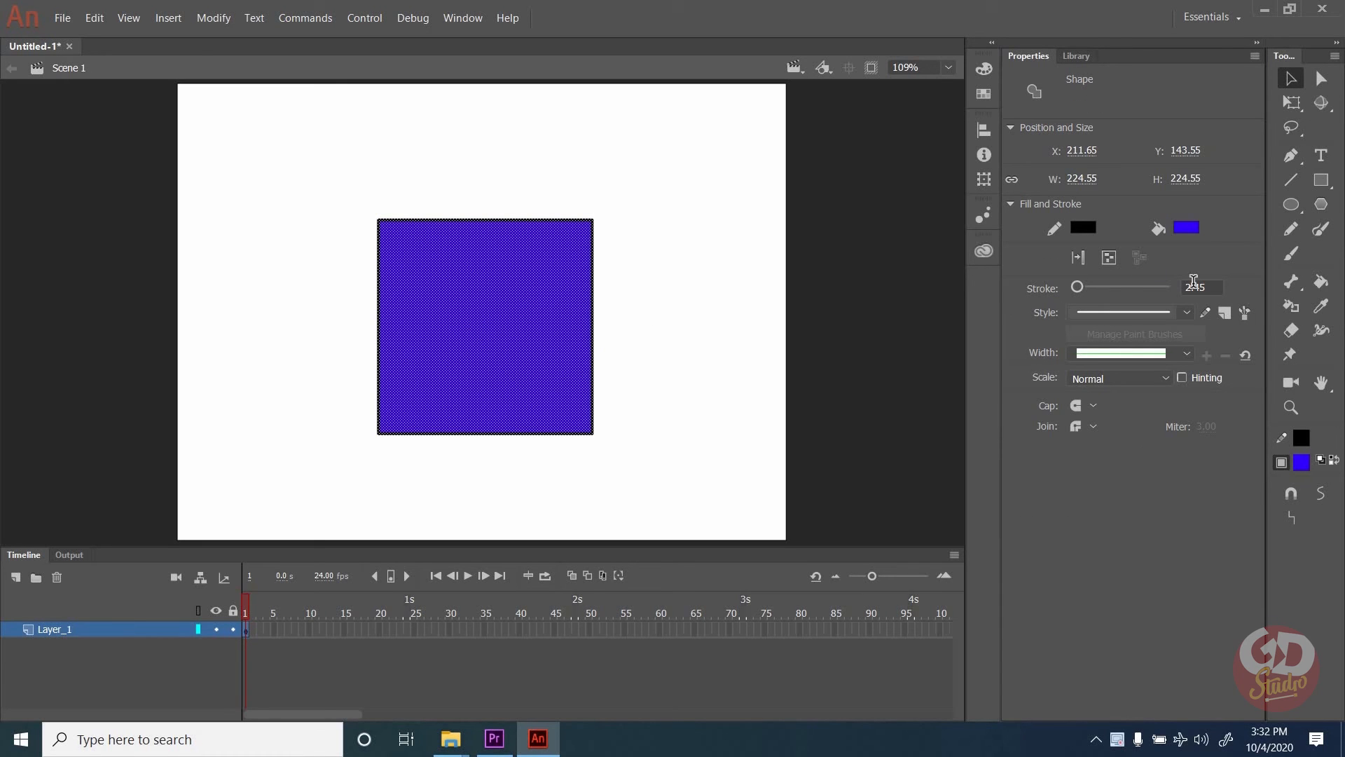
{"action": "left_click", "coordinate": [1303, 437]}
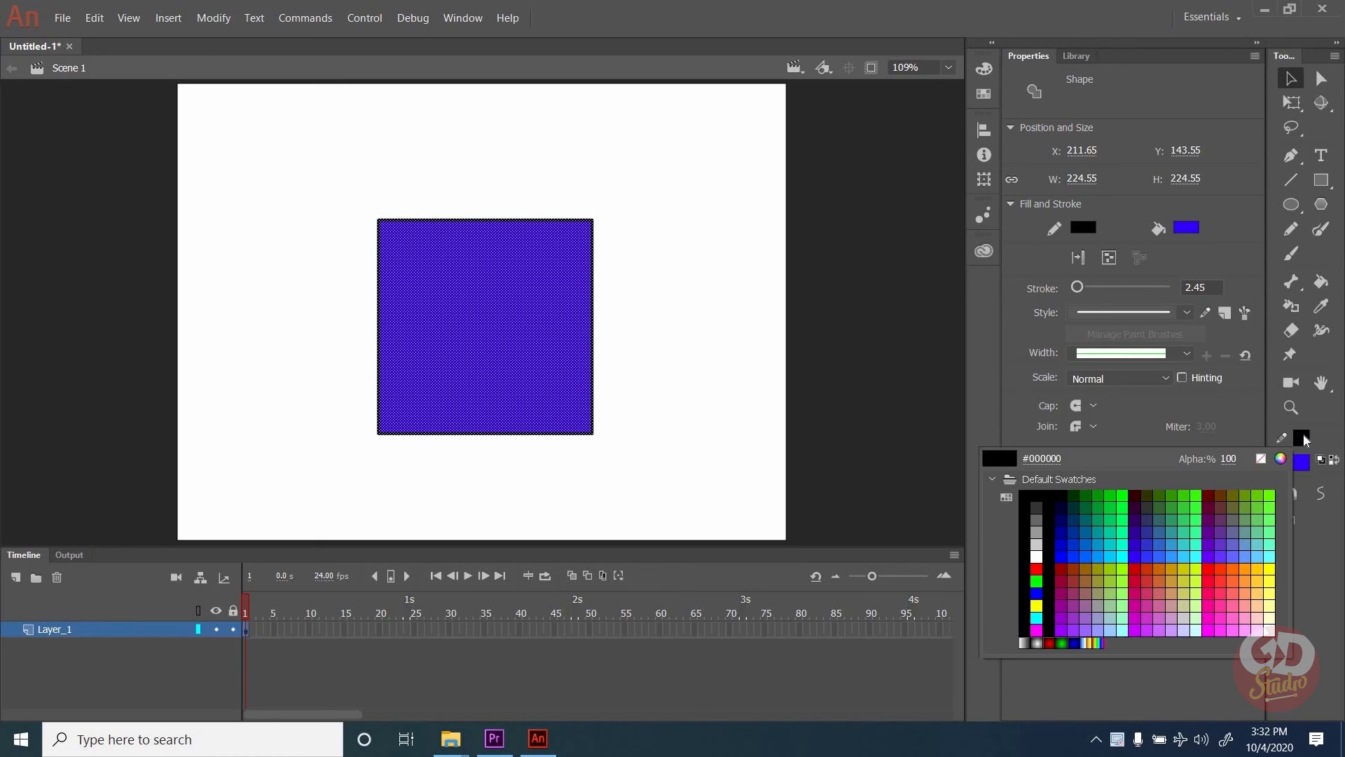
{"action": "left_click", "coordinate": [1260, 459]}
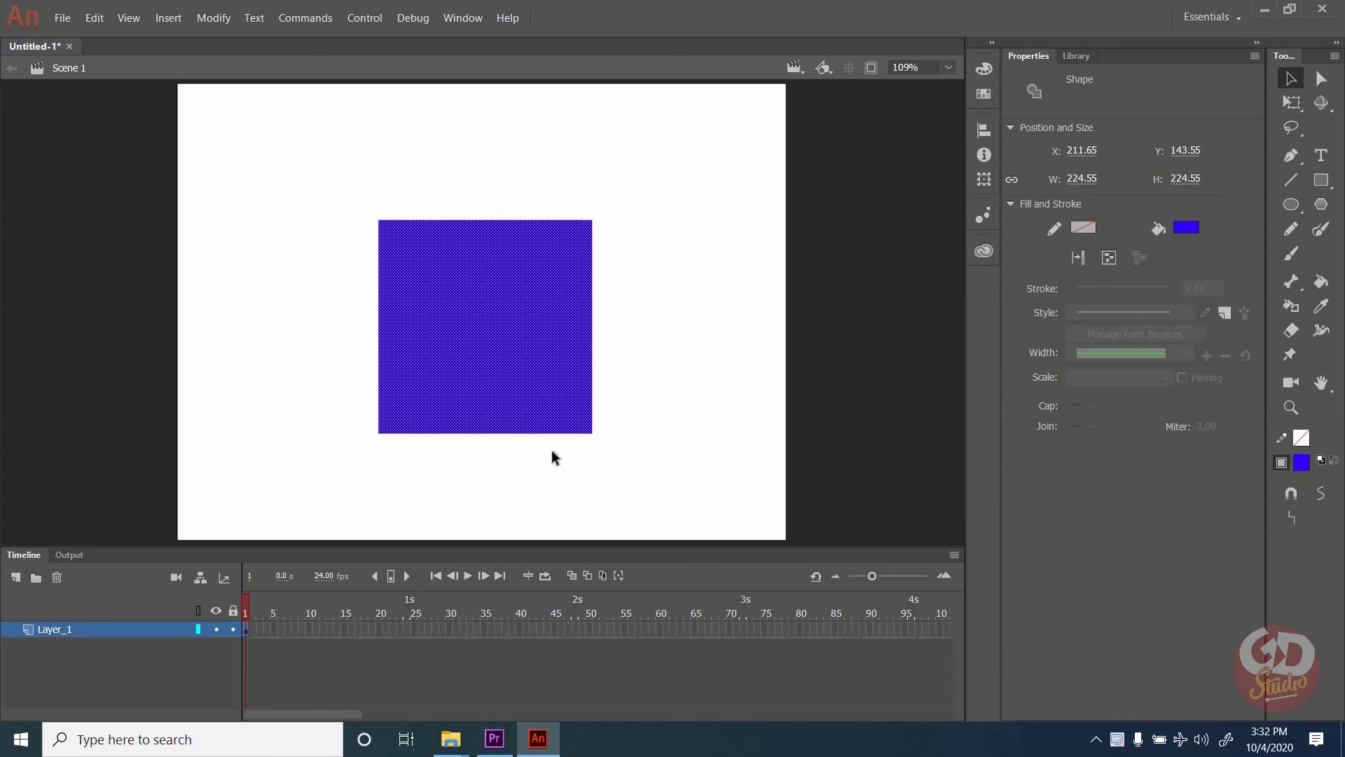
{"action": "left_click", "coordinate": [696, 405]}
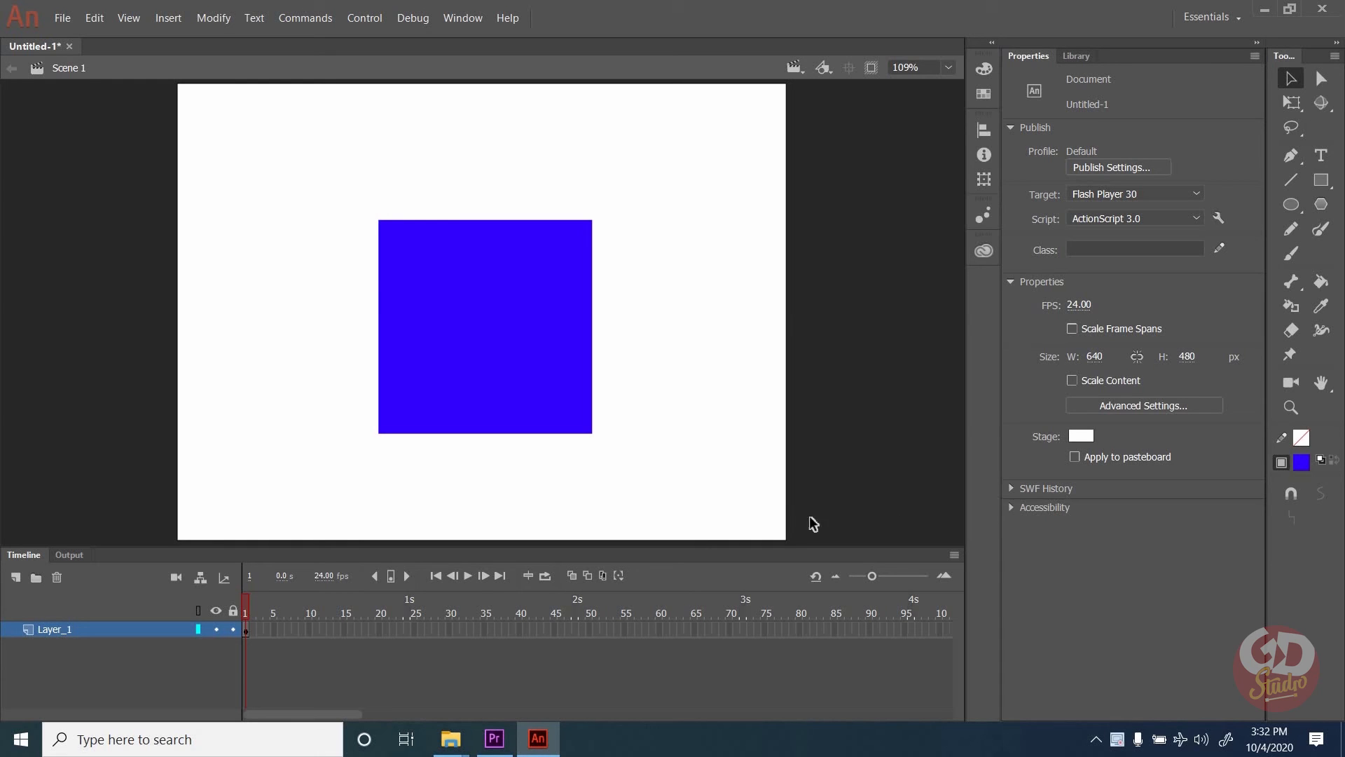
Set the stroke colour to black and outline the blue square with the Ink Bottle tool at a 2.45 stroke.
{"action": "left_click", "coordinate": [481, 317]}
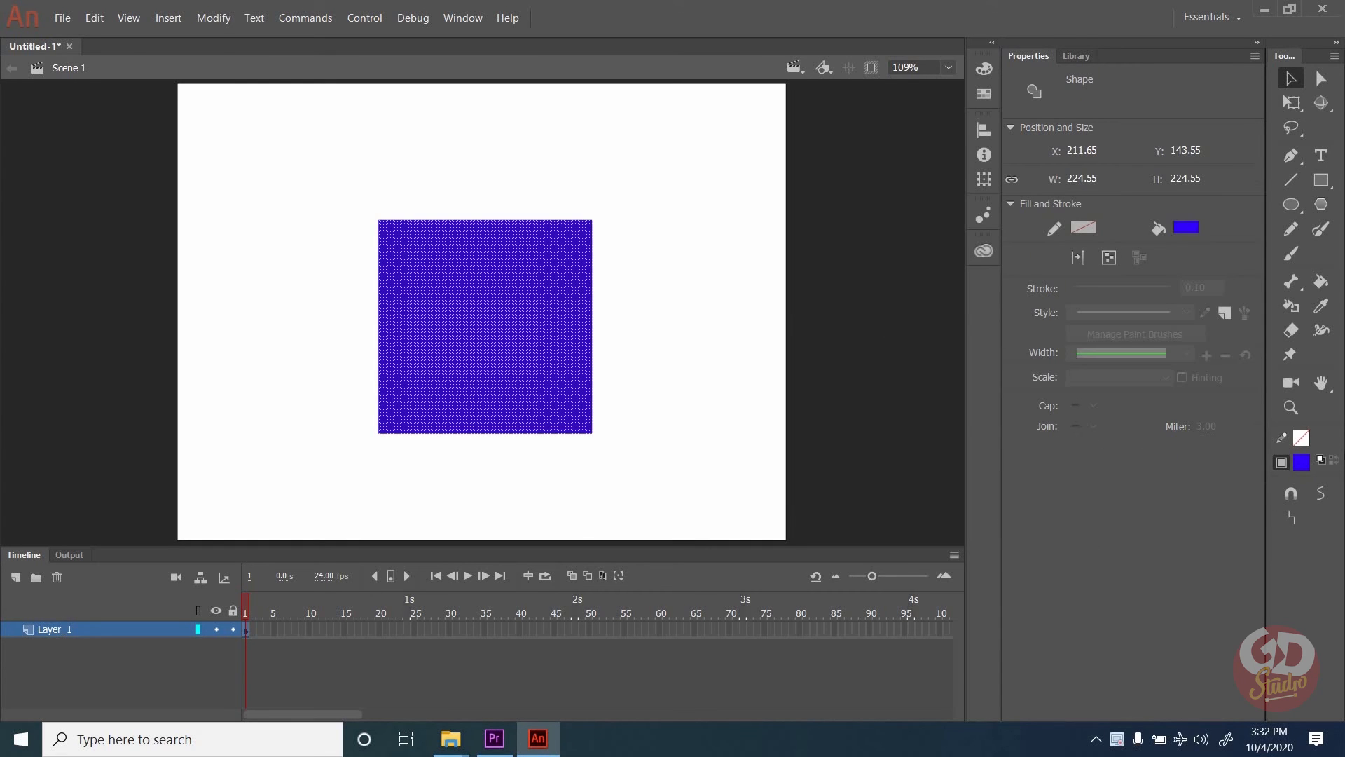
{"action": "left_click", "coordinate": [1302, 438]}
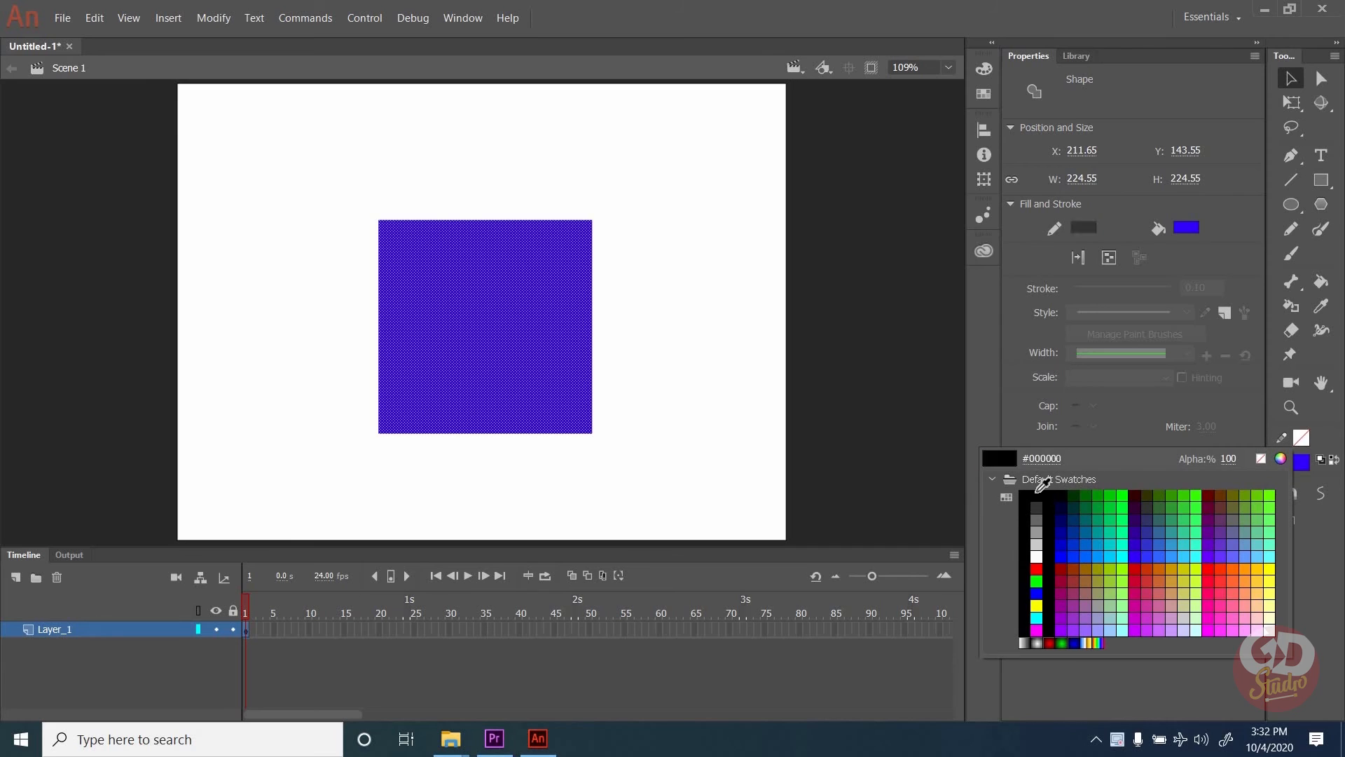
{"action": "left_click", "coordinate": [1038, 499]}
{"action": "left_click", "coordinate": [279, 205]}
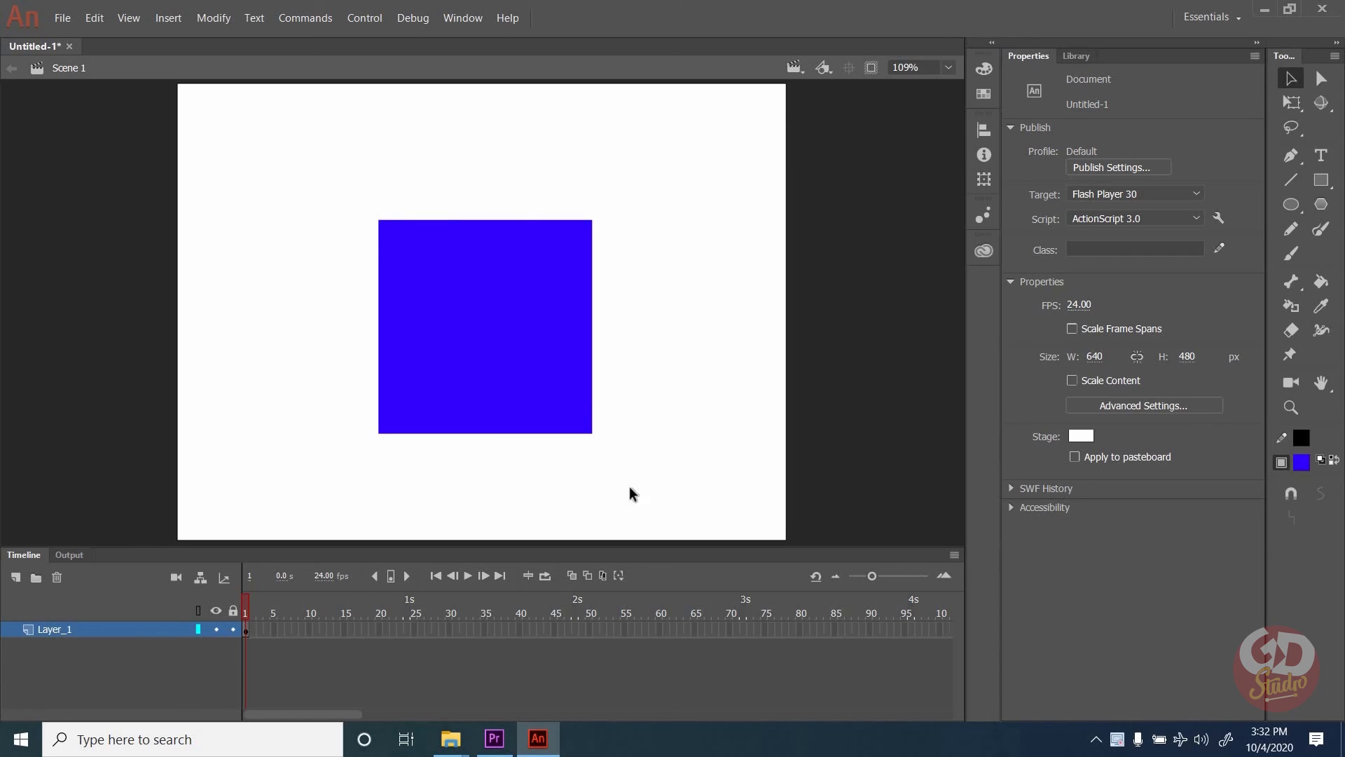
{"action": "left_click", "coordinate": [1294, 308]}
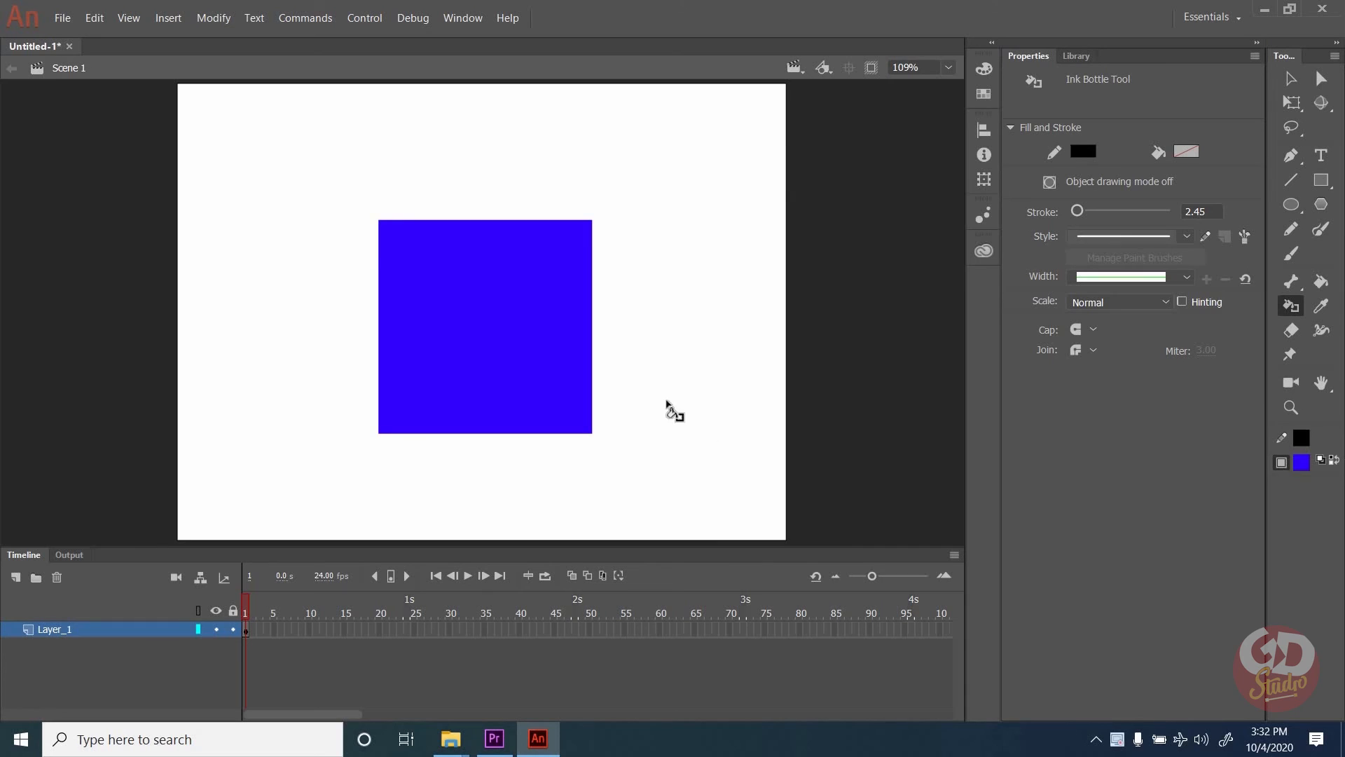
{"action": "left_click", "coordinate": [593, 355]}
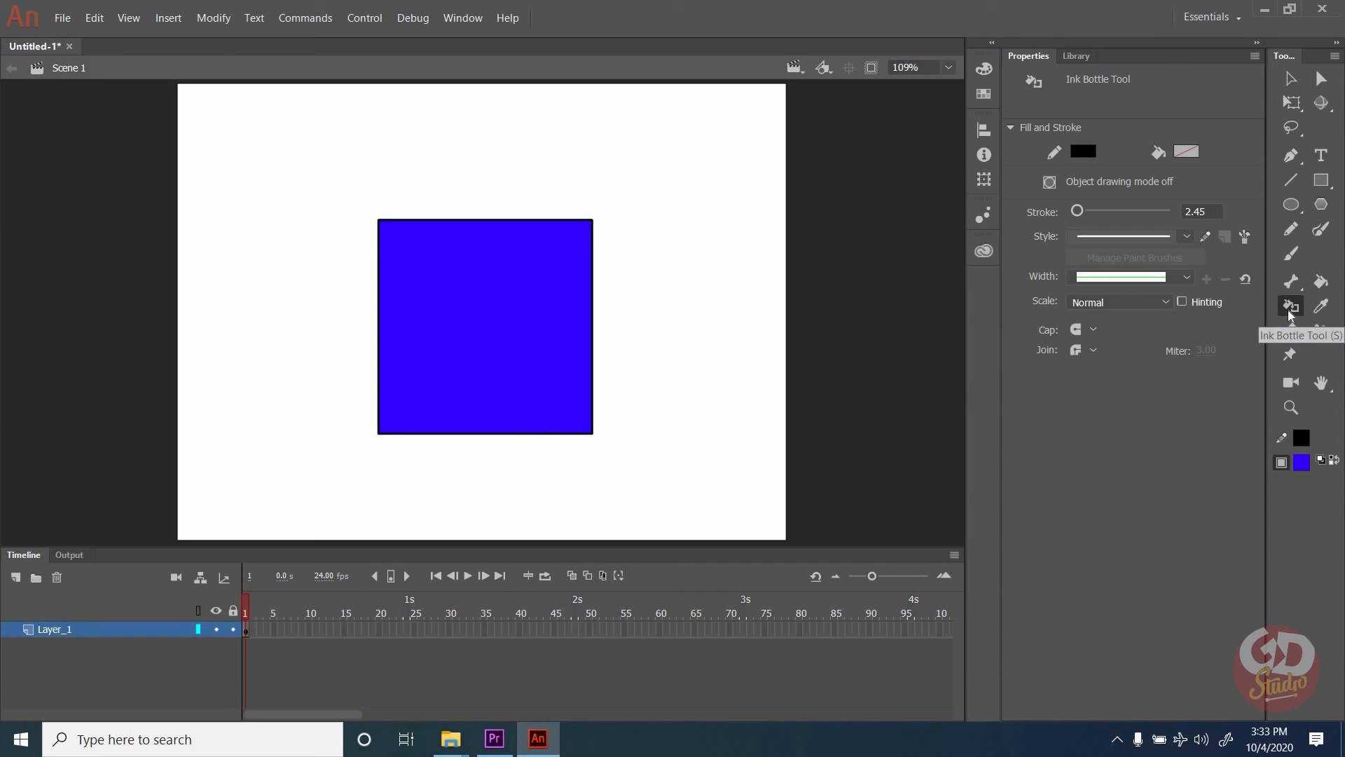
Delete the outlined blue square from the stage.
{"action": "key", "text": "v"}
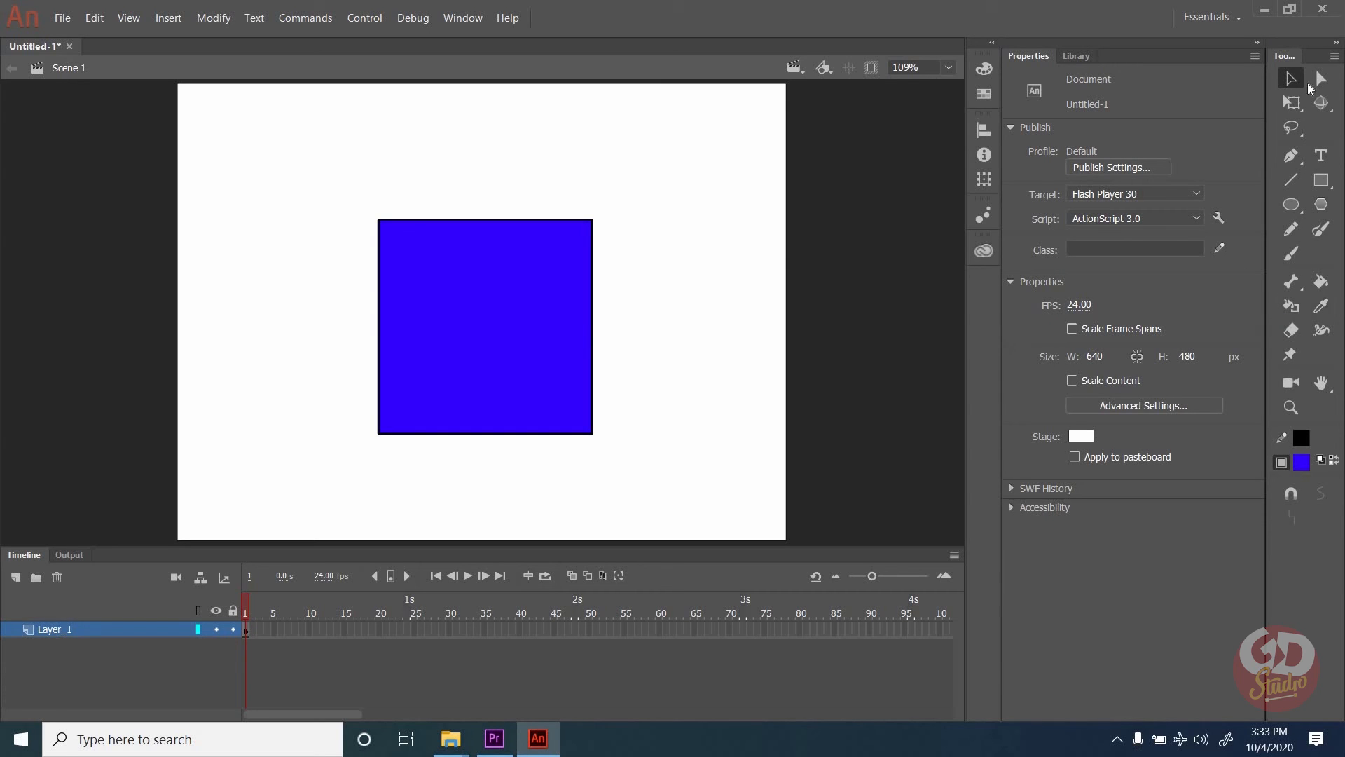
{"action": "left_click", "coordinate": [541, 308]}
{"action": "key", "text": "Delete"}
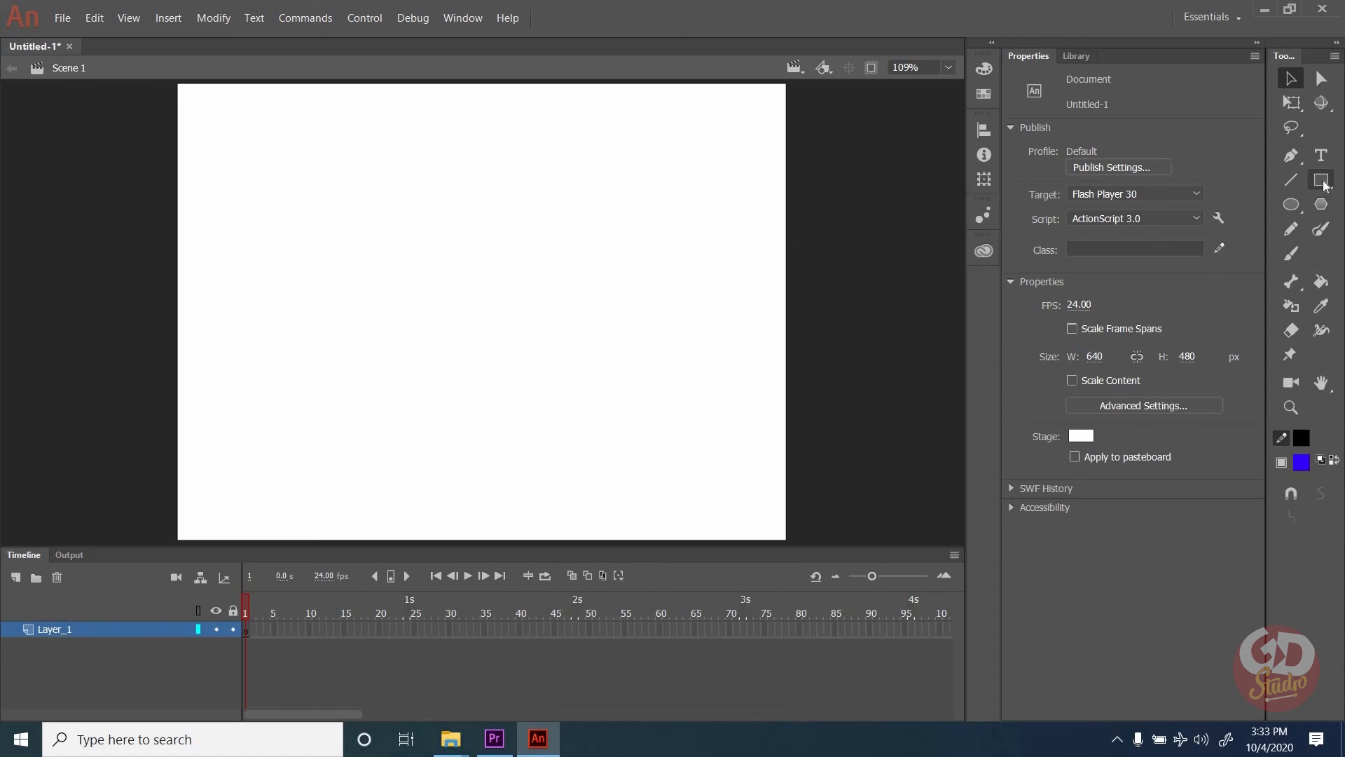
Draw four black-outlined blue squares: about 102 px at the stage's lower left, 127 px near the centre, 126 px at lower right, and a smaller one at upper left.
{"action": "left_click", "coordinate": [1323, 182]}
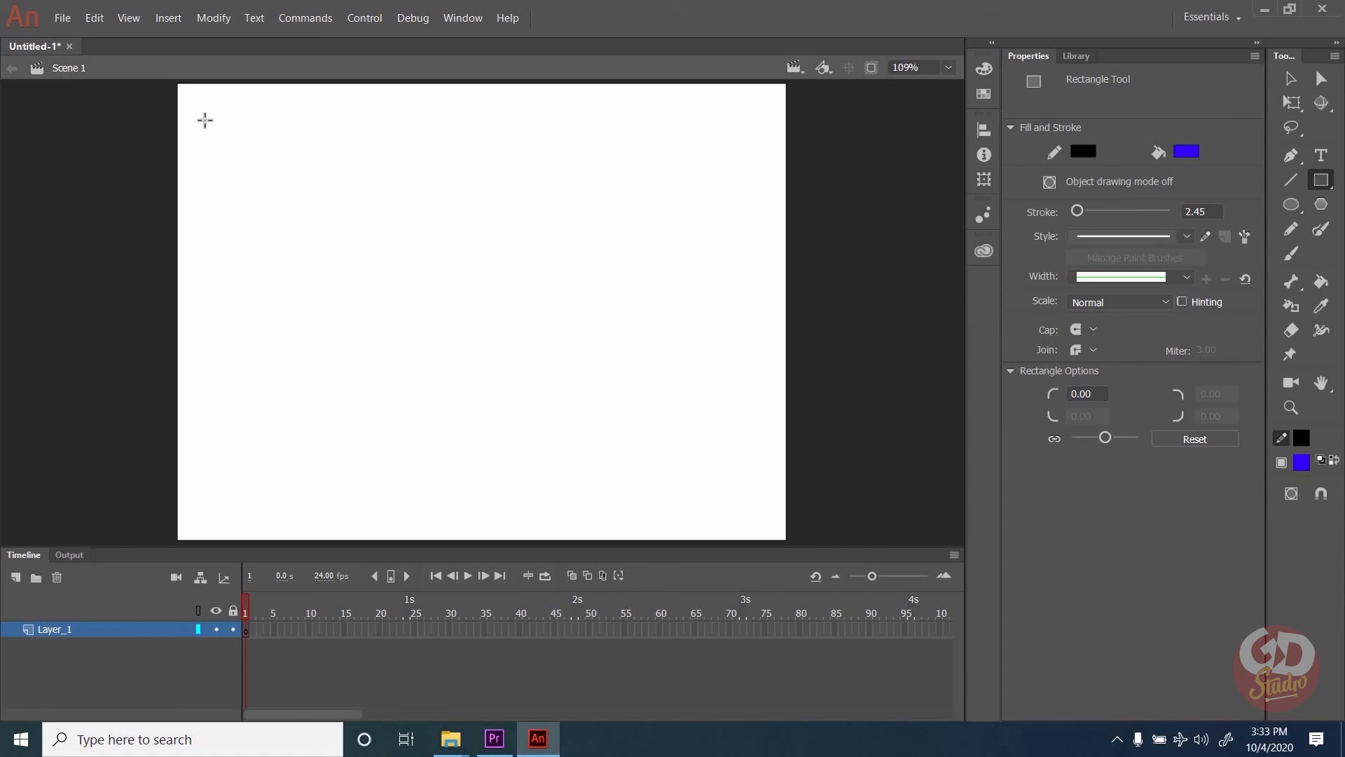
{"action": "left_click_drag", "start_coordinate": [194, 107], "coordinate": [283, 196]}
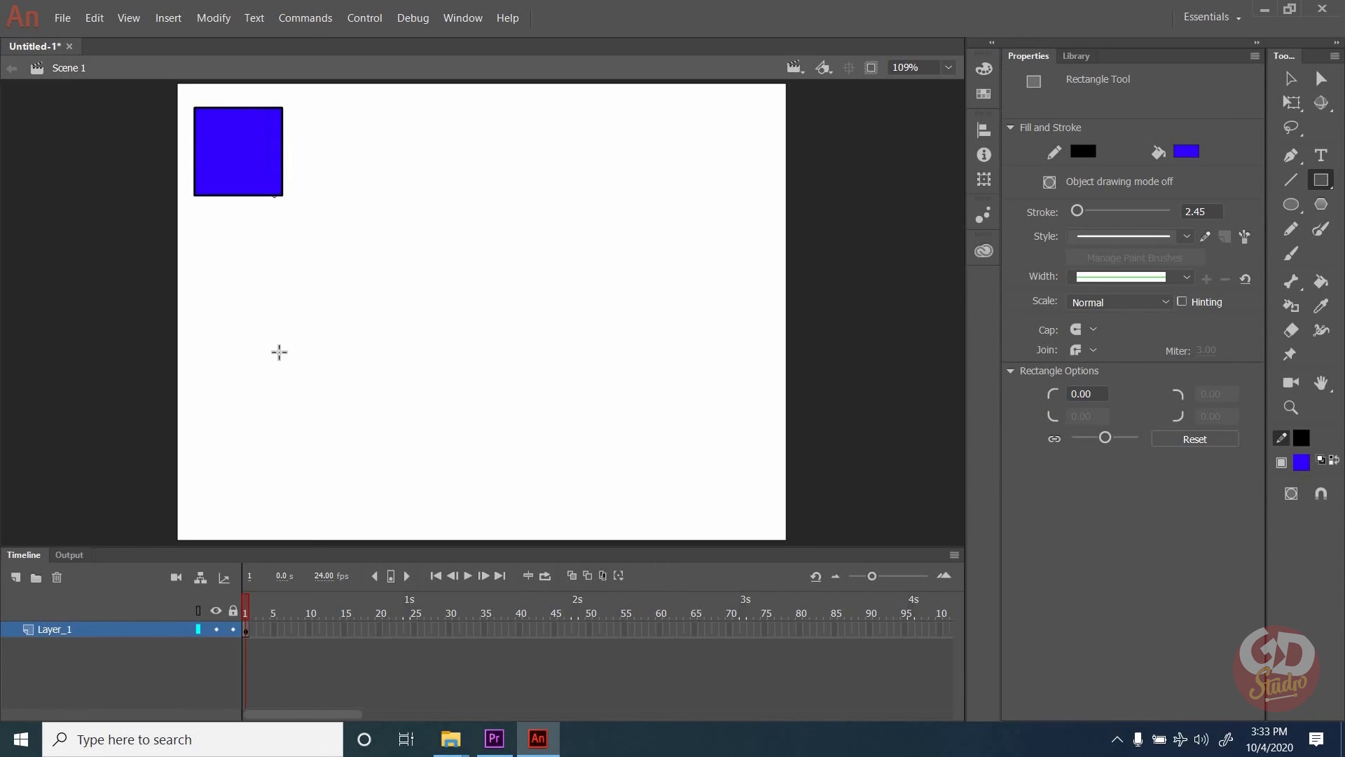
{"action": "left_click_drag", "start_coordinate": [227, 369], "coordinate": [325, 468]}
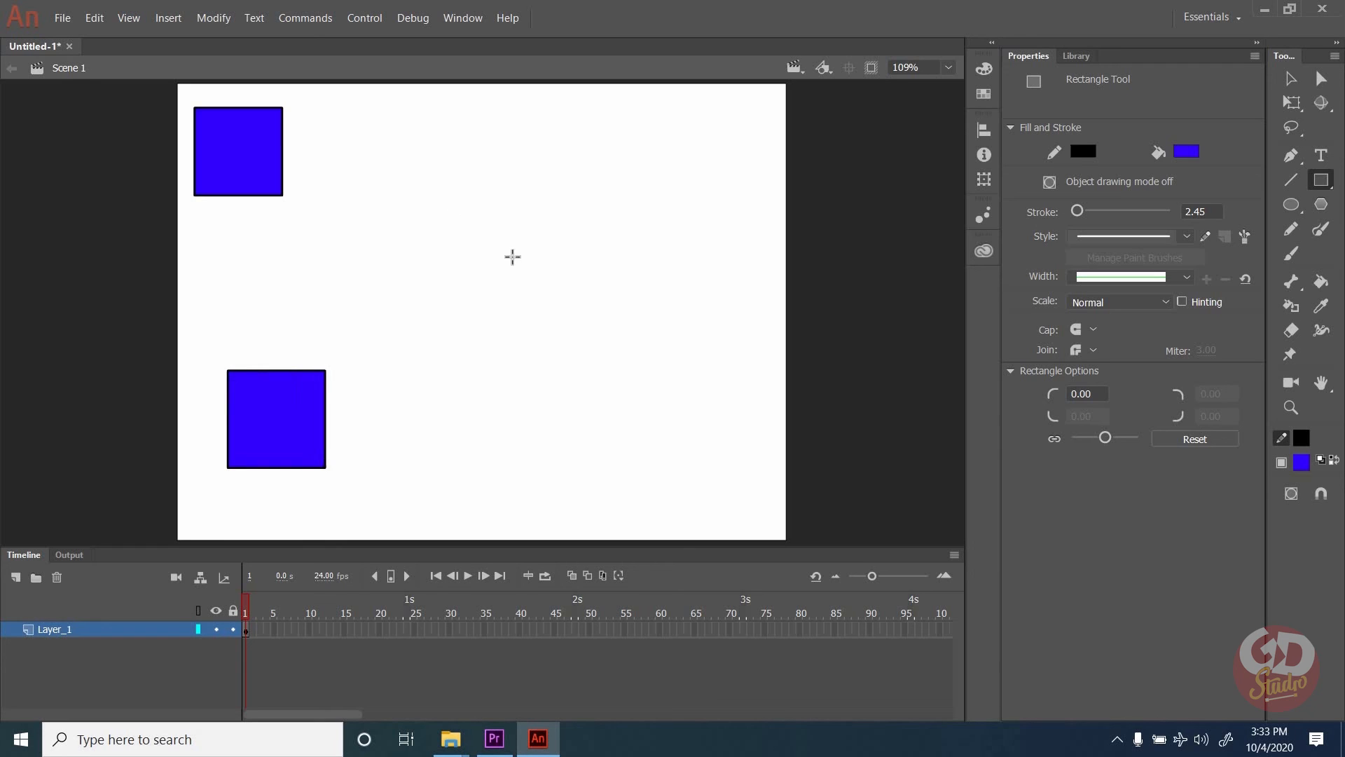
{"action": "left_click_drag", "start_coordinate": [455, 206], "coordinate": [577, 327]}
{"action": "left_click_drag", "start_coordinate": [634, 401], "coordinate": [755, 521]}
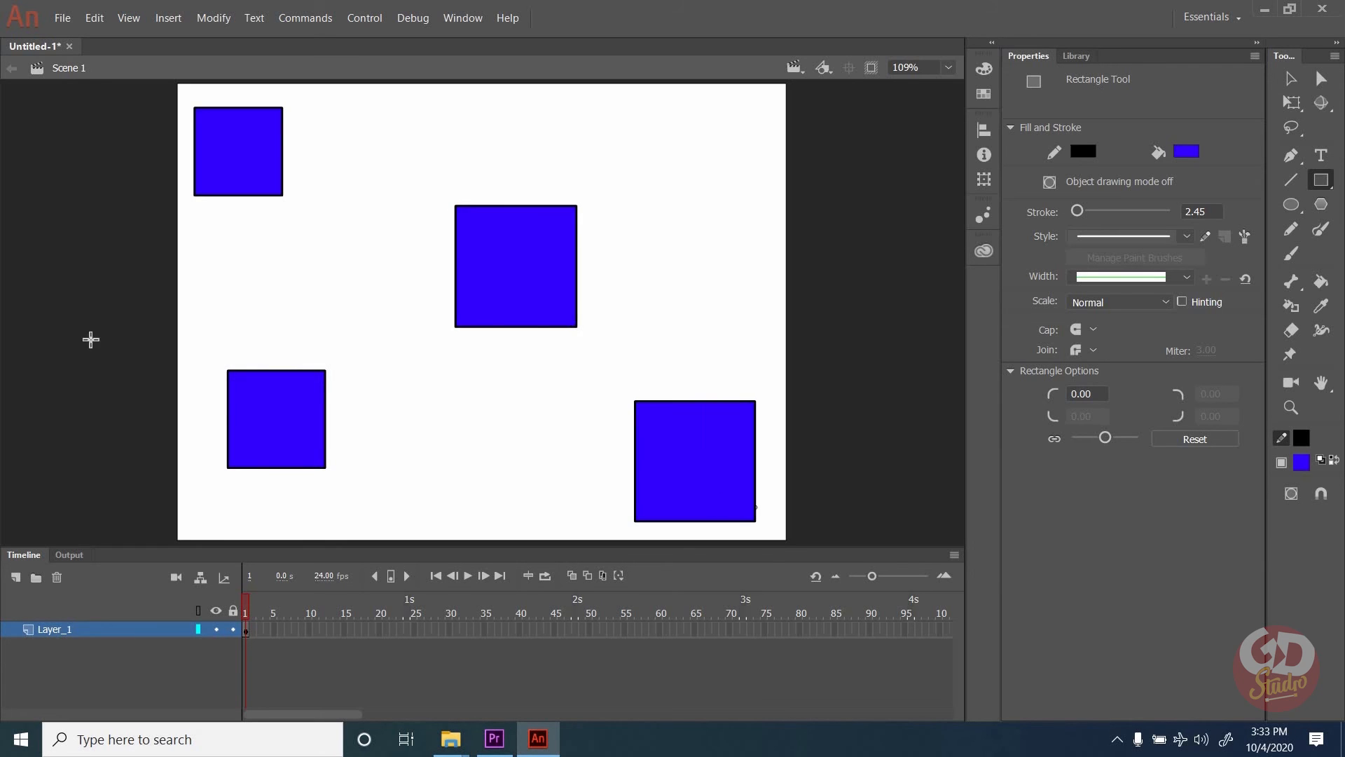
Change the fill of the square at the stage's lower right to bright green.
{"action": "left_click", "coordinate": [1290, 78]}
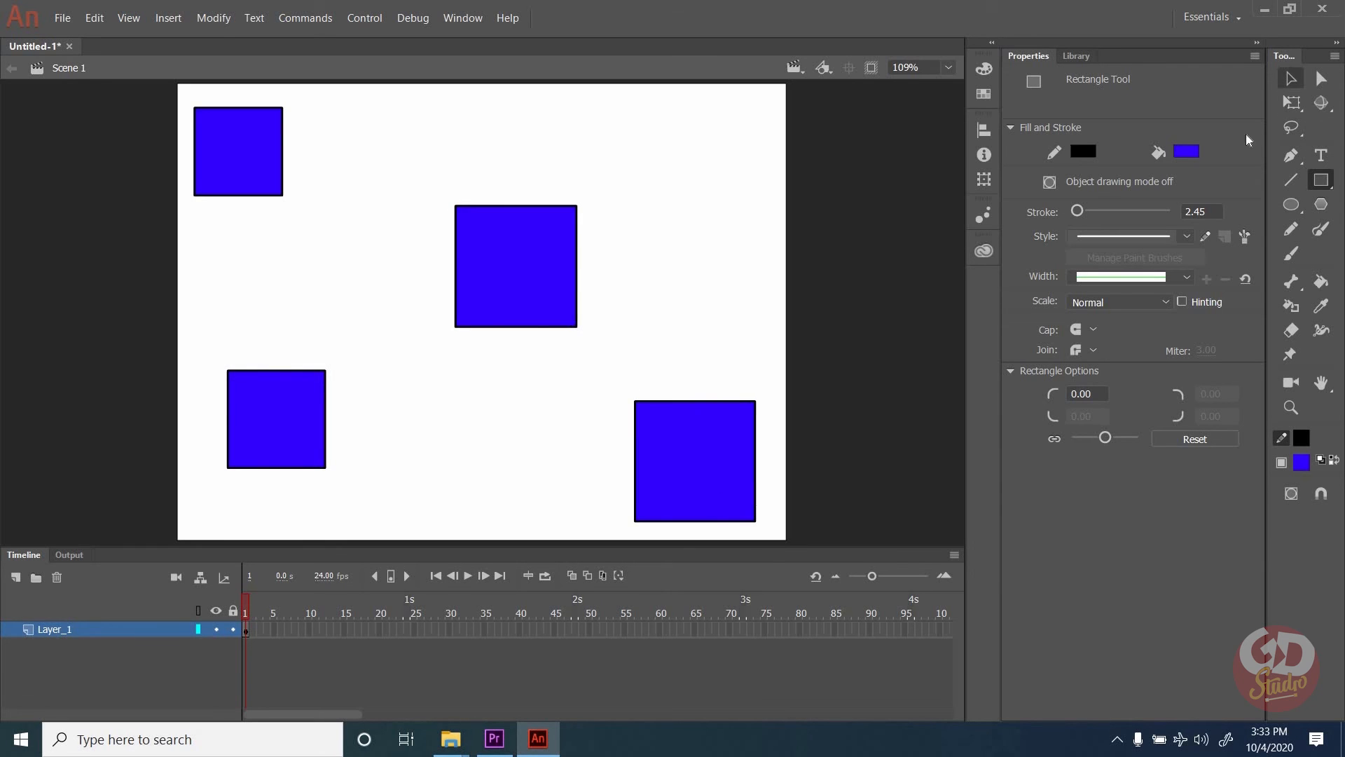
{"action": "left_click", "coordinate": [676, 477]}
{"action": "left_click", "coordinate": [1185, 228]}
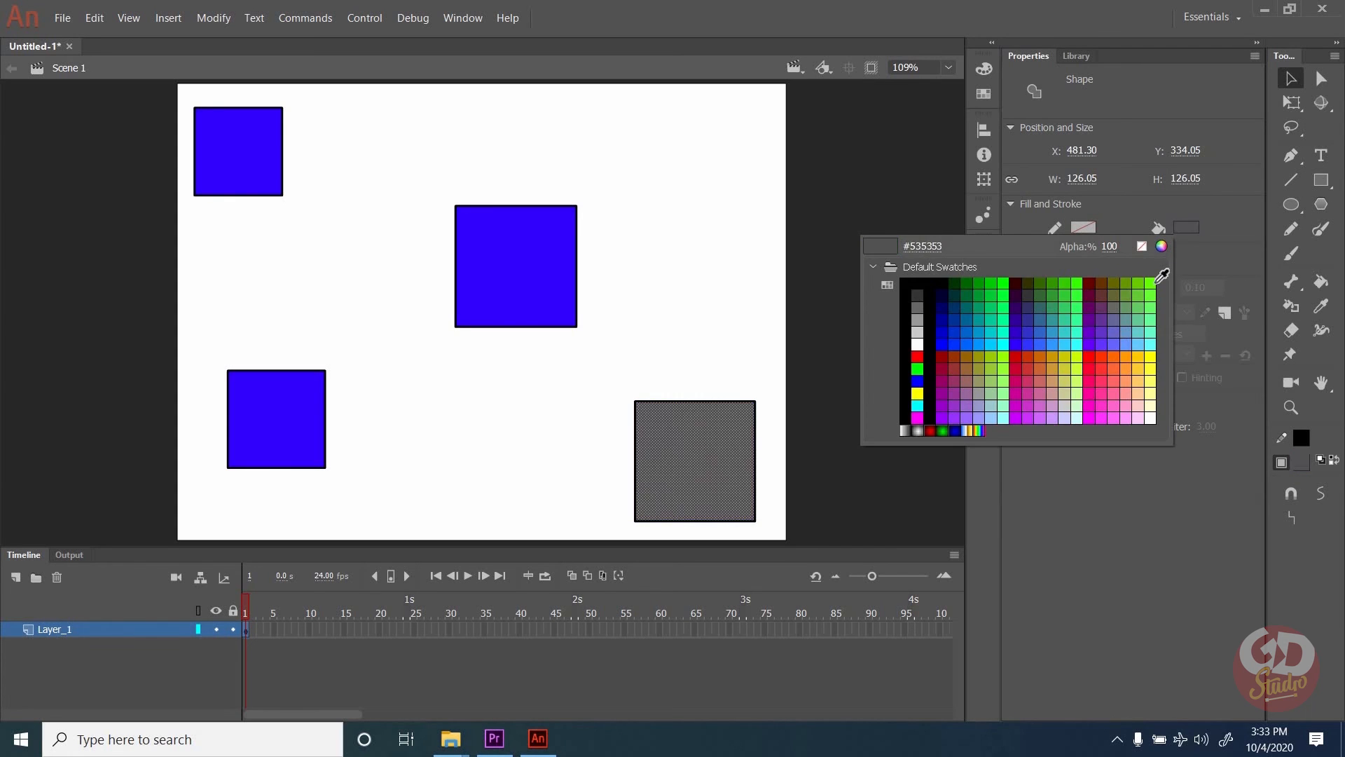
{"action": "left_click", "coordinate": [1098, 296]}
Change the fill of the square near the stage's centre to red.
{"action": "left_click", "coordinate": [531, 266]}
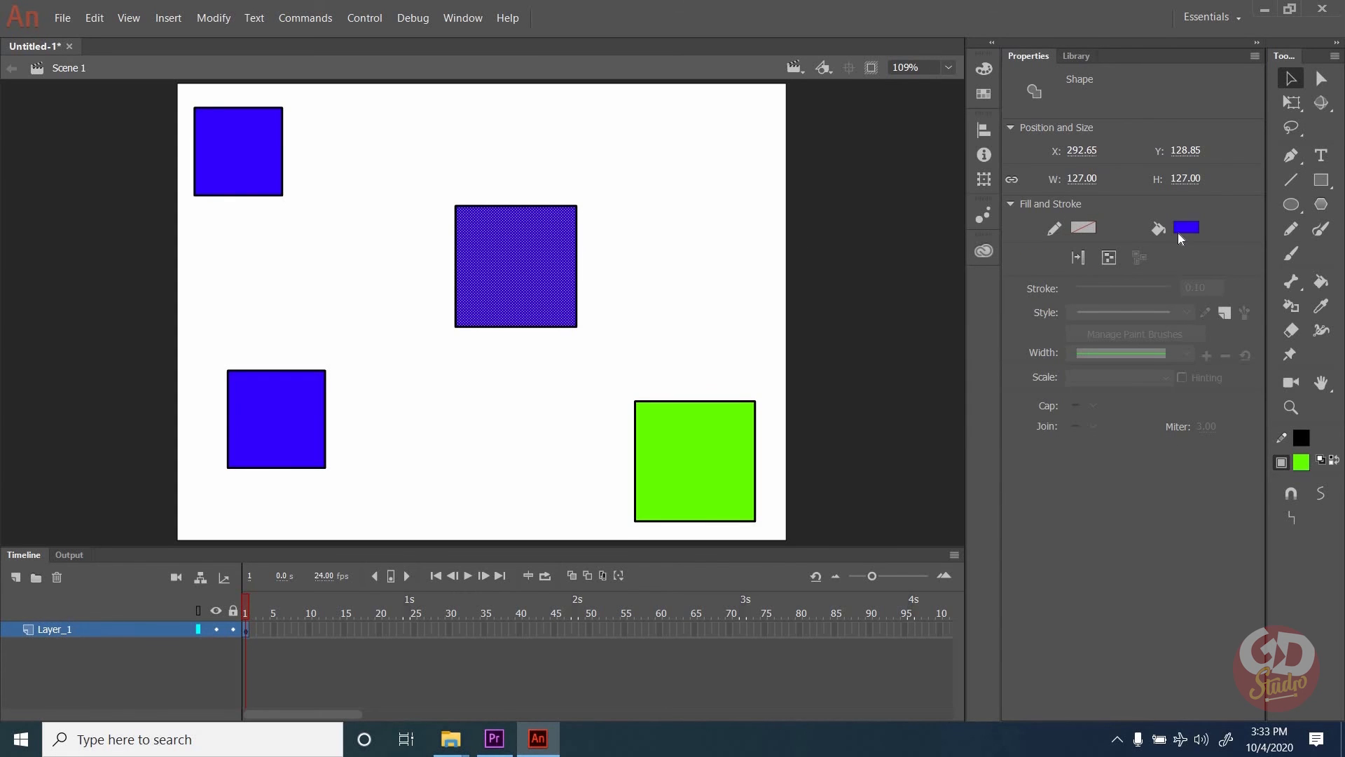
{"action": "left_click", "coordinate": [1181, 229]}
{"action": "left_click", "coordinate": [1091, 357]}
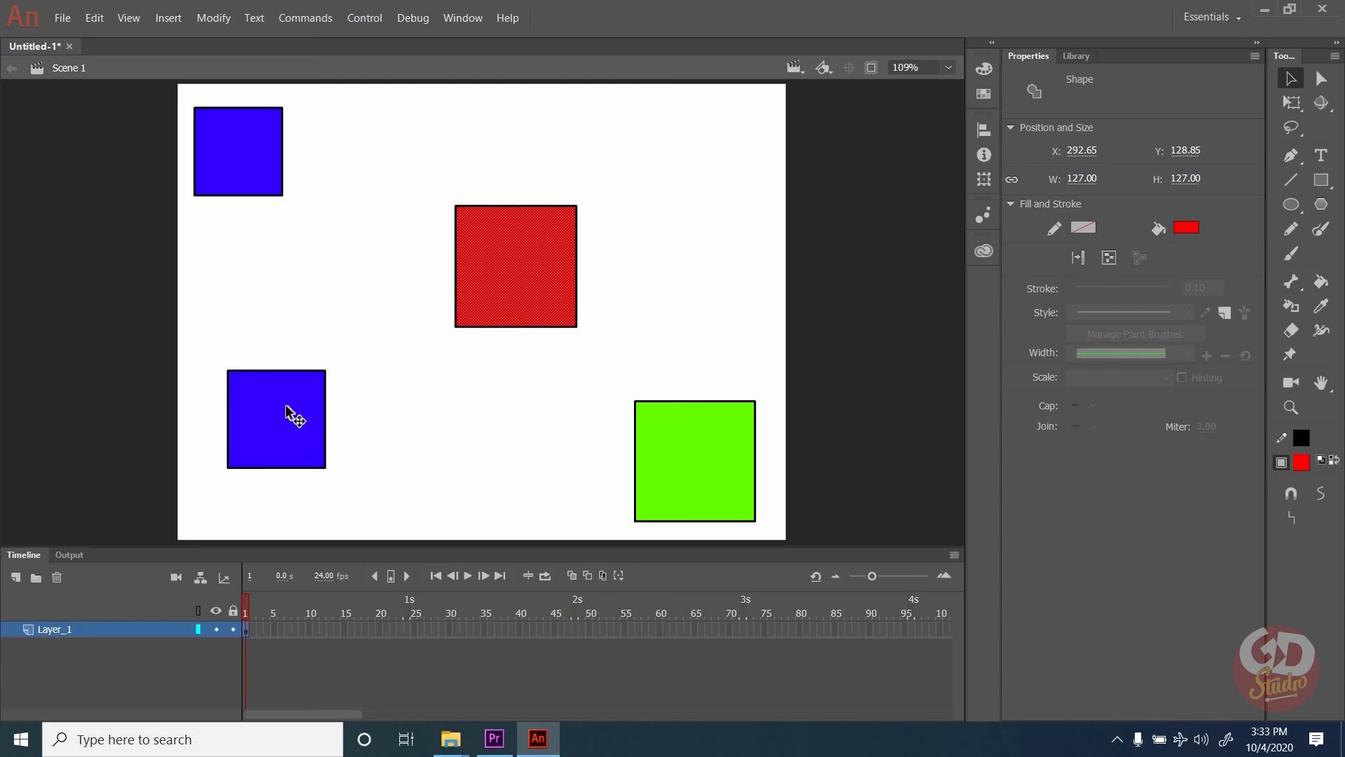
Change the fill of the square at the stage's lower left to yellow and deselect it.
{"action": "left_click", "coordinate": [318, 406]}
{"action": "left_click", "coordinate": [1189, 229]}
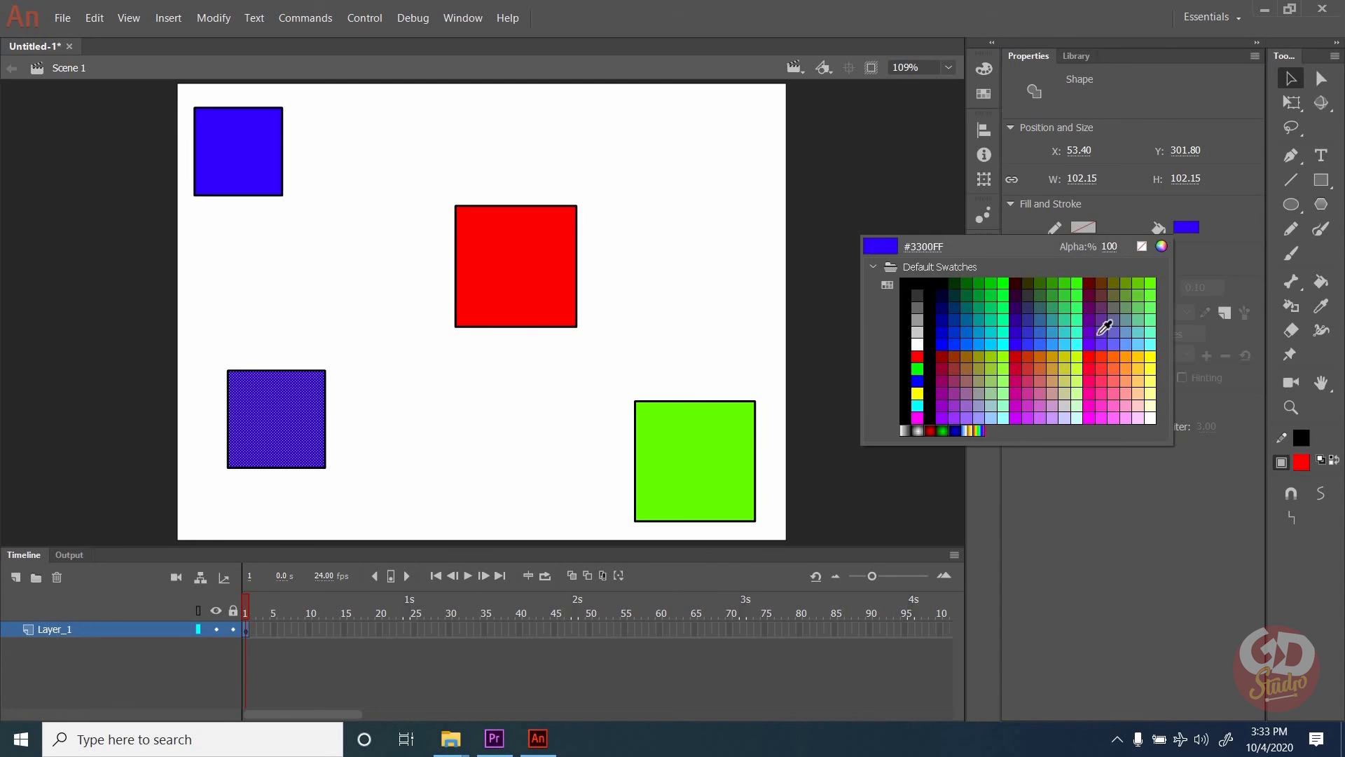
{"action": "left_click", "coordinate": [1173, 348]}
{"action": "left_click", "coordinate": [703, 234]}
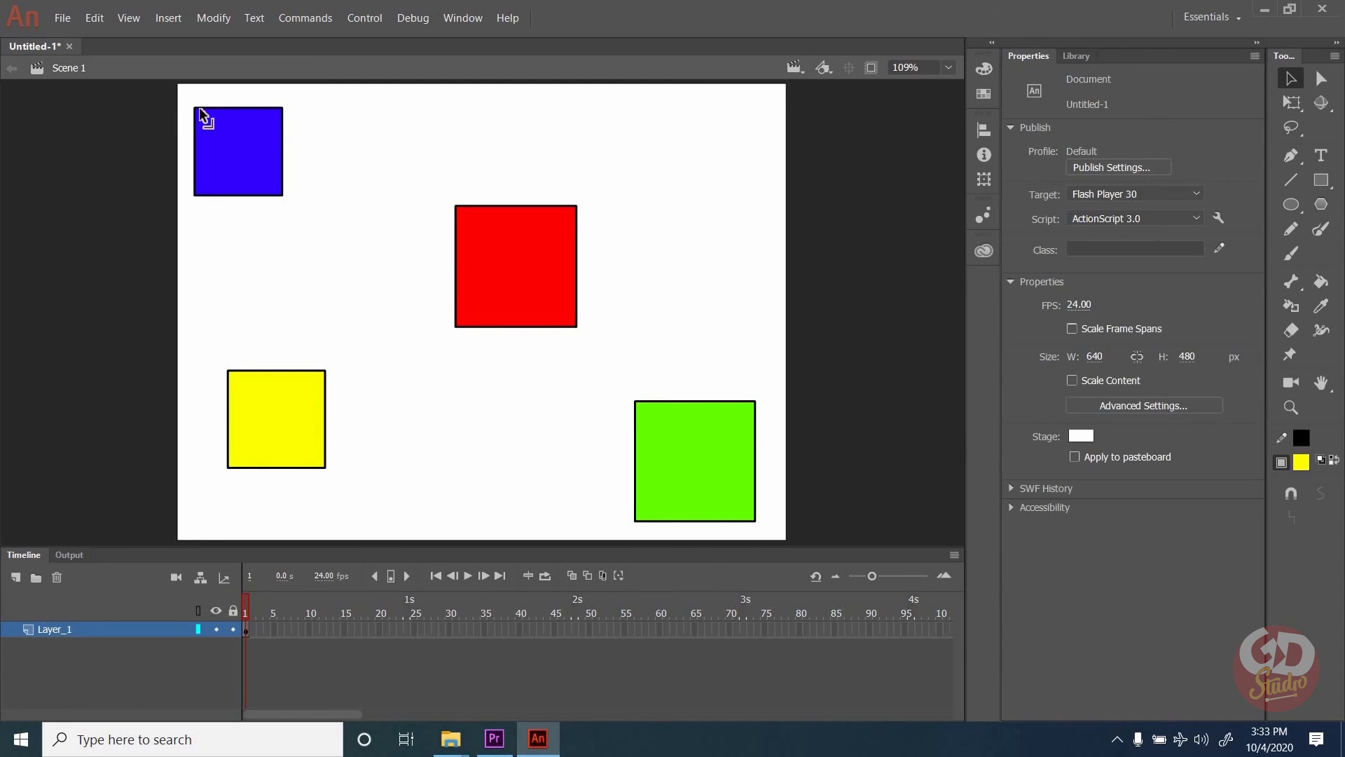
Recolour the green square's fill by sampling the blue of the upper-left square with the Eyedropper tool.
{"action": "left_click", "coordinate": [709, 432]}
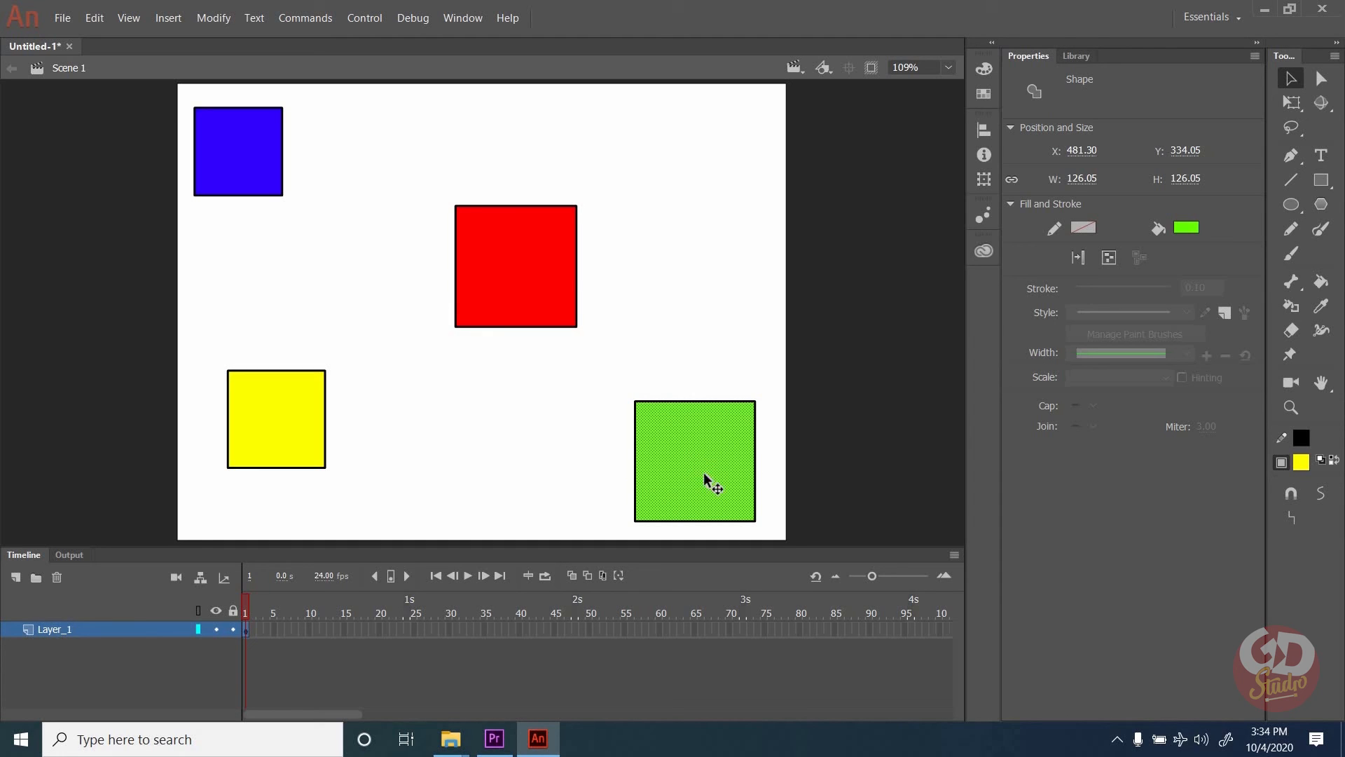
{"action": "left_click", "coordinate": [723, 325]}
{"action": "left_click", "coordinate": [696, 449]}
{"action": "left_click", "coordinate": [1321, 307]}
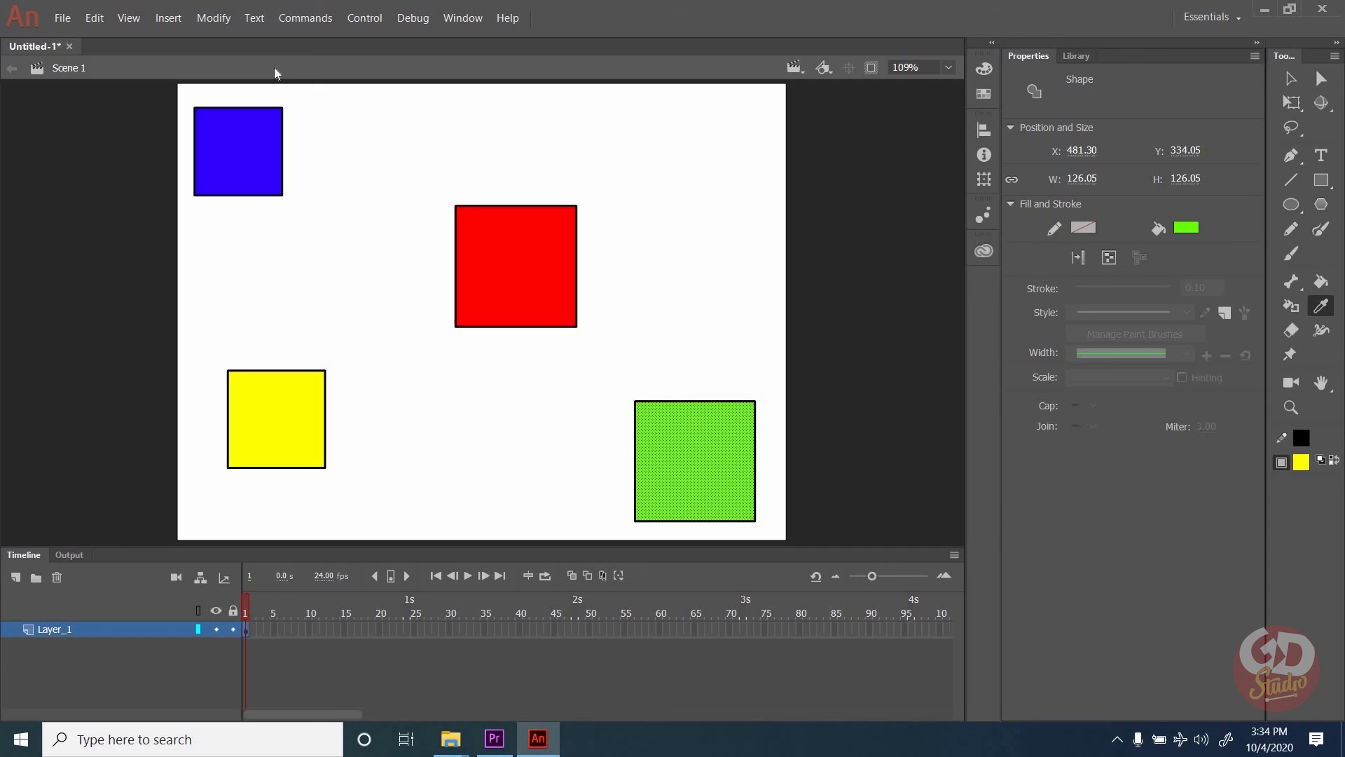
{"action": "left_click", "coordinate": [237, 154]}
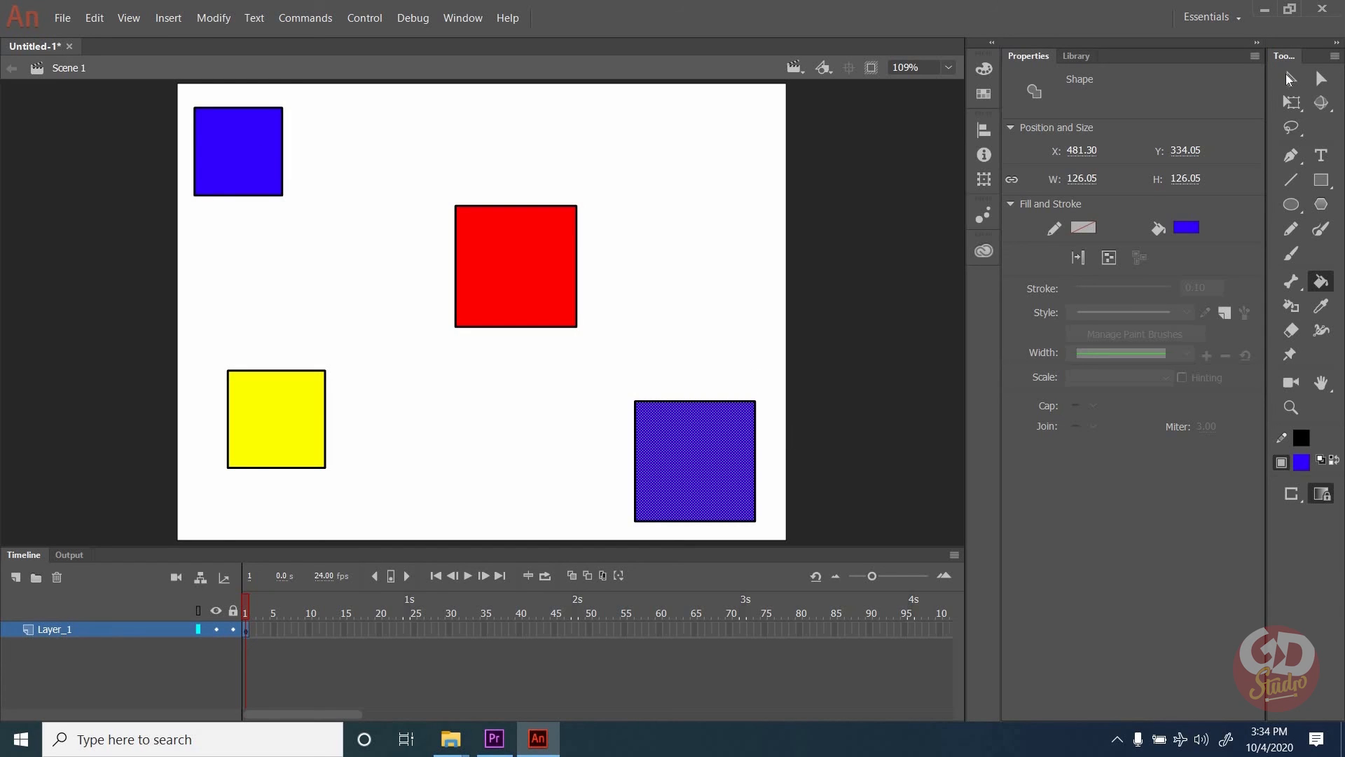
Recolour the yellow square's fill by sampling the red of the central square with the Eyedropper tool, and deselect it.
{"action": "left_click", "coordinate": [1289, 78]}
{"action": "left_click", "coordinate": [280, 421]}
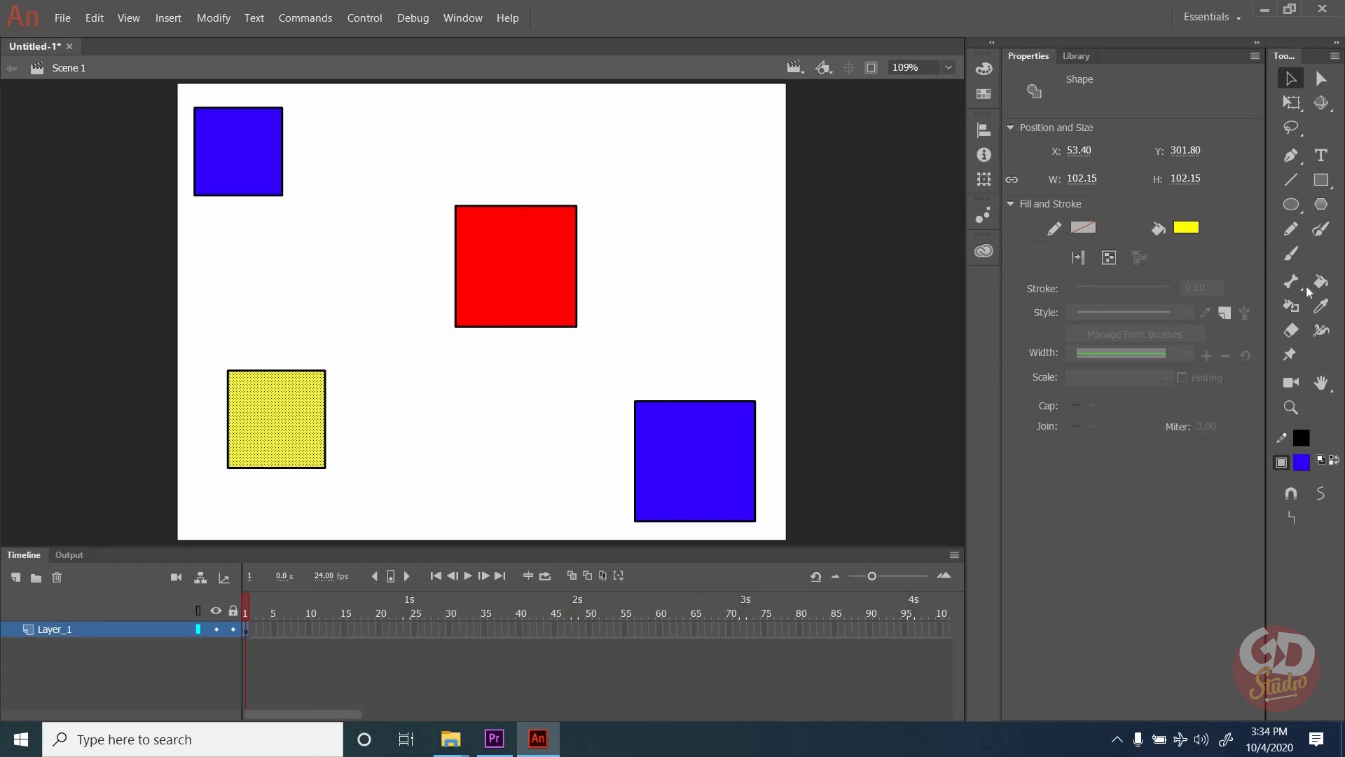
{"action": "left_click", "coordinate": [1322, 309]}
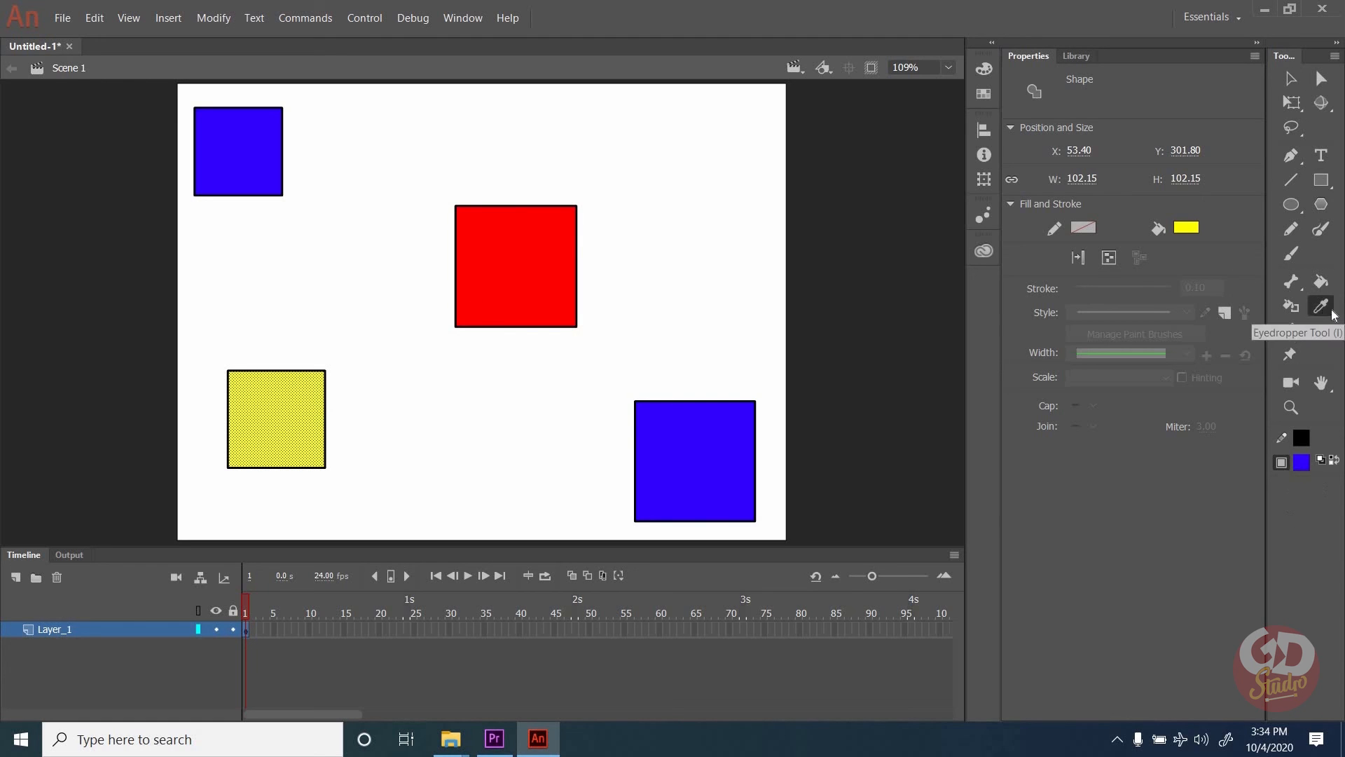
{"action": "left_click", "coordinate": [542, 279]}
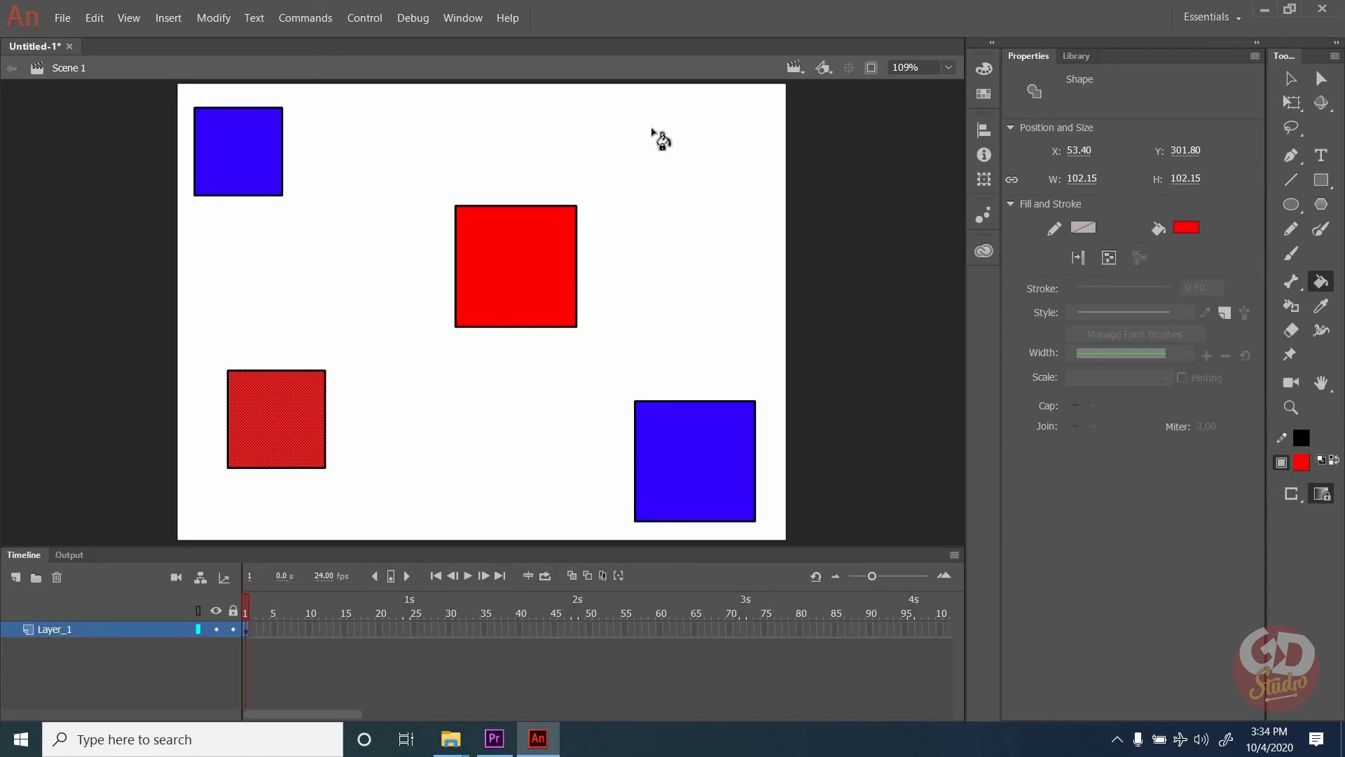
{"action": "left_click", "coordinate": [1291, 79]}
{"action": "left_click", "coordinate": [633, 315]}
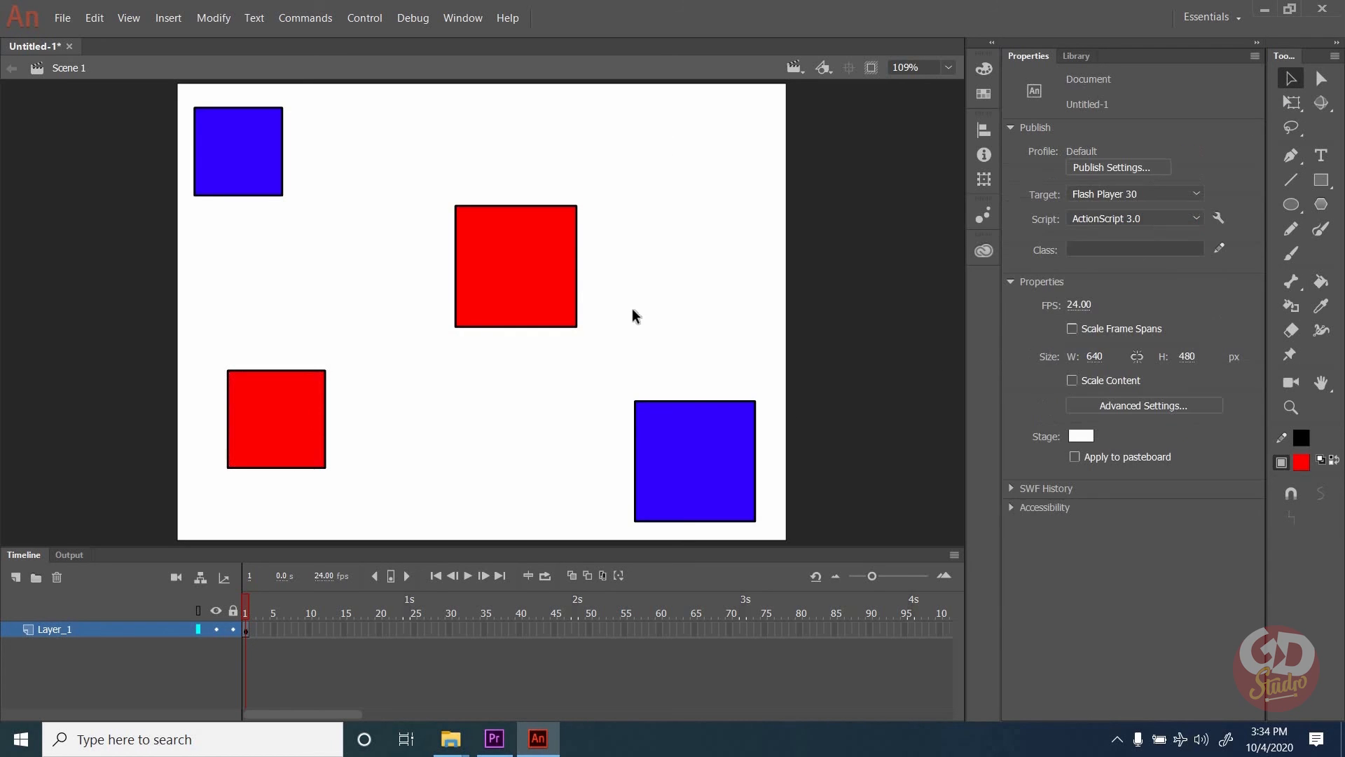
Erase the outer parts of the central red square with the Eraser tool, enlarging the eraser size to 108 partway through.
{"action": "left_click", "coordinate": [1292, 332]}
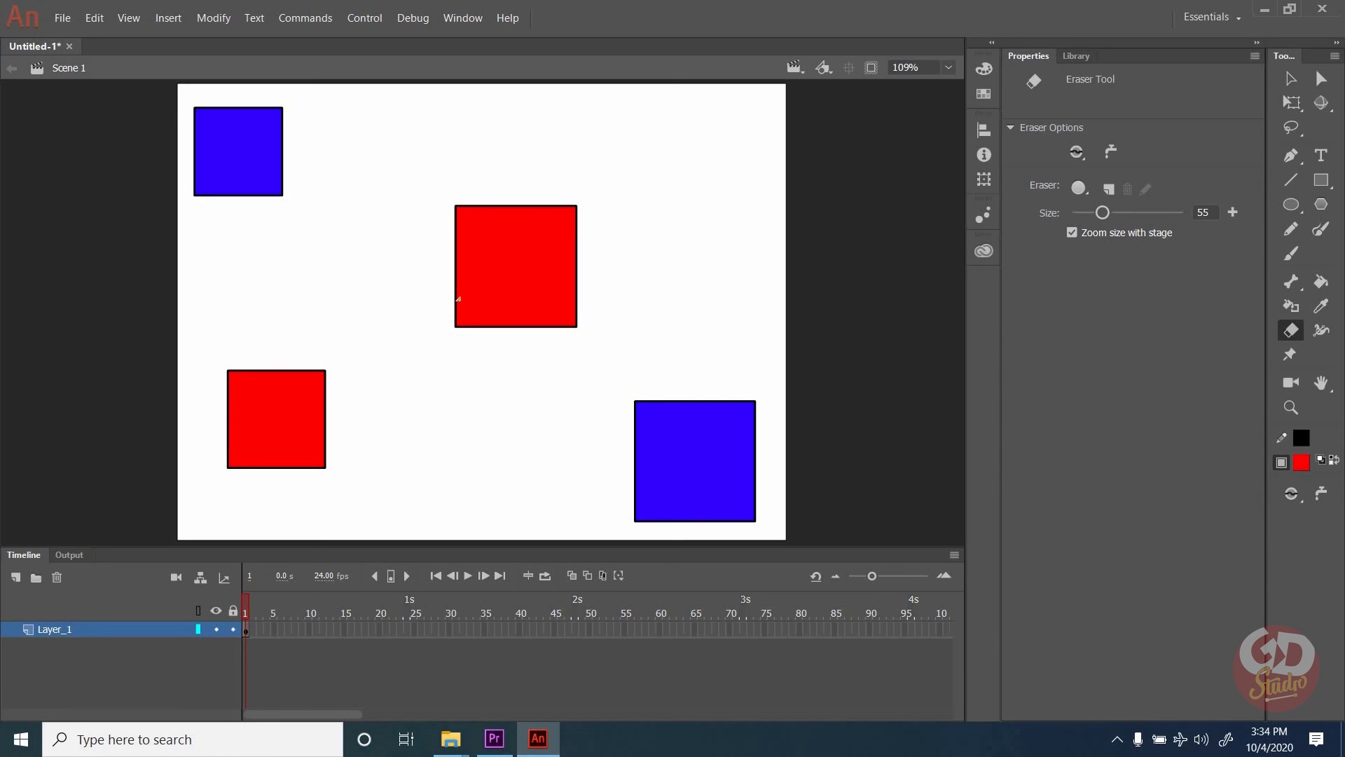
{"action": "mouse_move", "coordinate": [459, 299]}
{"action": "left_mouse_down"}
{"action": "mouse_move", "coordinate": [399, 231]}
{"action": "mouse_move", "coordinate": [474, 150]}
{"action": "mouse_move", "coordinate": [670, 277]}
{"action": "mouse_move", "coordinate": [503, 144]}
{"action": "left_mouse_up"}
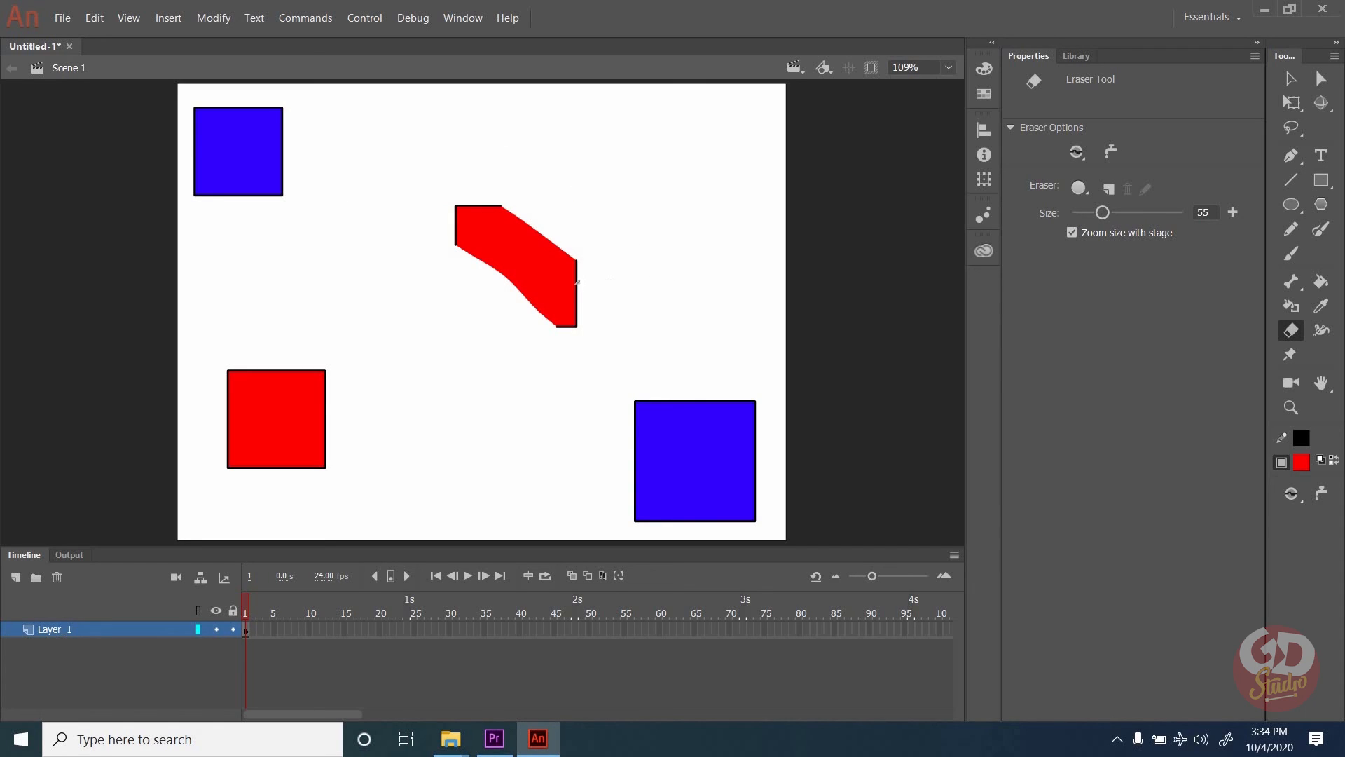
{"action": "left_click_drag", "start_coordinate": [1102, 213], "coordinate": [1132, 222]}
{"action": "left_click_drag", "start_coordinate": [608, 278], "coordinate": [522, 342]}
{"action": "left_click_drag", "start_coordinate": [423, 254], "coordinate": [529, 116]}
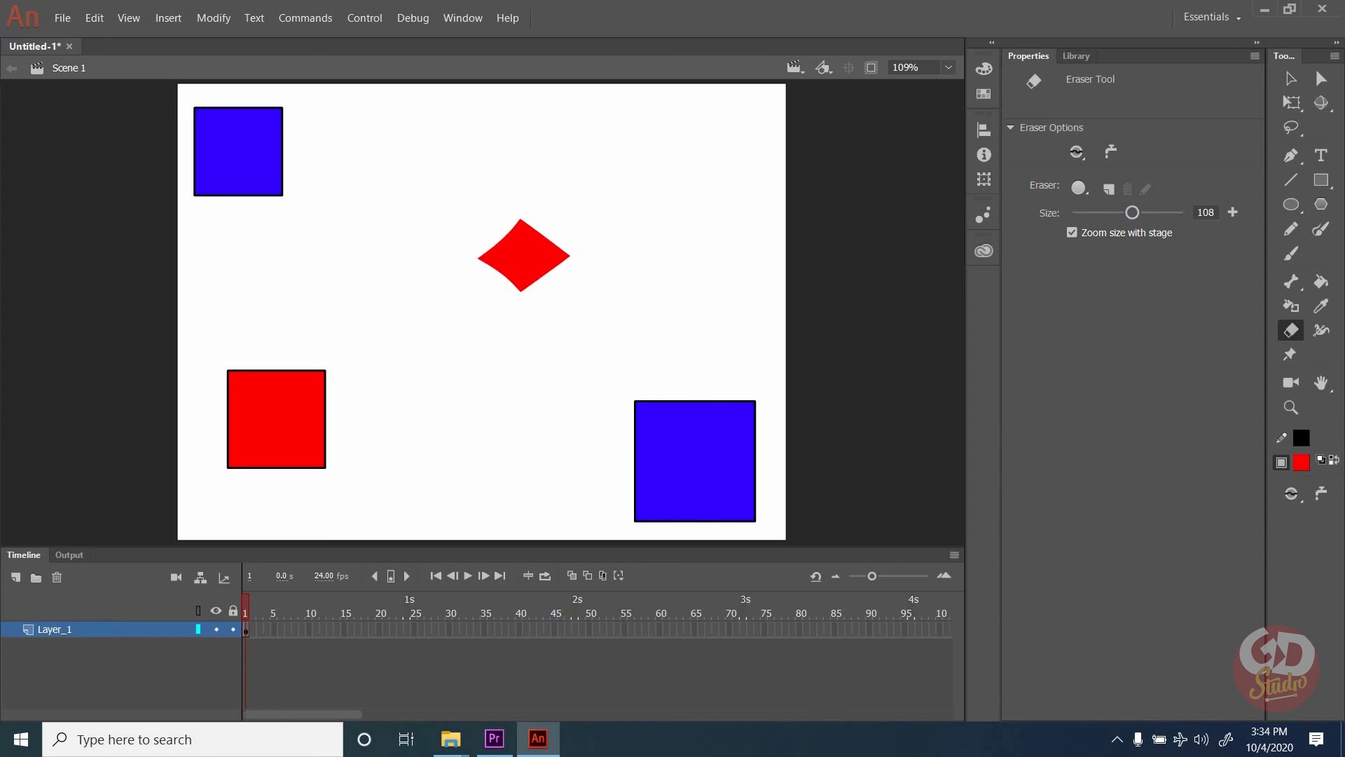
Erase the rest of the central red shape and the three remaining squares to clear the stage.
{"action": "mouse_move", "coordinate": [484, 524]}
{"action": "left_mouse_down"}
{"action": "mouse_move", "coordinate": [627, 373]}
{"action": "mouse_move", "coordinate": [700, 484]}
{"action": "left_mouse_up"}
{"action": "mouse_move", "coordinate": [554, 234]}
{"action": "left_mouse_down"}
{"action": "mouse_move", "coordinate": [498, 245]}
{"action": "mouse_move", "coordinate": [519, 280]}
{"action": "left_mouse_up"}
{"action": "mouse_move", "coordinate": [301, 399]}
{"action": "left_mouse_down"}
{"action": "mouse_move", "coordinate": [245, 455]}
{"action": "mouse_move", "coordinate": [314, 520]}
{"action": "left_mouse_up"}
{"action": "left_click_drag", "start_coordinate": [260, 125], "coordinate": [220, 175]}
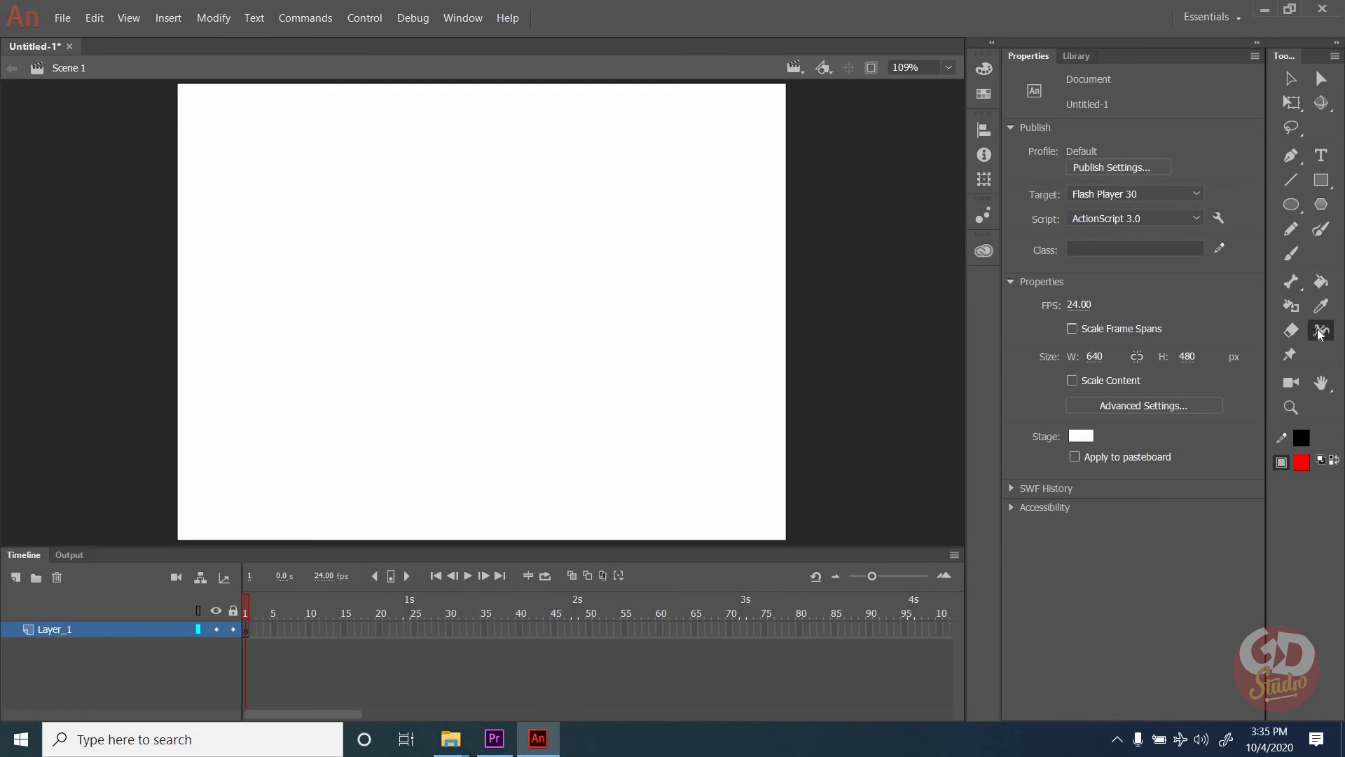
Draw a diagonal line rising across the stage and widen it near its lower end with the Width tool.
{"action": "left_click", "coordinate": [1291, 181]}
{"action": "left_click_drag", "start_coordinate": [355, 383], "coordinate": [699, 193]}
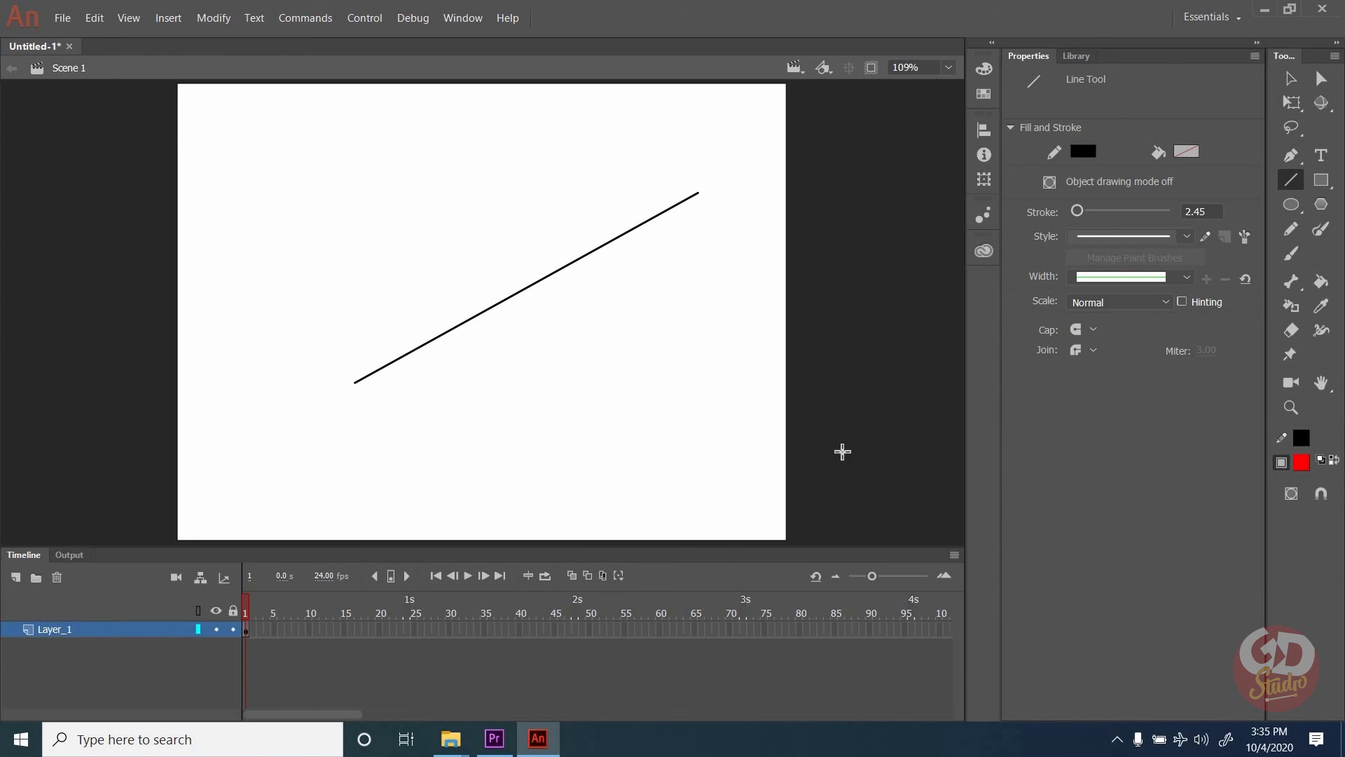
{"action": "left_click", "coordinate": [1322, 331]}
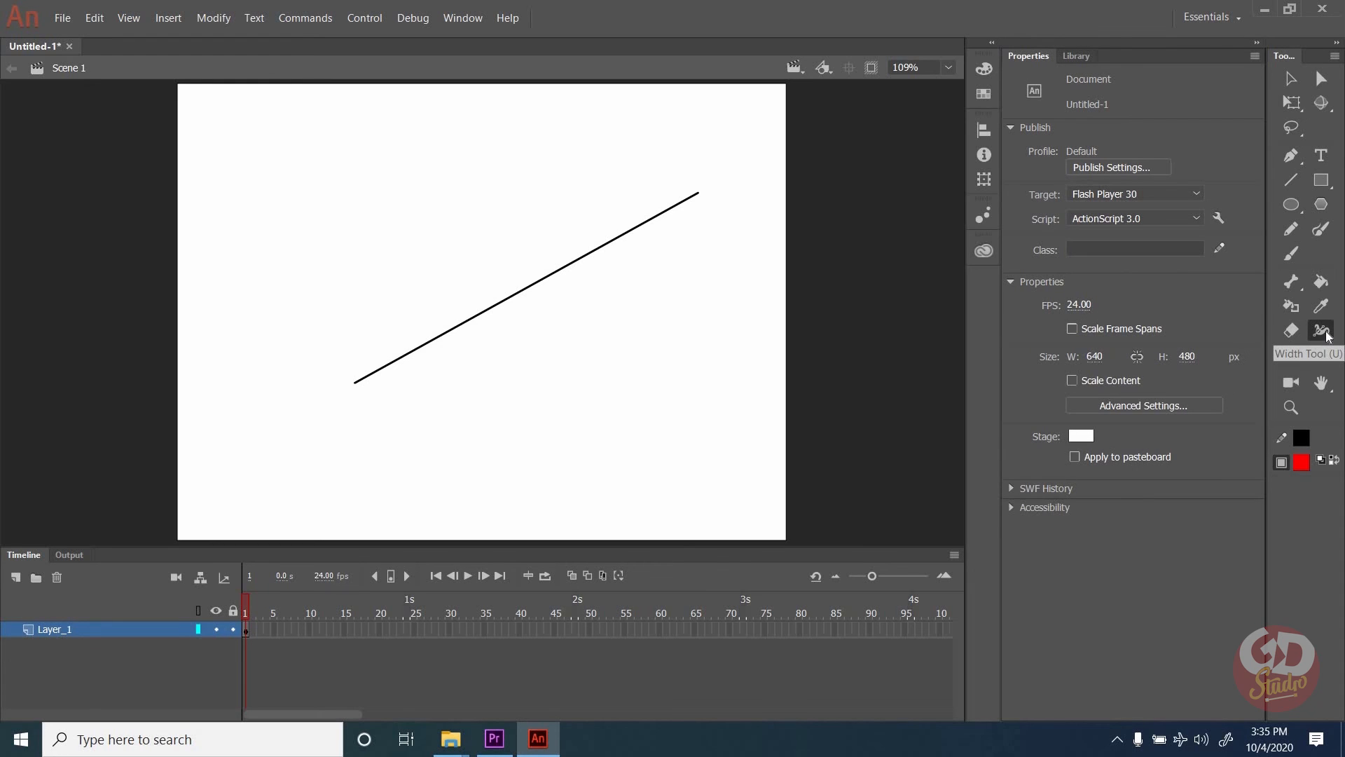
{"action": "left_click", "coordinate": [439, 338]}
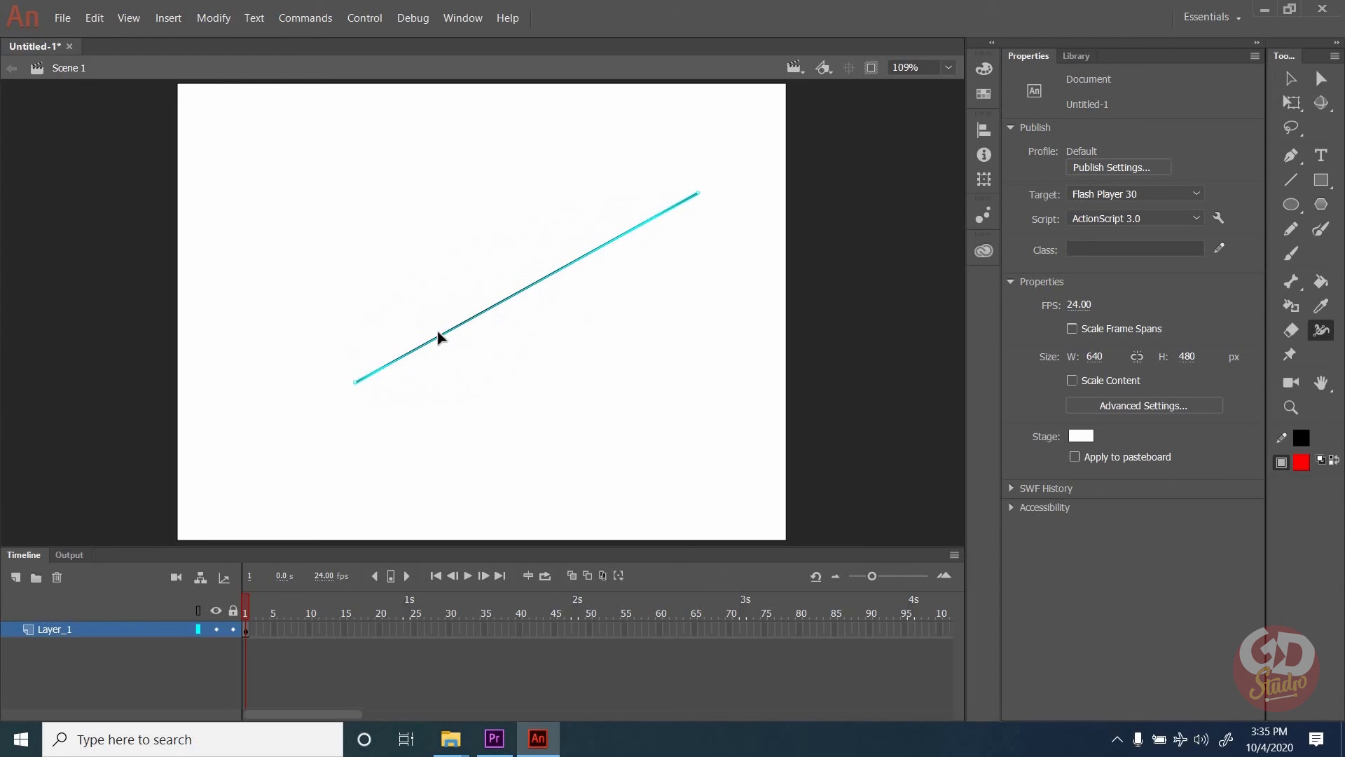
{"action": "left_click_drag", "start_coordinate": [440, 336], "coordinate": [466, 382]}
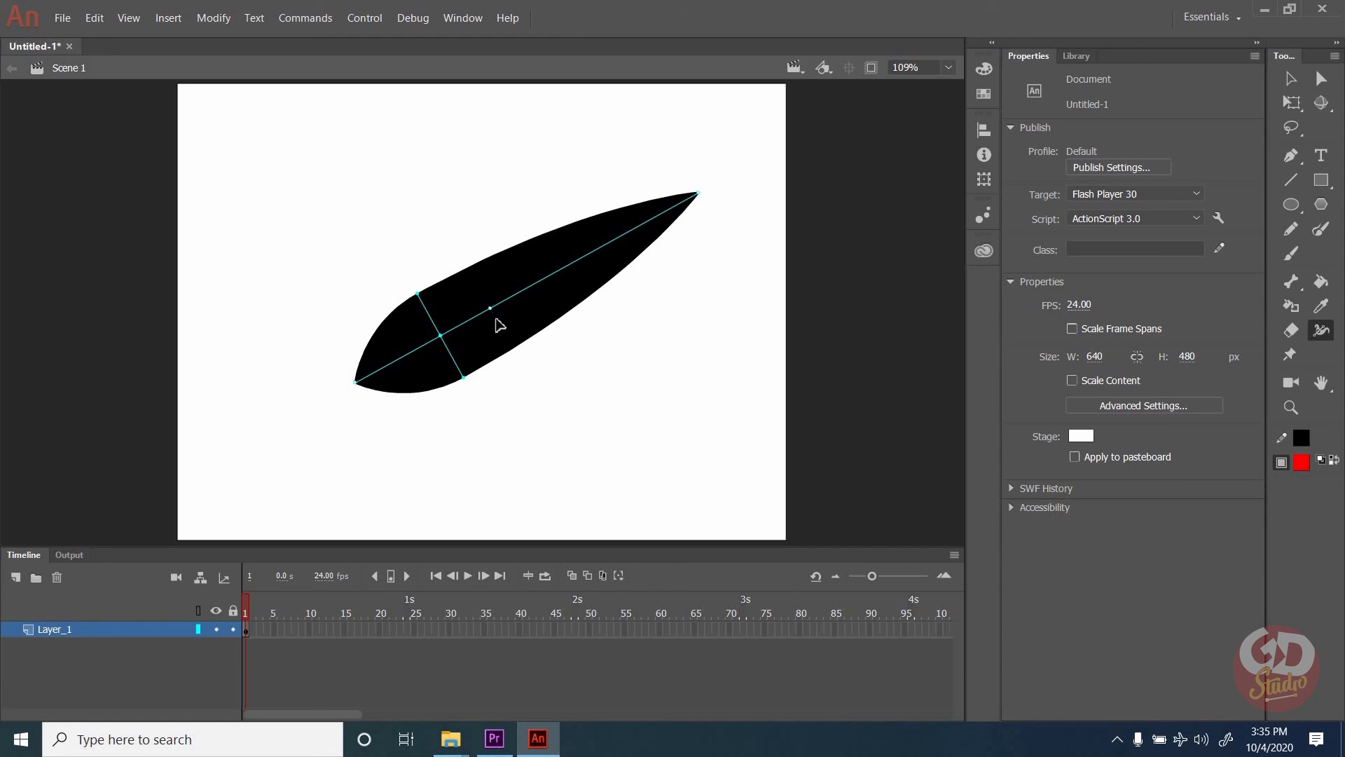
Shape the stroke into a spoon by narrowing its middle, widening its upper end and rounding the bowl near the lower tip.
{"action": "left_click_drag", "start_coordinate": [499, 325], "coordinate": [496, 312]}
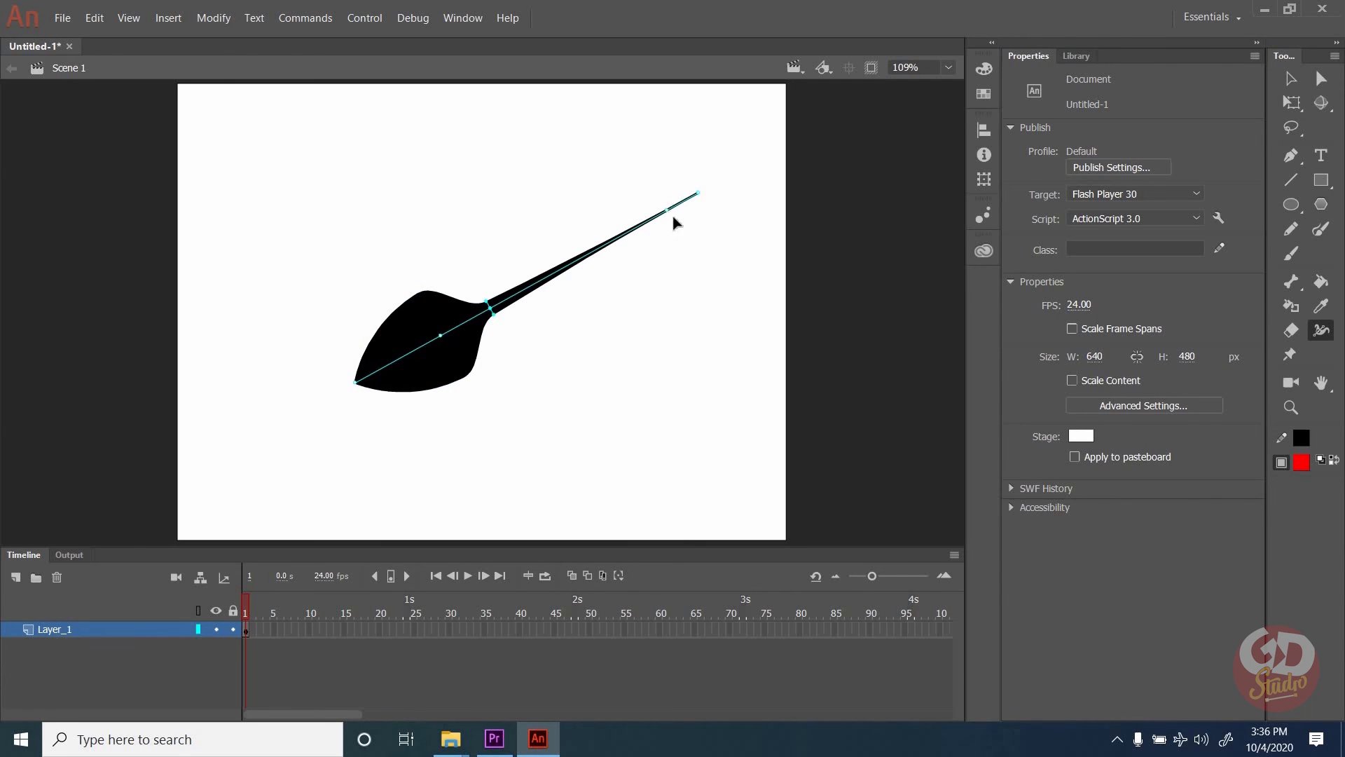
{"action": "left_click_drag", "start_coordinate": [674, 223], "coordinate": [681, 225]}
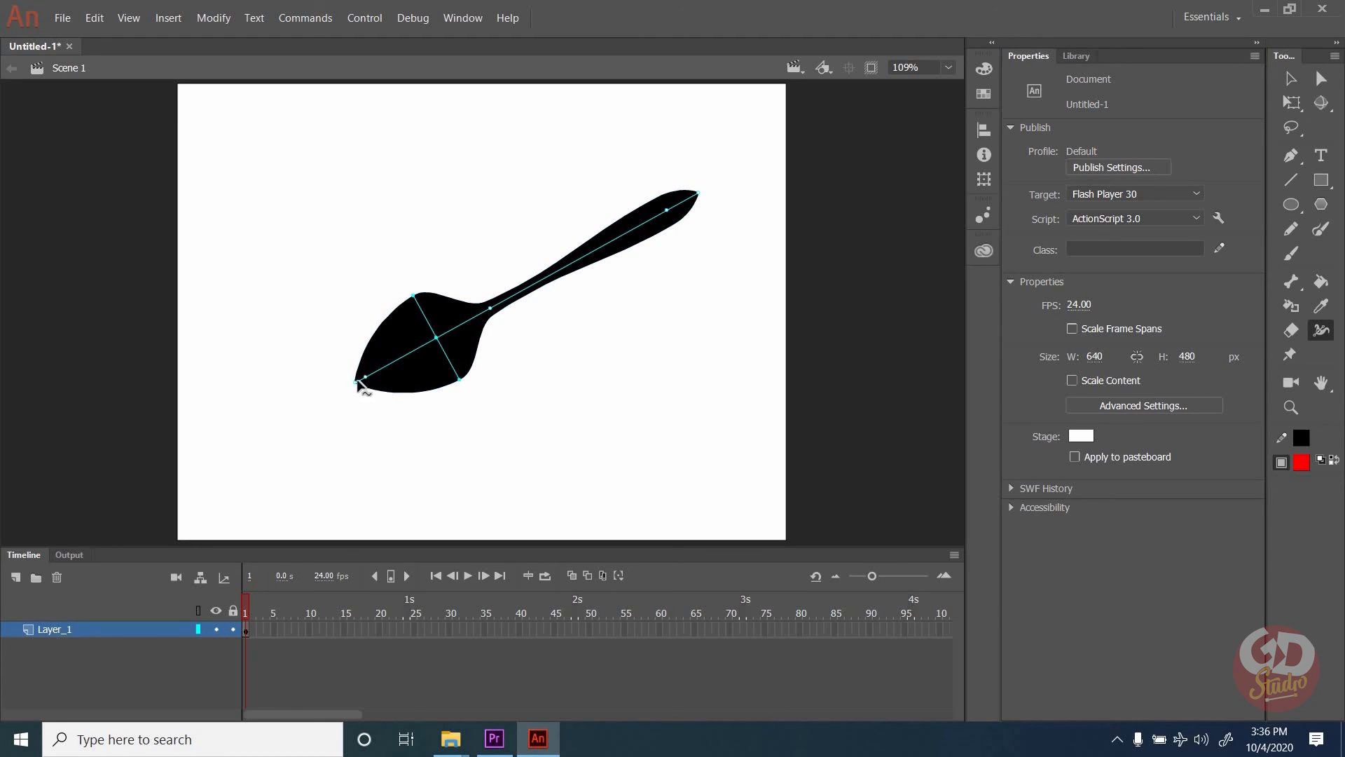
{"action": "mouse_move", "coordinate": [361, 380]}
{"action": "left_mouse_down"}
{"action": "mouse_move", "coordinate": [348, 379]}
{"action": "mouse_move", "coordinate": [398, 396]}
{"action": "left_mouse_up"}
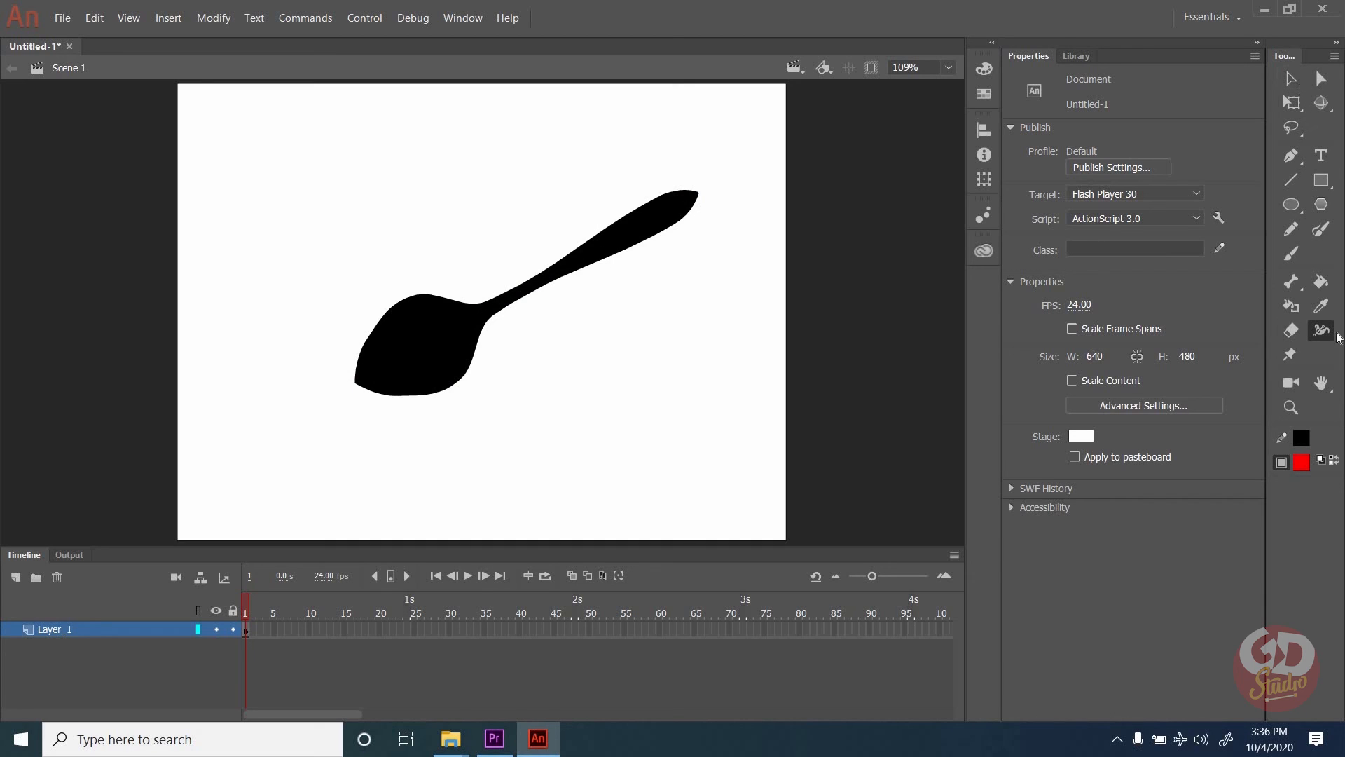
View the spoon zoomed out to 27% with the Zoom tool, and fit the stage back in the window.
{"action": "left_click", "coordinate": [1292, 407]}
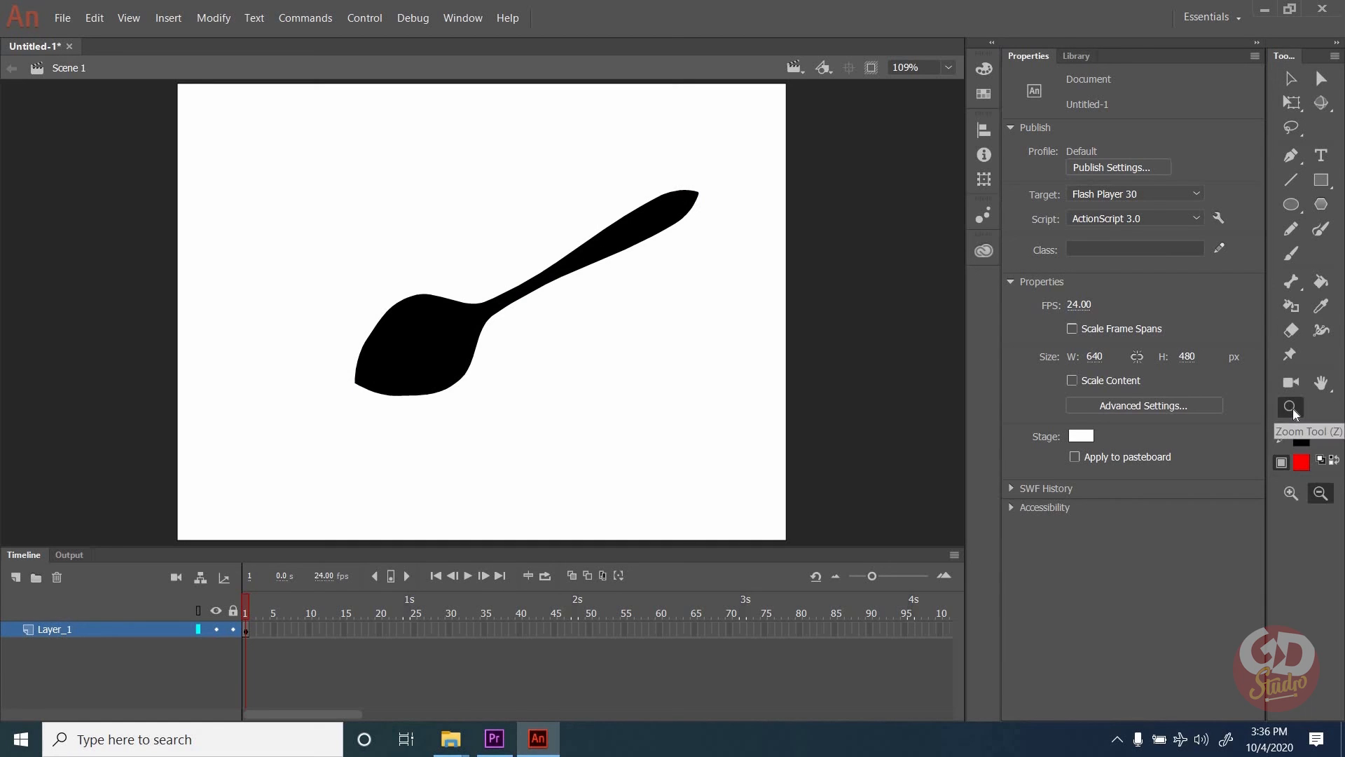
{"action": "left_click", "coordinate": [515, 305]}
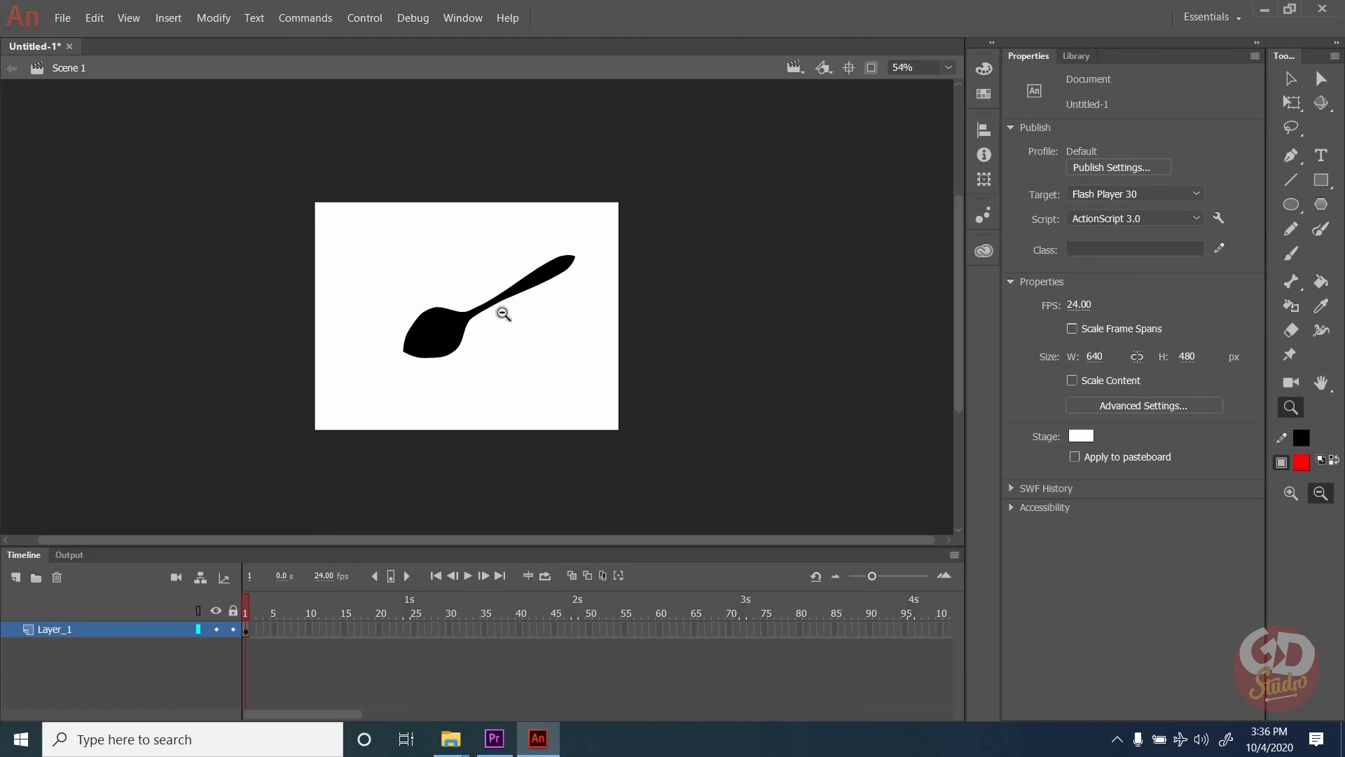
{"action": "left_click", "coordinate": [504, 316]}
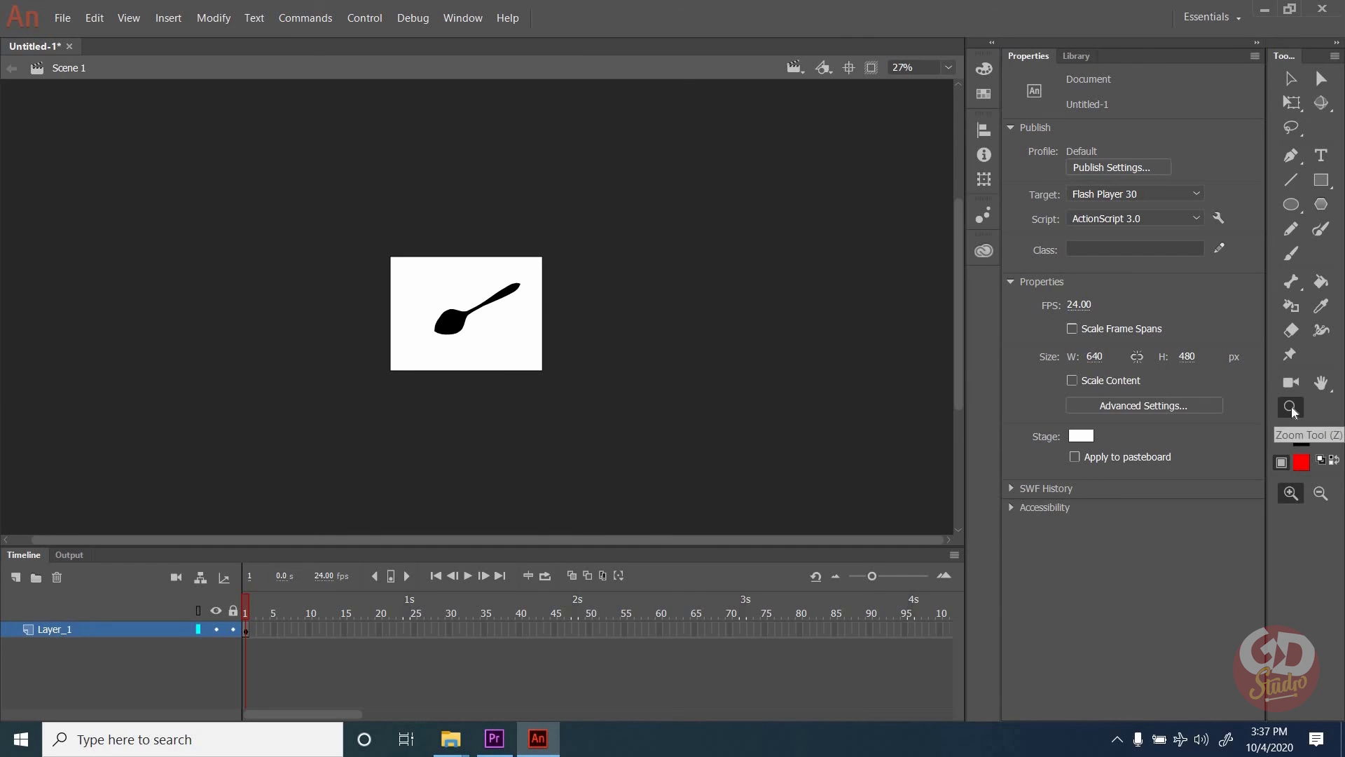
{"action": "left_click", "coordinate": [949, 68]}
{"action": "left_click", "coordinate": [936, 85]}
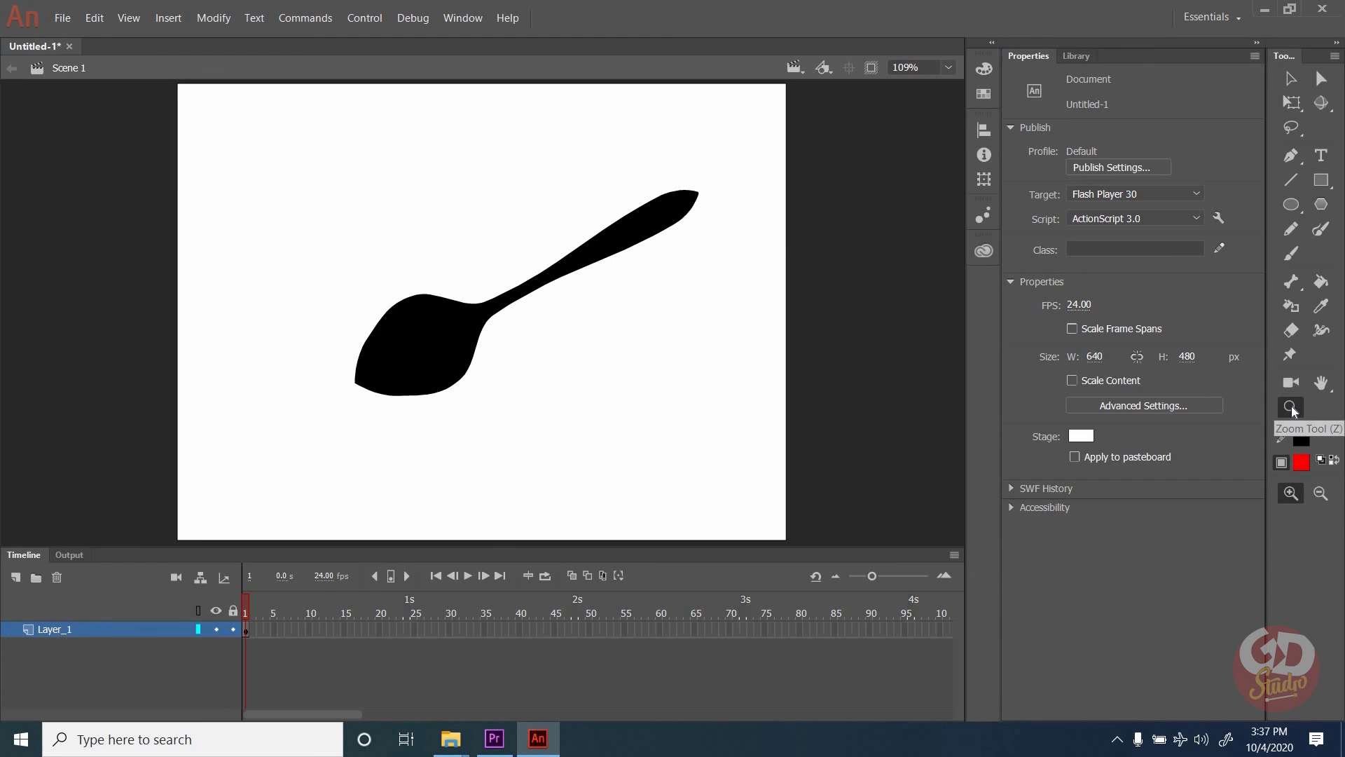
Widen the tip of the spoon's handle into a round knob and narrow the stroke just below it with the Width tool.
{"action": "double_click", "coordinate": [496, 303]}
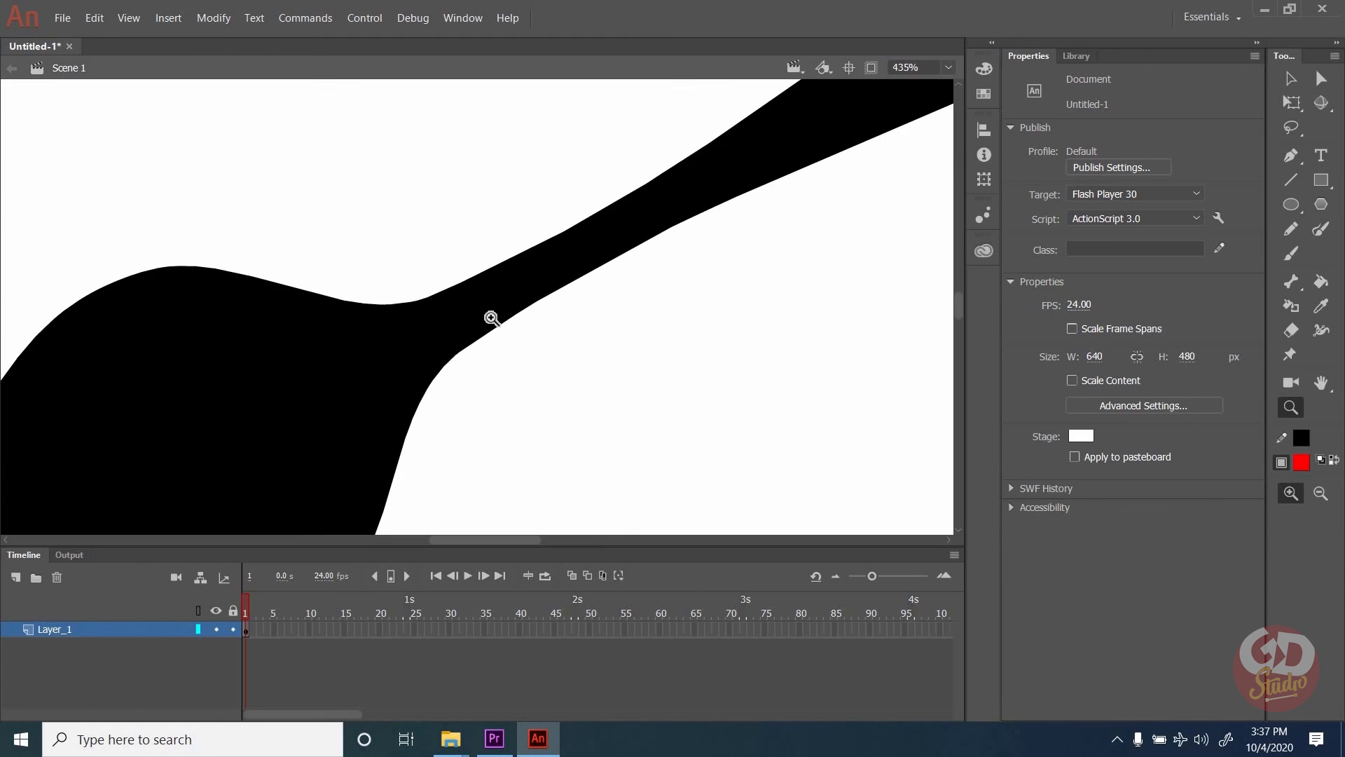
{"action": "left_click", "coordinate": [492, 318]}
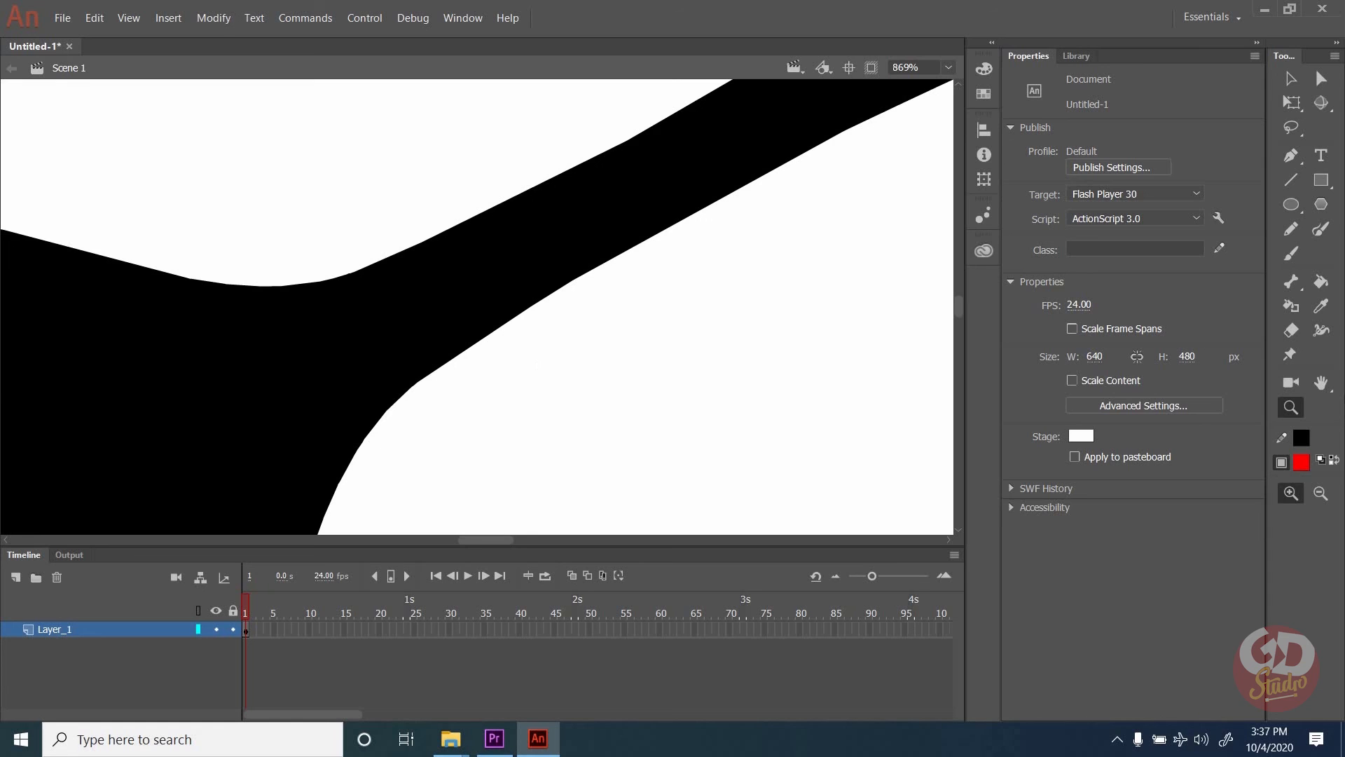
{"action": "left_click", "coordinate": [1322, 382]}
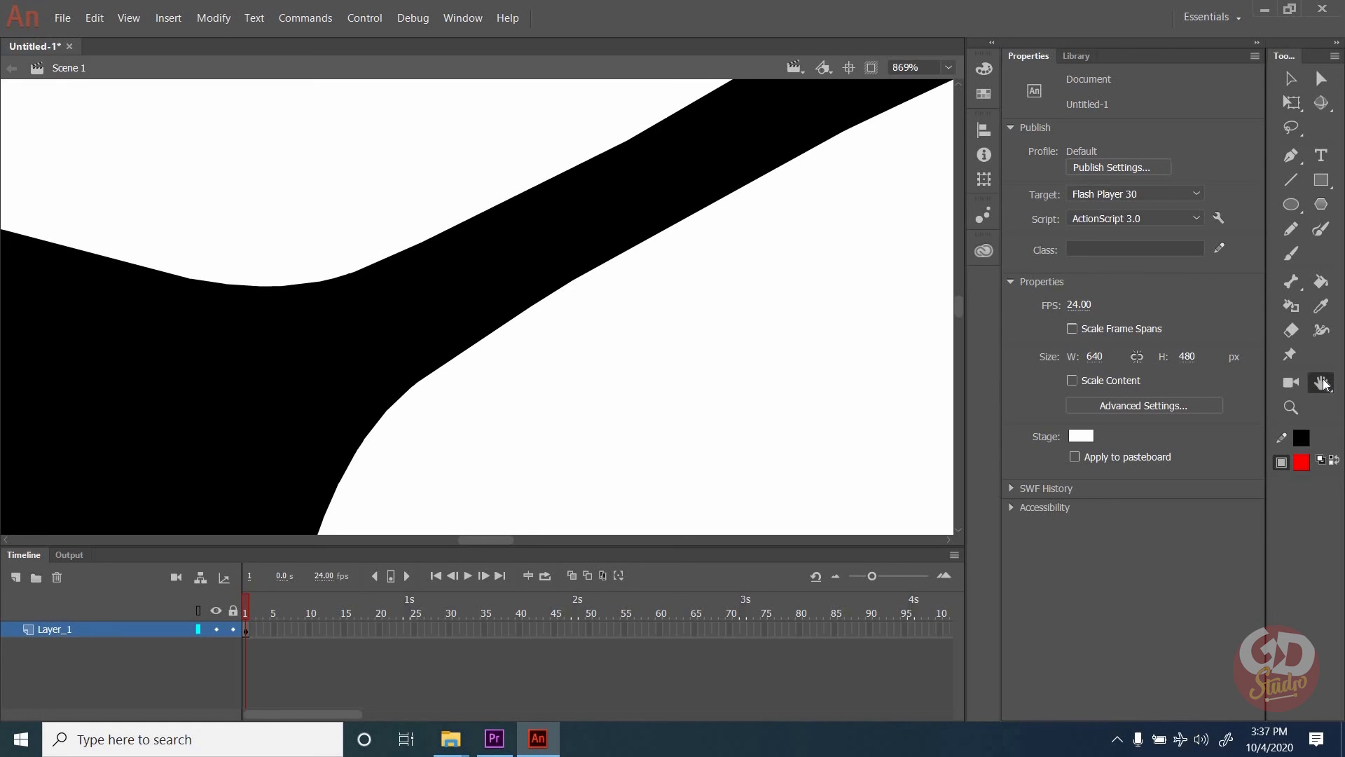
{"action": "left_click_drag", "start_coordinate": [775, 150], "coordinate": [497, 341]}
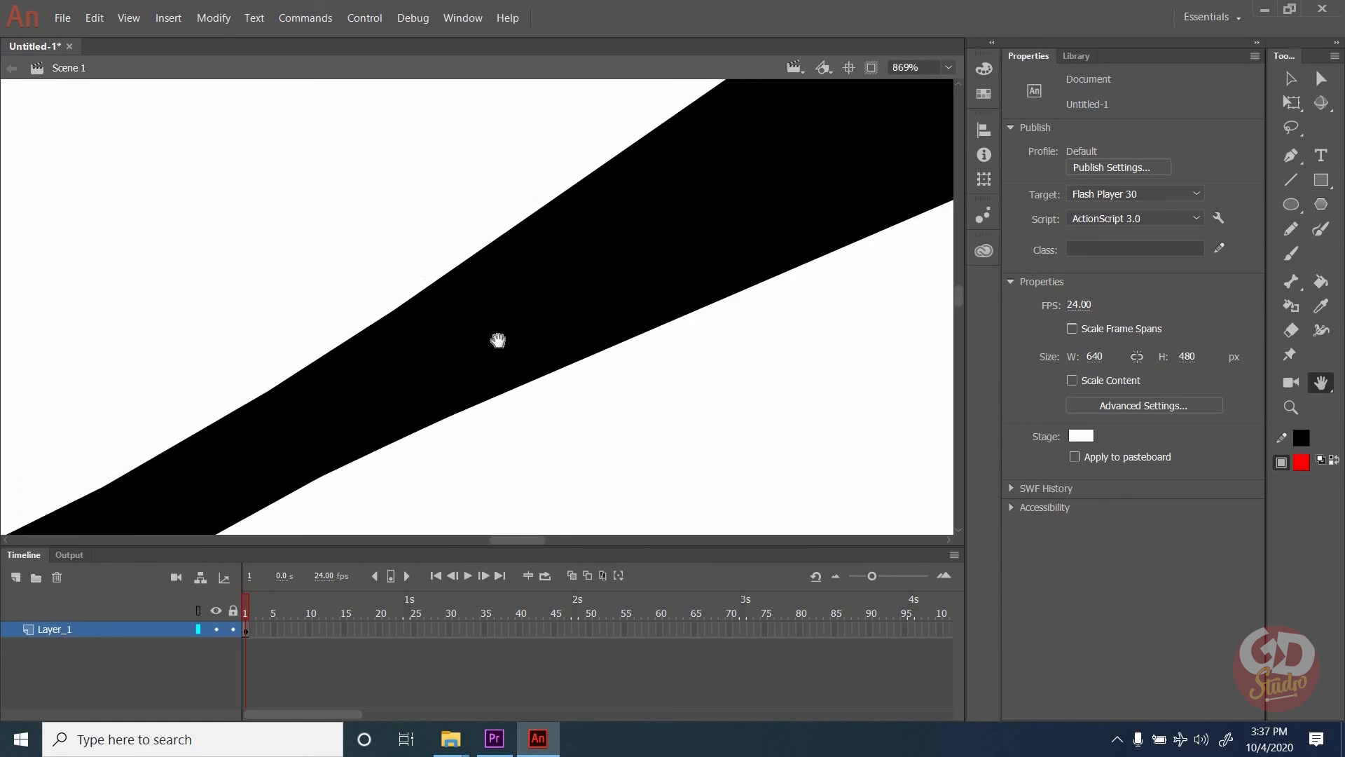
{"action": "left_click_drag", "start_coordinate": [810, 150], "coordinate": [649, 206]}
{"action": "left_click", "coordinate": [1320, 330]}
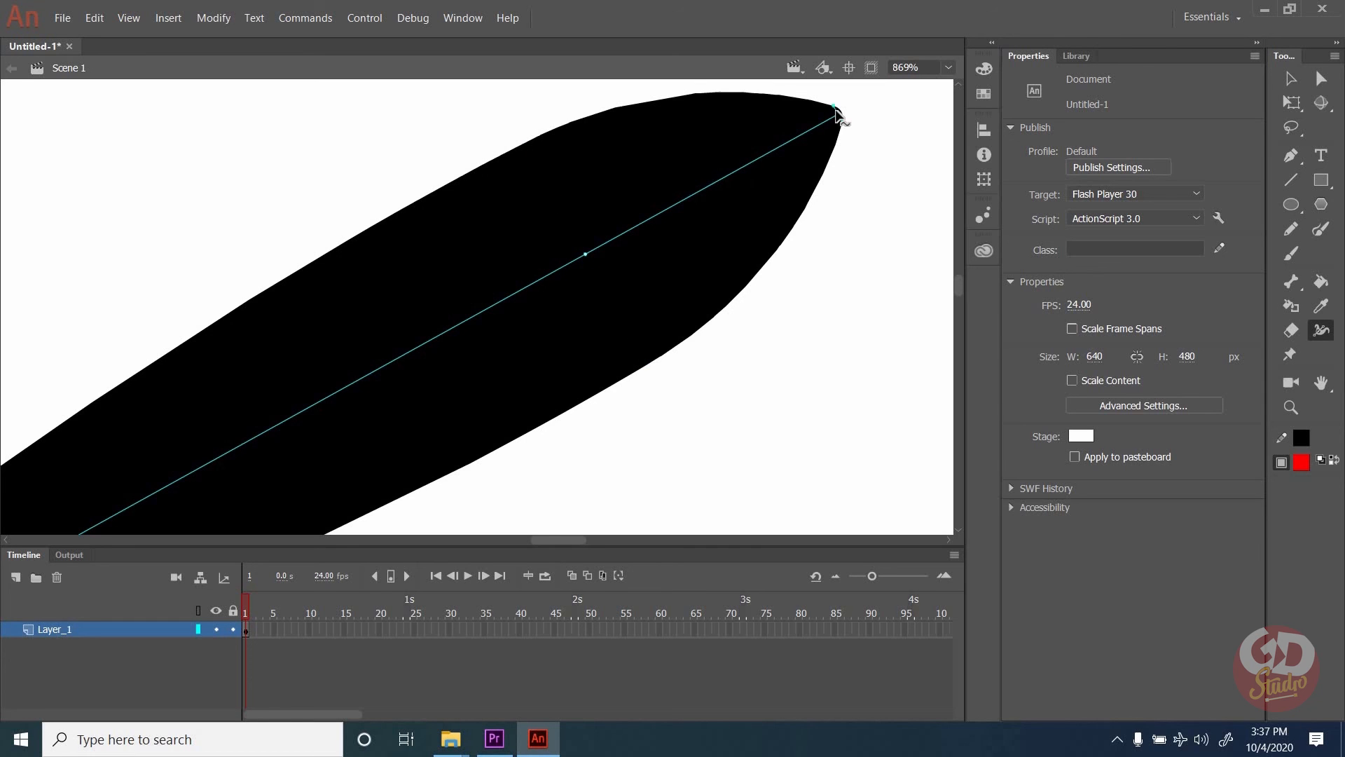
{"action": "mouse_move", "coordinate": [835, 112]}
{"action": "left_mouse_down"}
{"action": "mouse_move", "coordinate": [823, 84]}
{"action": "mouse_move", "coordinate": [830, 104]}
{"action": "left_mouse_up"}
{"action": "left_click_drag", "start_coordinate": [763, 165], "coordinate": [732, 200]}
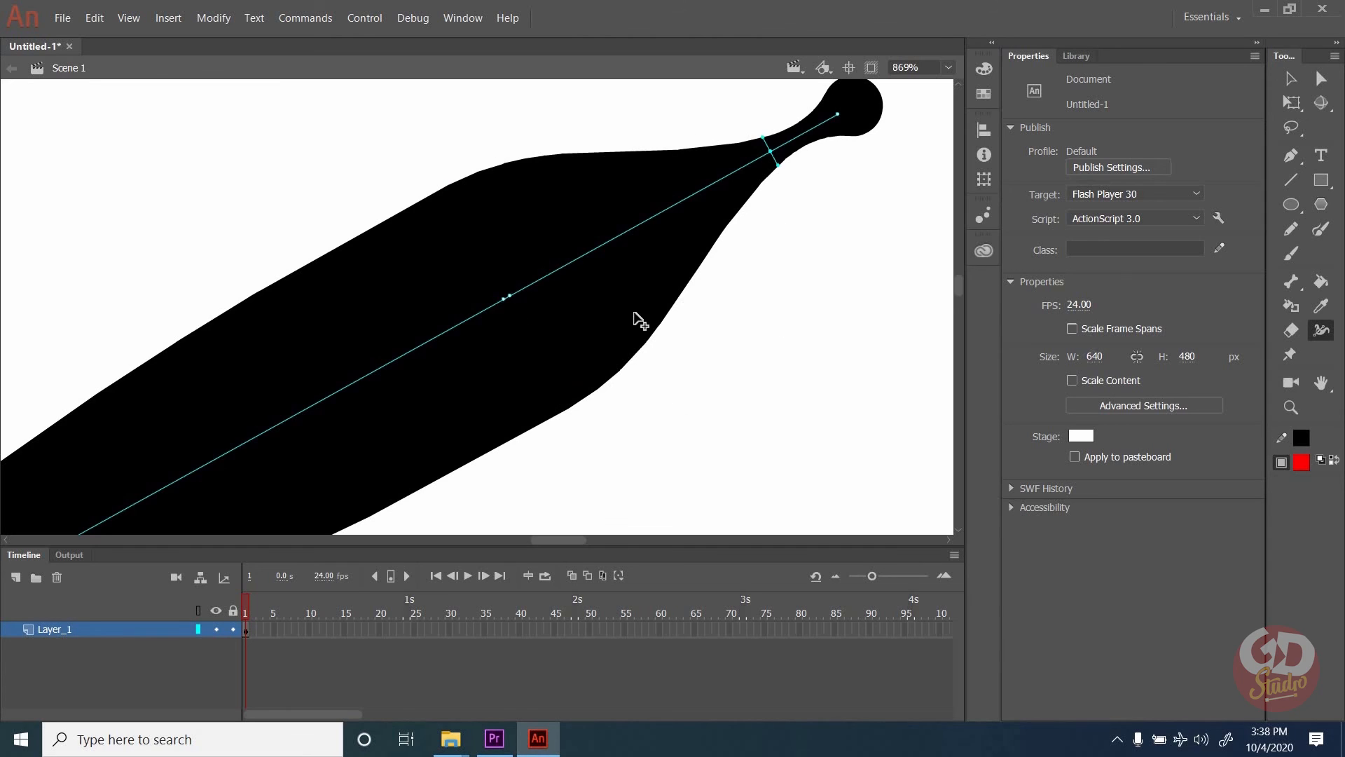
Examine the whole spoon zoomed out to 54%, and fit the stage in the window.
{"action": "left_click", "coordinate": [1293, 405]}
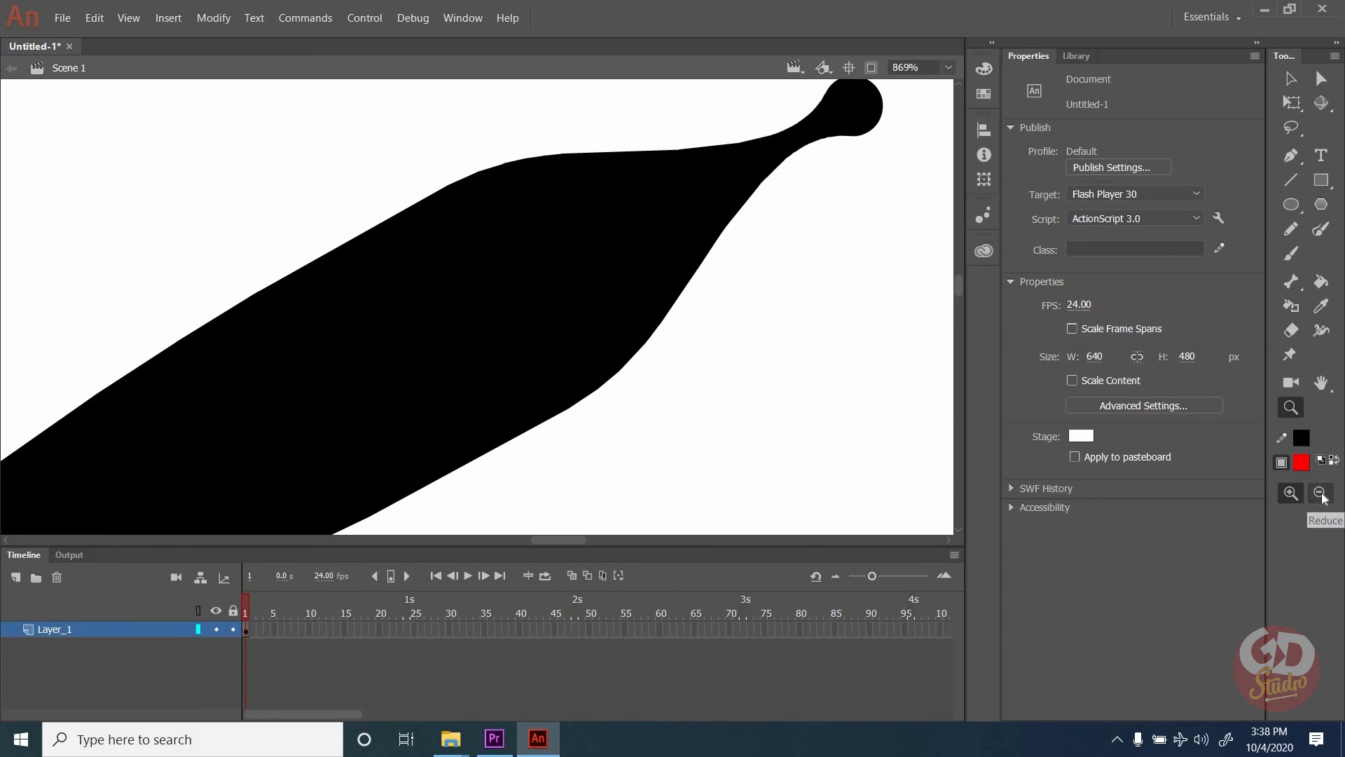
{"action": "left_click", "coordinate": [1322, 494]}
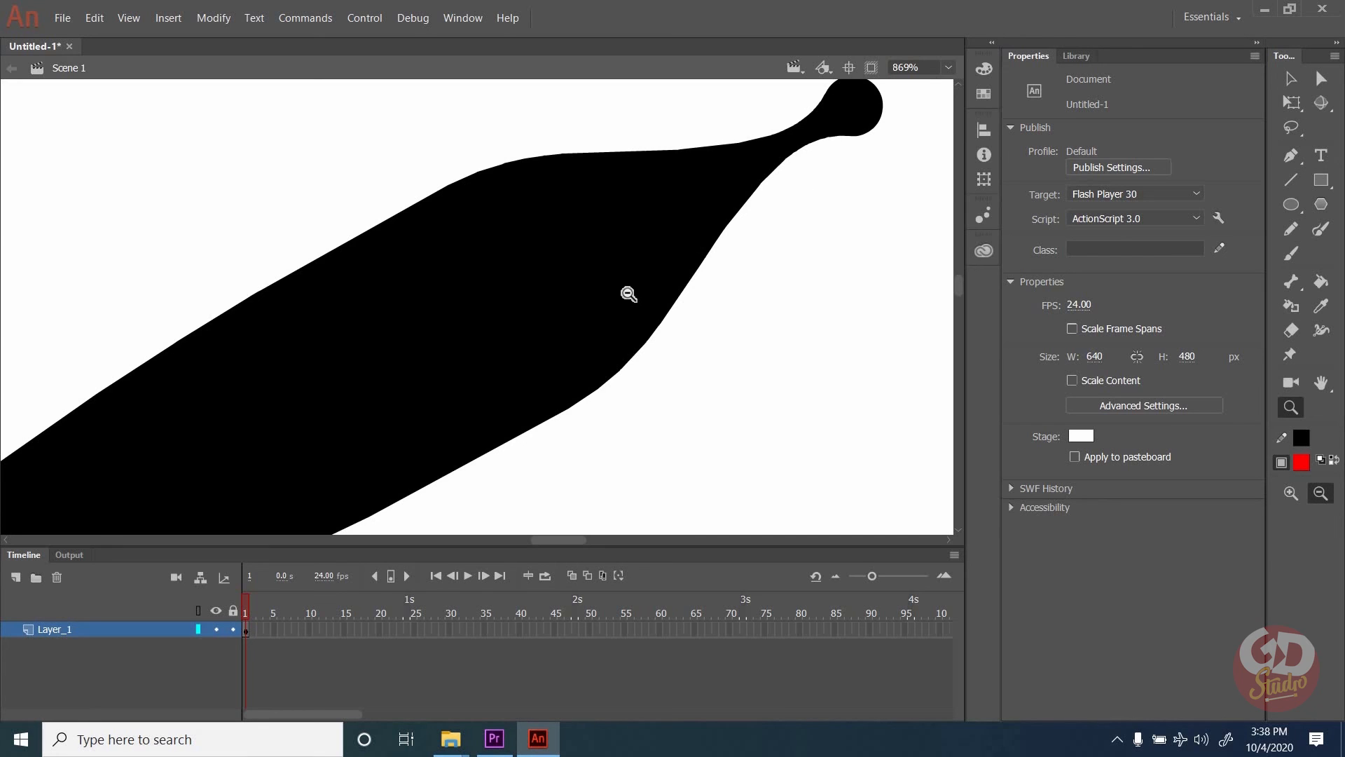
{"action": "left_click", "coordinate": [567, 294]}
{"action": "left_click", "coordinate": [449, 352]}
{"action": "left_click", "coordinate": [260, 434]}
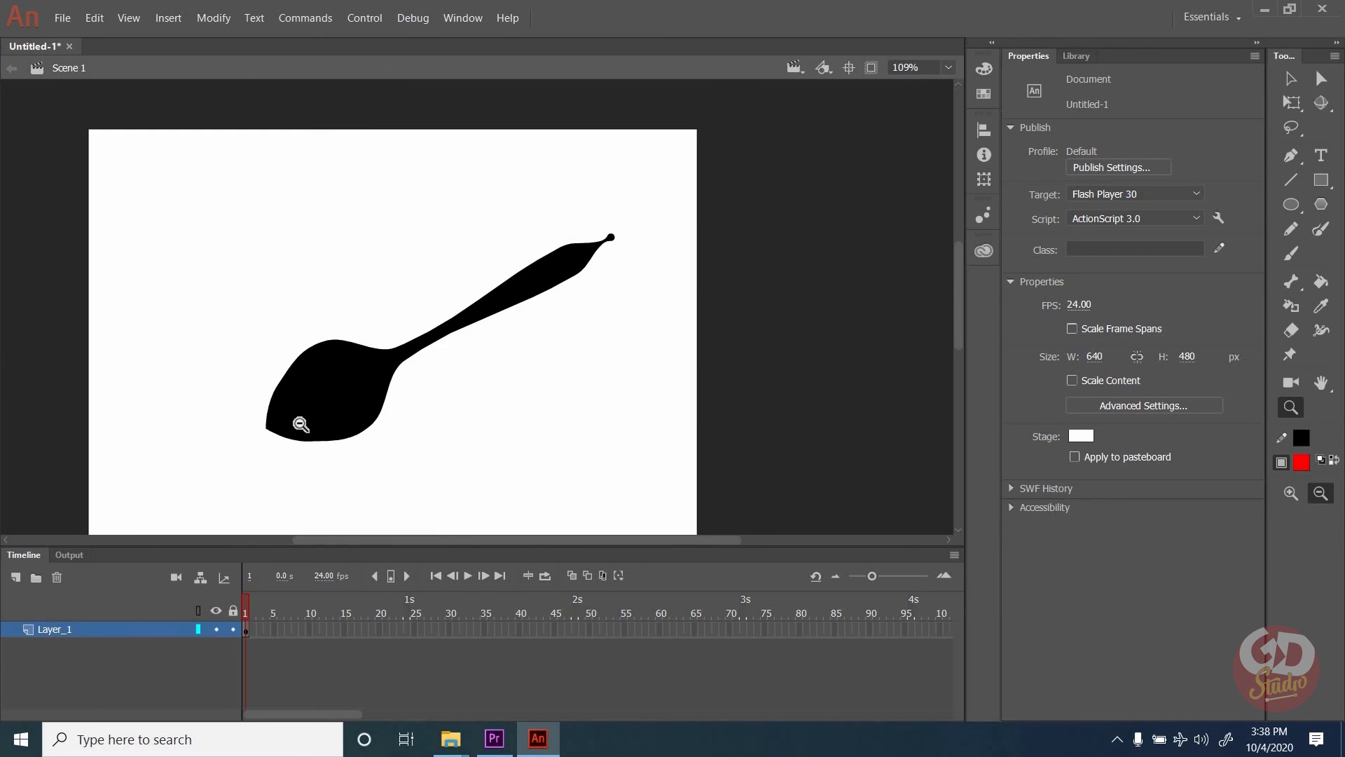
{"action": "left_click", "coordinate": [330, 424]}
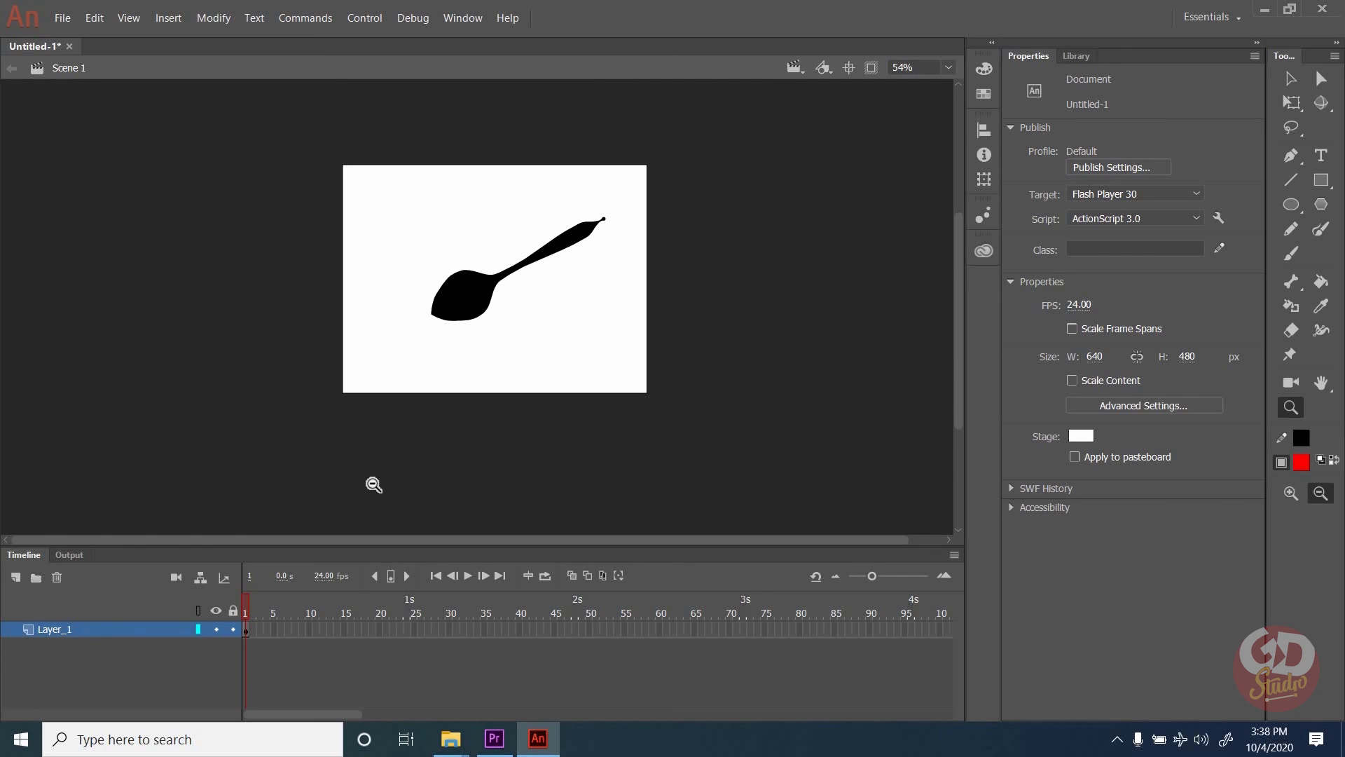
{"action": "left_click", "coordinate": [949, 66]}
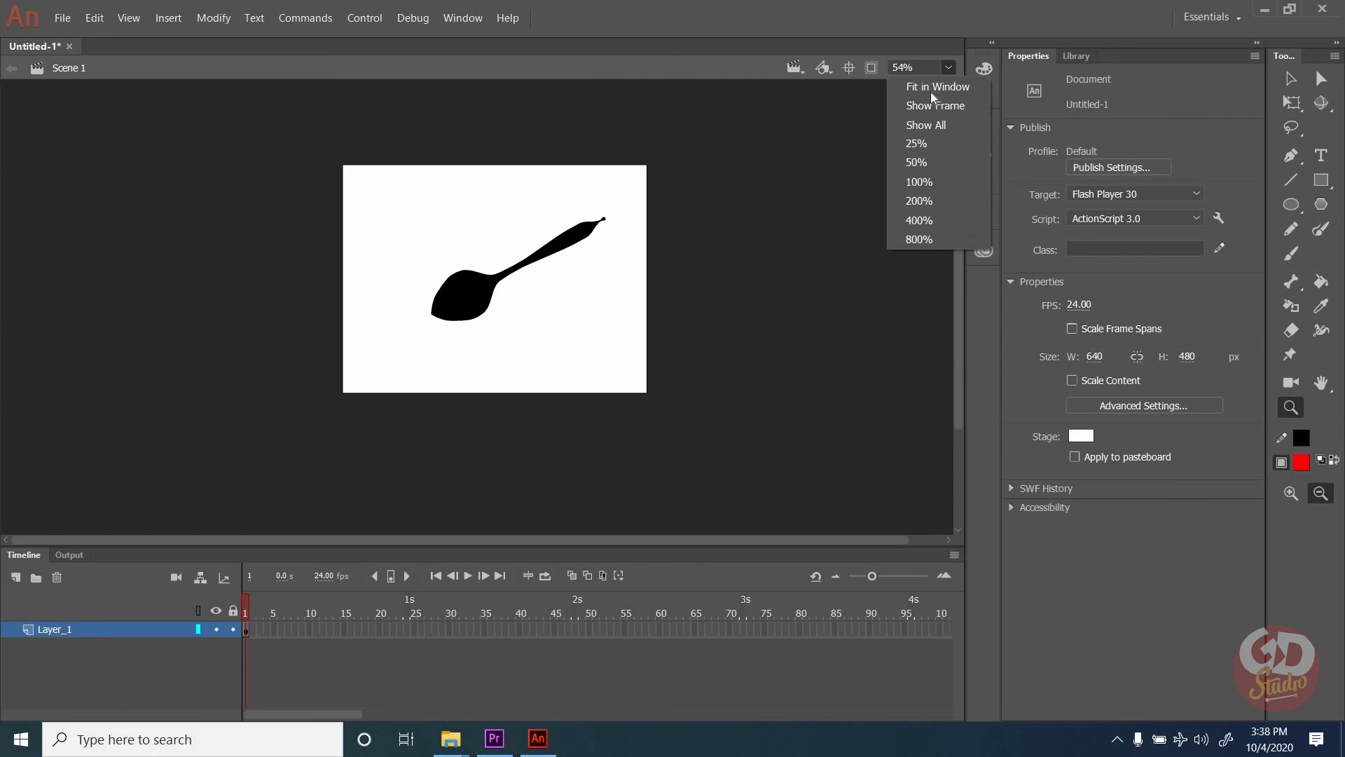
{"action": "left_click", "coordinate": [935, 87]}
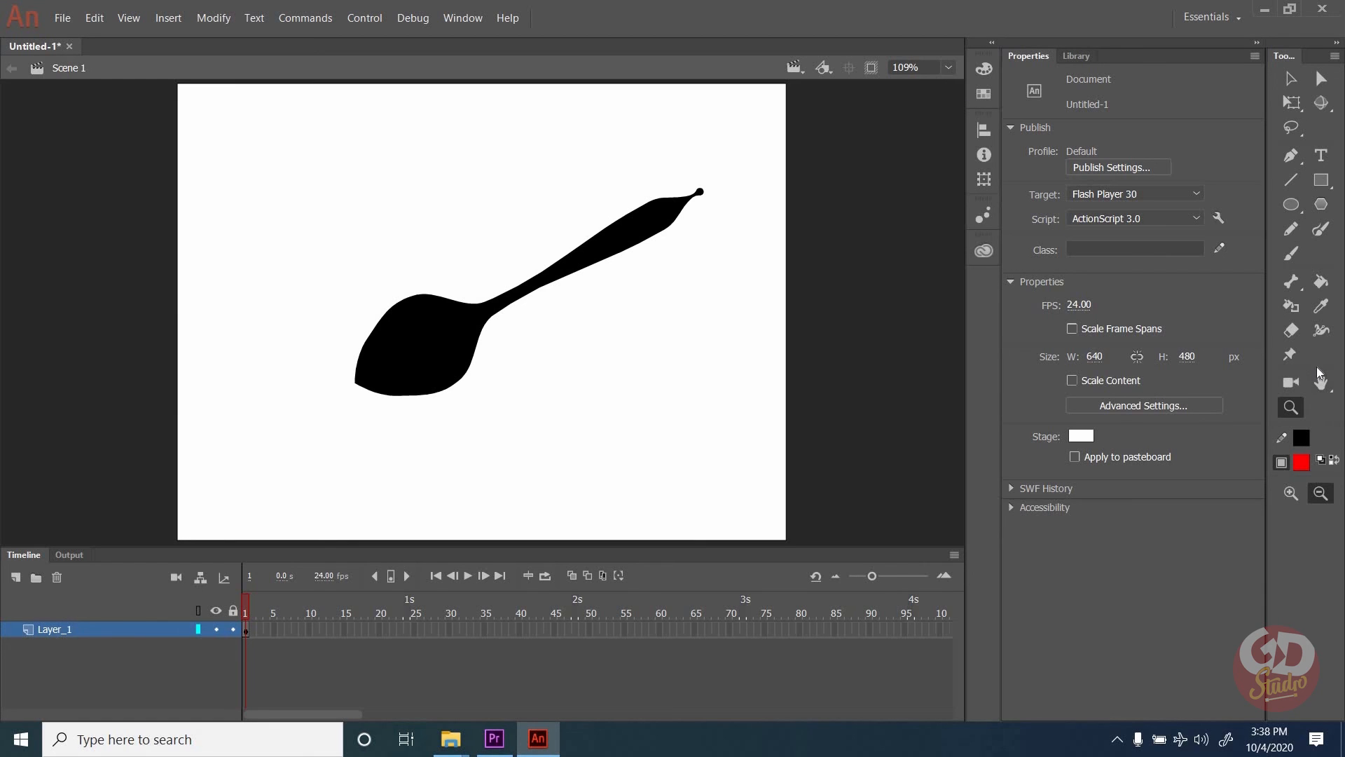
Inspect the spoon's bowl and handle at 217% with the Zoom and Hand tools, and fit the stage in the window again.
{"action": "left_click", "coordinate": [1292, 407]}
{"action": "left_click", "coordinate": [469, 326]}
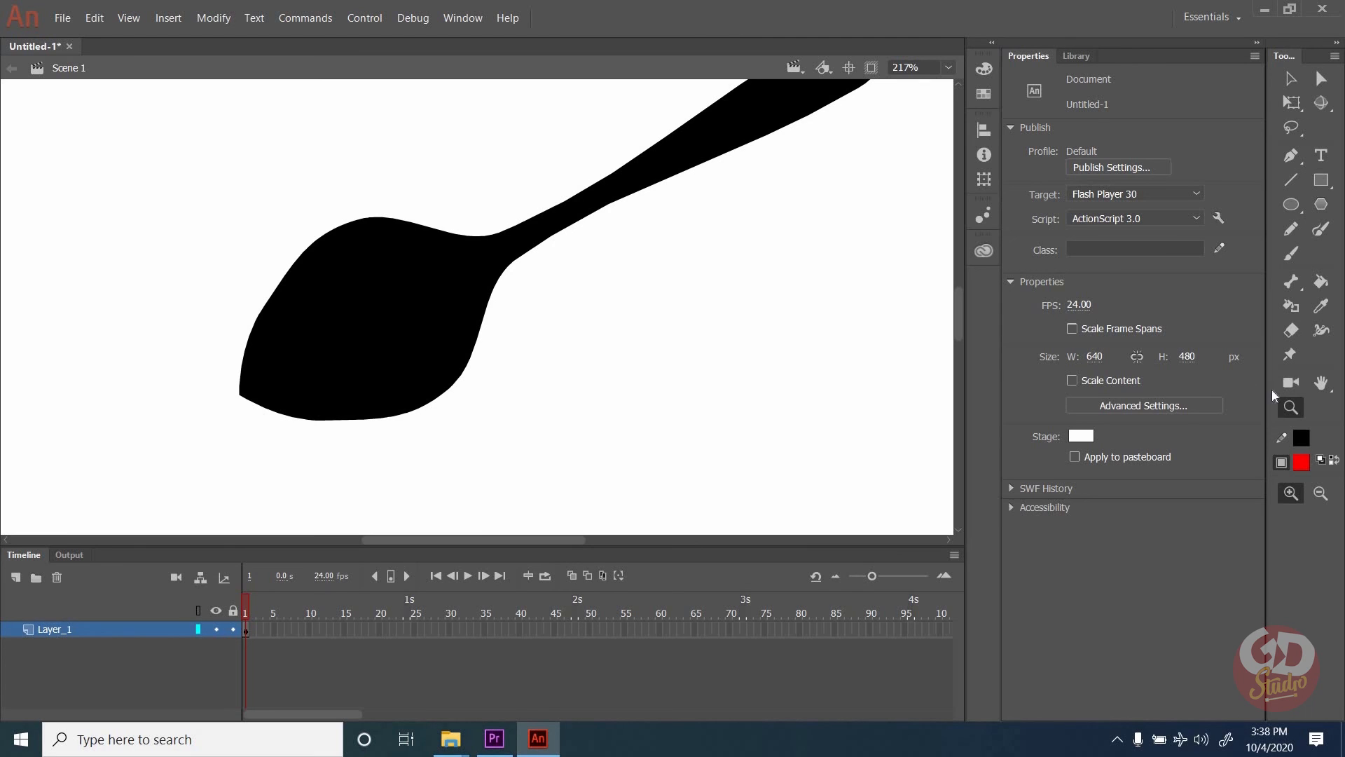
{"action": "left_click", "coordinate": [1317, 383]}
{"action": "left_click_drag", "start_coordinate": [553, 261], "coordinate": [516, 381]}
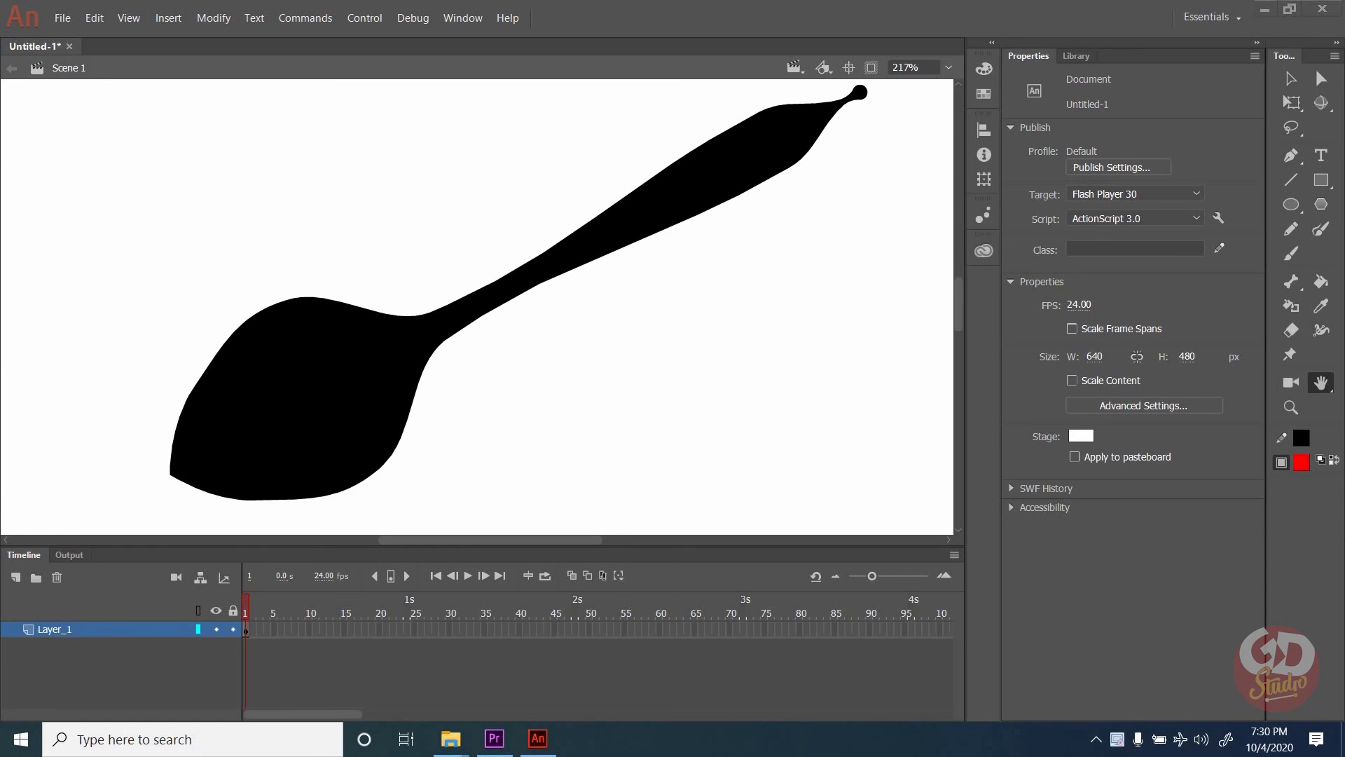
{"action": "left_click", "coordinate": [948, 67]}
{"action": "left_click", "coordinate": [919, 87]}
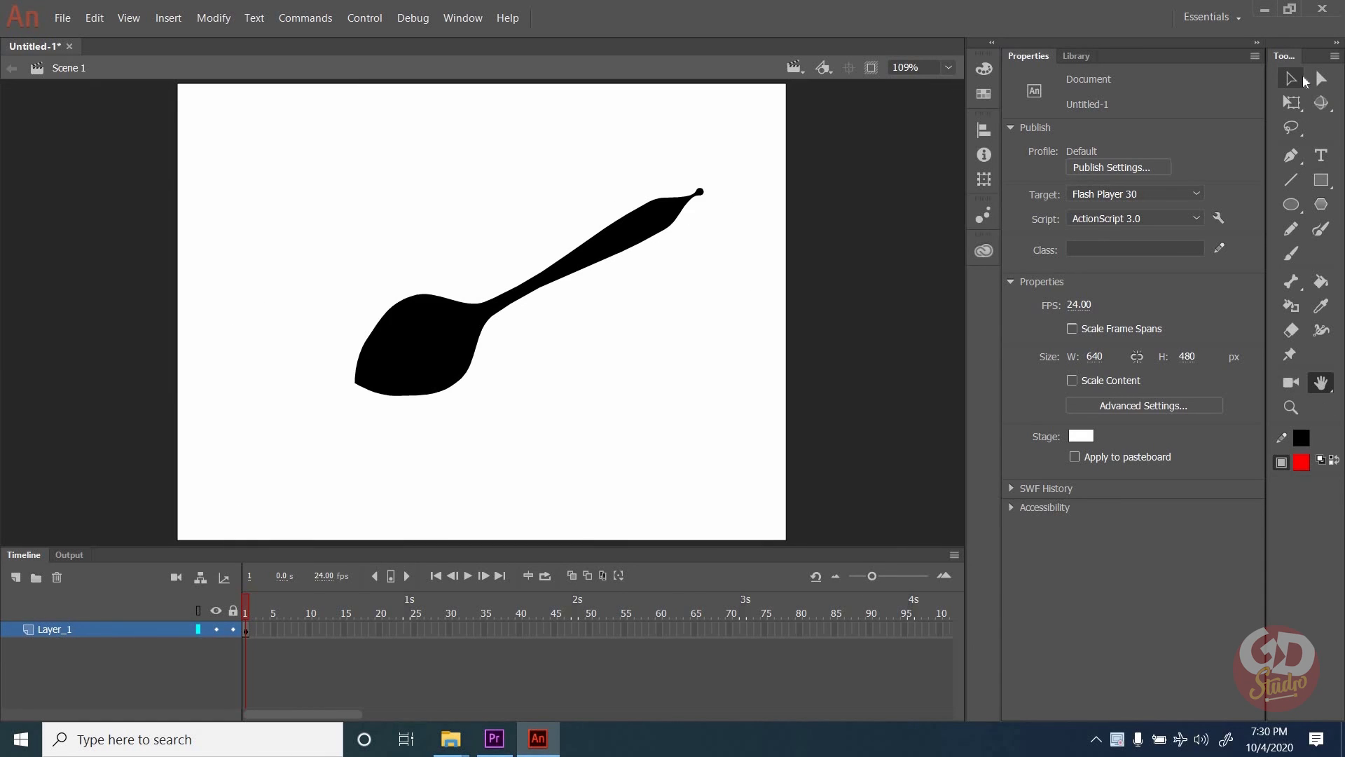